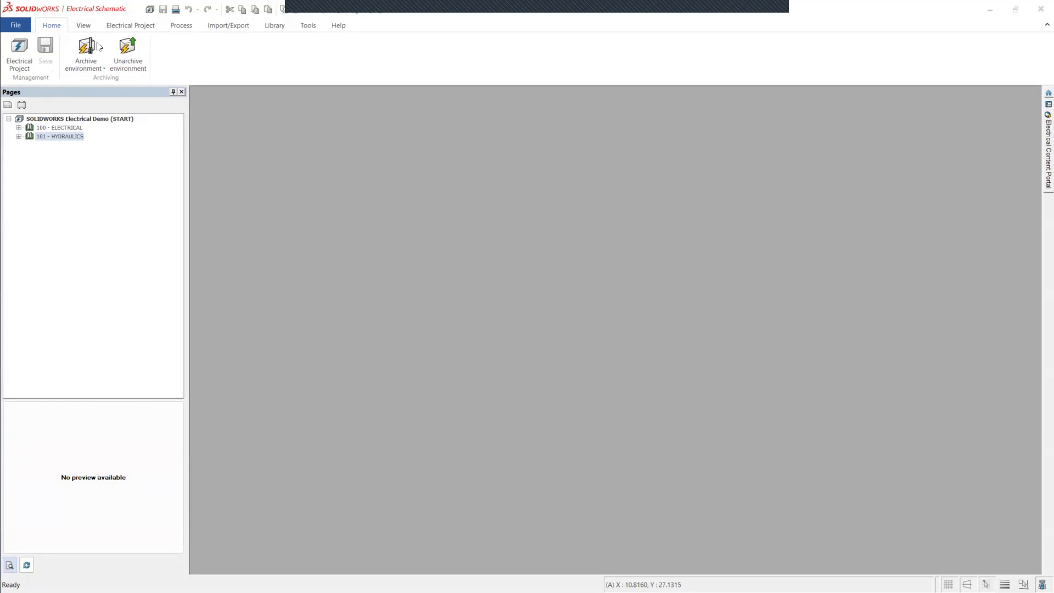
left_click(82, 26)
left_click(140, 26)
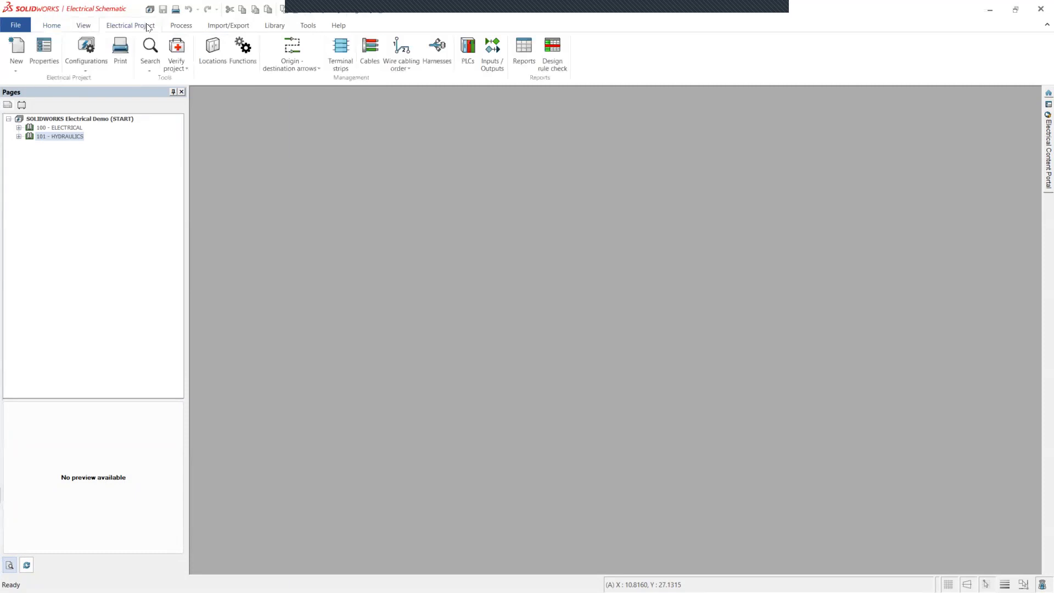
left_click(182, 26)
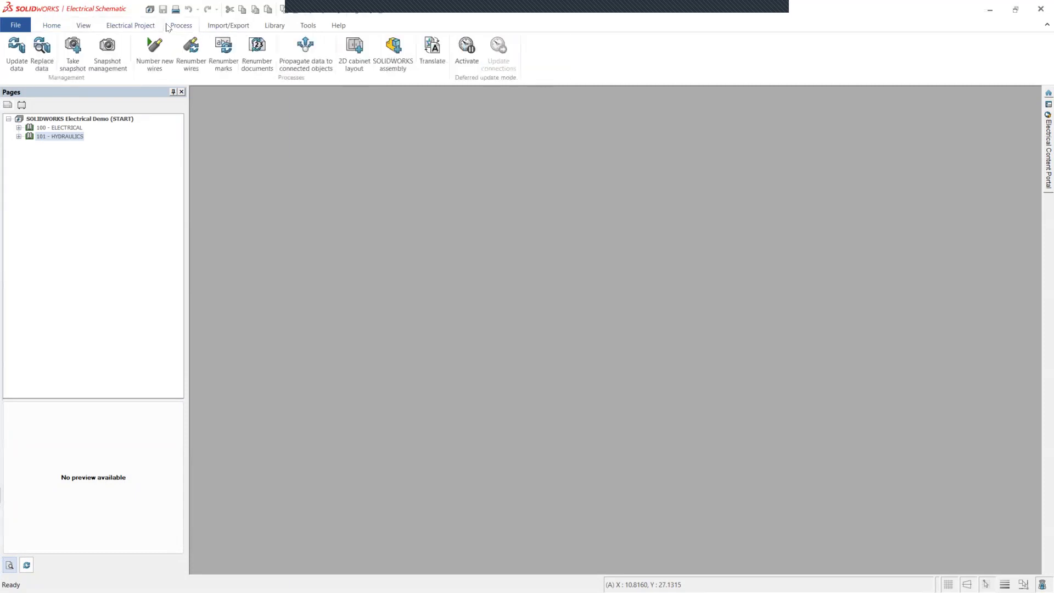
left_click(228, 25)
left_click(181, 26)
Expand the 100 - ELECTRICAL book, view the project's component tree and return to the page tree.
left_click(19, 127)
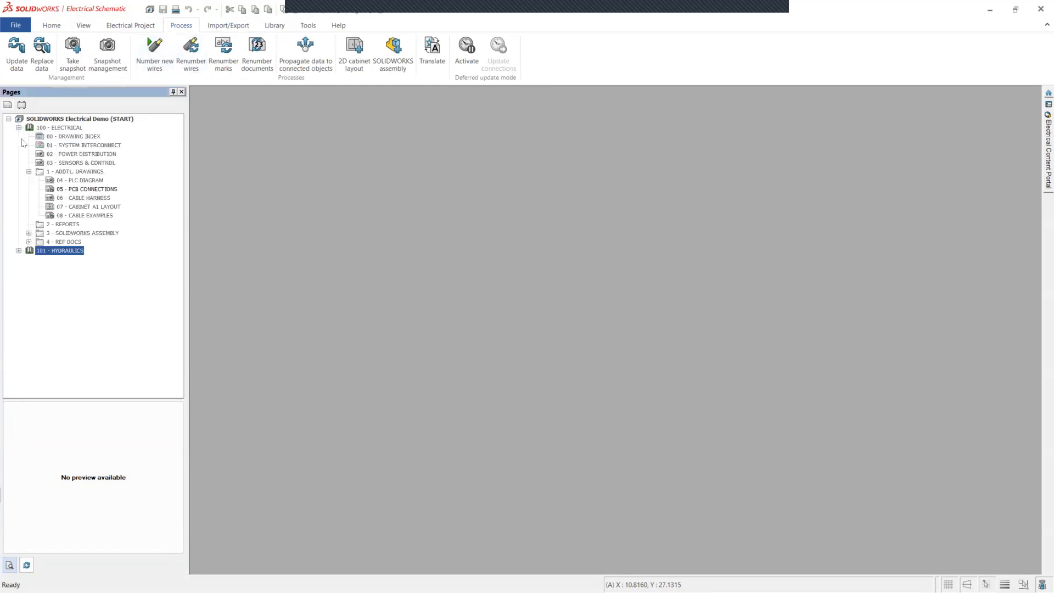
left_click(22, 105)
left_click(8, 105)
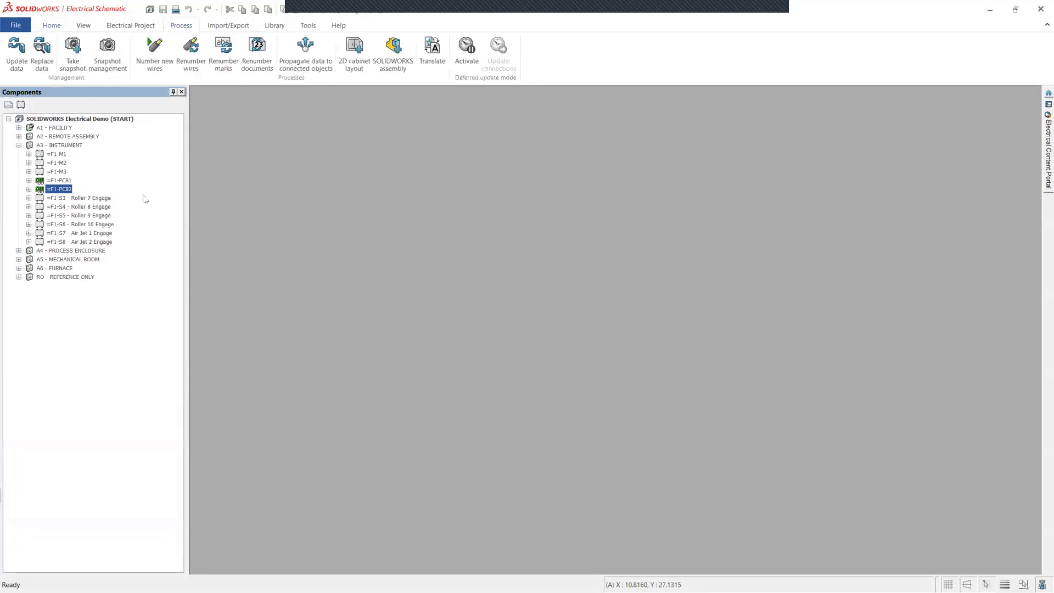
Look through the Electrical Content Portal, Properties and Resources side panels, and keep Properties docked open.
left_click(1043, 131)
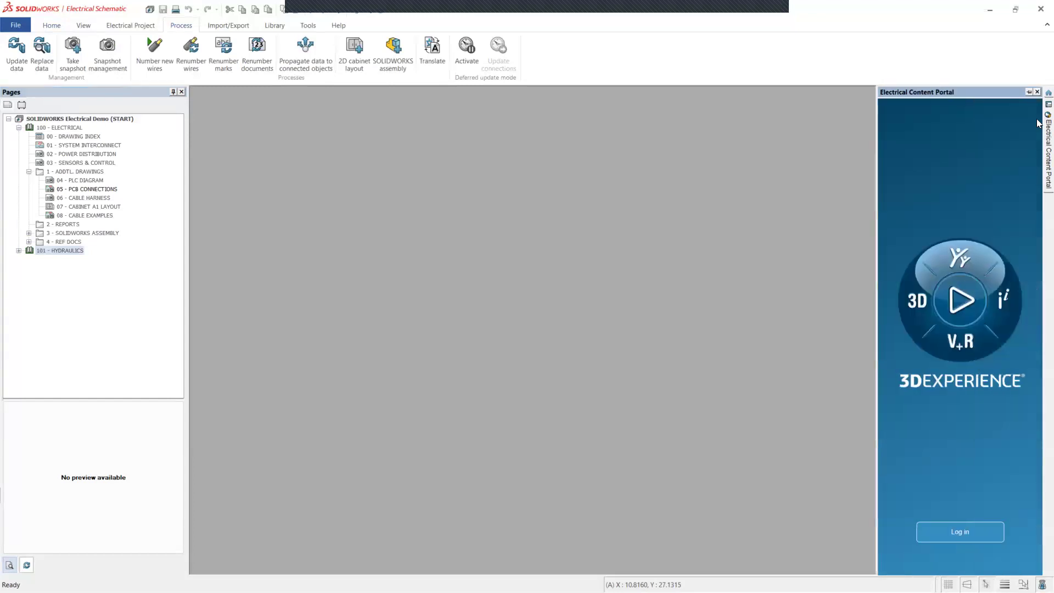
left_click(1046, 104)
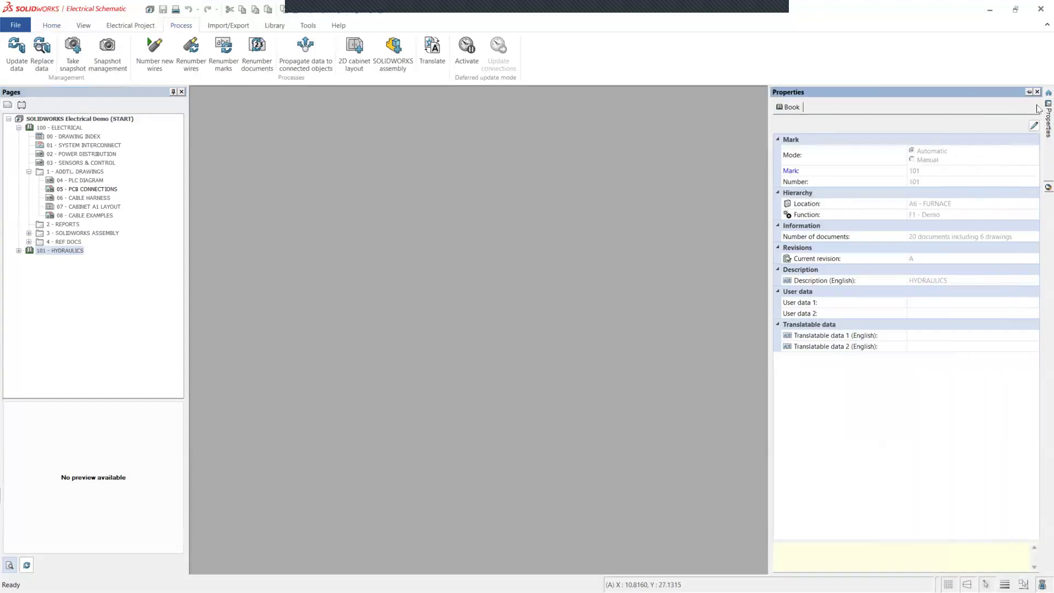
left_click(1039, 94)
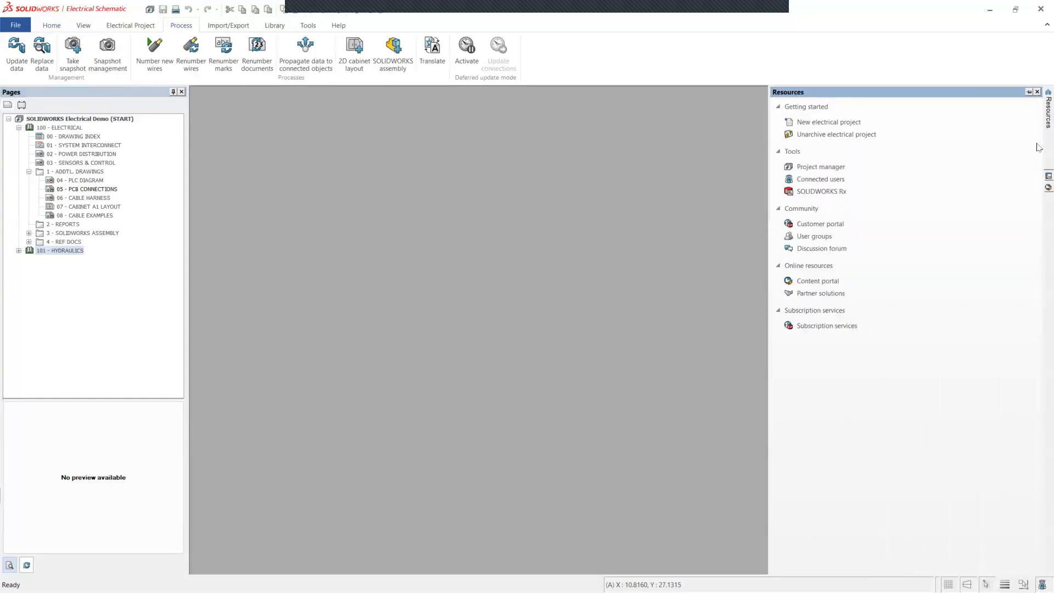
left_click(1040, 187)
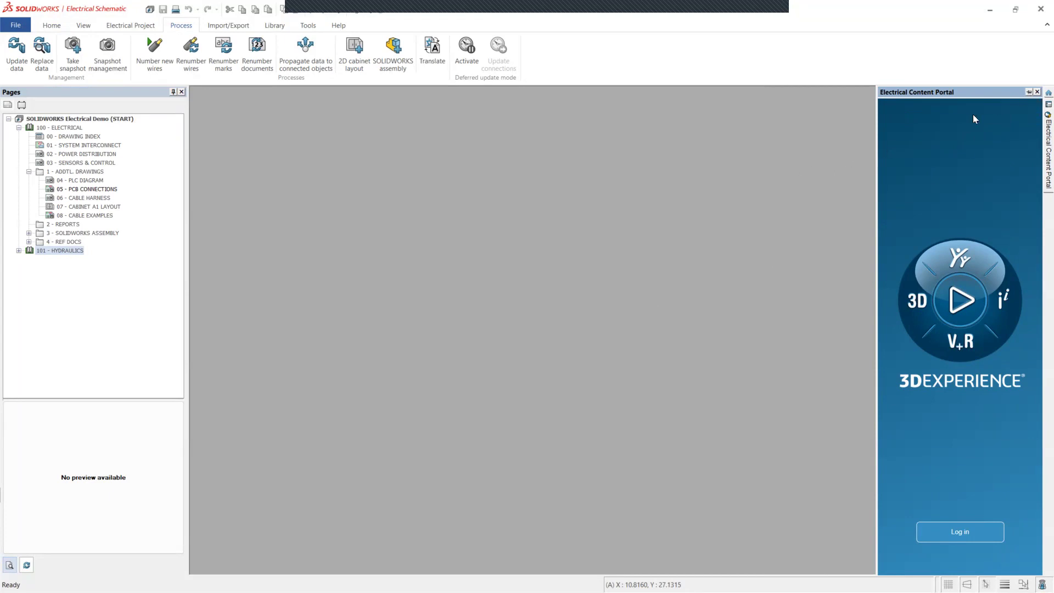
left_click(1039, 93)
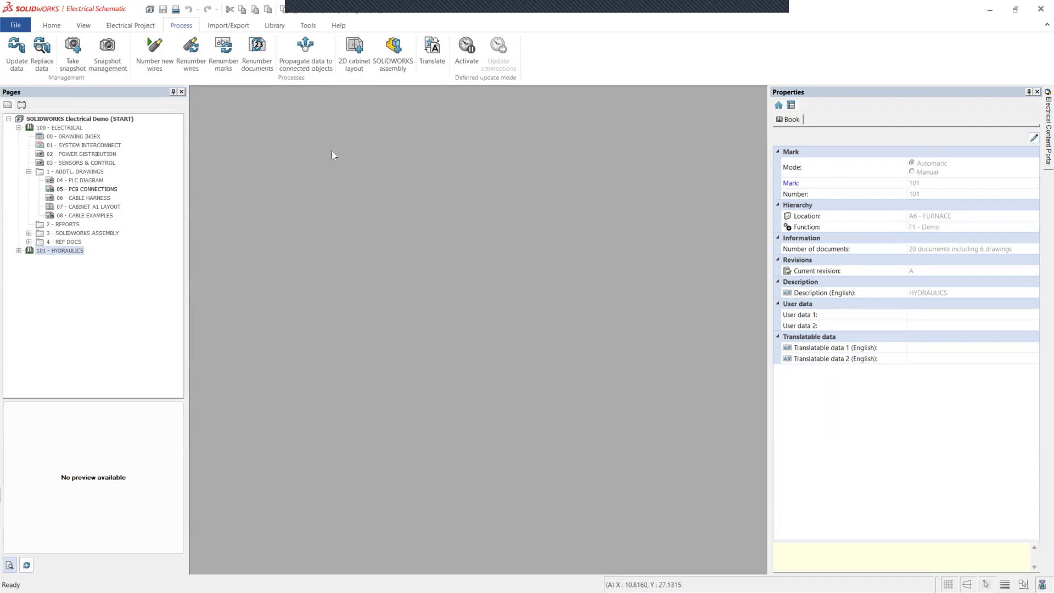
Collapse the 1 - ADDTL. DRAWINGS folder in the 100 - ELECTRICAL book and look through the file and project commands.
left_click(29, 171)
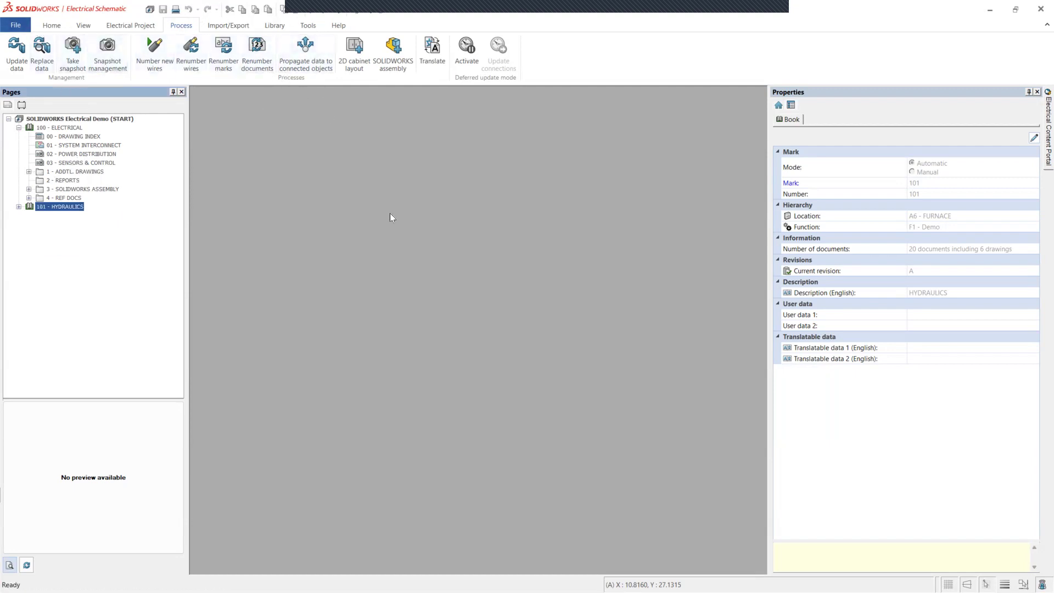
left_click(30, 28)
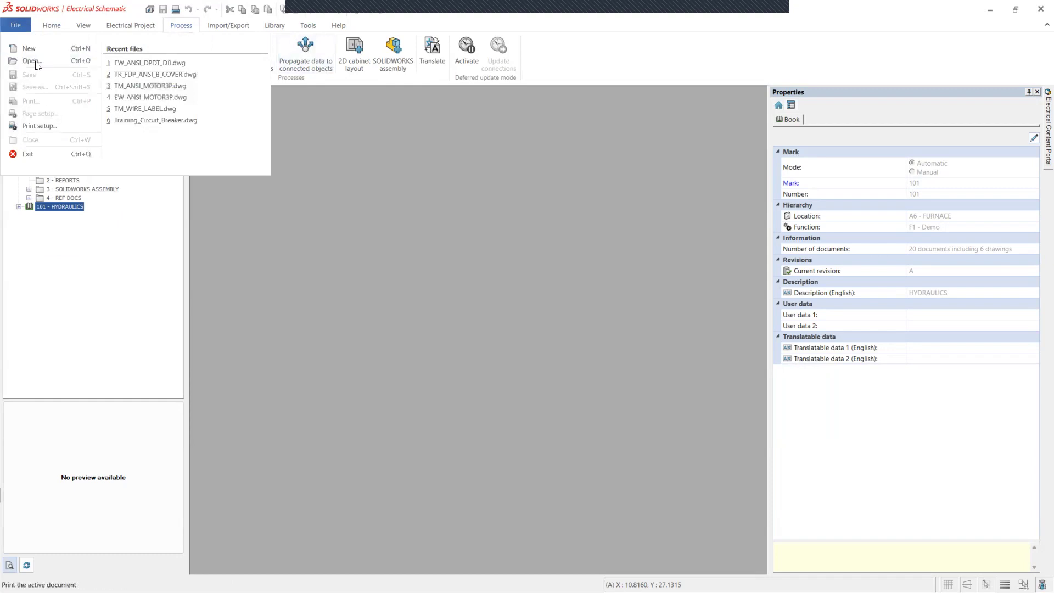
left_click(317, 223)
left_click(131, 25)
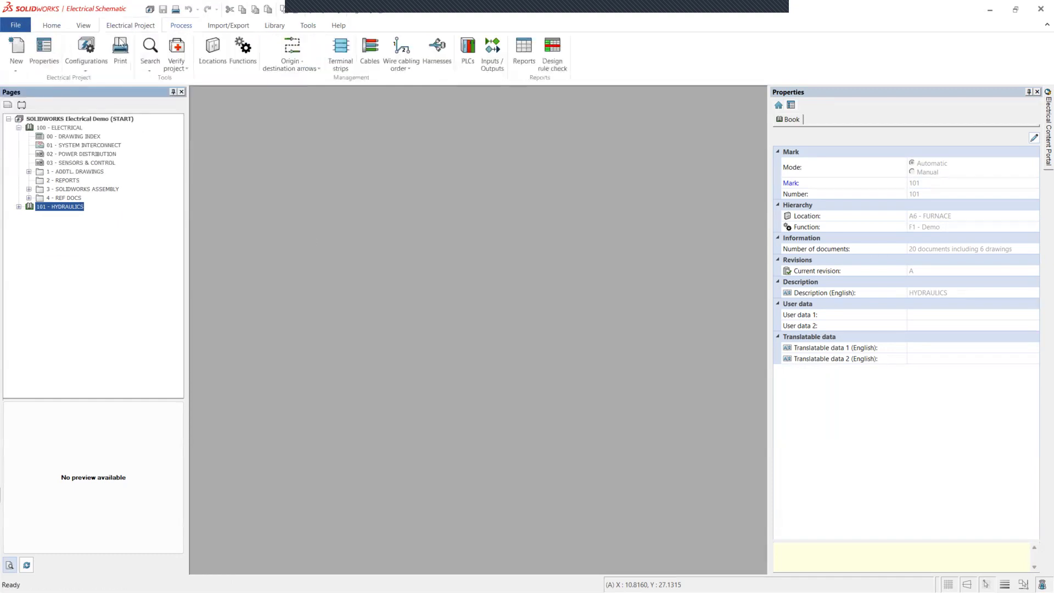
Open the electrical project manager and close the SOLIDWORKS Electrical Demo (START) project.
left_click(51, 25)
left_click(20, 52)
left_click(147, 209)
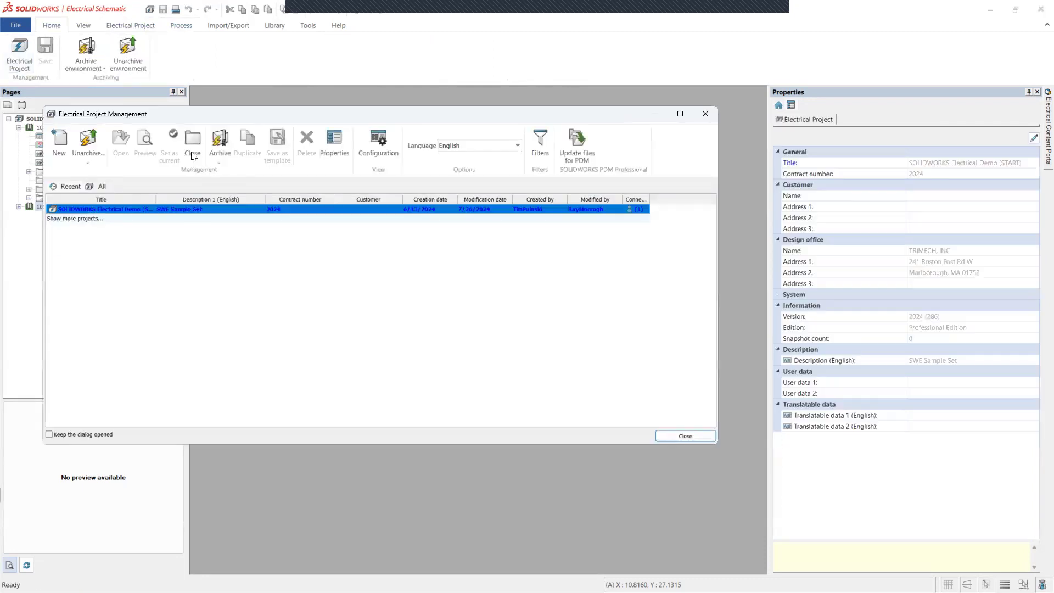
Create a new project from the SOLIDWORKS Electrical Demo (START - NEW) template, keeping its default title and project details.
left_click(60, 155)
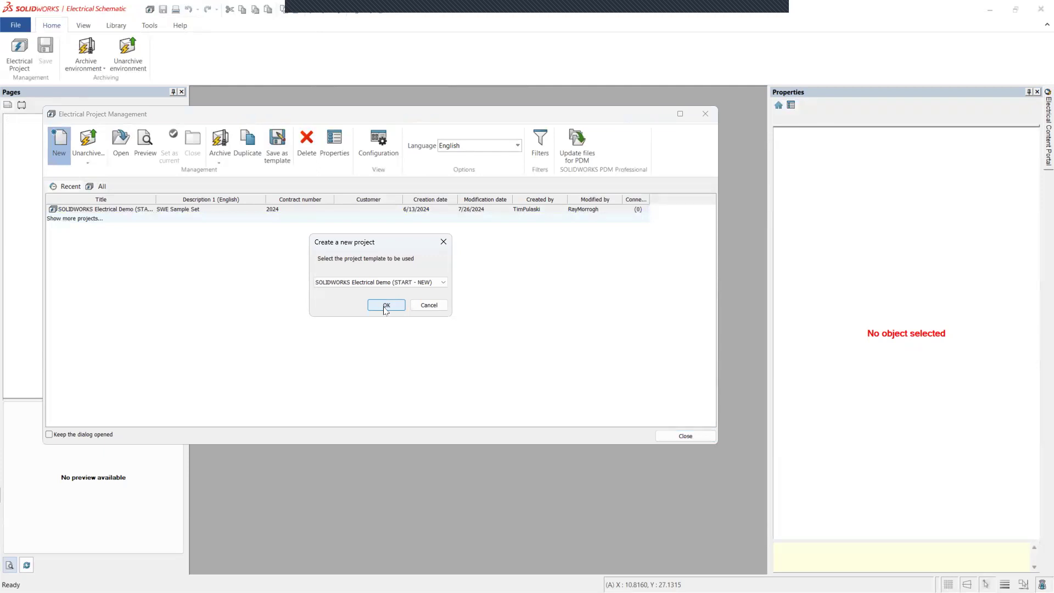
left_click(387, 308)
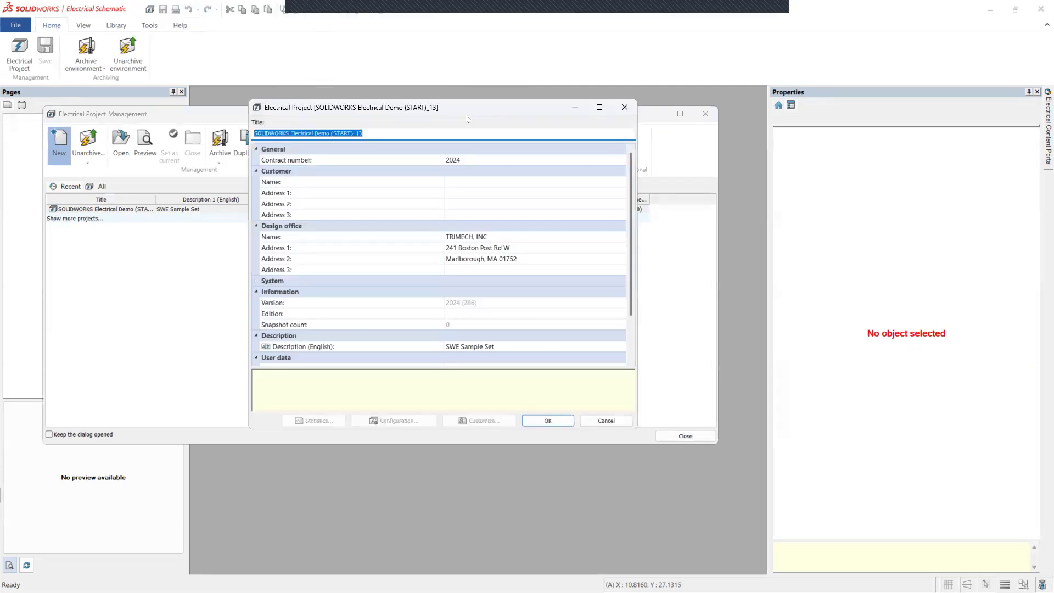
left_click(388, 133)
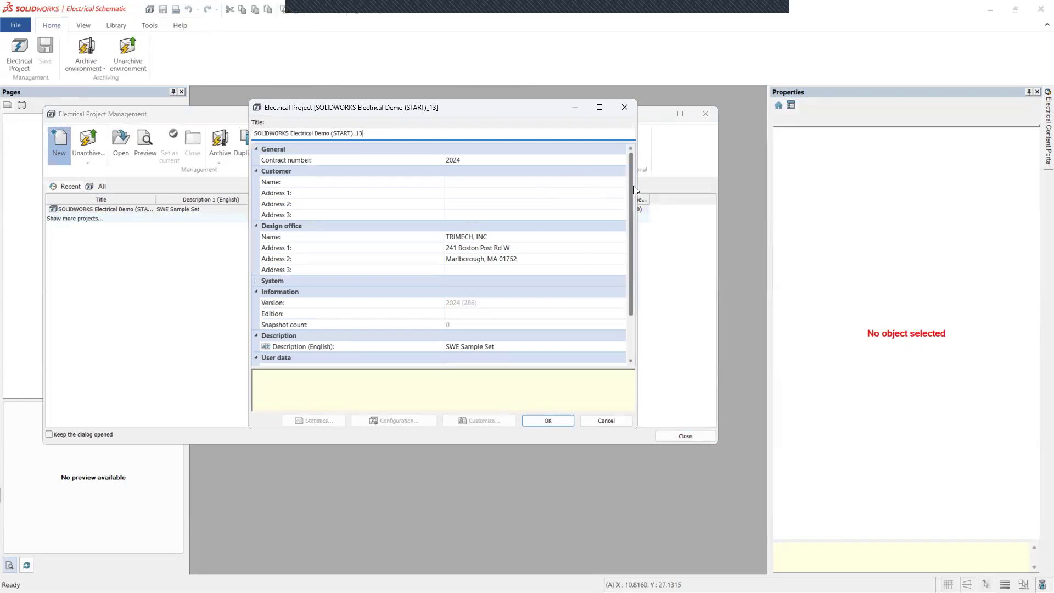
left_click_drag(631, 195, 637, 164)
scroll(620, 291, "down", 2)
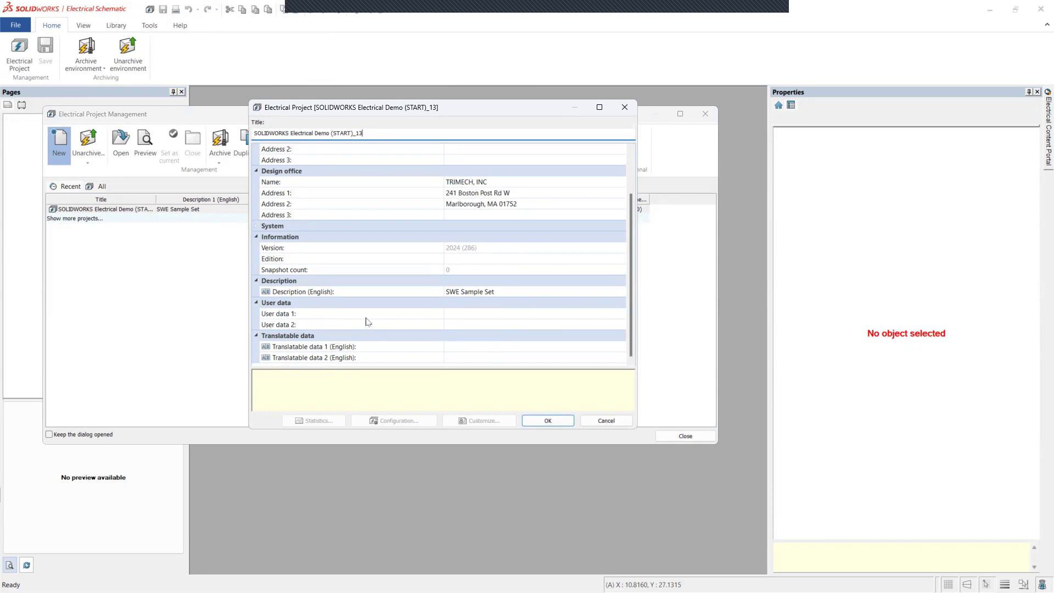
left_click(548, 421)
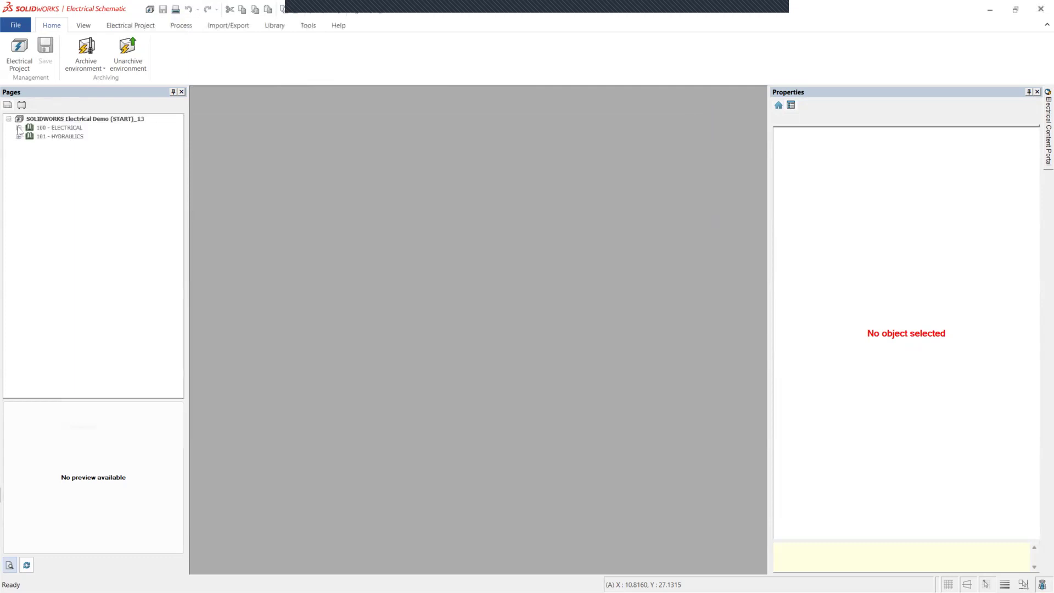
Open the 02 - POWER DISTRIBUTION drawing from the 100 - ELECTRICAL book and narrow the Properties panel to enlarge the drawing area.
left_click(19, 128)
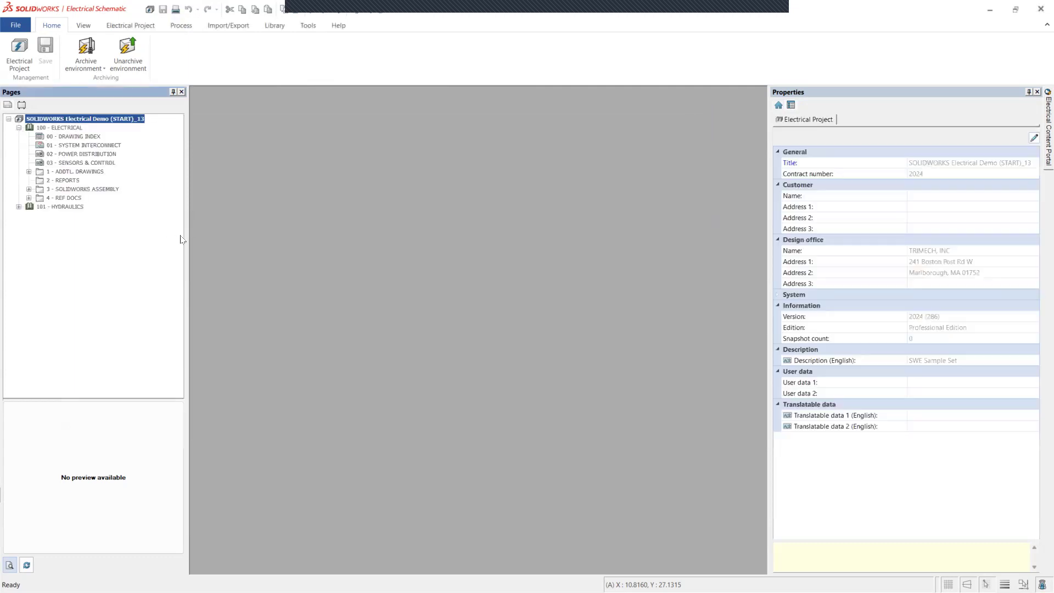
left_click(78, 155)
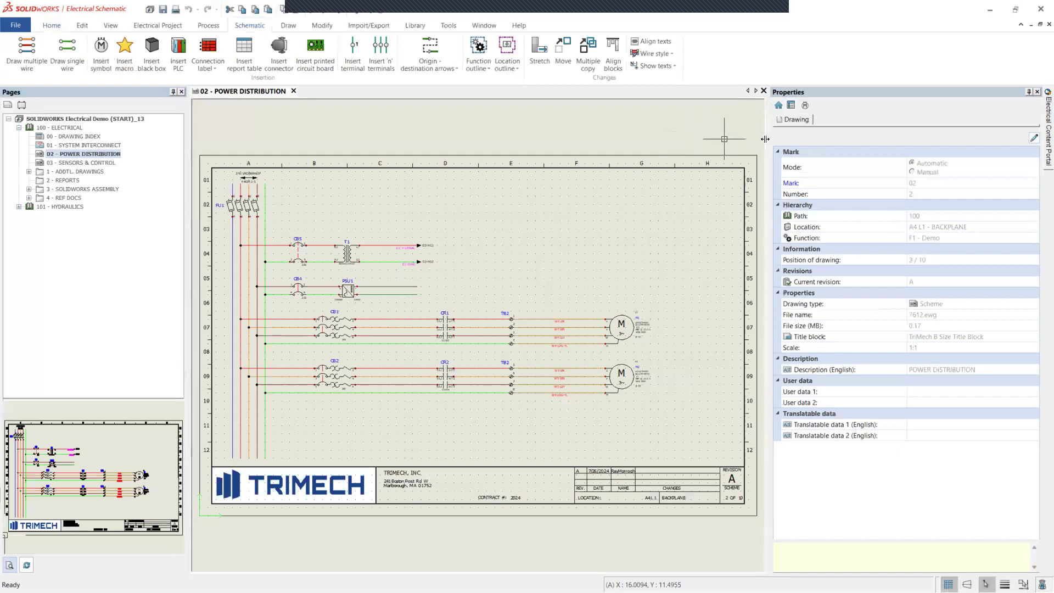
left_click_drag(764, 139, 893, 149)
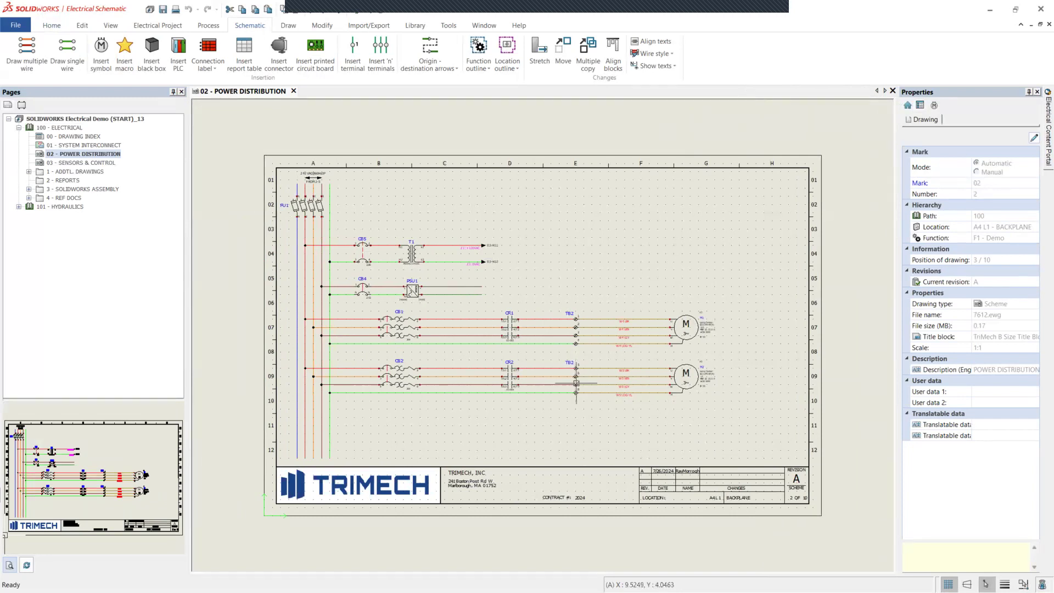
scroll(615, 424, "up", 2)
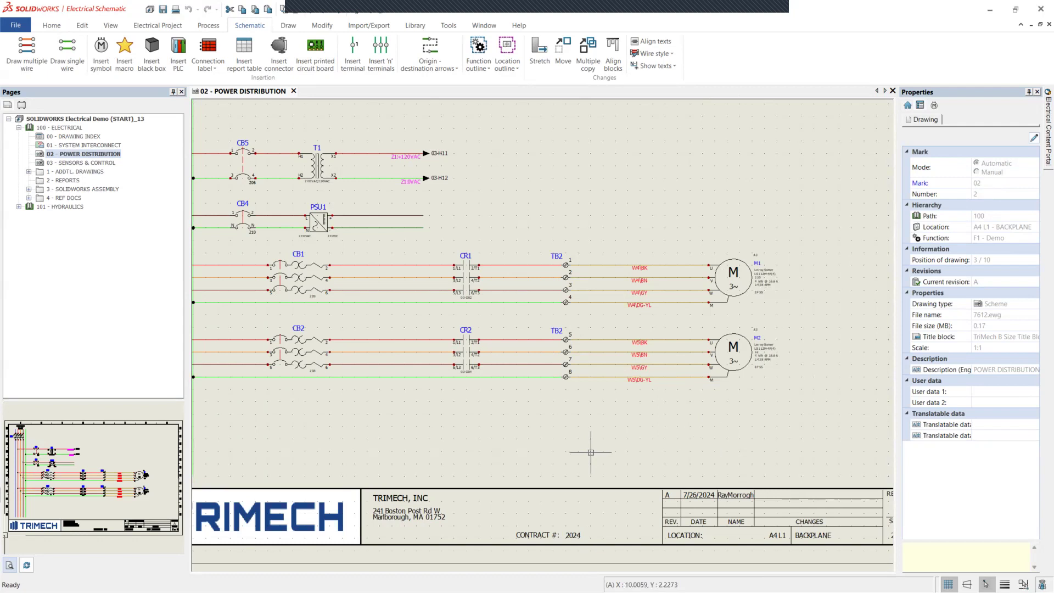
mouse_move(436, 429)
middle_mouse_down()
mouse_move(549, 418)
mouse_move(522, 411)
middle_mouse_up()
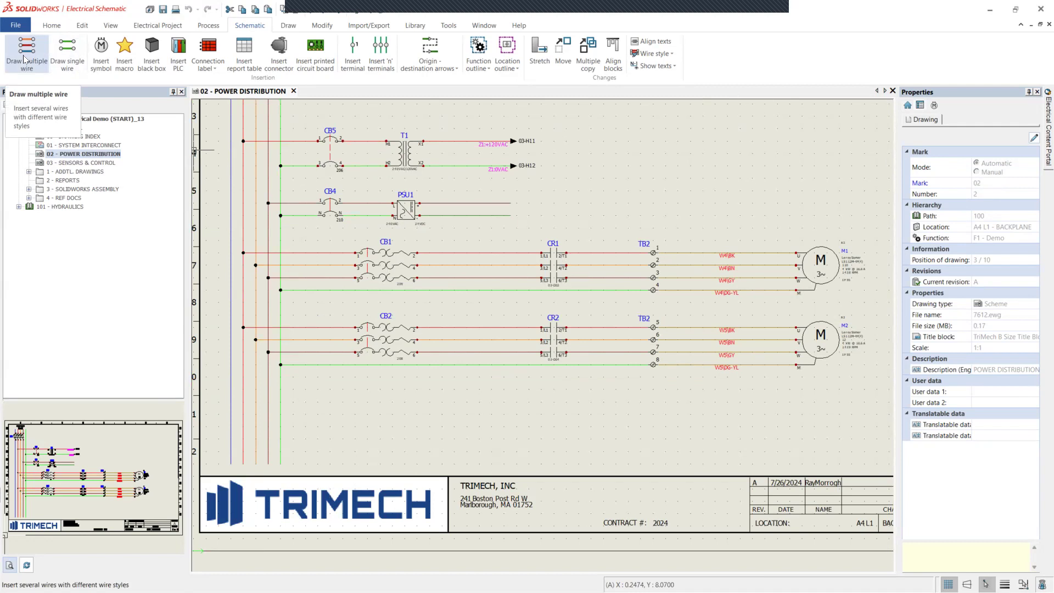
Draw 3 Phase - N L1 L2 L3 G wires for Phases 1, 2, 3 and Protection horizontally from the vertical supply wires, below the M2 motor circuit.
left_click(25, 59)
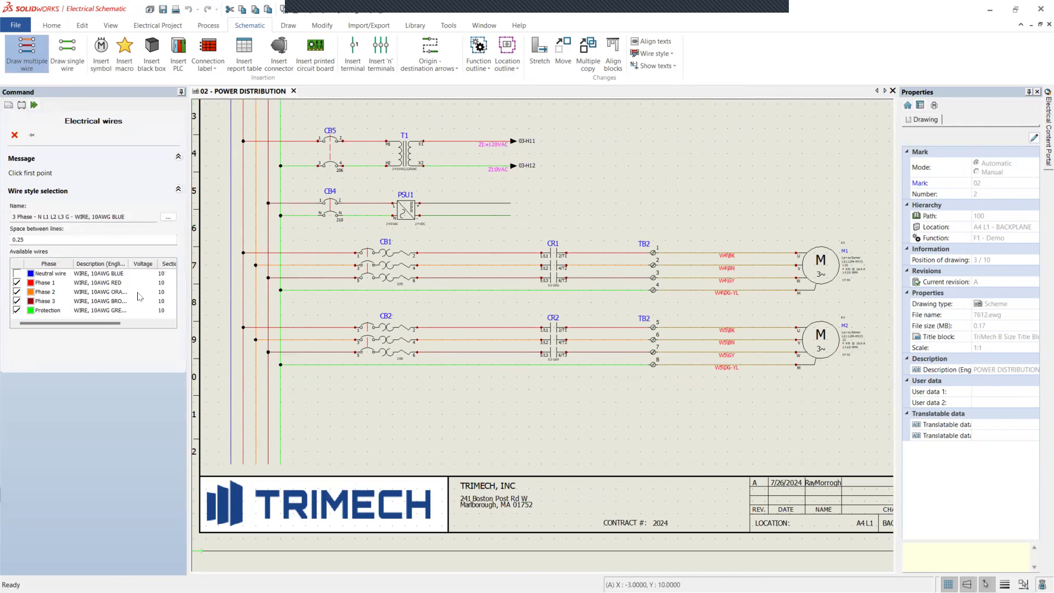
left_click(174, 218)
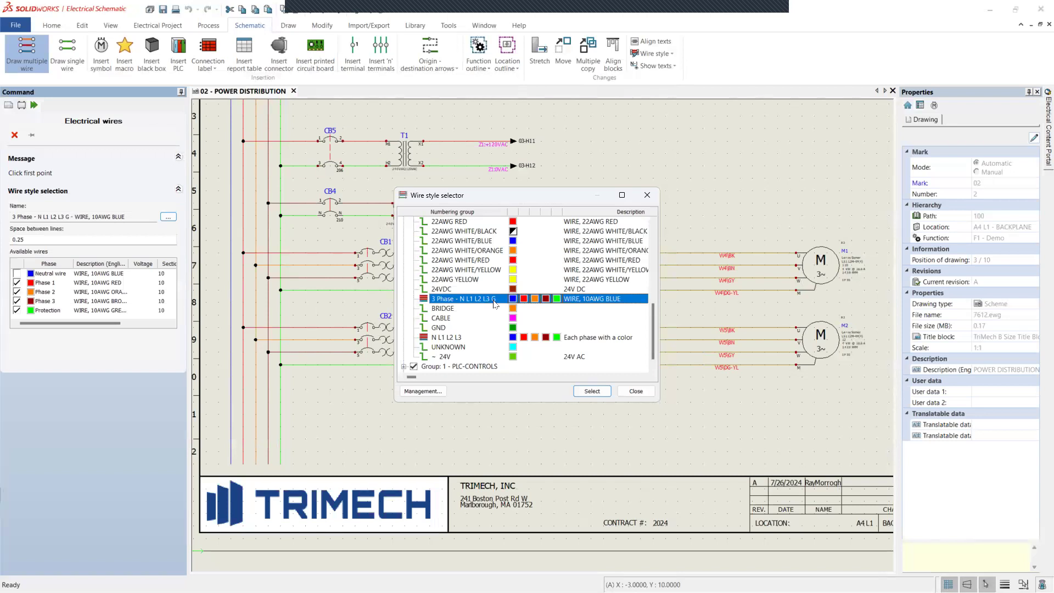
double_click(497, 299)
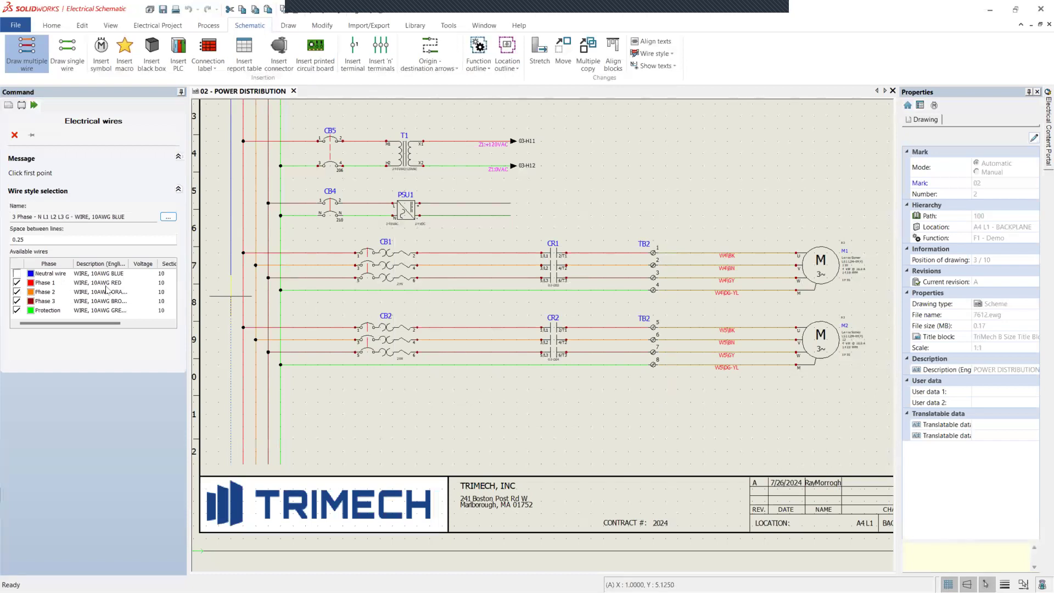
left_click(242, 395)
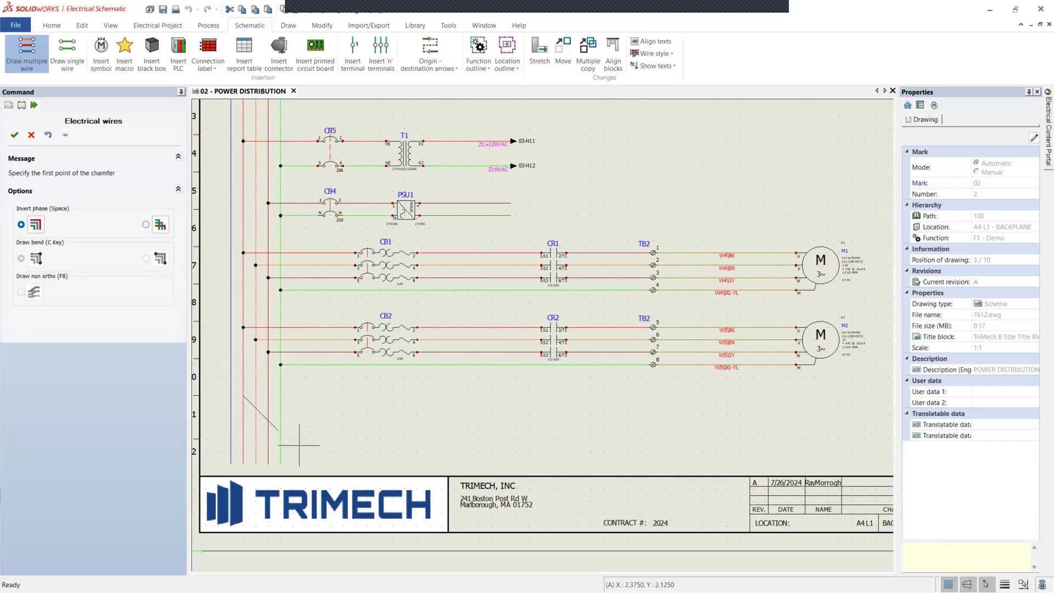
left_click(299, 446)
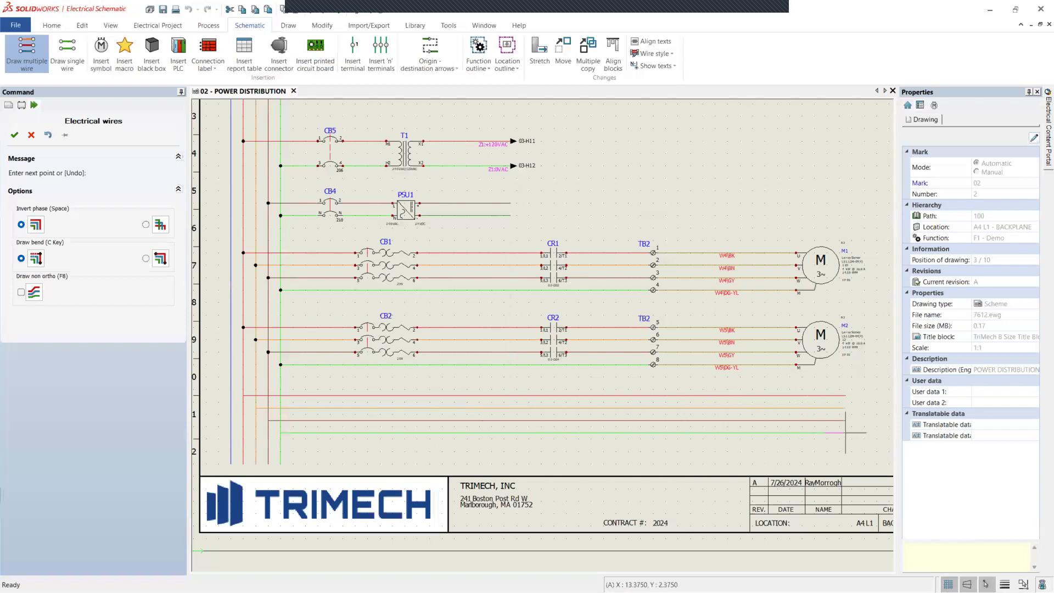
middle_click_drag(844, 433, 630, 434)
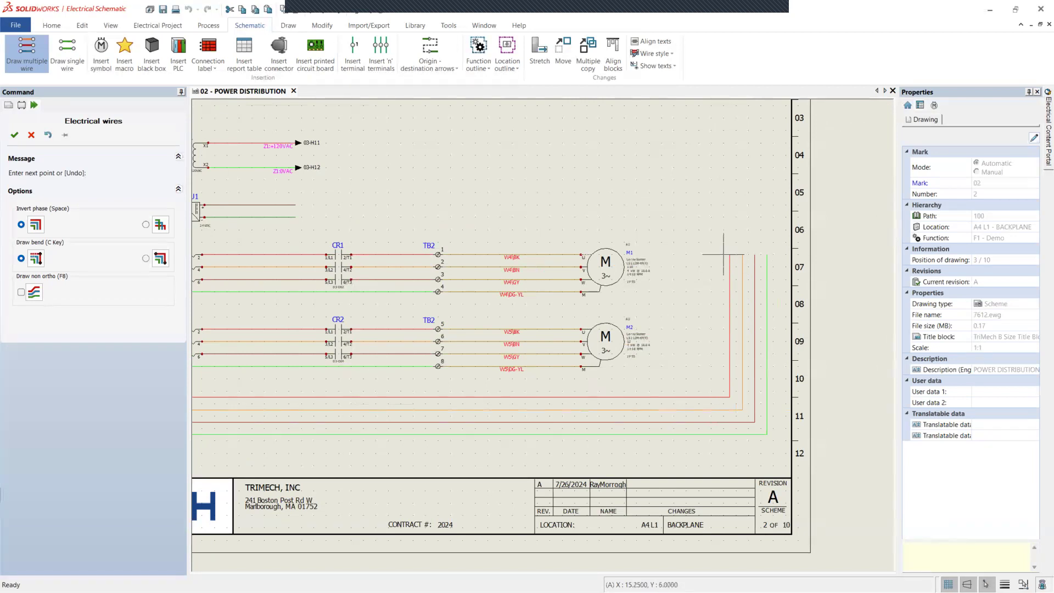
key("space")
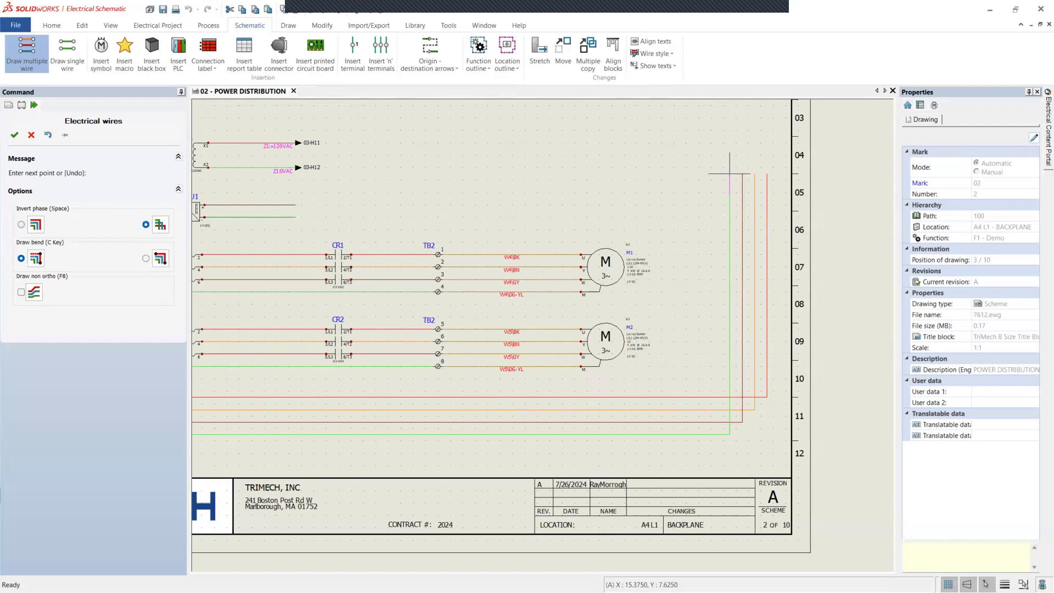
key("space")
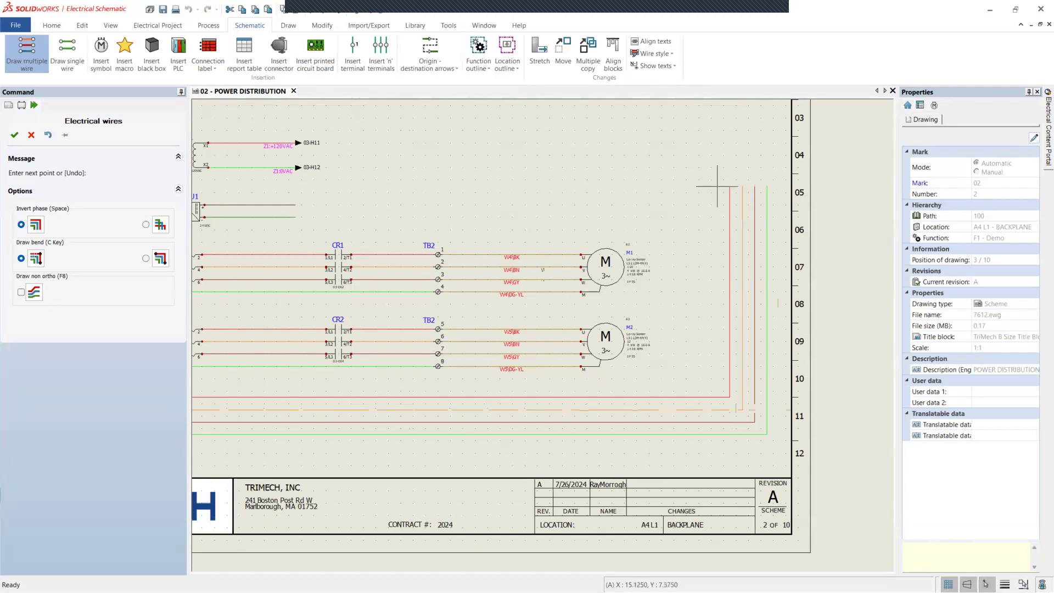
key("Escape")
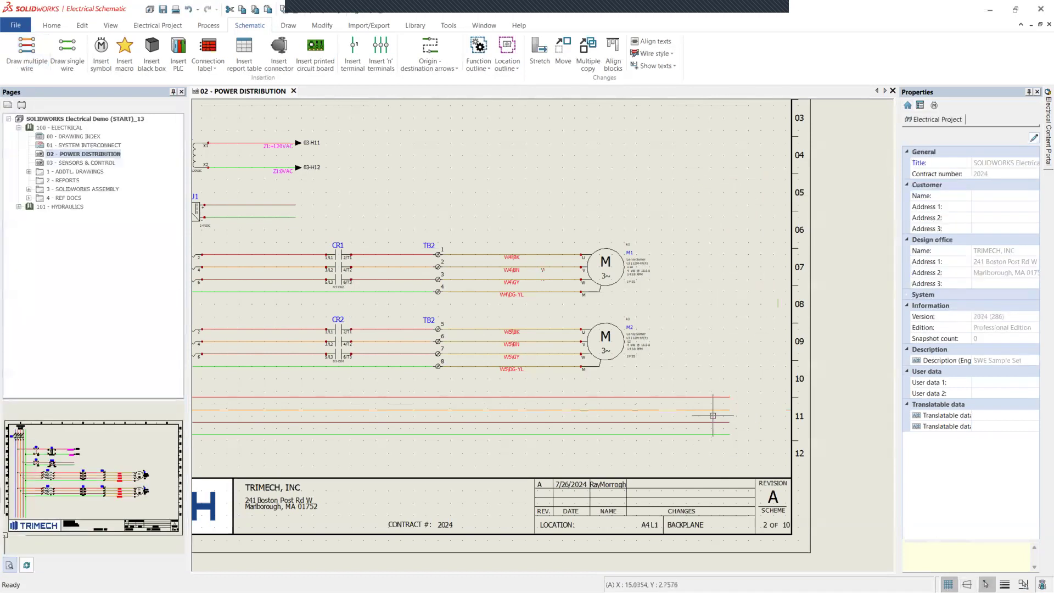
Examine the equipotential properties of the new red Phase 1 wire in a widened Properties panel, and clear the selection.
left_click(717, 397)
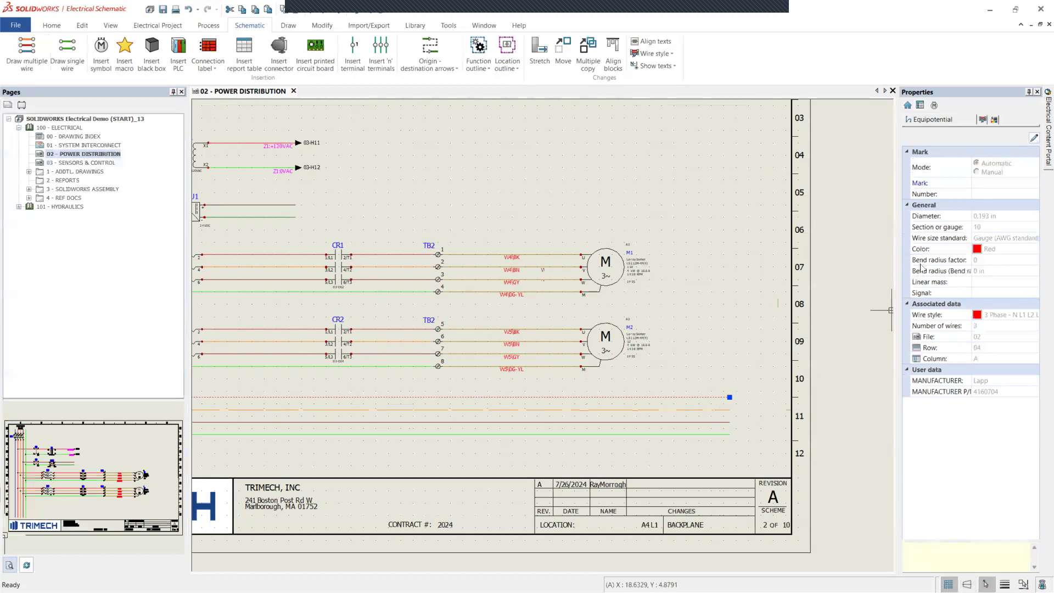
left_click_drag(896, 266, 833, 269)
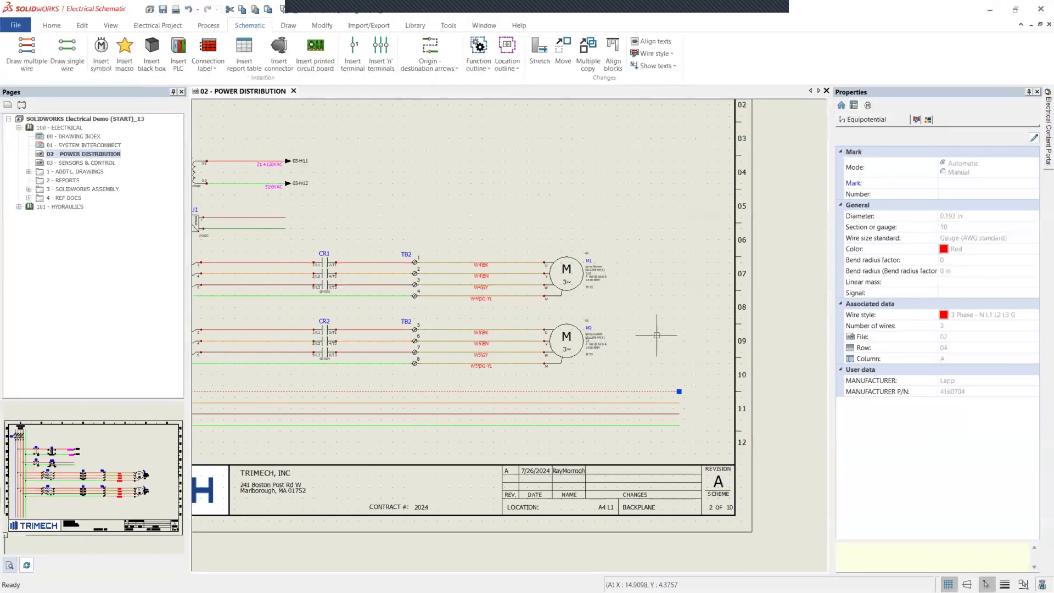
left_click(666, 357)
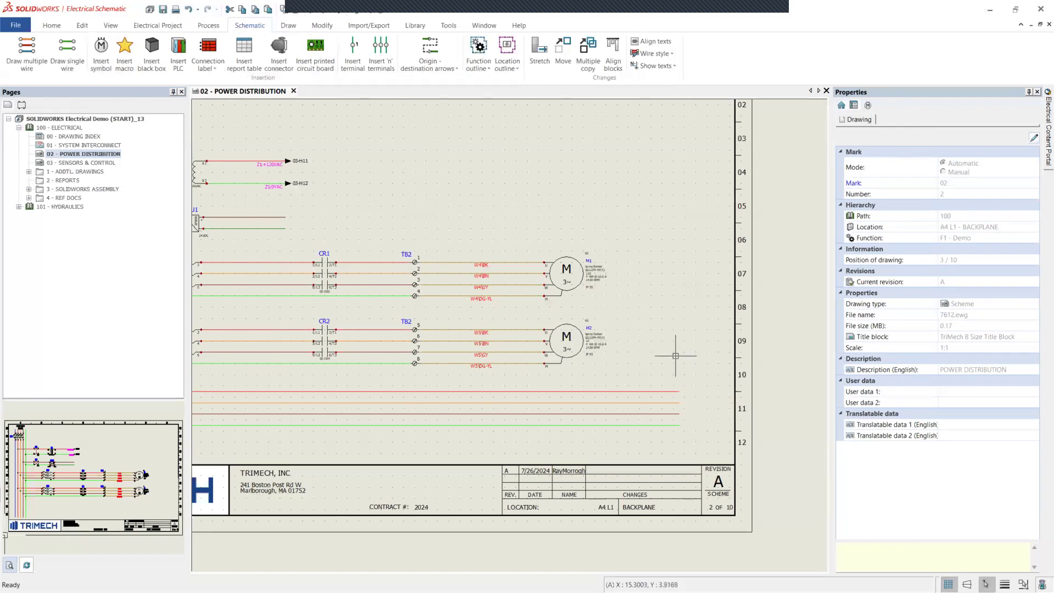
Choose the 3 Phase Motor symbol TM_ANSI_MOTOR3P from the Motors class for insertion, using a maximized symbol selector in list mode.
middle_click_drag(719, 385, 823, 420)
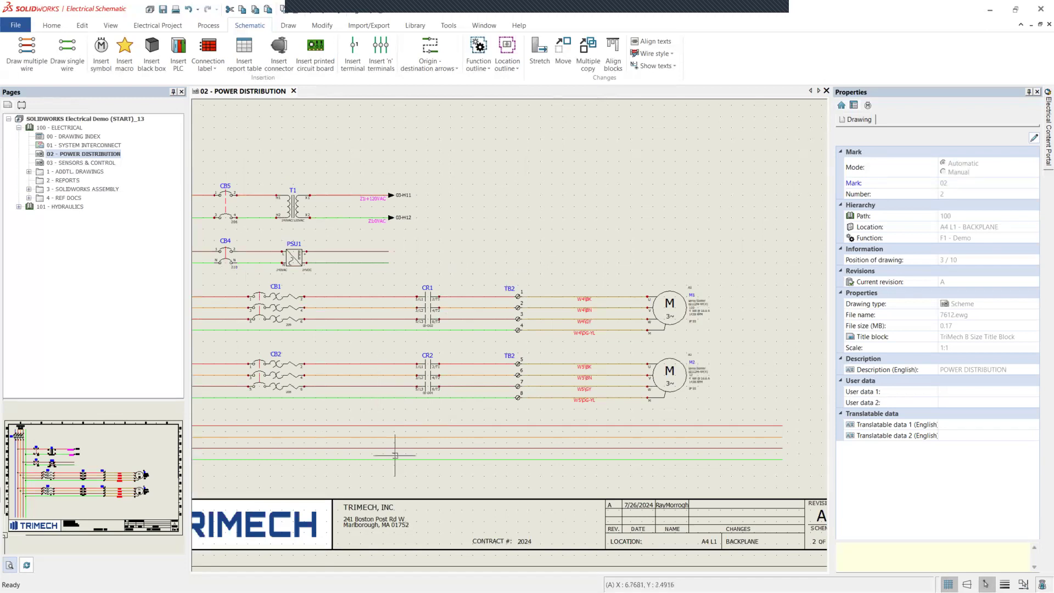
mouse_move(461, 480)
middle_mouse_down()
mouse_move(494, 471)
mouse_move(470, 477)
middle_mouse_up()
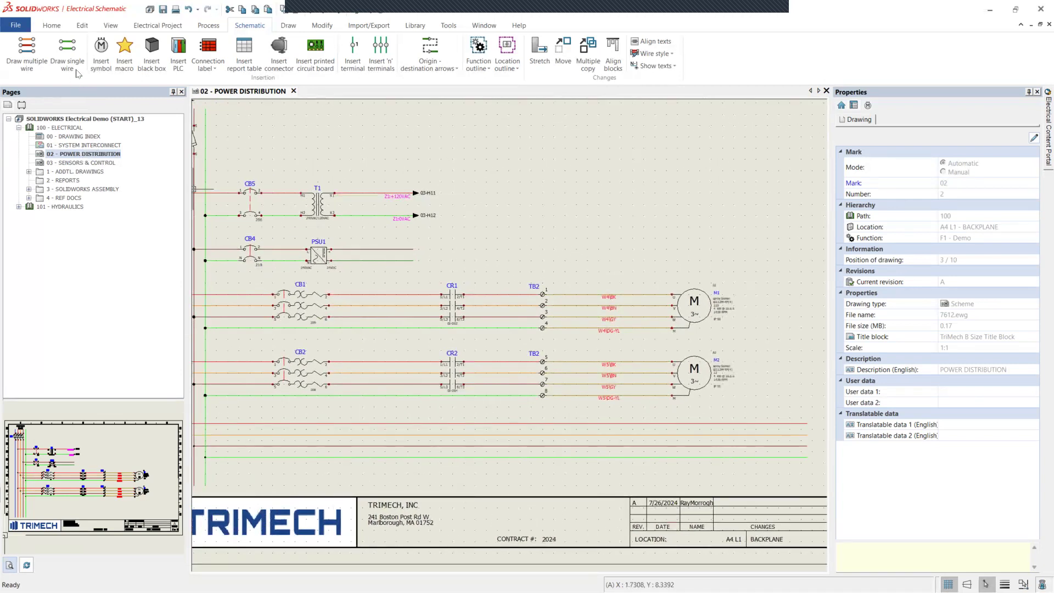
left_click(101, 62)
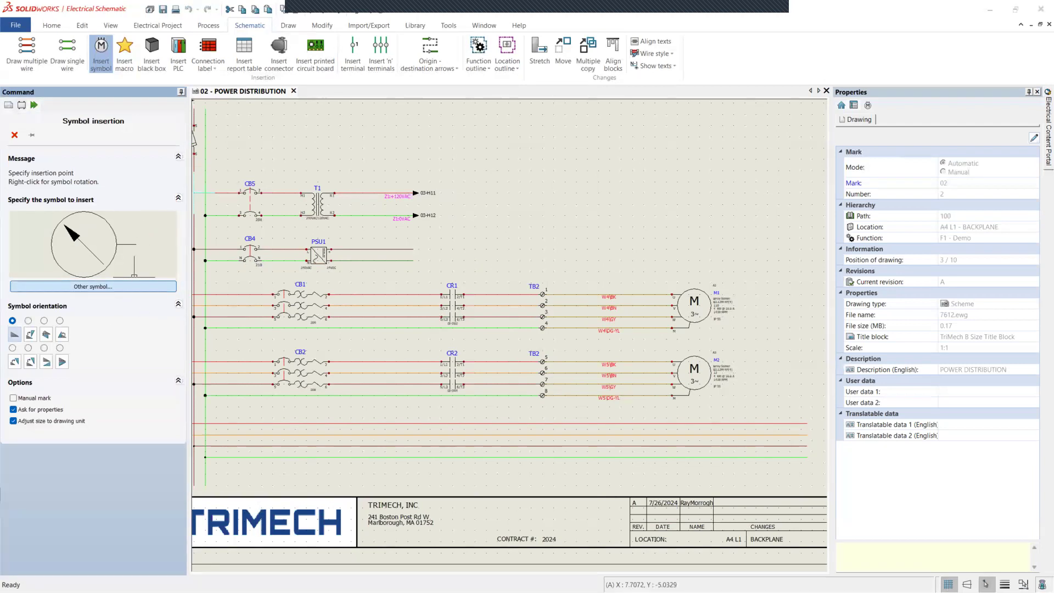
left_click(93, 286)
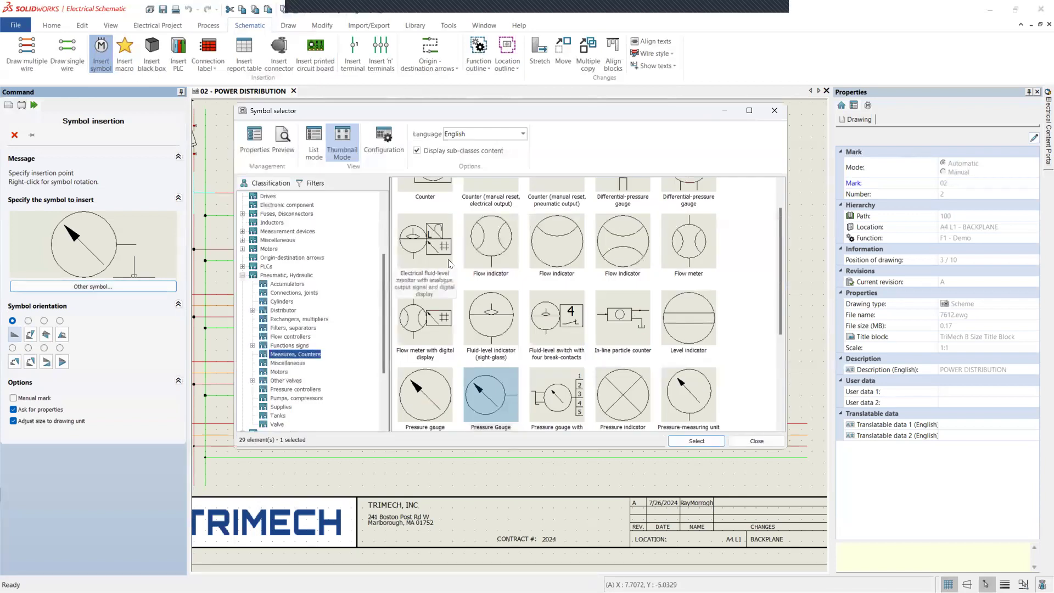
left_click(243, 276)
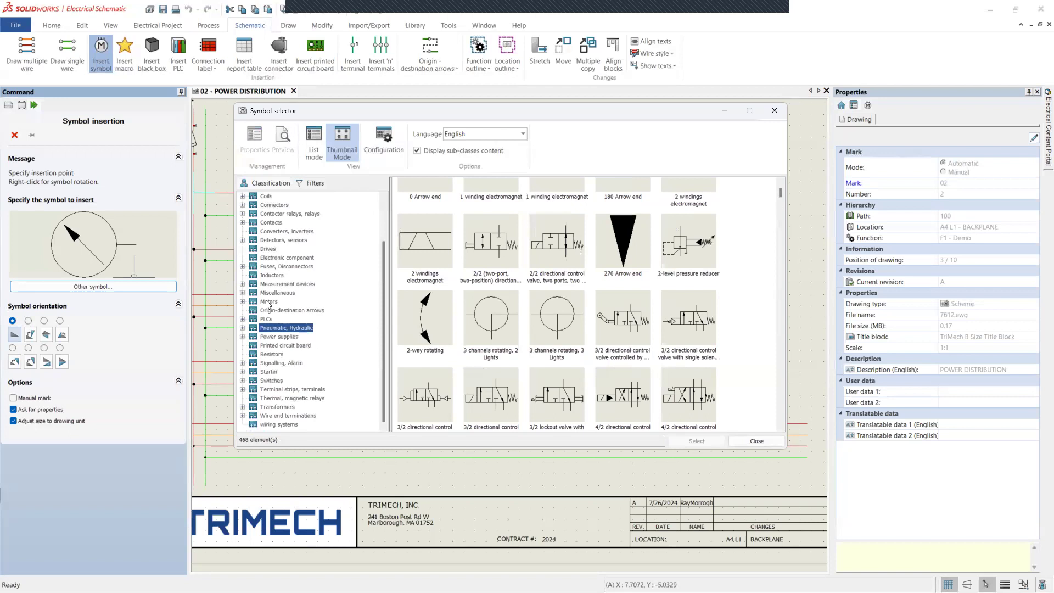
left_click(264, 304)
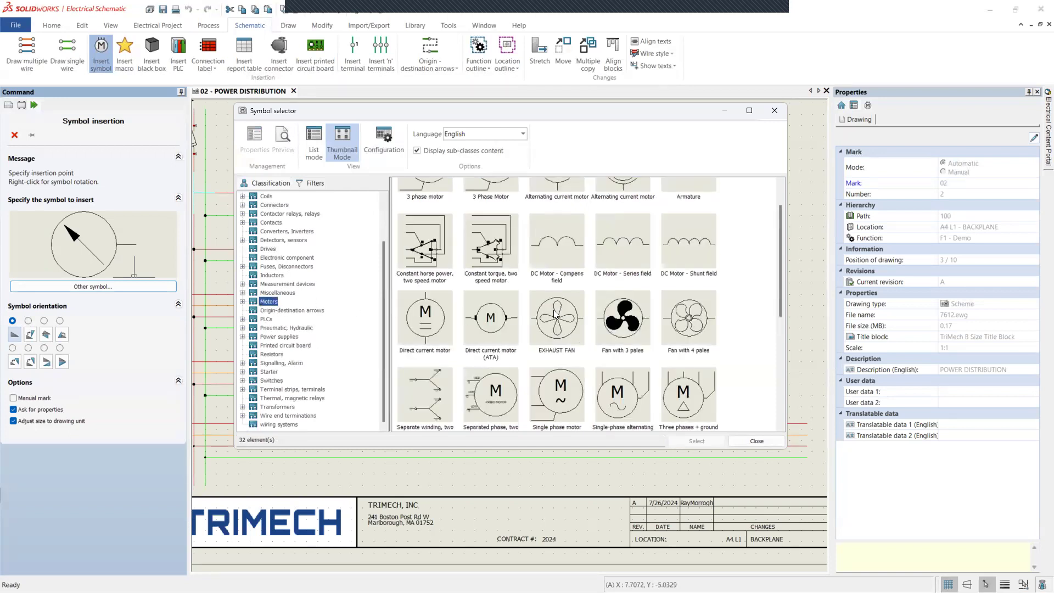
scroll(557, 317, "up", 1)
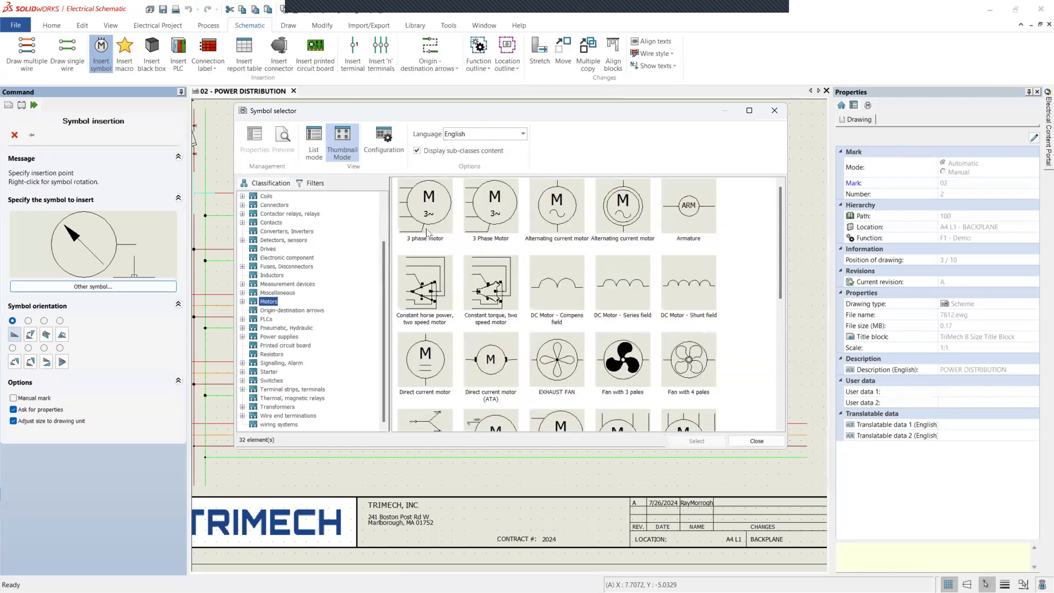
left_click(493, 235)
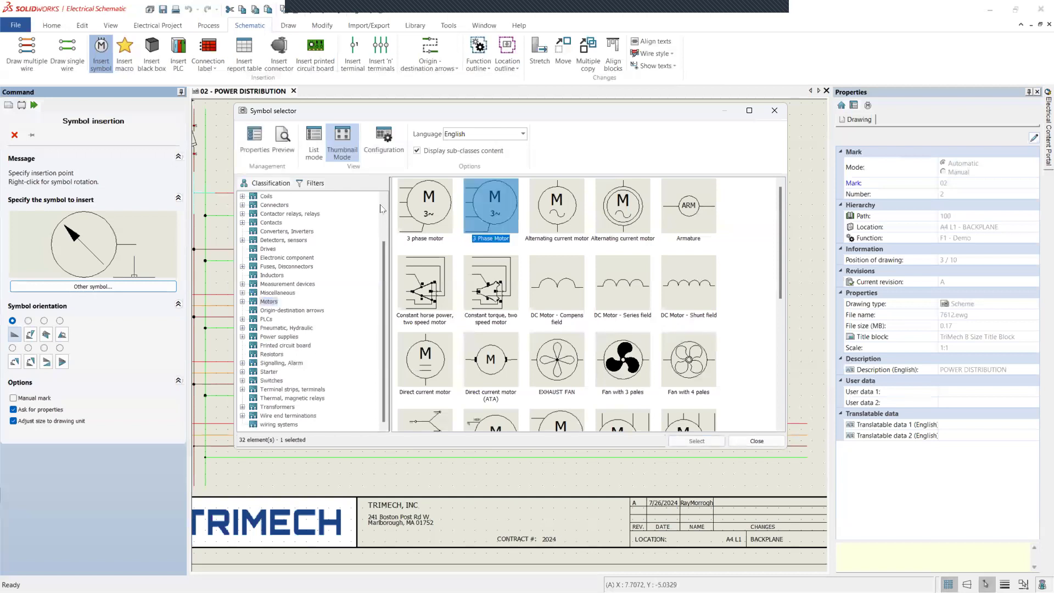
left_click(324, 159)
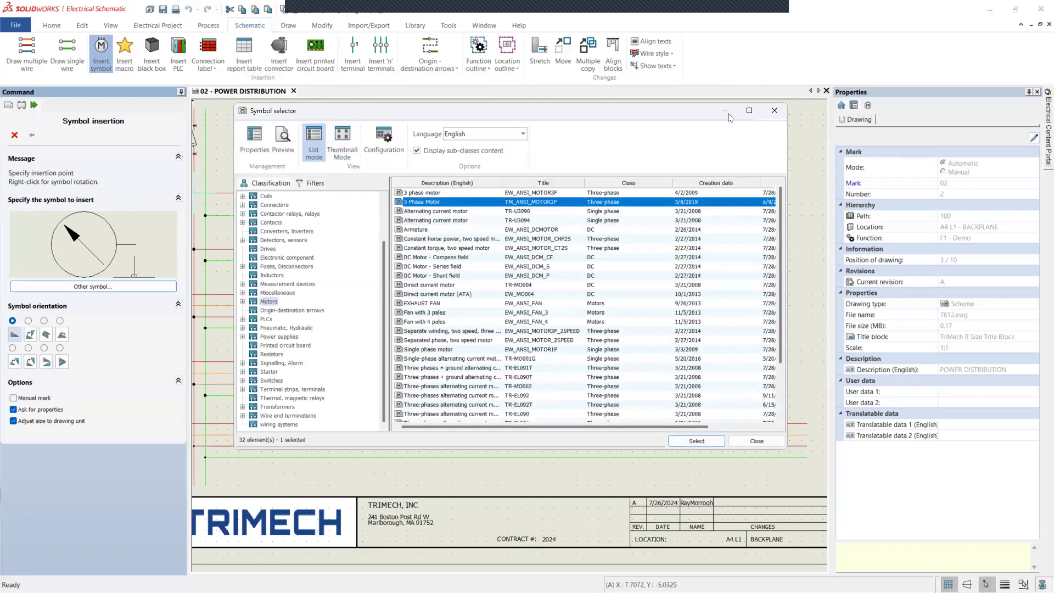
left_click(749, 110)
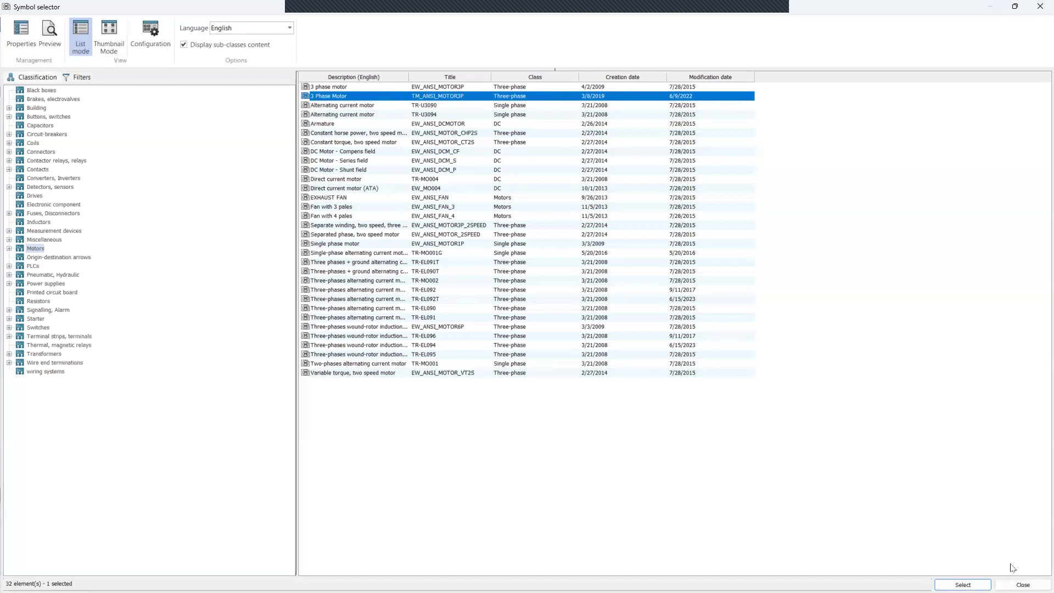
left_click(963, 585)
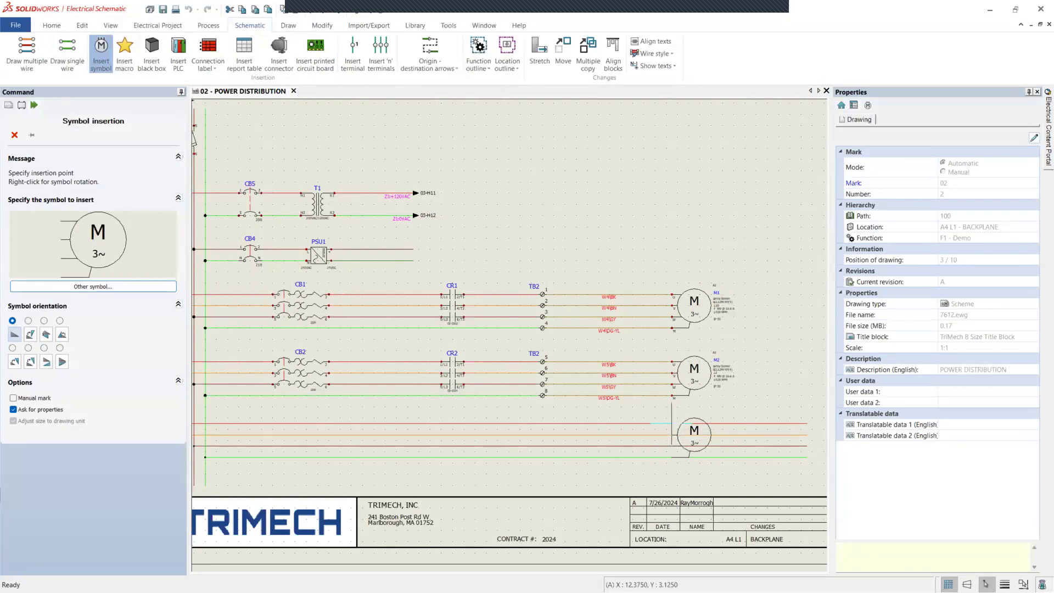
Place the motor symbol on the four new wires below M2 and assign it the Leroy Somer part LS112M-4P(4).
left_click(694, 433)
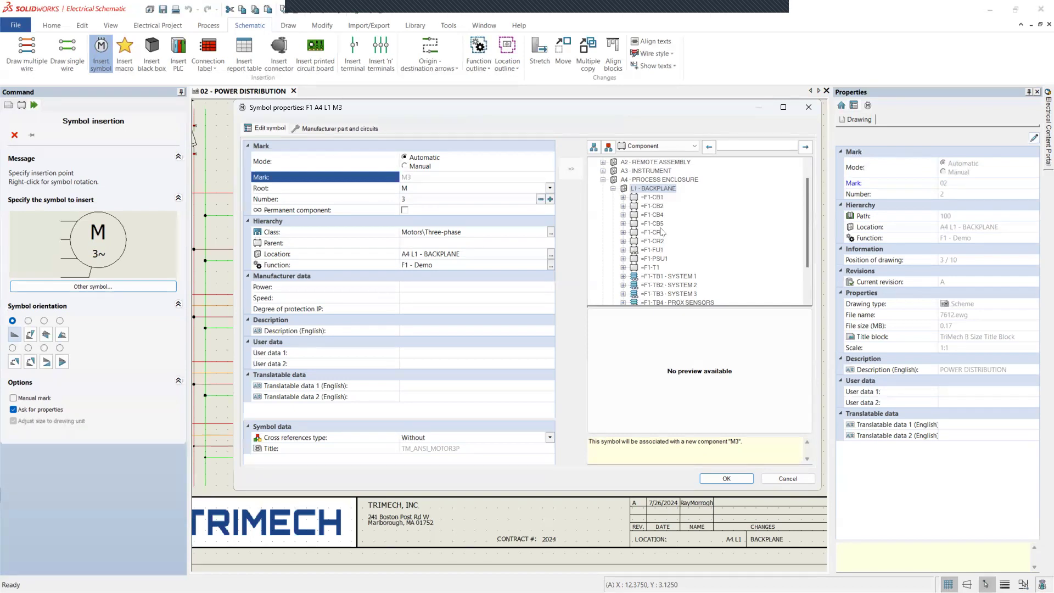
left_click(361, 130)
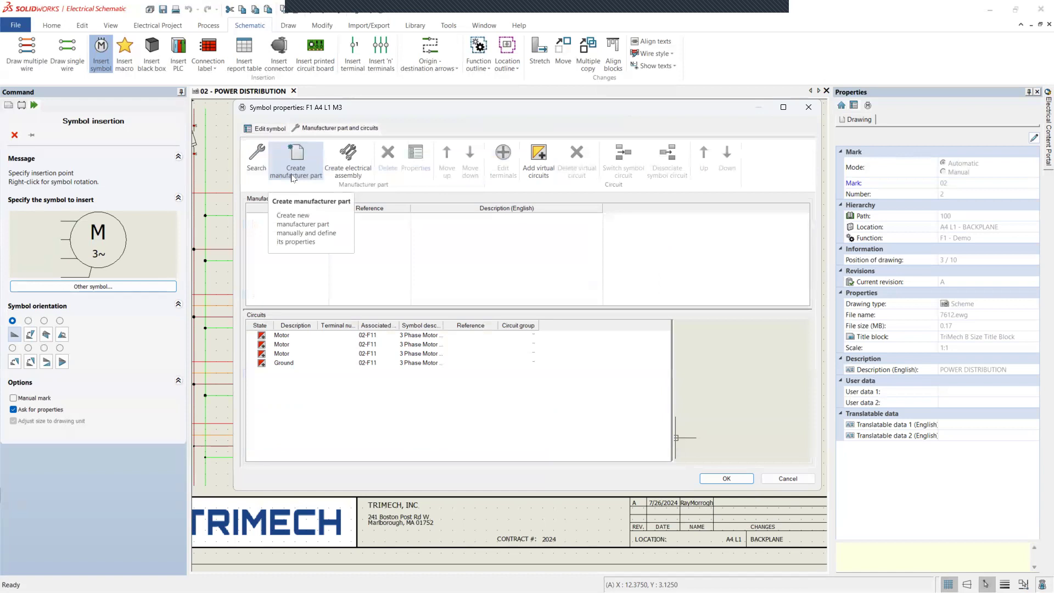
left_click(264, 175)
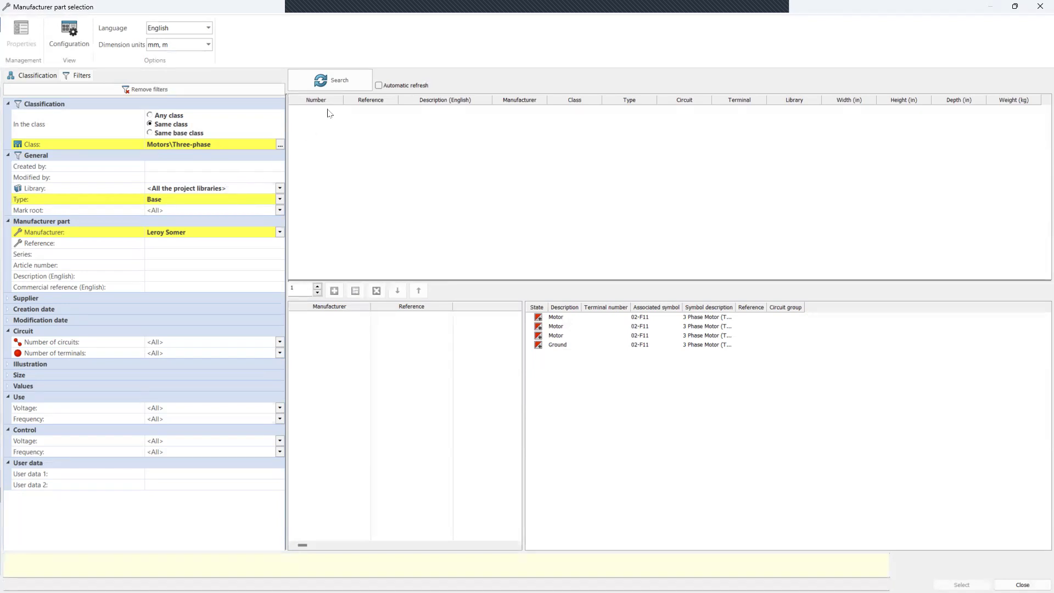
left_click(332, 83)
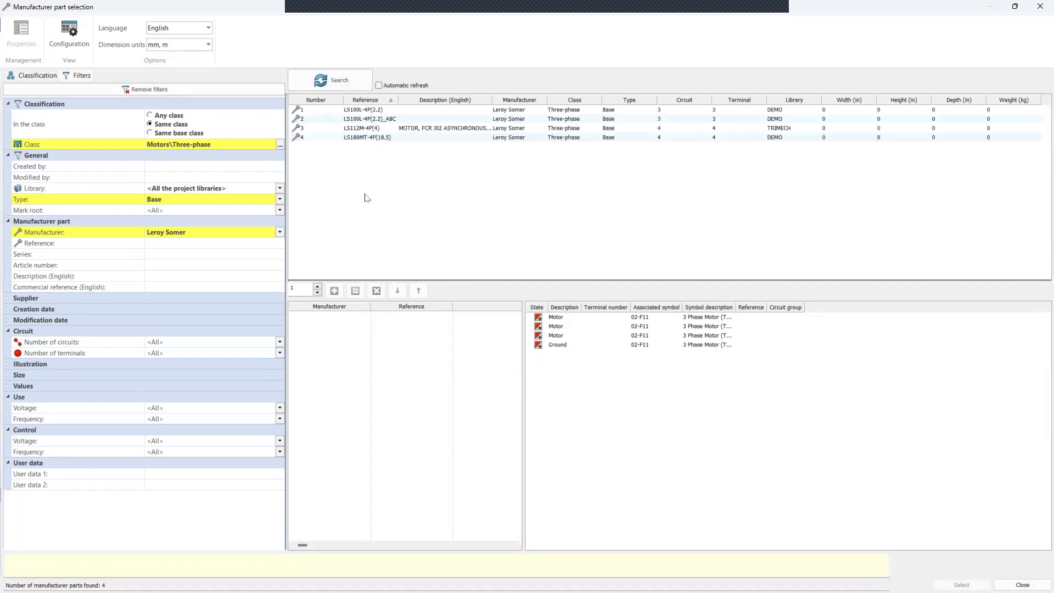
left_click(383, 130)
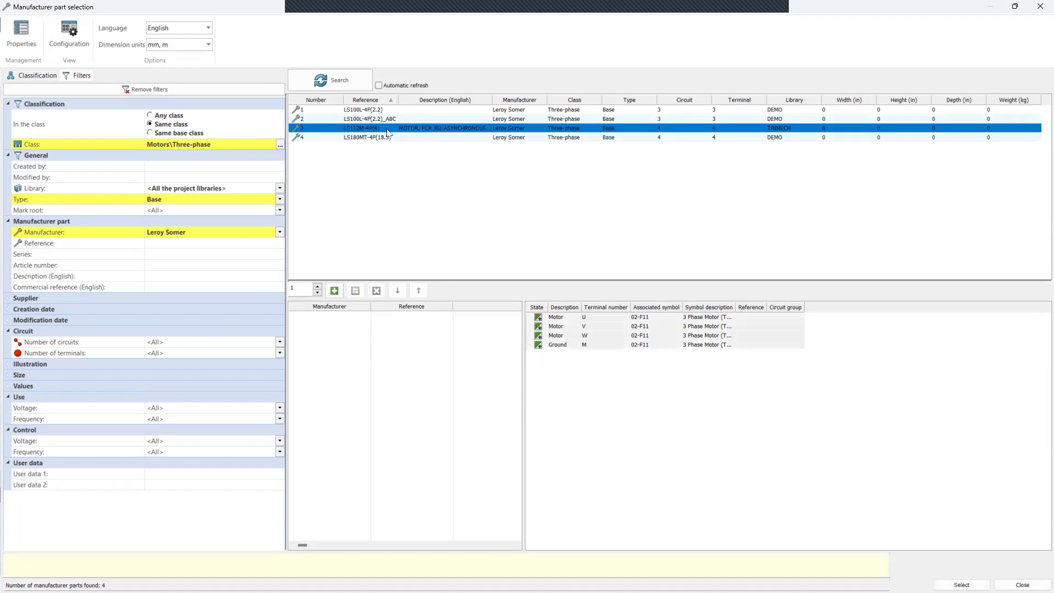
left_click(334, 290)
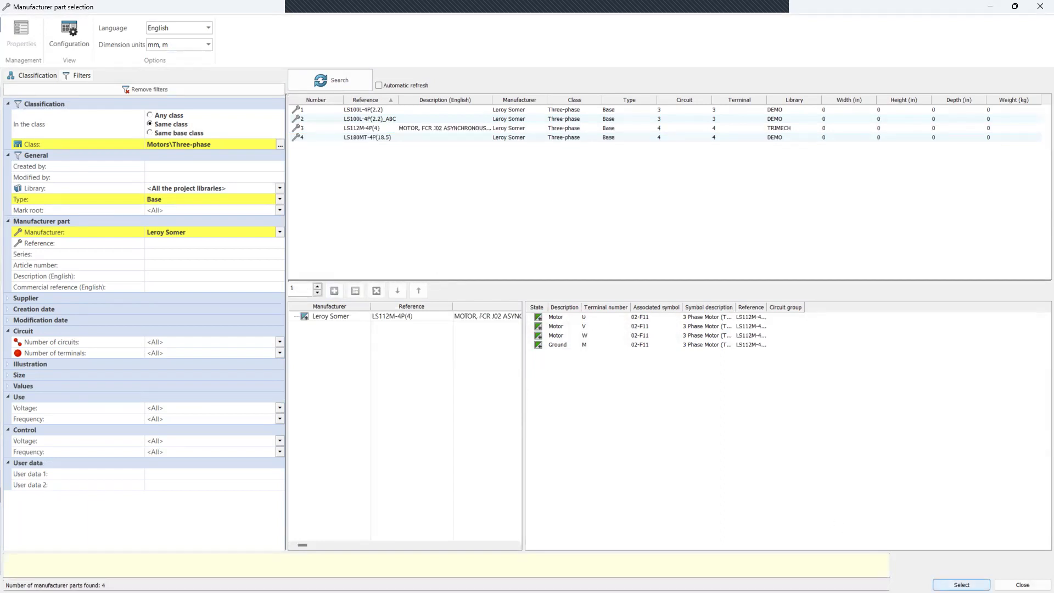
left_click(961, 584)
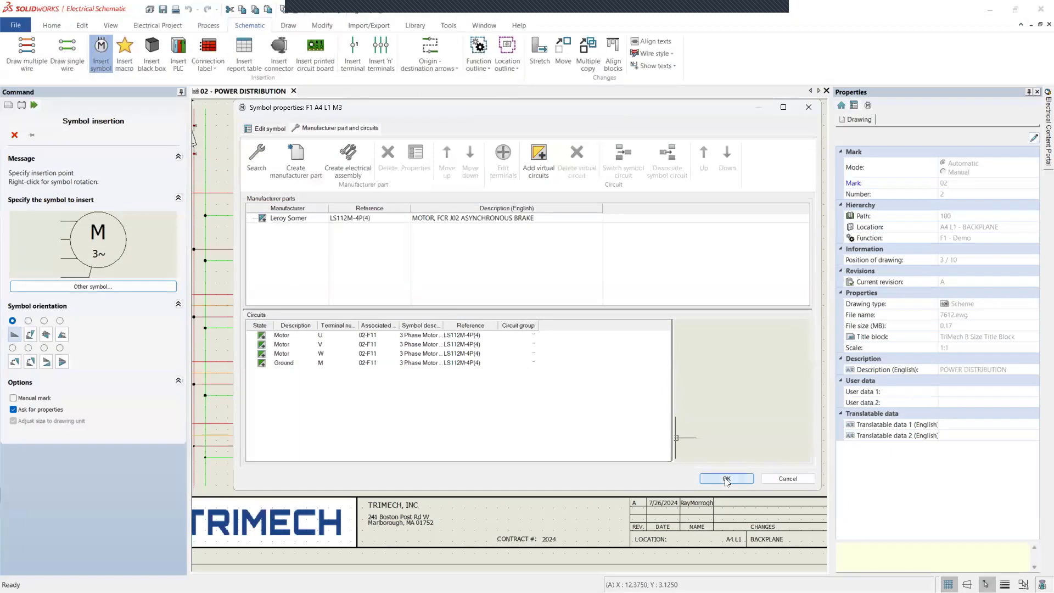
left_click(727, 480)
key("Escape")
Examine the new M3 motor's terminal marks and part data up close, then compare it with the motors above.
scroll(630, 439, "up", 1)
scroll(735, 449, "up", 1)
middle_click_drag(731, 457, 630, 438)
scroll(631, 423, "up", 5)
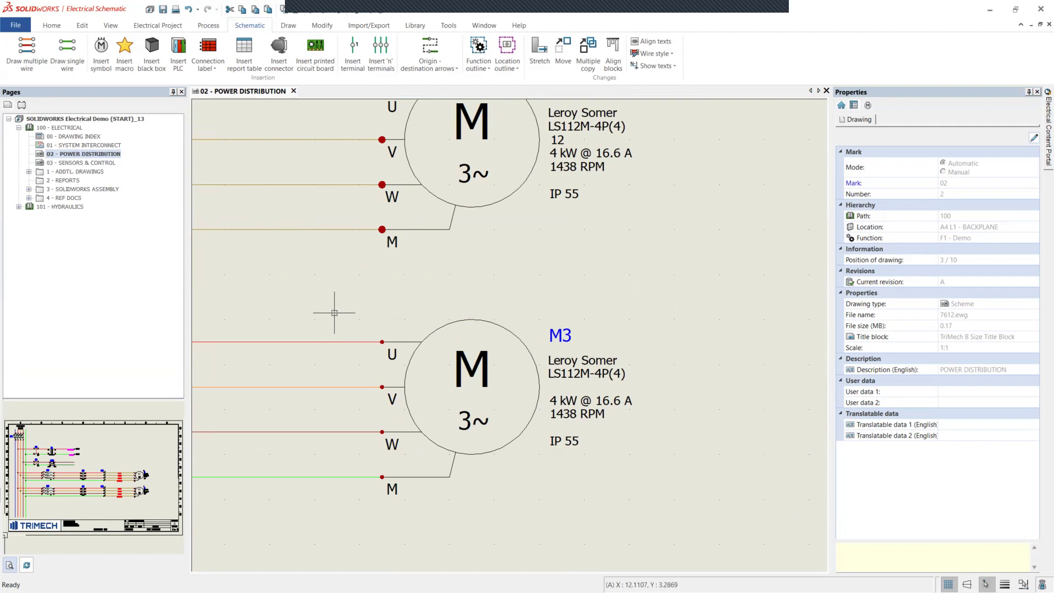
scroll(421, 313, "down", 1)
scroll(421, 313, "down", 2)
middle_click_drag(402, 306, 555, 348)
scroll(555, 348, "down", 2)
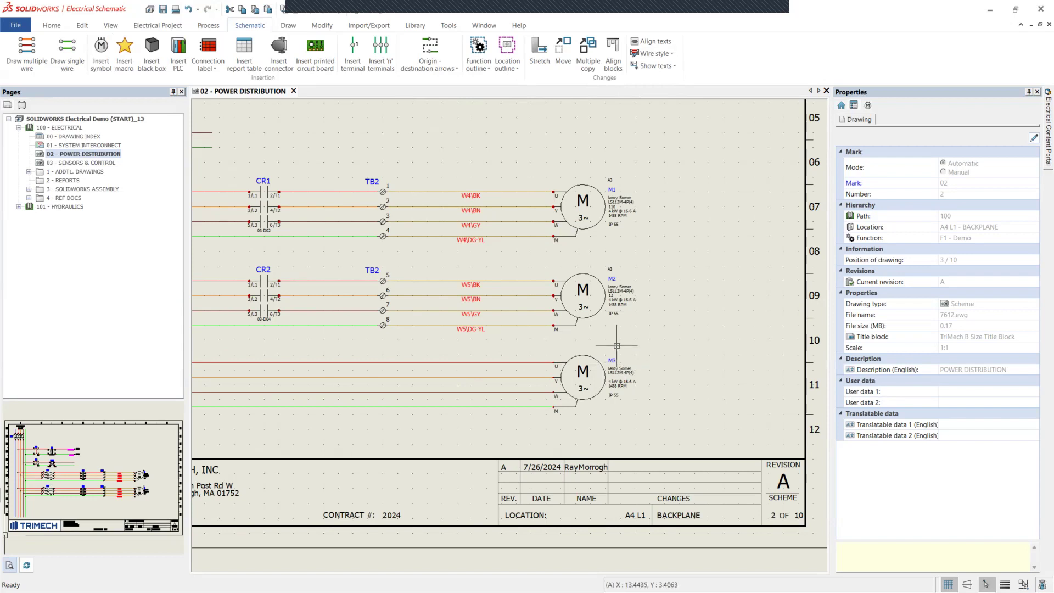
Review the component properties of motor M3 without changing them.
double_click(587, 356)
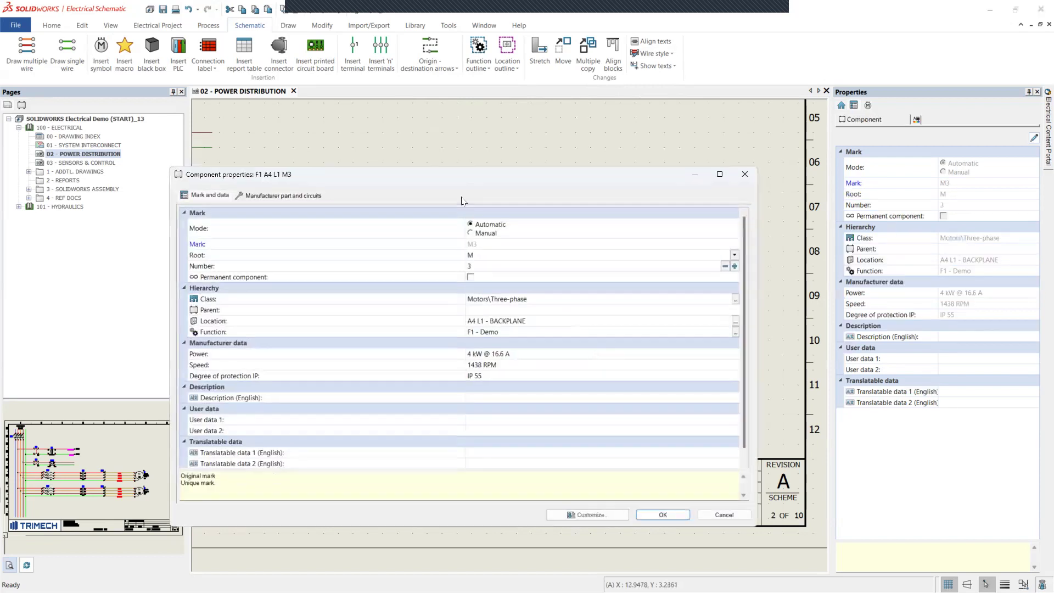
left_click_drag(416, 180, 406, 91)
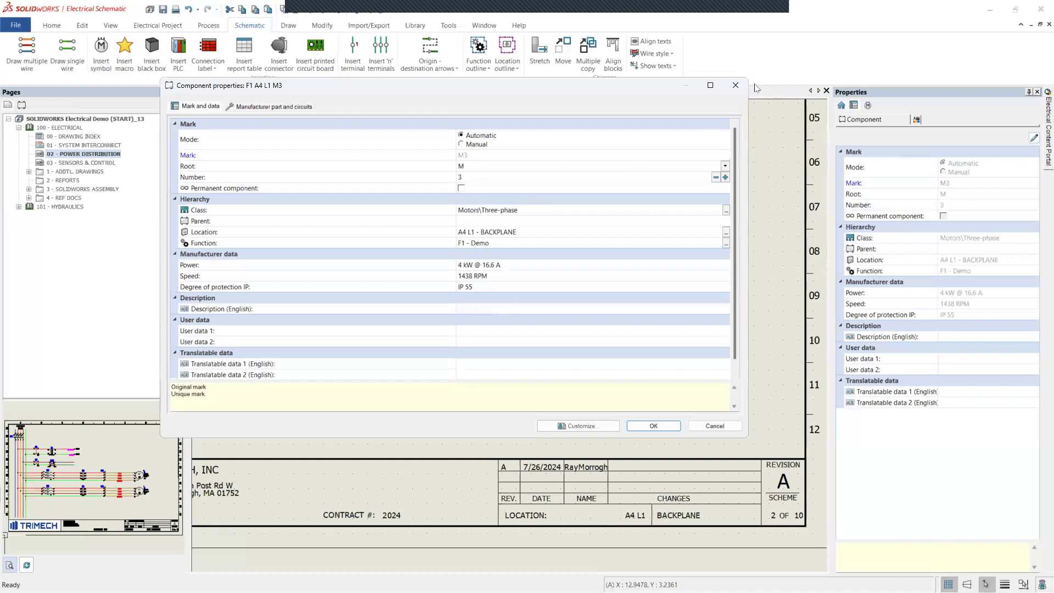
left_click(735, 85)
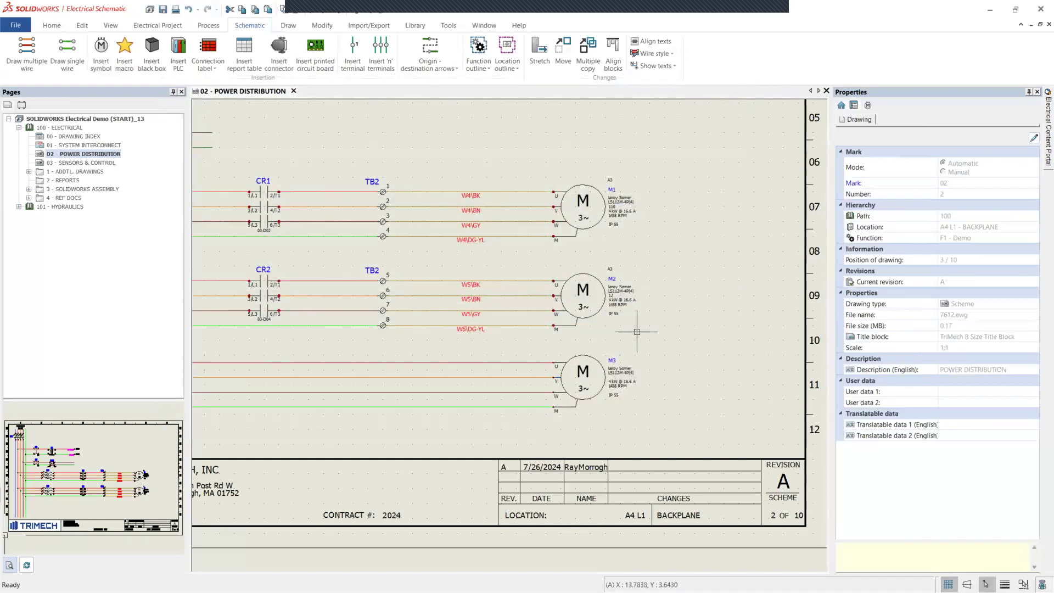
Review the component properties of motor M2 and the drawing links offered for it, leaving everything unchanged.
left_click(606, 296)
right_click(605, 296)
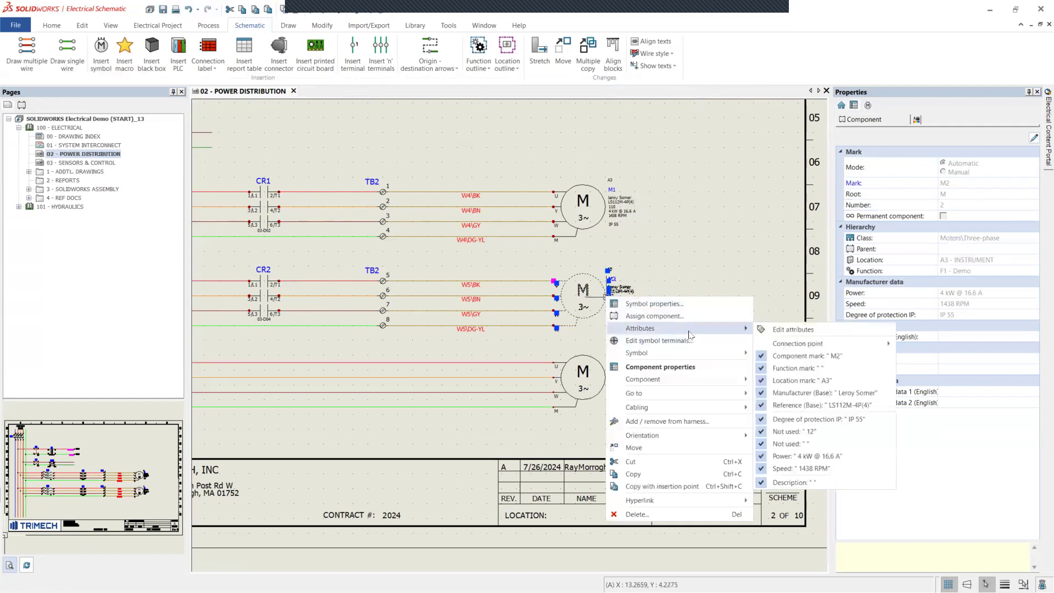
mouse_move(690, 354)
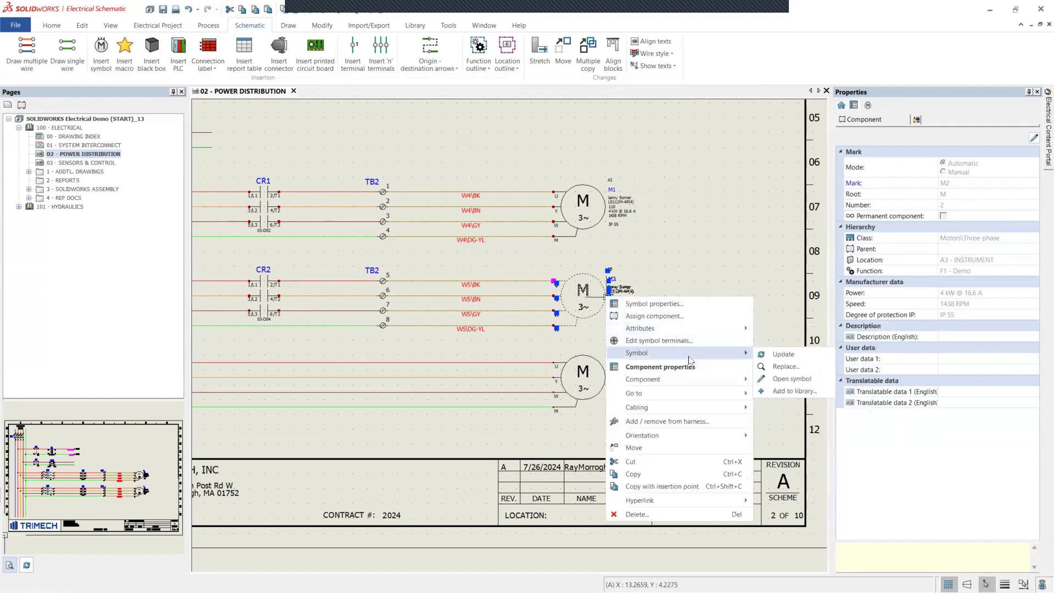
left_click(691, 367)
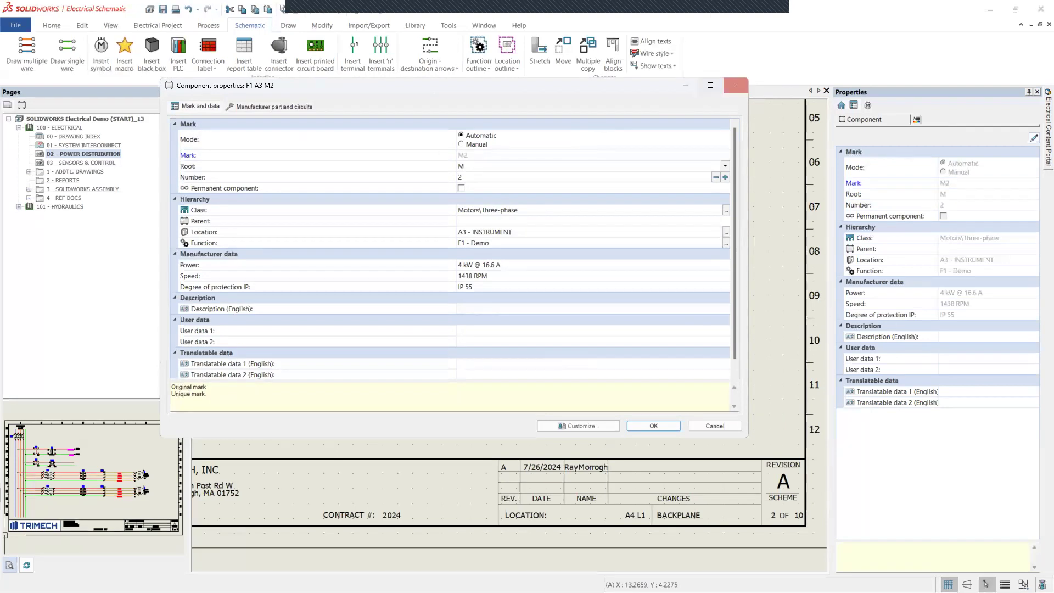
left_click(735, 85)
right_click(592, 279)
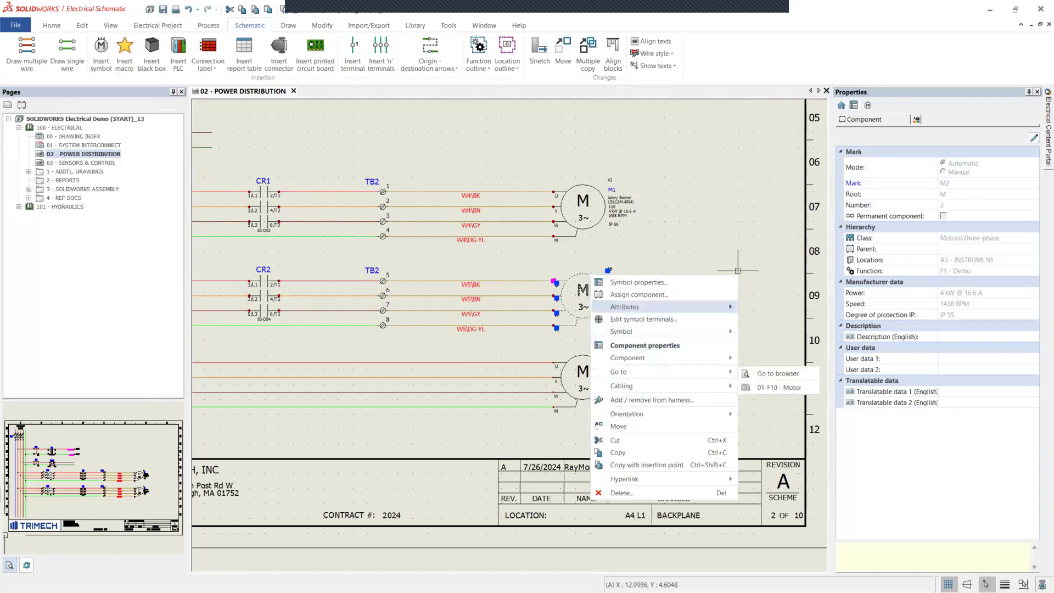
key("Escape")
key("Escape")
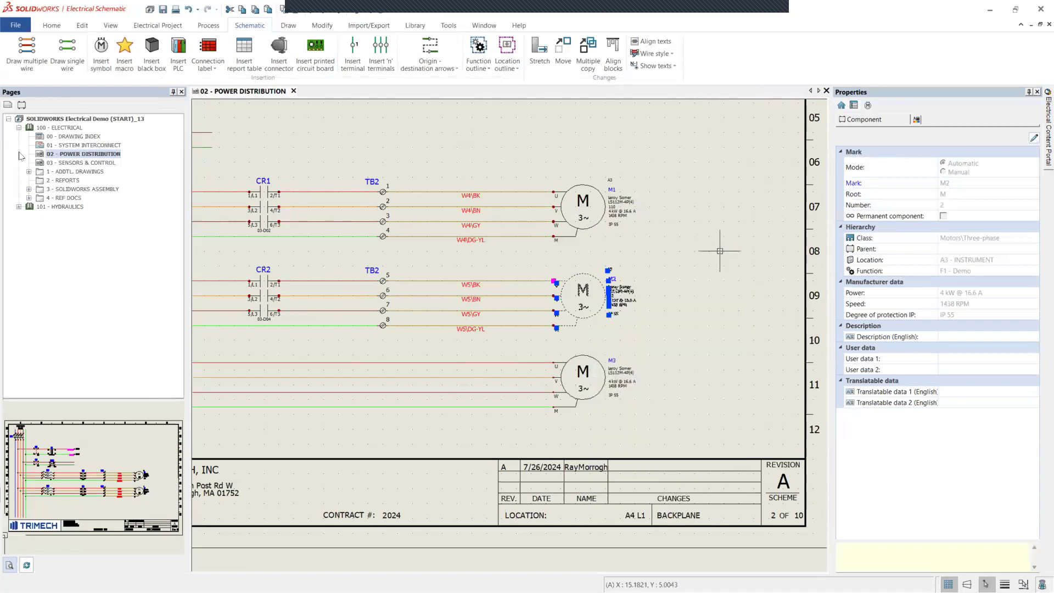
Expand component M2 under A3 - INSTRUMENT in the project's component tree to list its associated symbols.
left_click(18, 153)
left_click(19, 154)
left_click(19, 145)
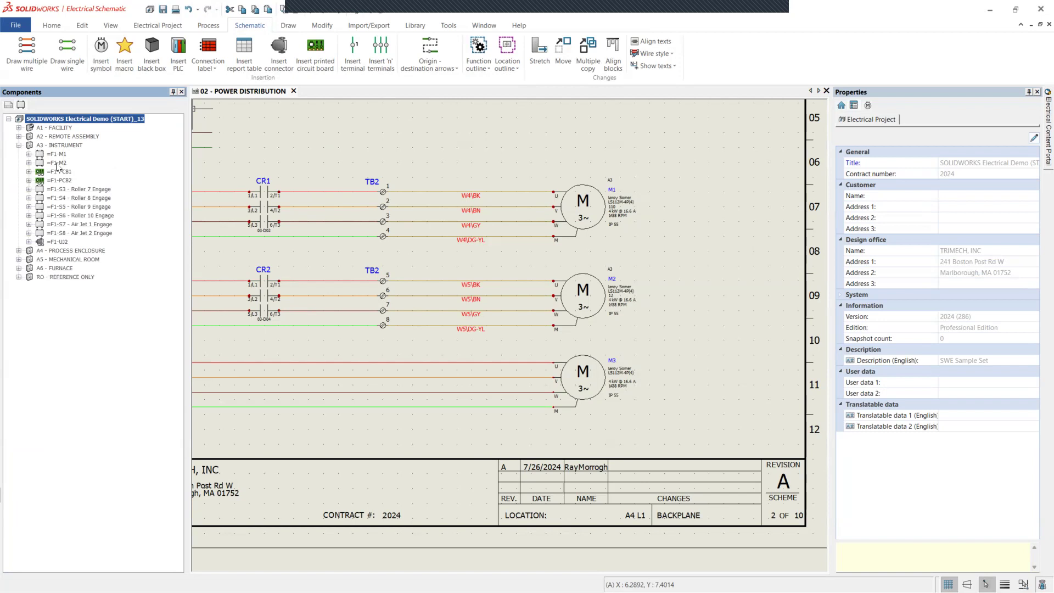
left_click(58, 163)
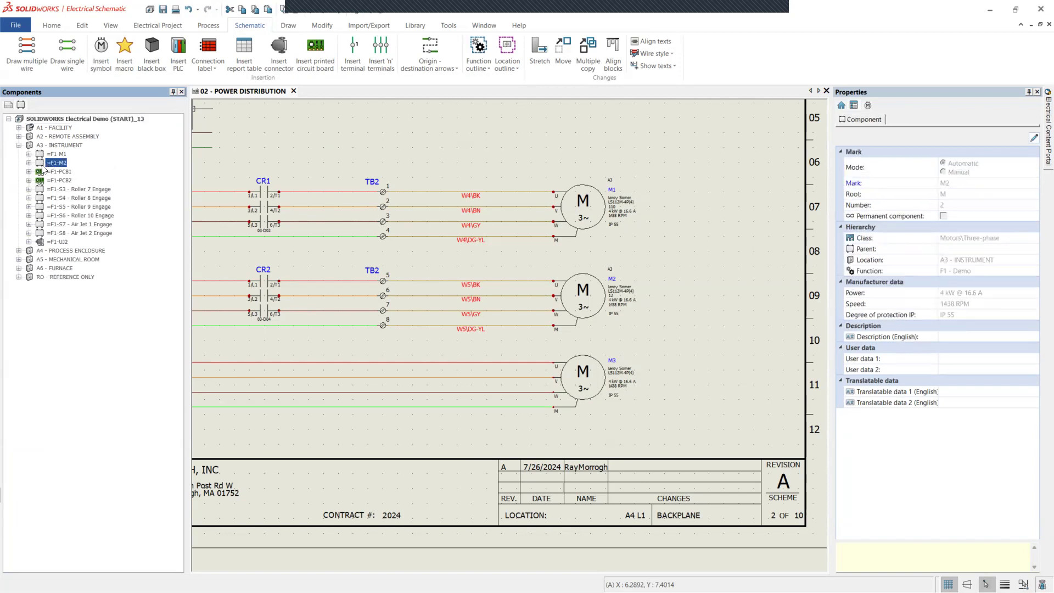
left_click(29, 163)
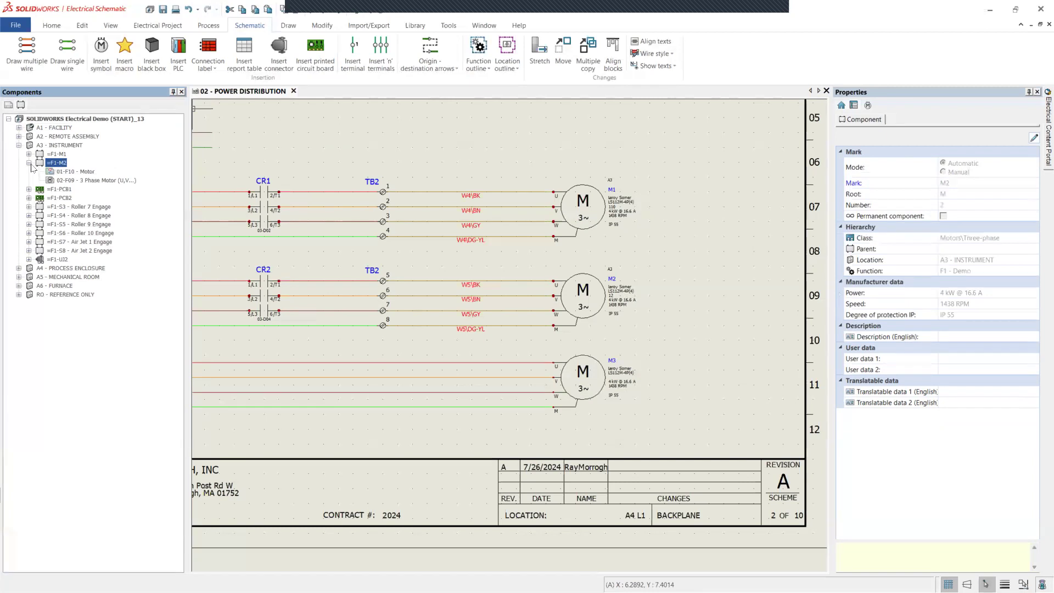
Go to M2's 3 Phase Motor symbol, to its Motor symbol on 01 - SYSTEM INTERCONNECT, and back to the power distribution schematic.
left_click(68, 182)
double_click(70, 182)
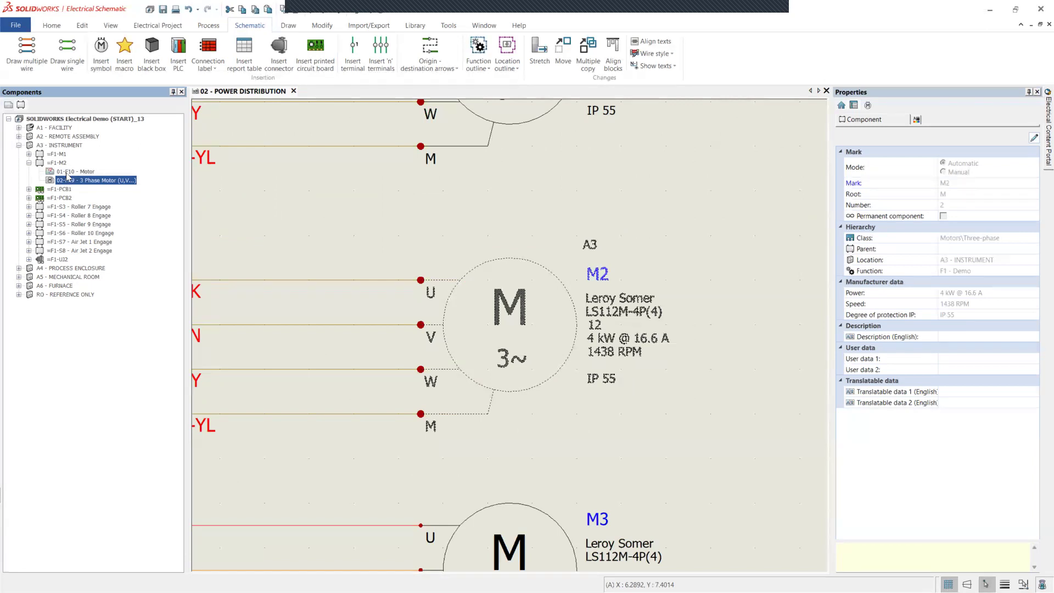
double_click(68, 172)
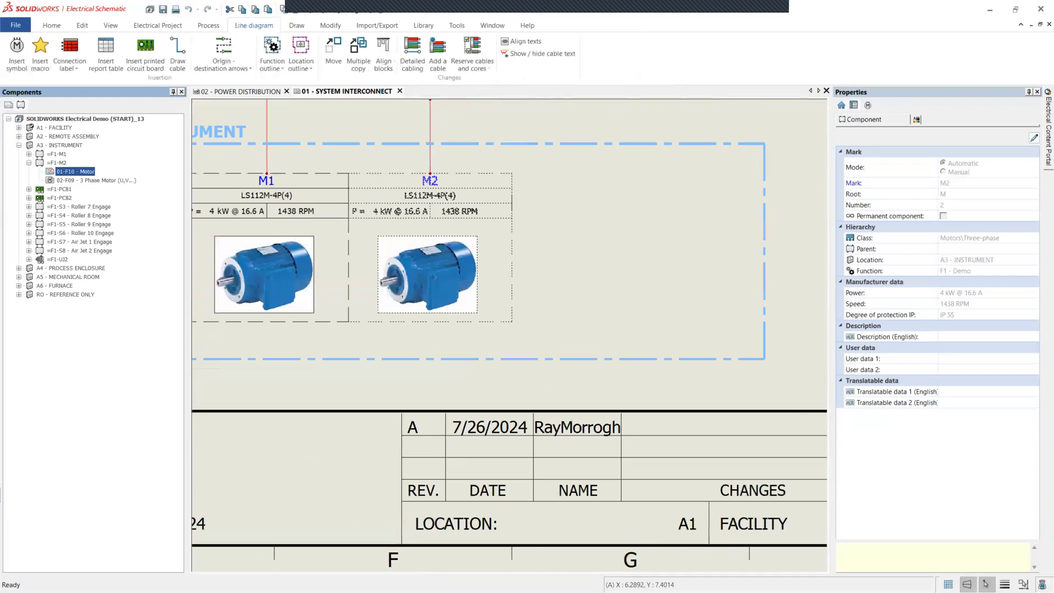
mouse_move(413, 350)
middle_mouse_down()
mouse_move(491, 394)
mouse_move(504, 453)
middle_mouse_up()
middle_click_drag(463, 340, 415, 347)
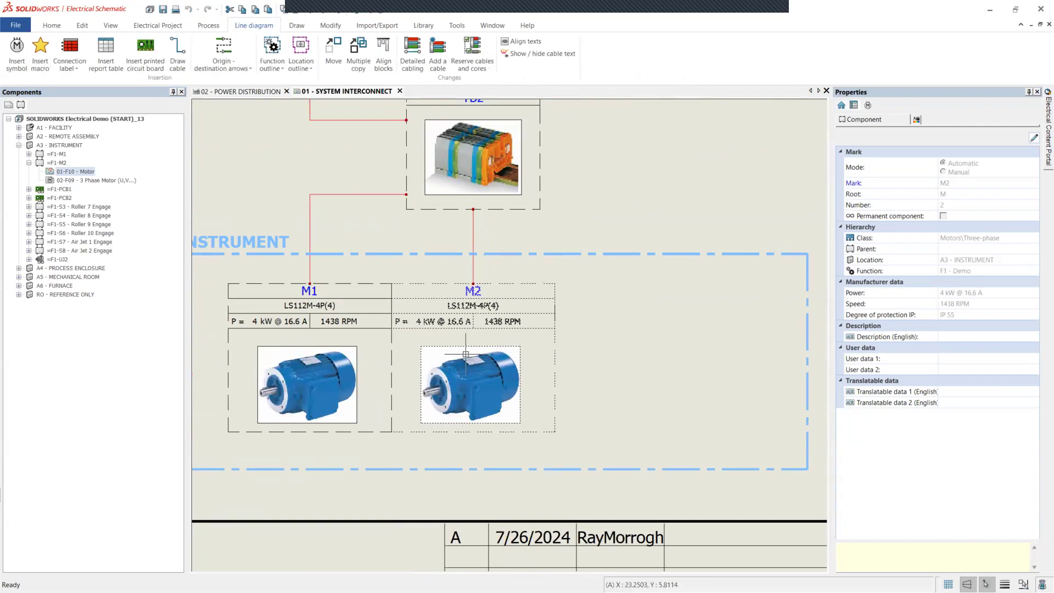
double_click(133, 181)
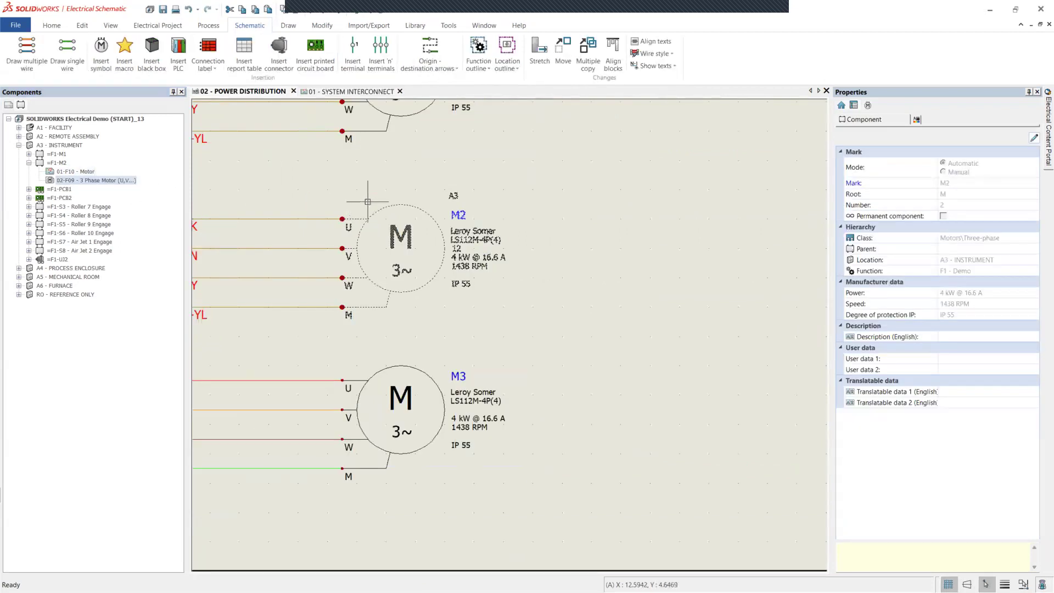
Open the project's report manager full-size and sort the Bill of Materials (By Book) by tag to check the M1, M2, M3 motor entry.
left_click(158, 26)
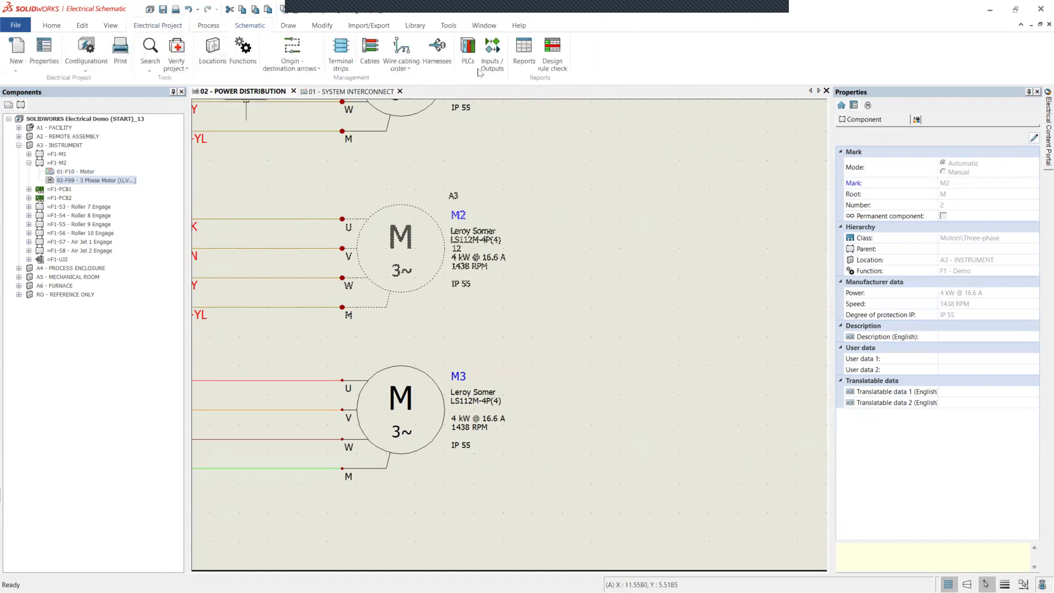
left_click(528, 50)
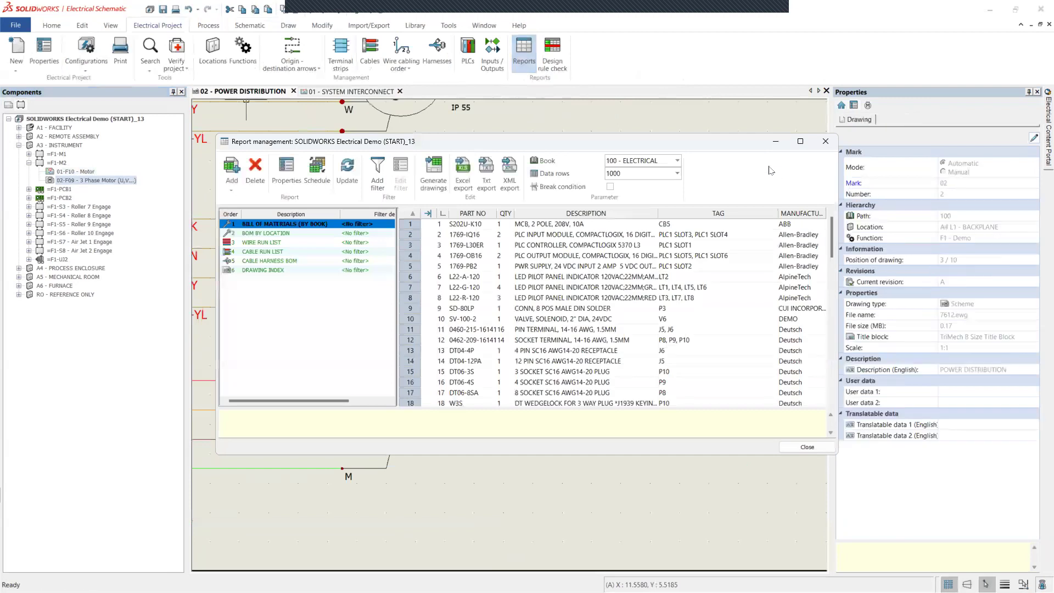
double_click(490, 142)
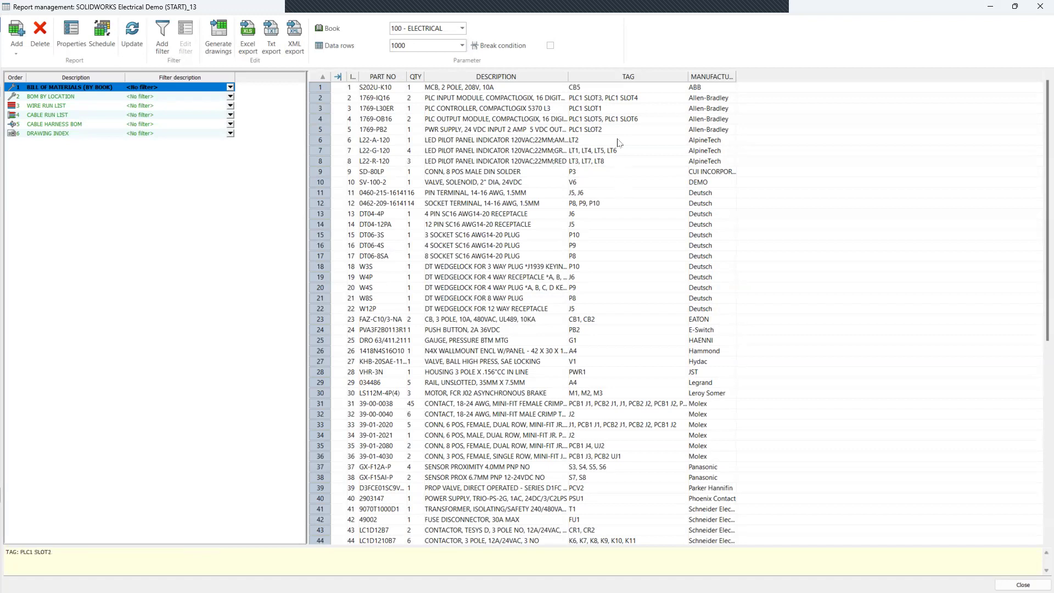
left_click(632, 78)
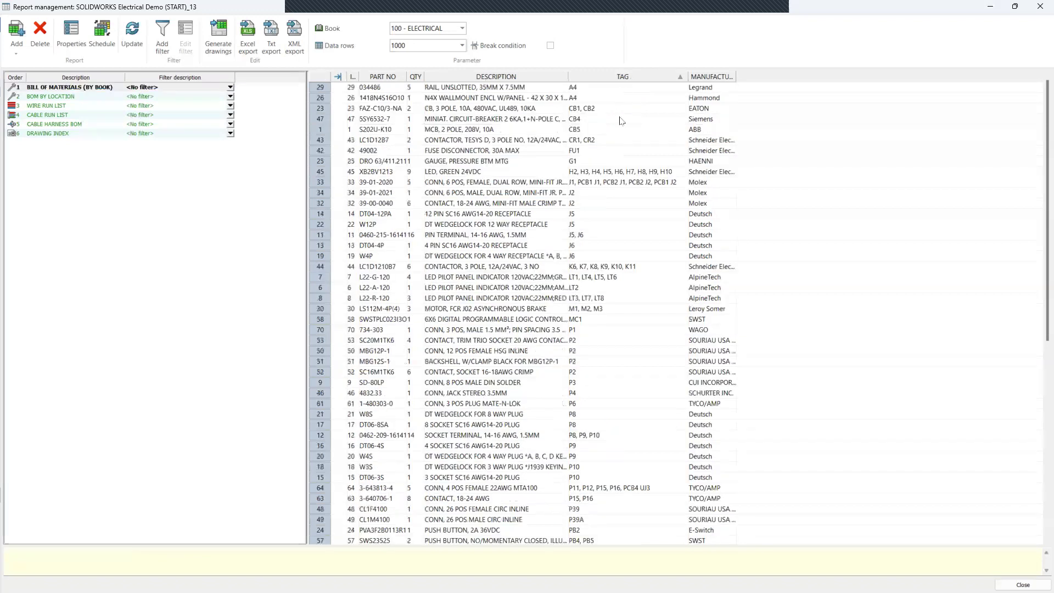
left_click(511, 308)
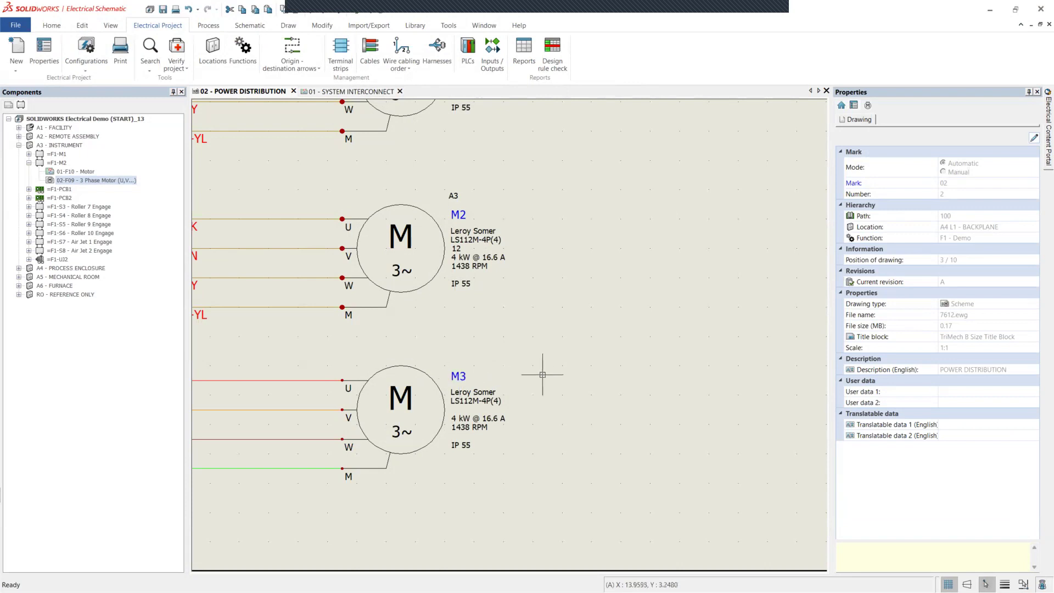
Insert a 3 Pole Magneto-Thermal Circuit Breaker on M3's three phase wires, aligned under CB2, accepting the proposed symbol properties.
scroll(536, 417, "down", 5)
middle_click_drag(566, 414, 674, 436)
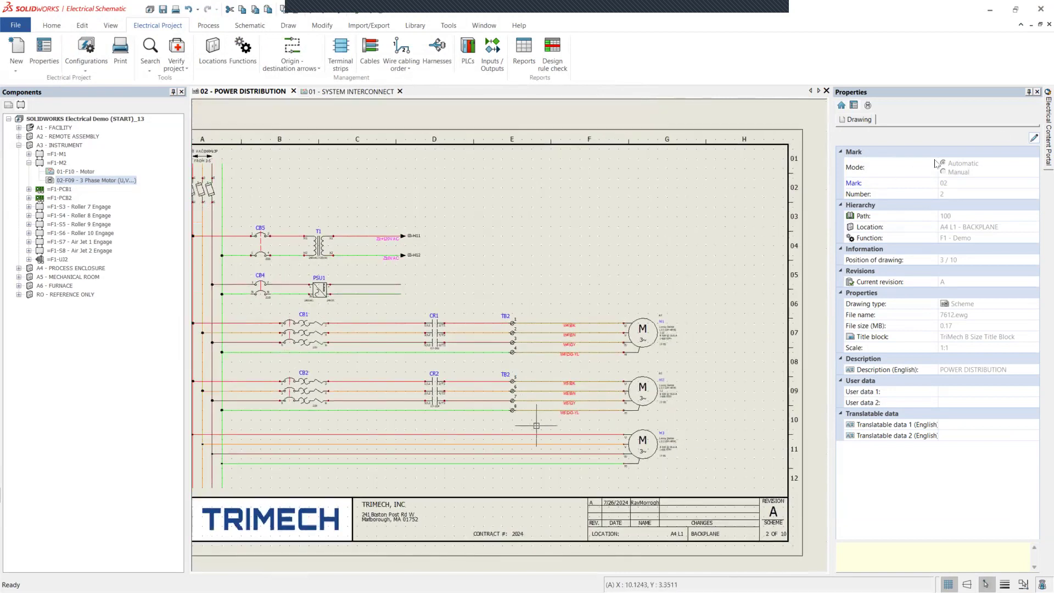
left_click(868, 106)
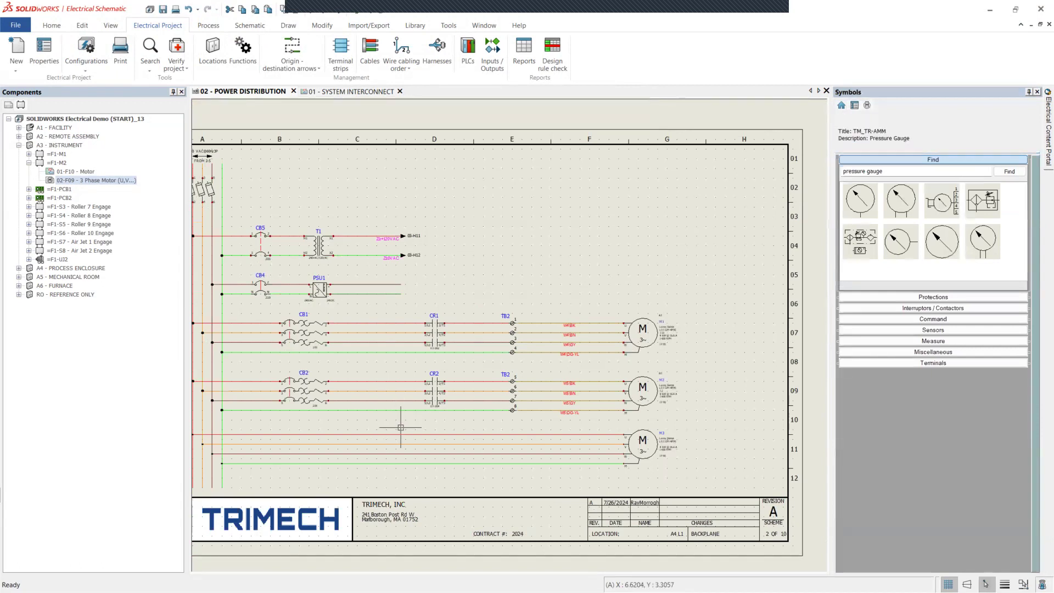
middle_click_drag(399, 433, 439, 410)
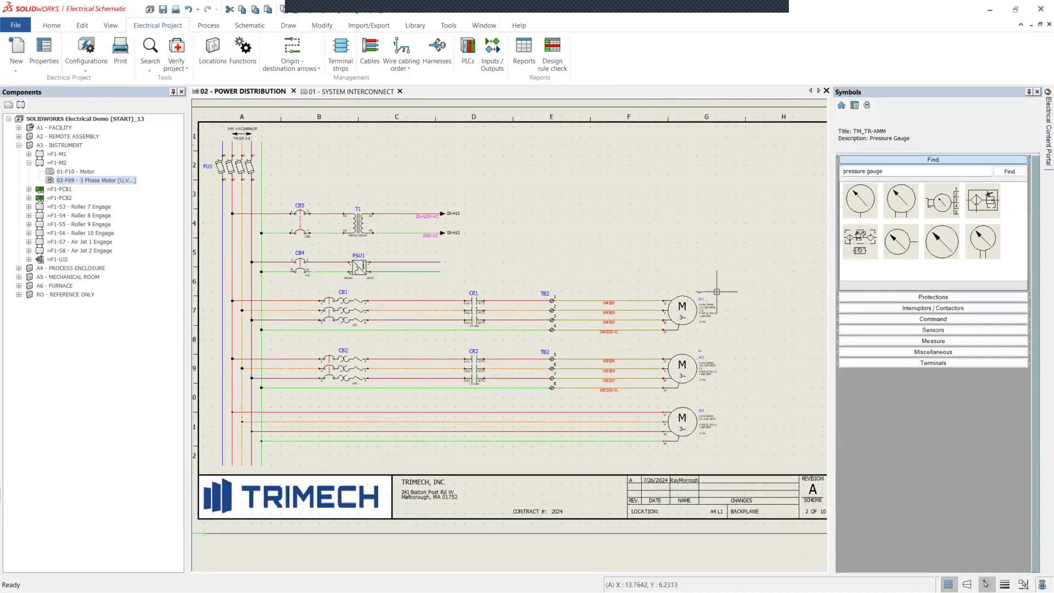
left_click(952, 309)
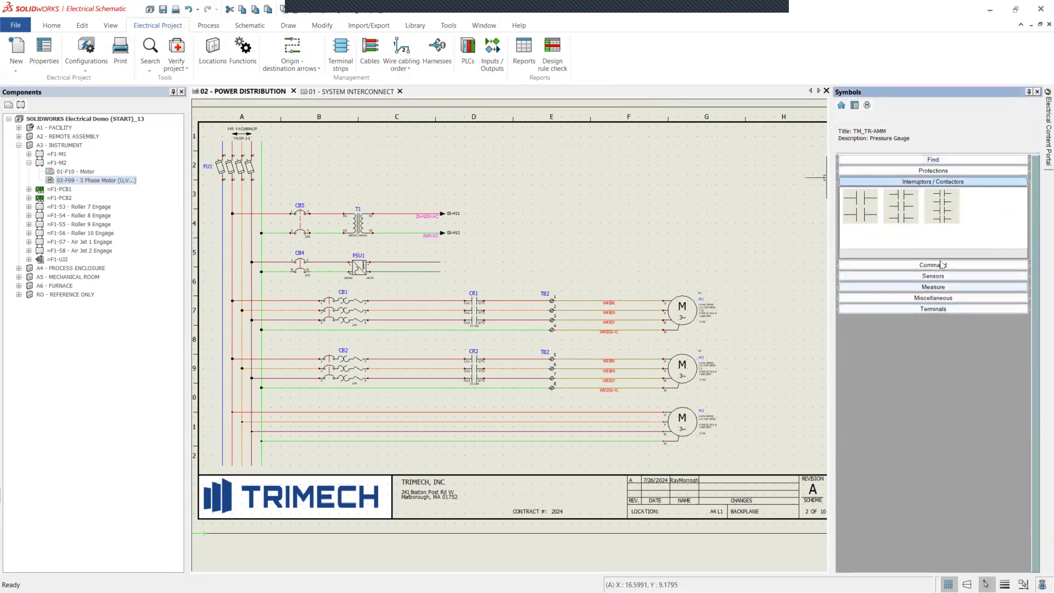
left_click(945, 171)
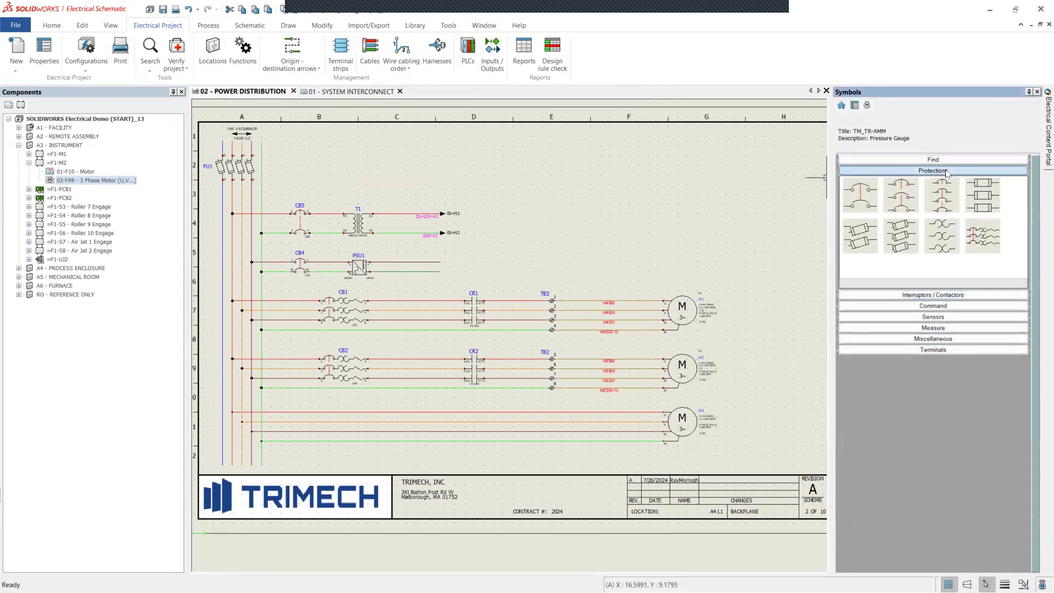
left_click(983, 242)
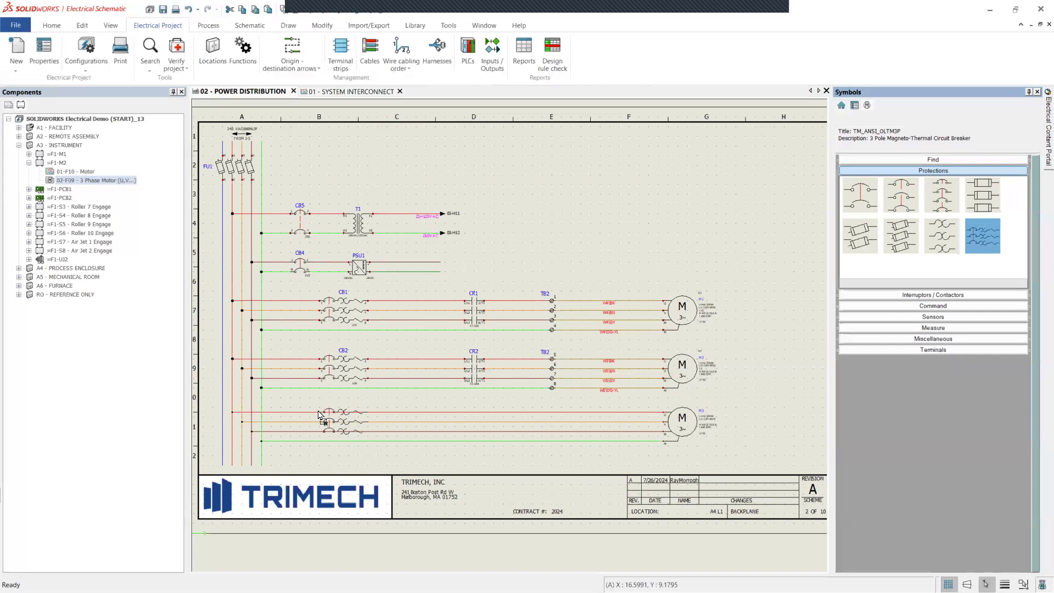
left_click(319, 413)
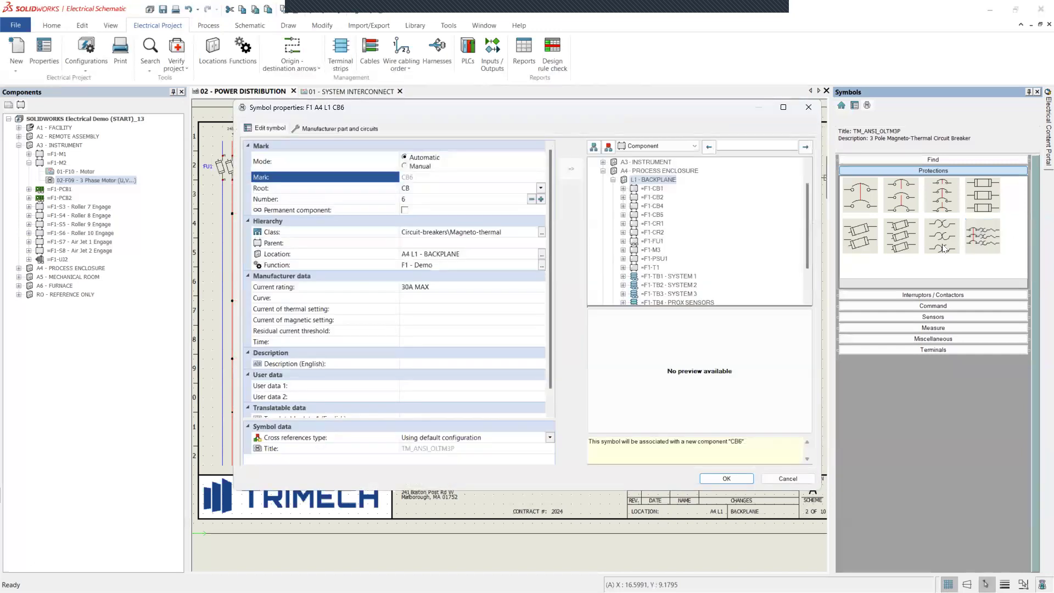
left_click(535, 203)
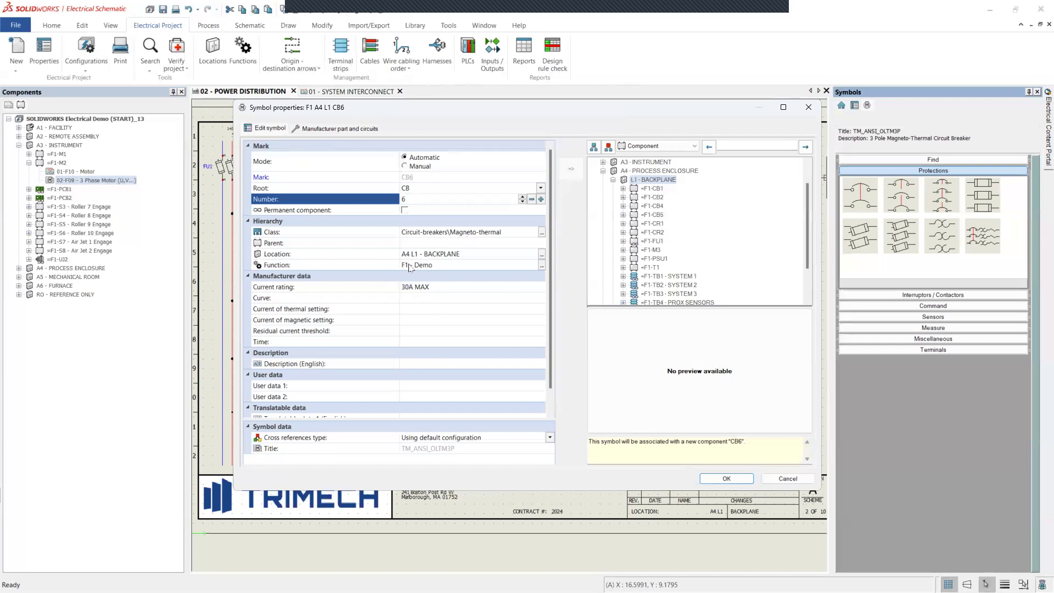
left_click(726, 478)
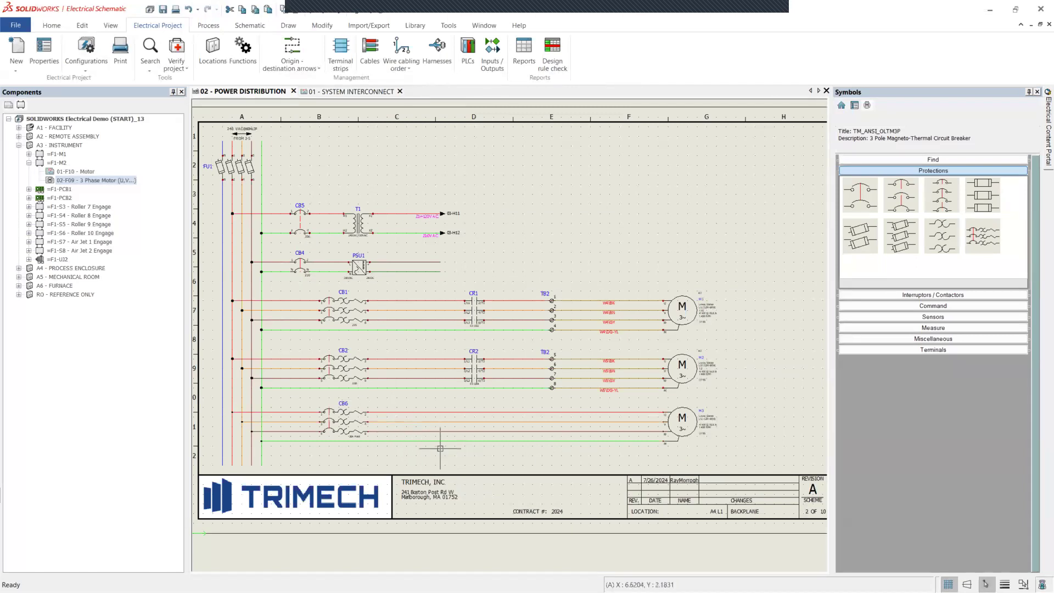
Copy the CR2 contactor and paste it onto M3's three phase wires, directly below the original.
middle_click_drag(451, 451, 374, 453)
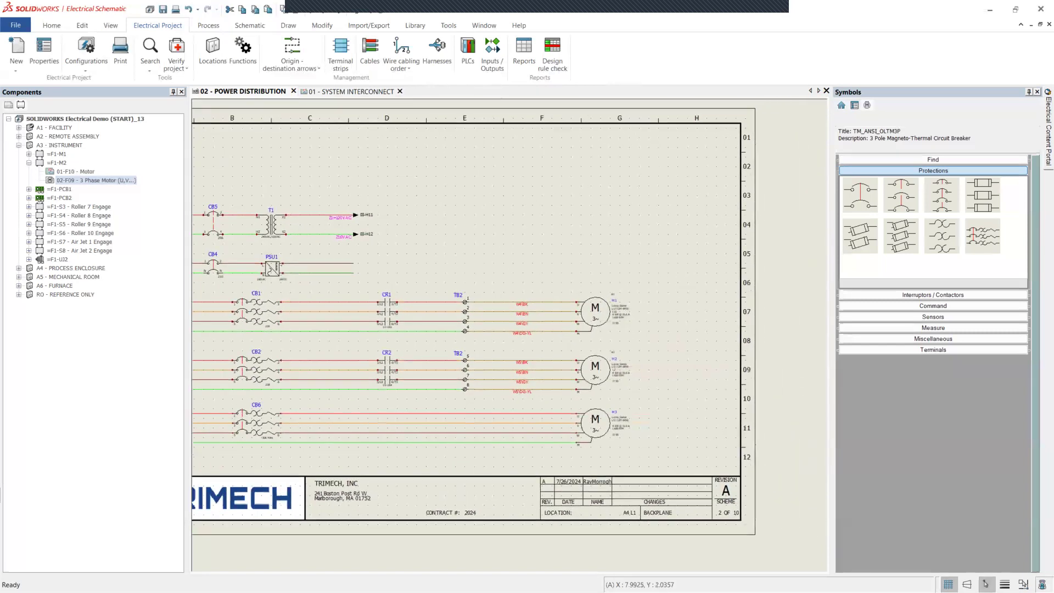
left_click(393, 381)
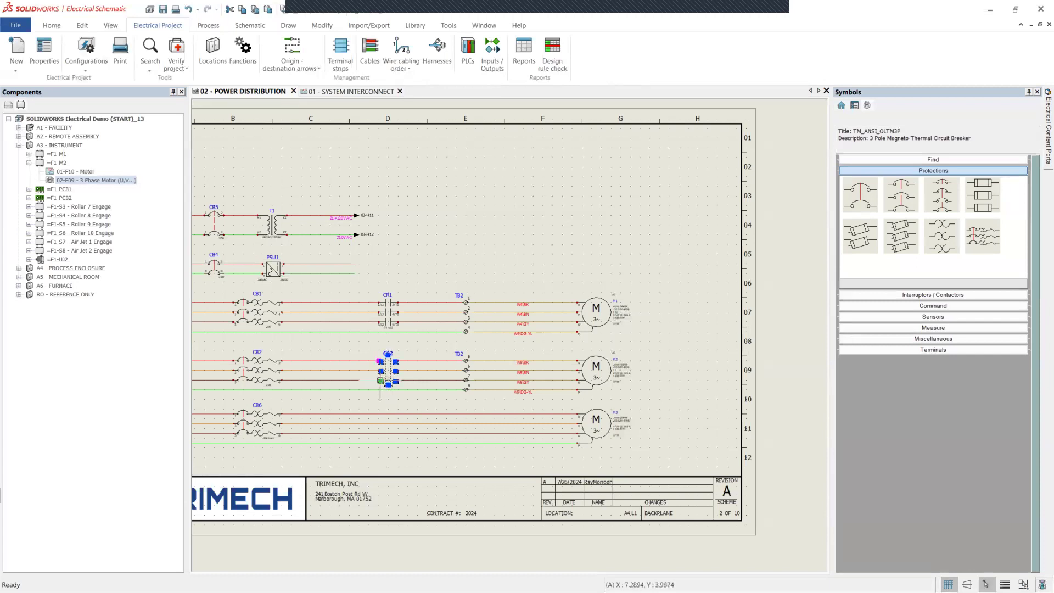
key("ctrl+c")
key("ctrl+v")
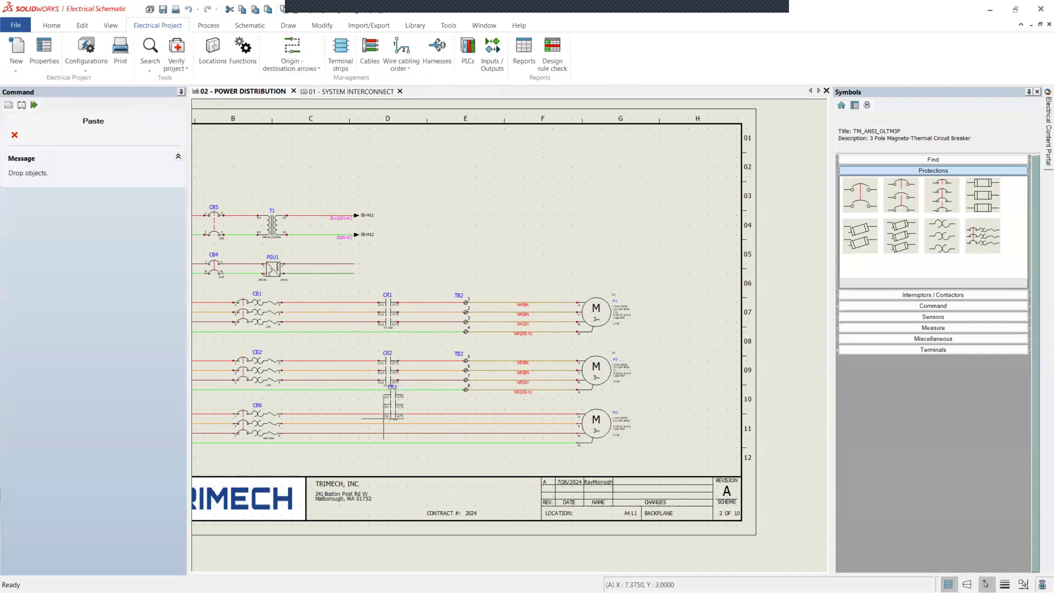
left_click(378, 437)
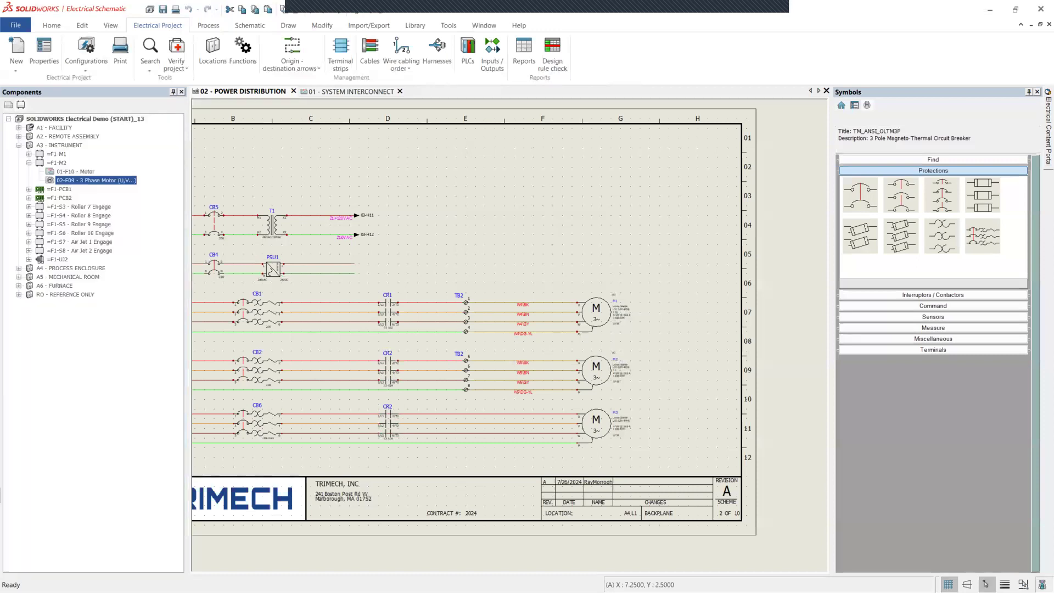
scroll(397, 433, "up", 3)
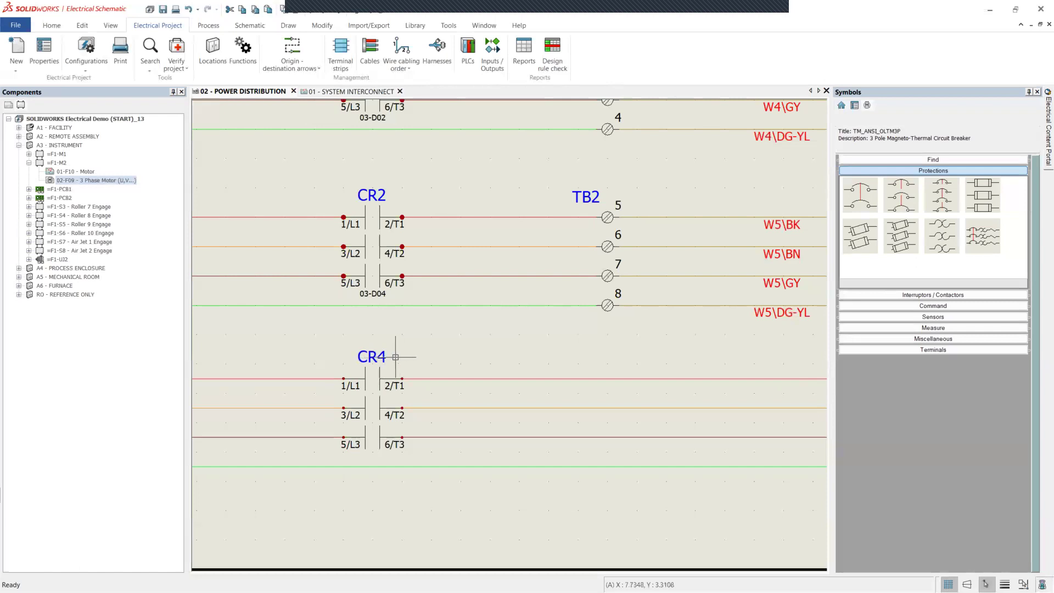
scroll(492, 350, "down", 1)
scroll(492, 350, "down", 4)
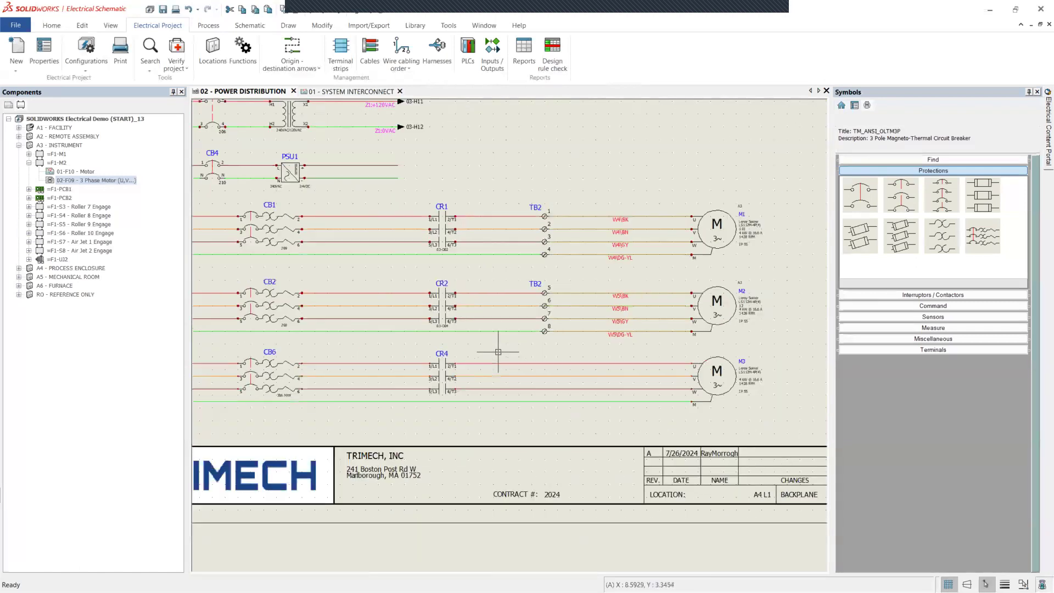
Insert multiple terminals with an axis line across M3's four wires, aligned under the existing TB2 terminals and oriented toward the contactor.
middle_click_drag(540, 407, 529, 433)
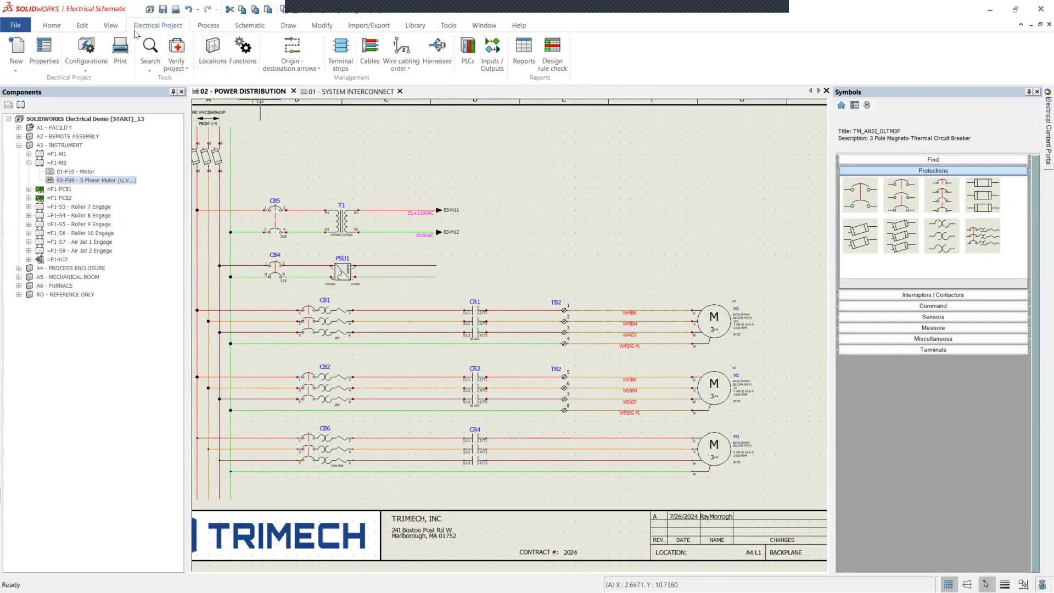
left_click(248, 27)
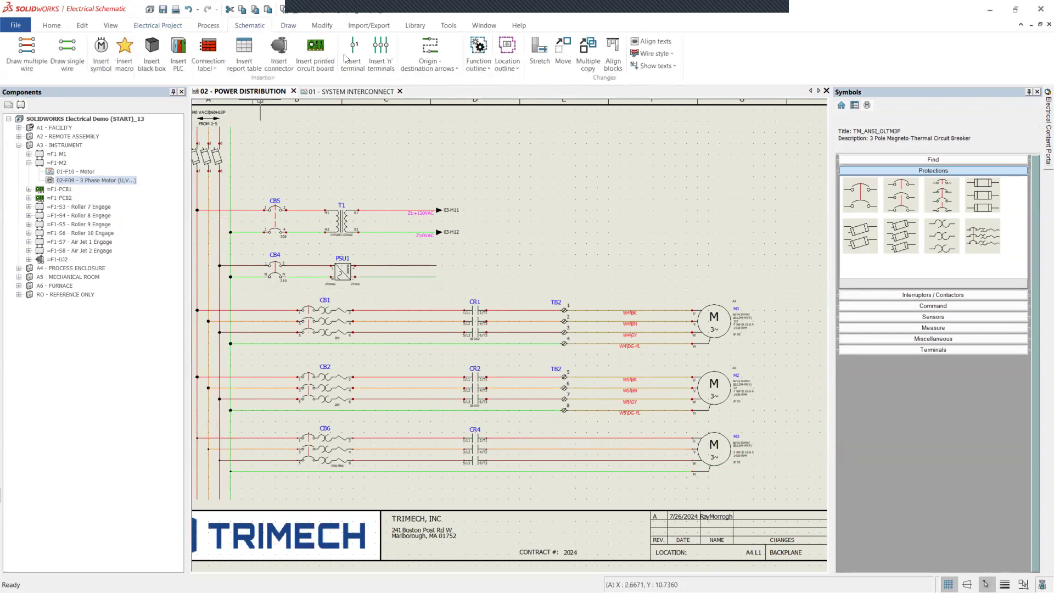
left_click(380, 49)
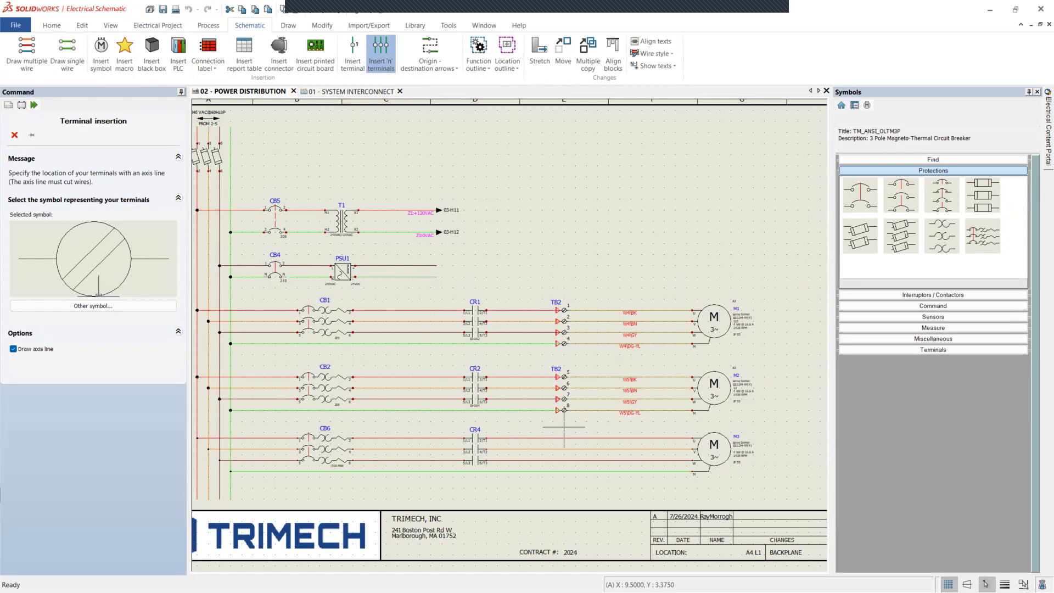
left_click(564, 426)
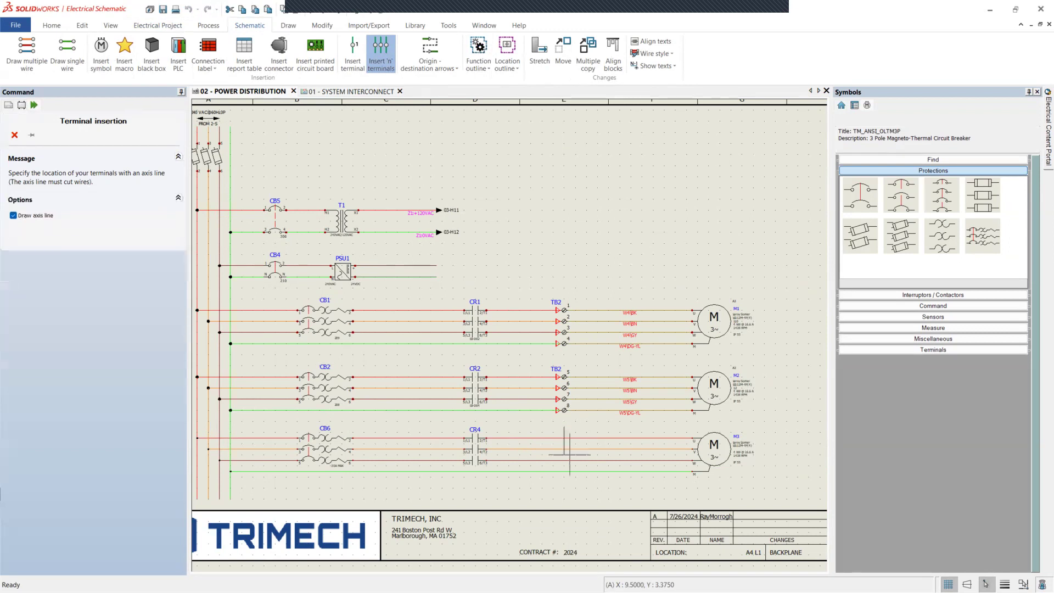
left_click(566, 488)
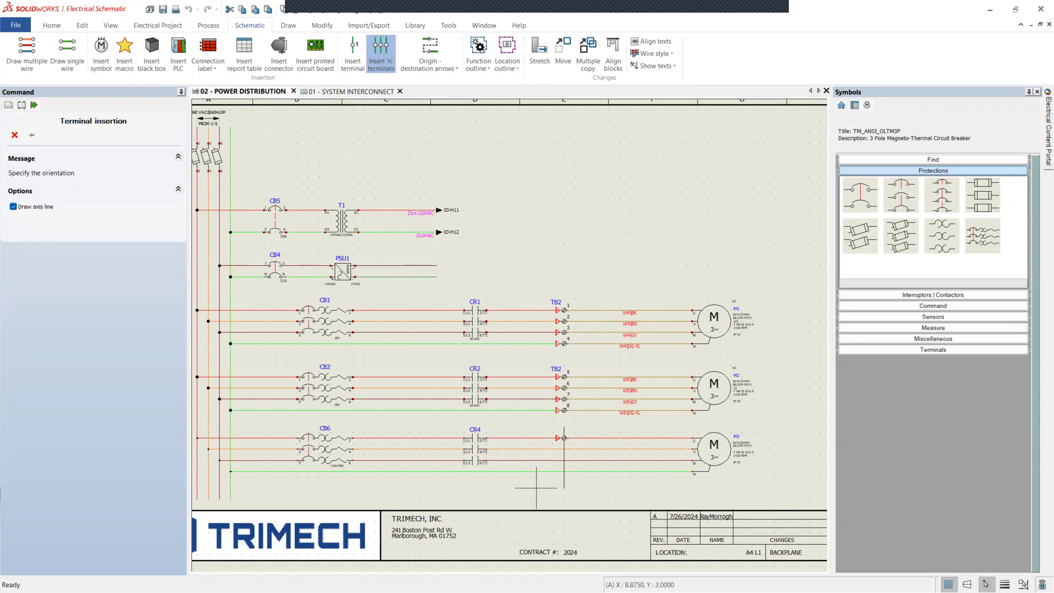
left_click(536, 488)
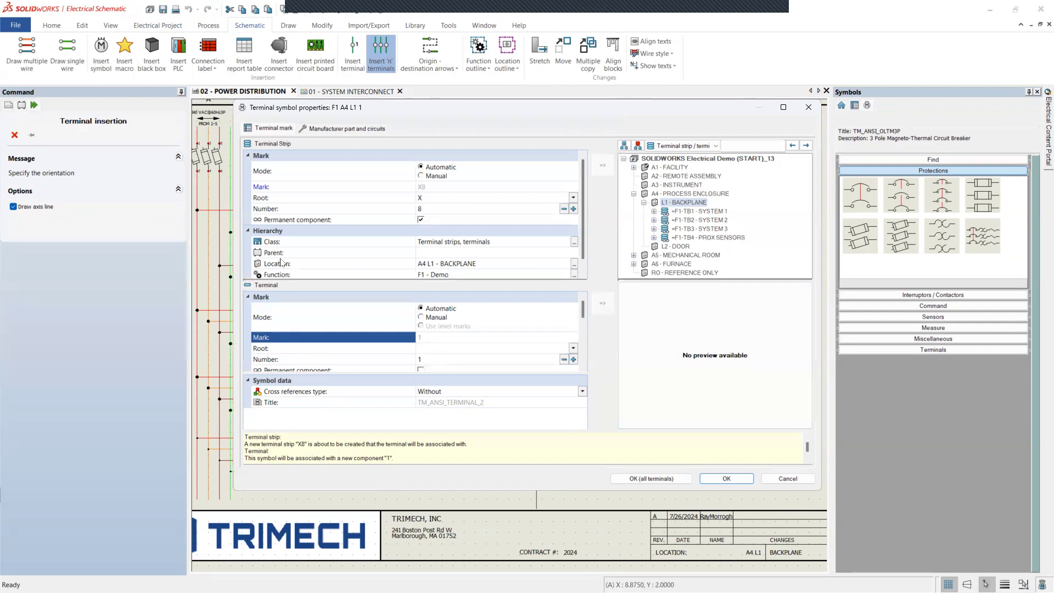
Associate the new terminals with the existing terminal strip TB2 - SYSTEM 2 and apply this to all of them.
left_click_drag(582, 107, 278, 208)
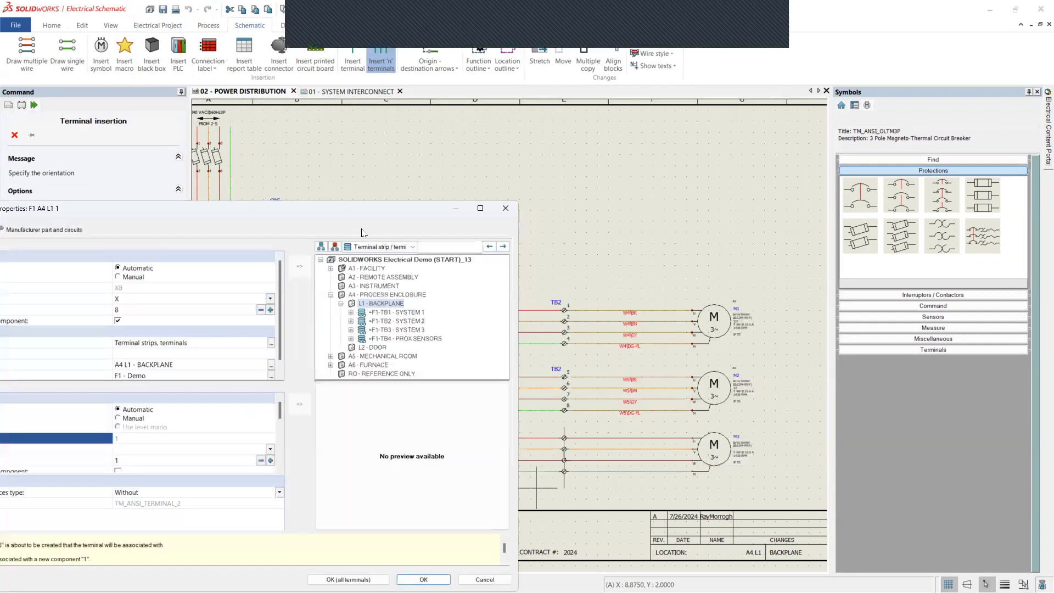
left_click_drag(241, 208, 243, 207)
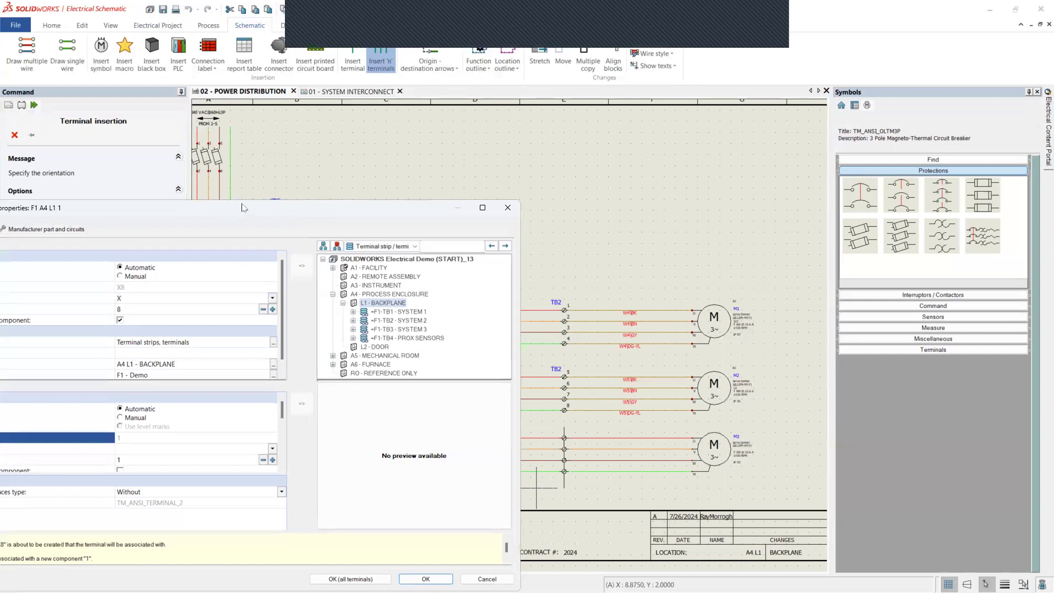
left_click(247, 150)
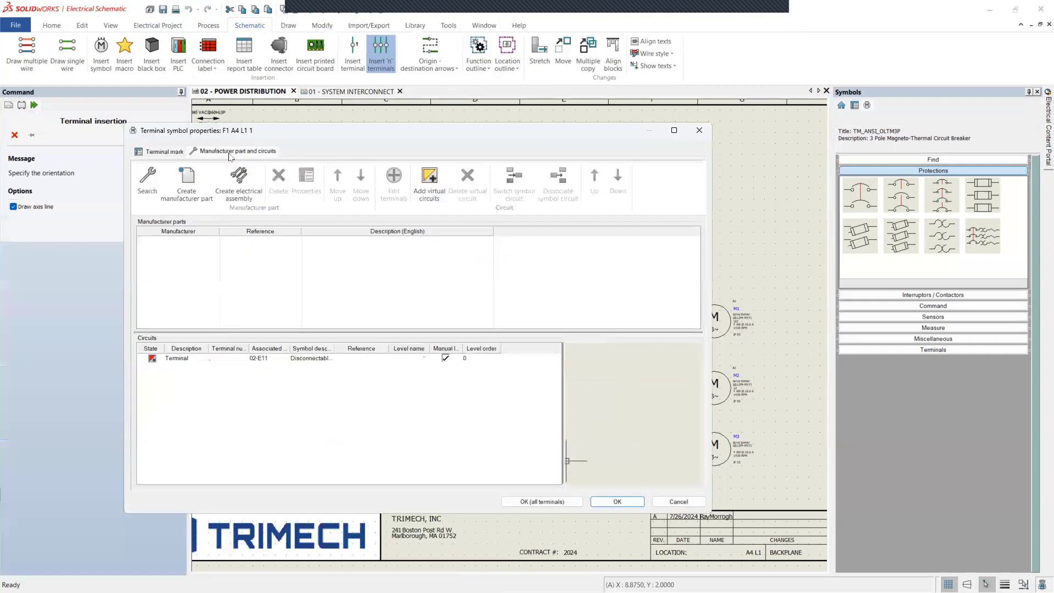
left_click(163, 155)
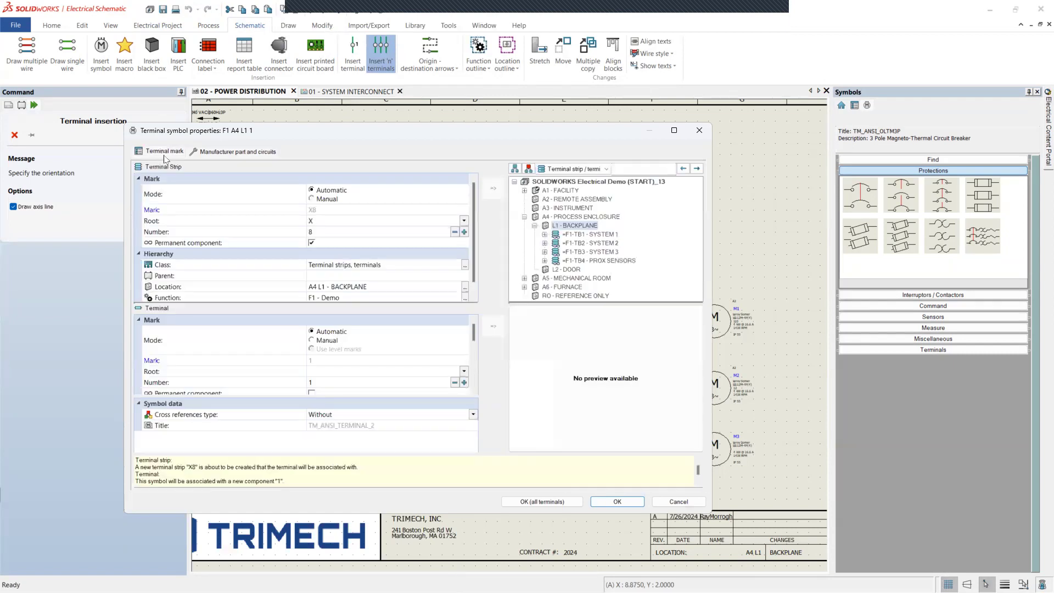
left_click(581, 243)
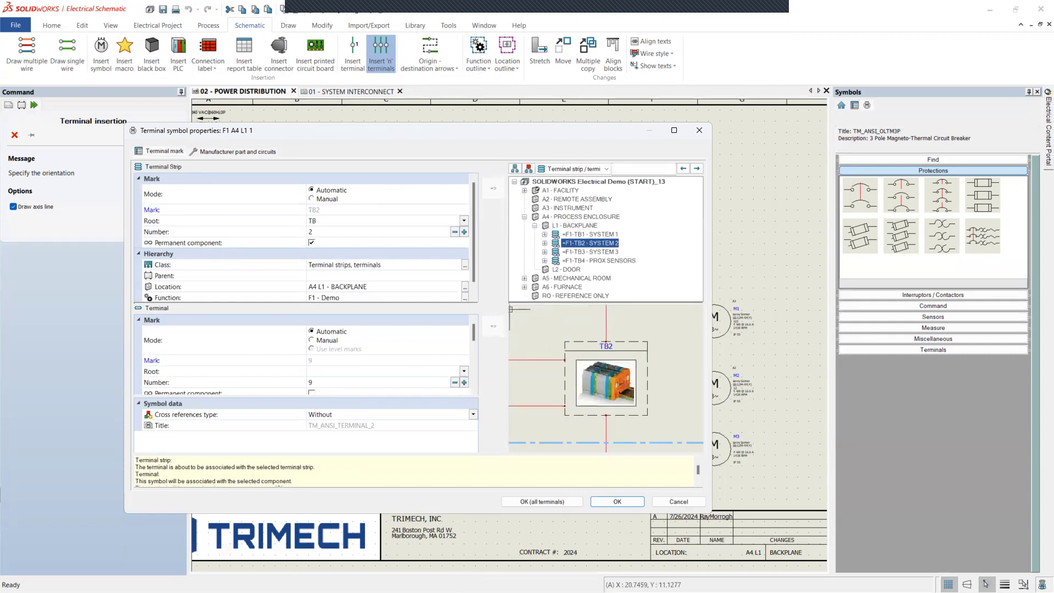
left_click(551, 503)
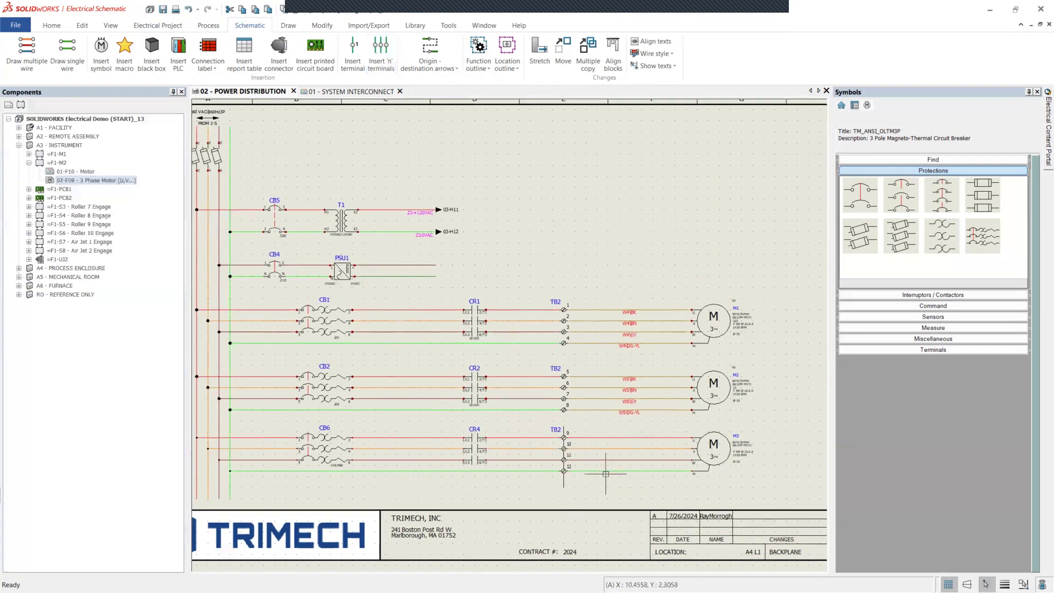
Remove the axis line running through TB2 terminals 9 to 12.
scroll(606, 473, "up", 5)
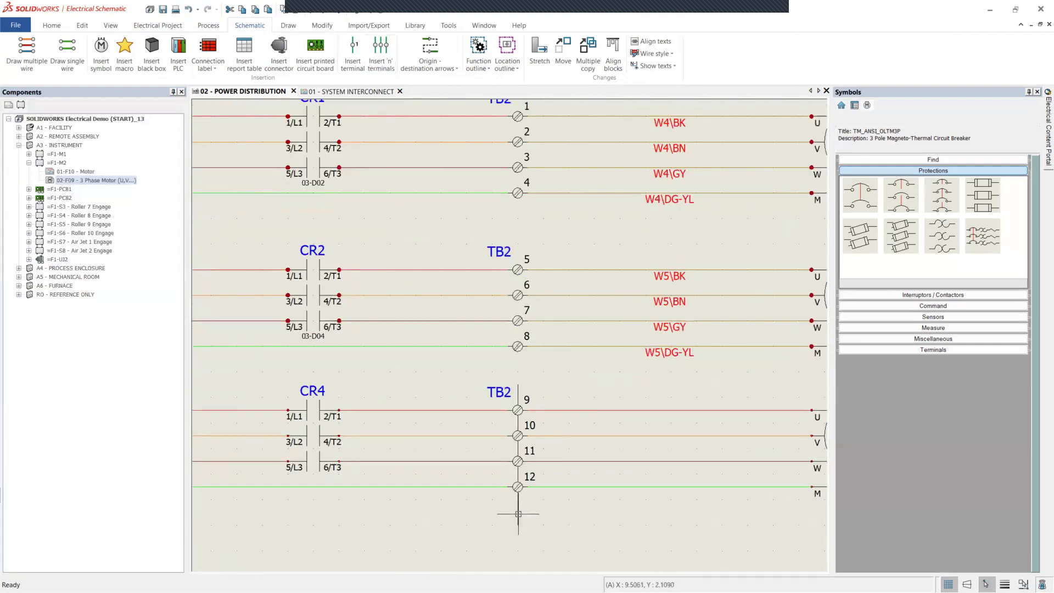
left_click(519, 514)
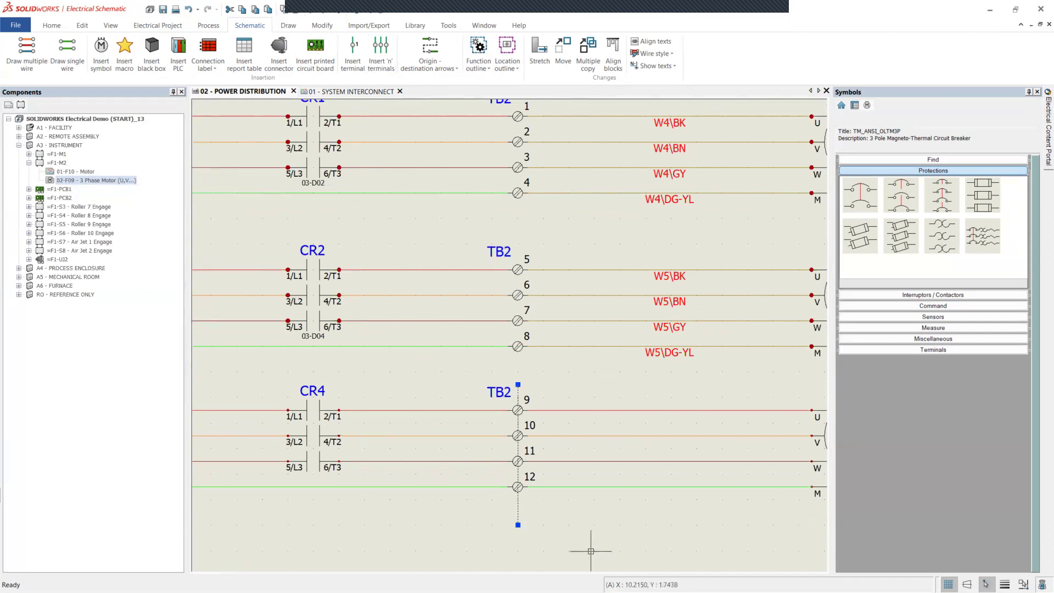
key("Escape")
scroll(573, 536, "down", 2)
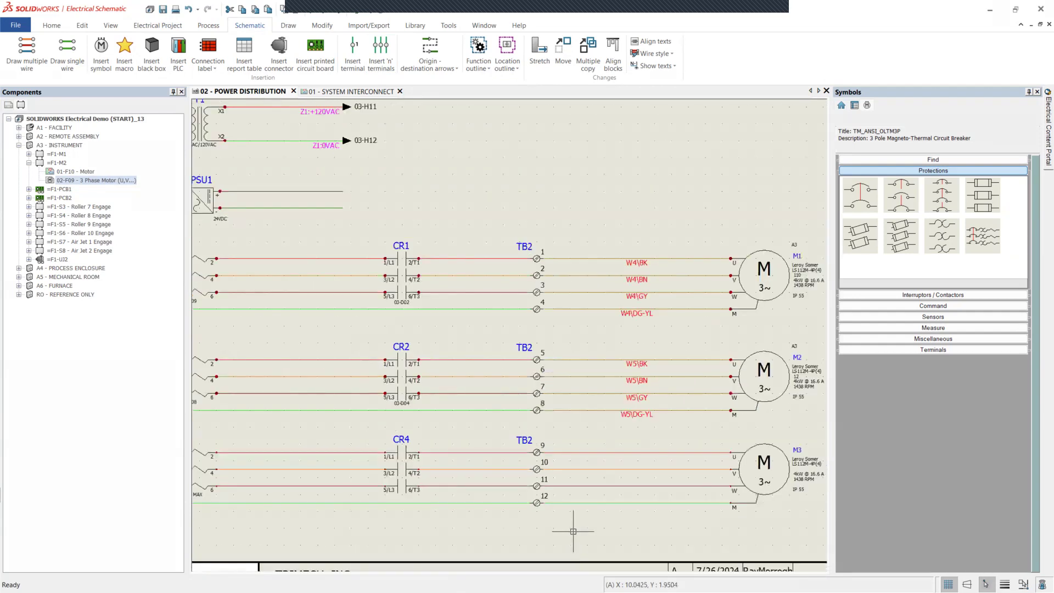
Open the cable core association for the four wires between TB2 terminals 9 to 12 and motor M3.
middle_click_drag(583, 513, 508, 497)
scroll(596, 436, "down", 3)
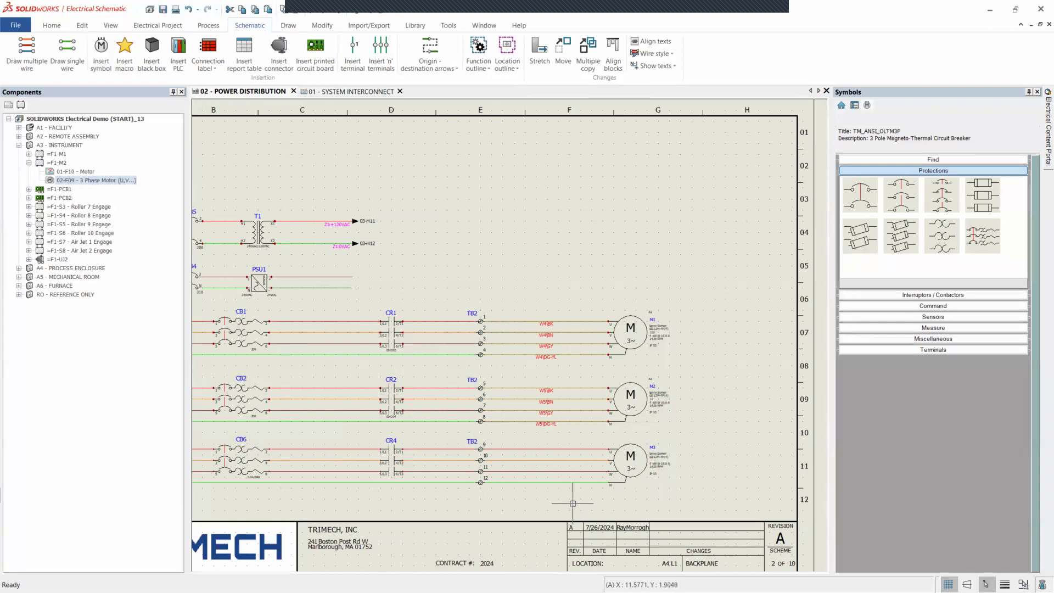
middle_click_drag(570, 498, 471, 489)
scroll(474, 489, "down", 2)
scroll(473, 488, "up", 3)
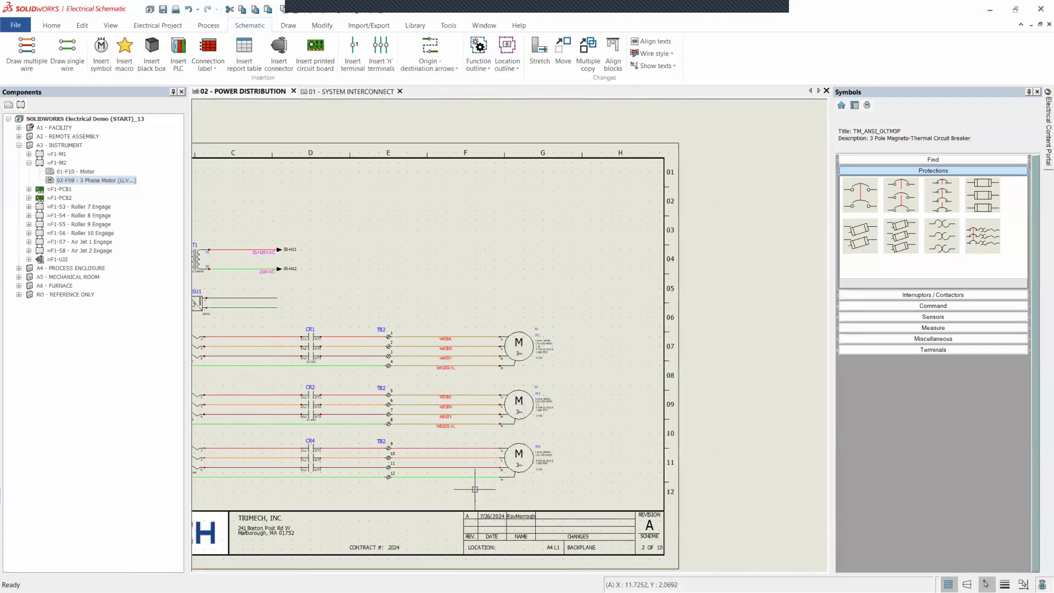
scroll(464, 486, "up", 2)
left_click_drag(492, 492, 365, 393)
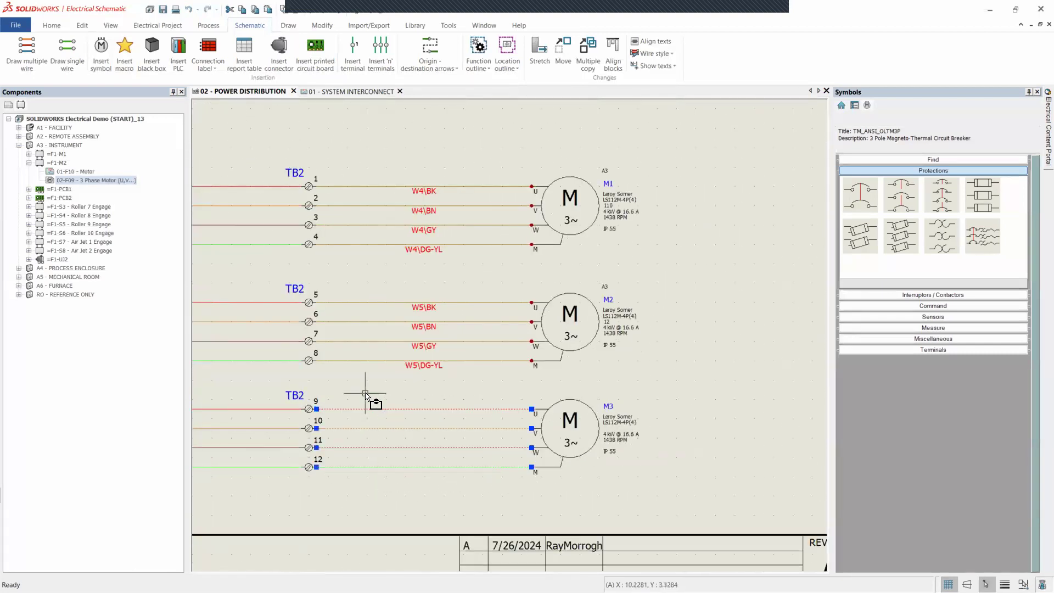
right_click(422, 409)
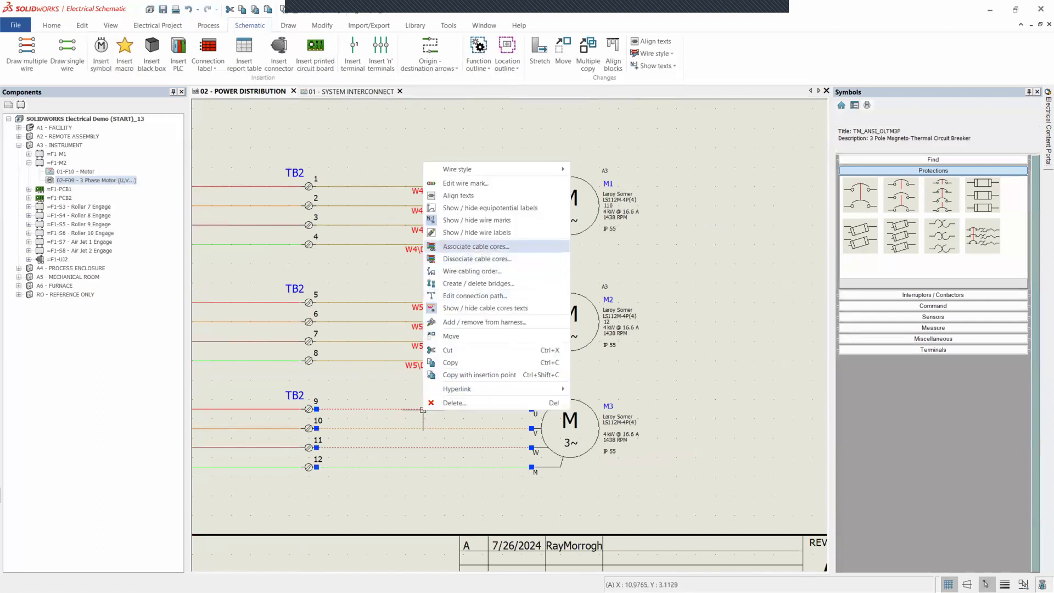
left_click(475, 247)
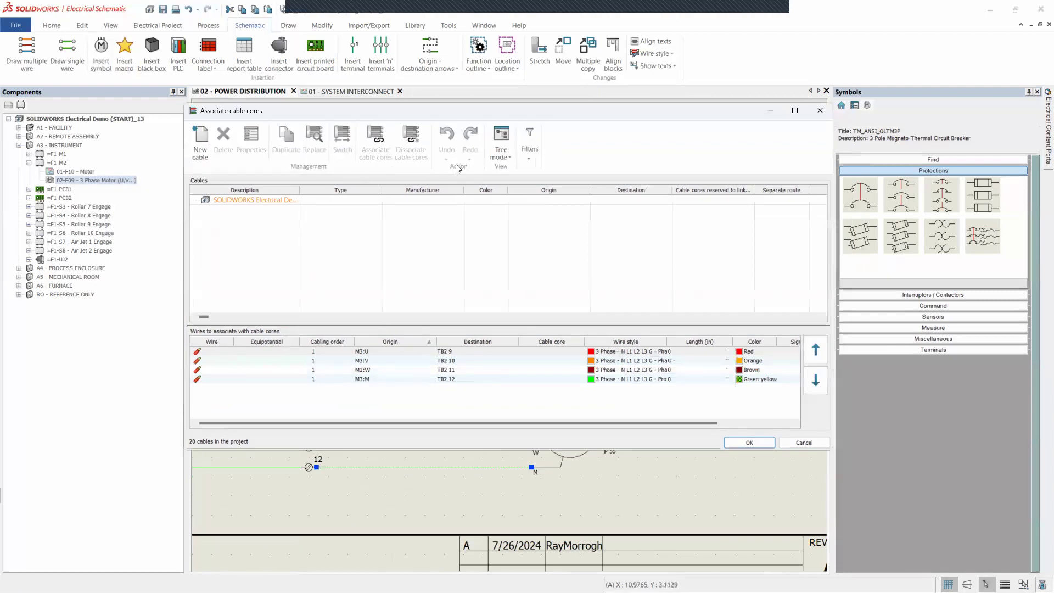
Clear the Location 2 filter and expand the cores of cables W4, W5 and W6 under F1 - Demo.
left_click(531, 147)
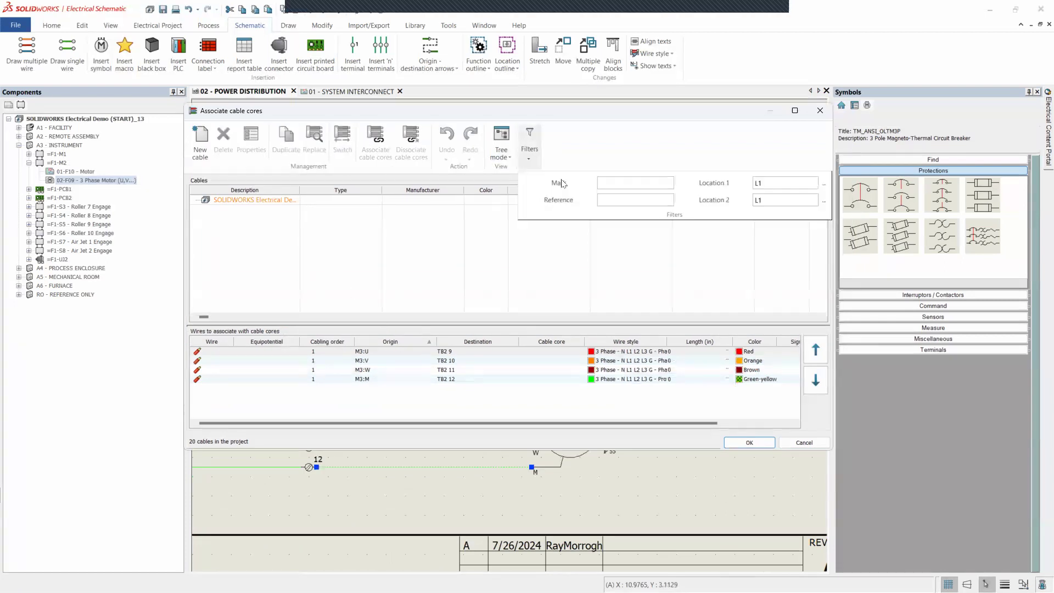
left_click(779, 199)
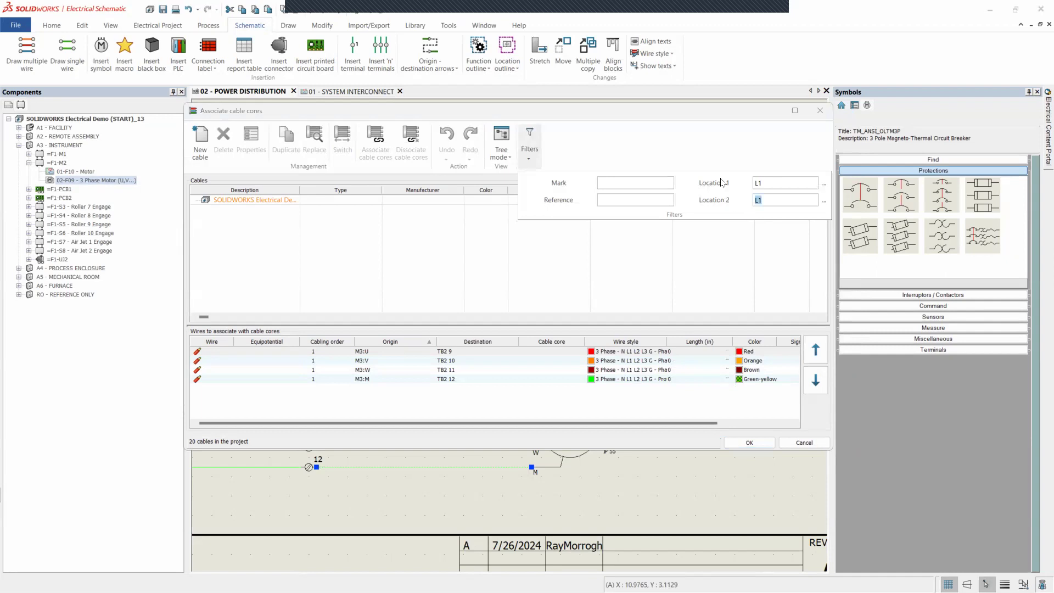
key("BackSpace")
key("BackSpace")
left_click(486, 189)
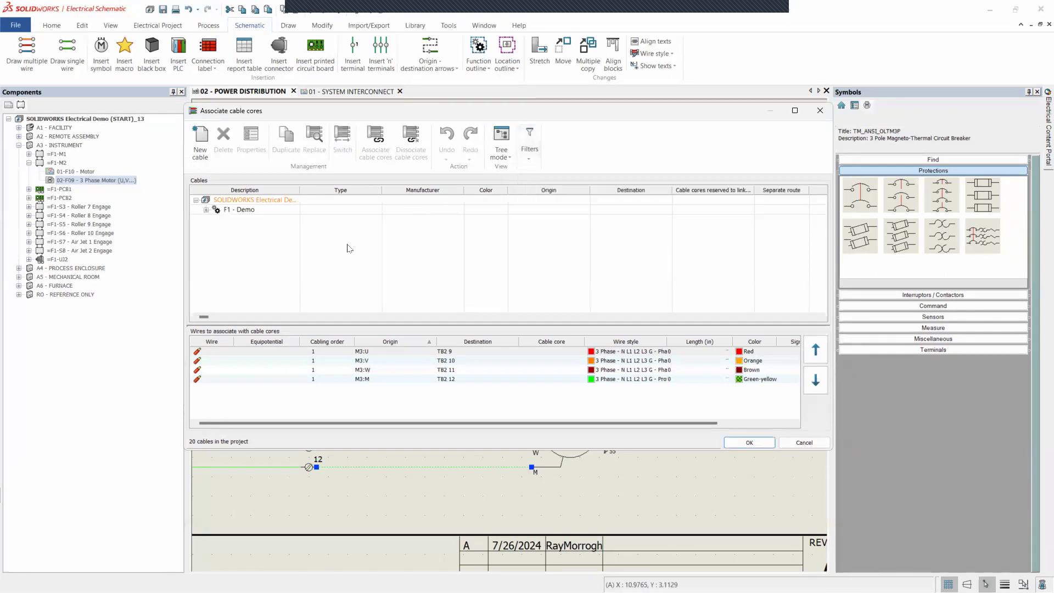
left_click(206, 209)
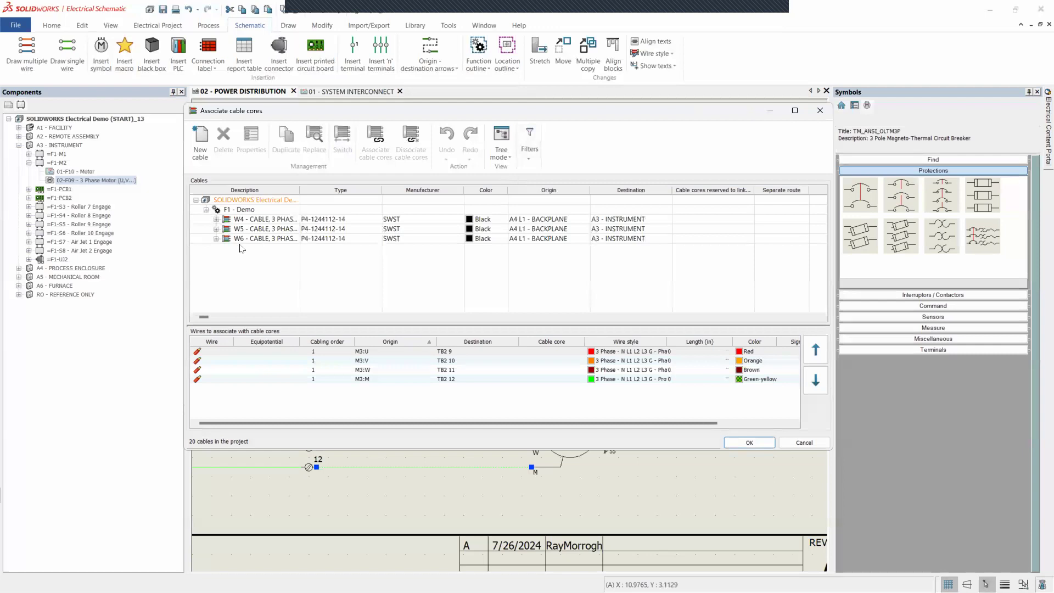
left_click(216, 229)
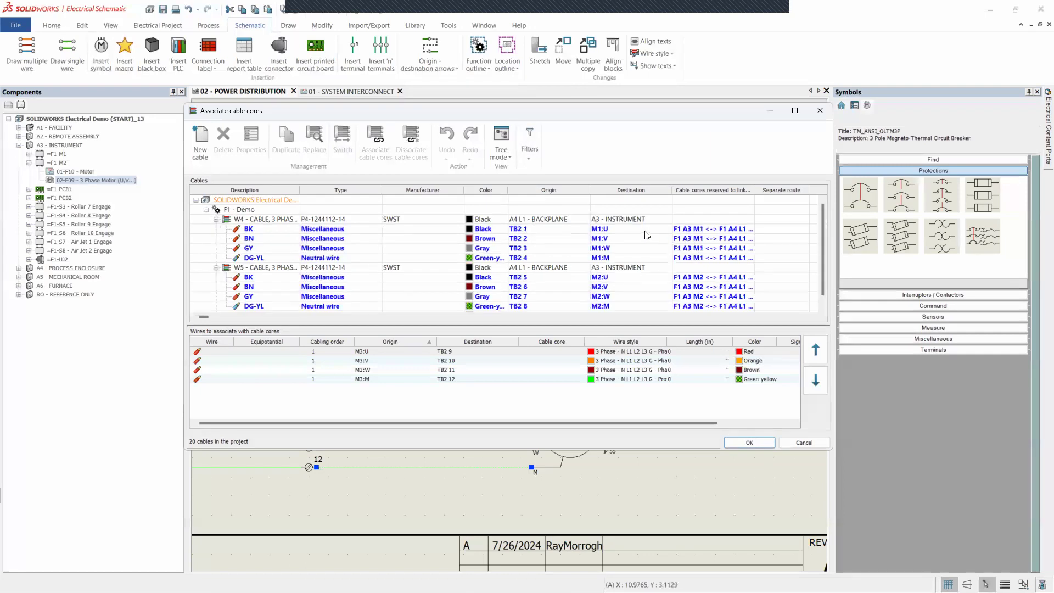
scroll(624, 232, "down", 1)
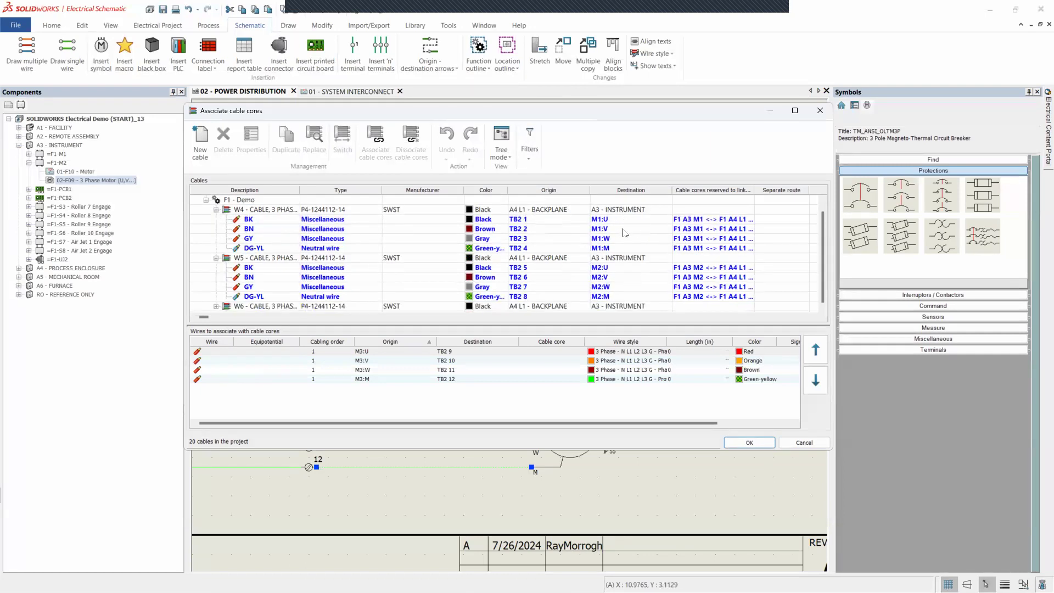
left_click(216, 306)
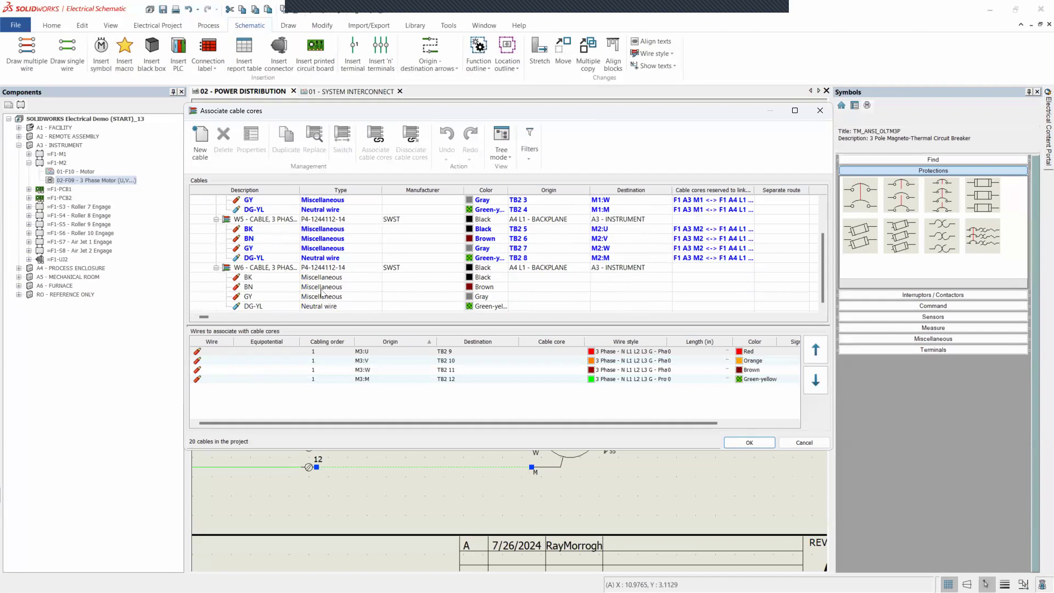
Associate the BK, BN, GY and DG-YL cores of cable W6 with M3's four wires and apply the association.
left_click(271, 279)
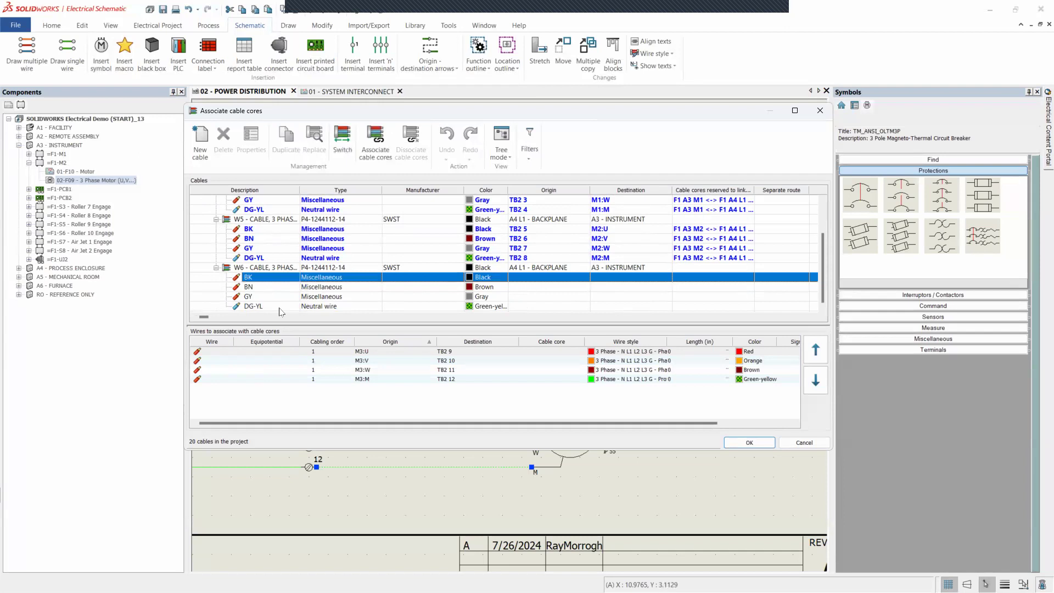
left_click(279, 306, "shift")
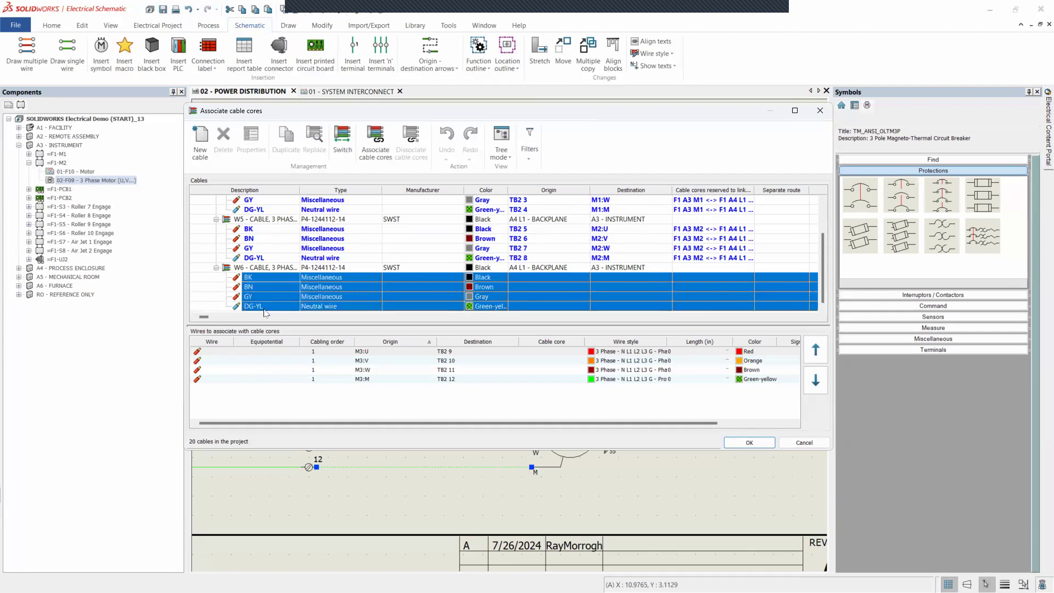
left_click(210, 351)
left_click(218, 380, "shift")
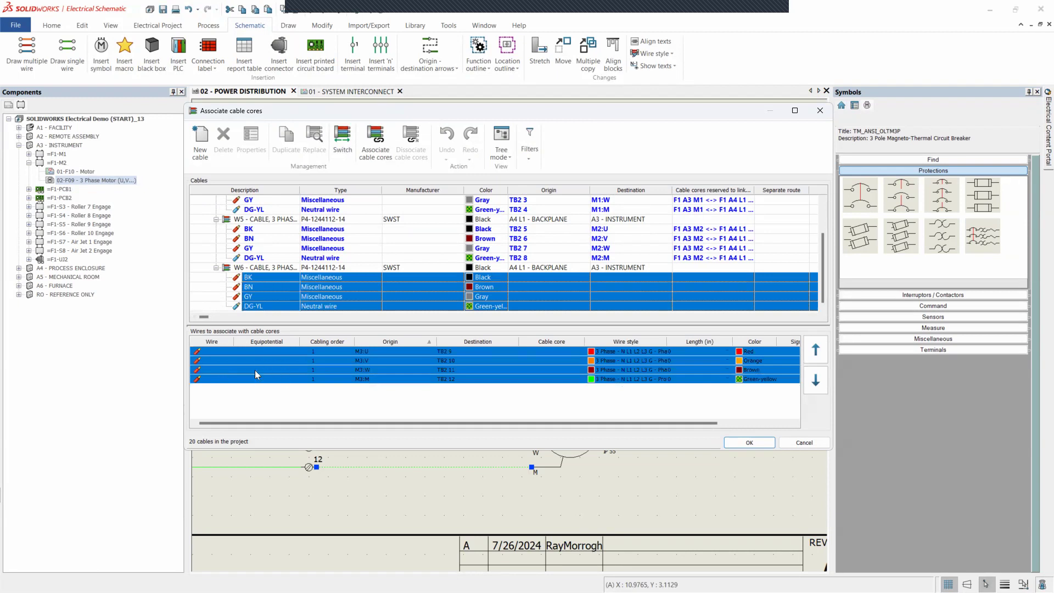
left_click(377, 154)
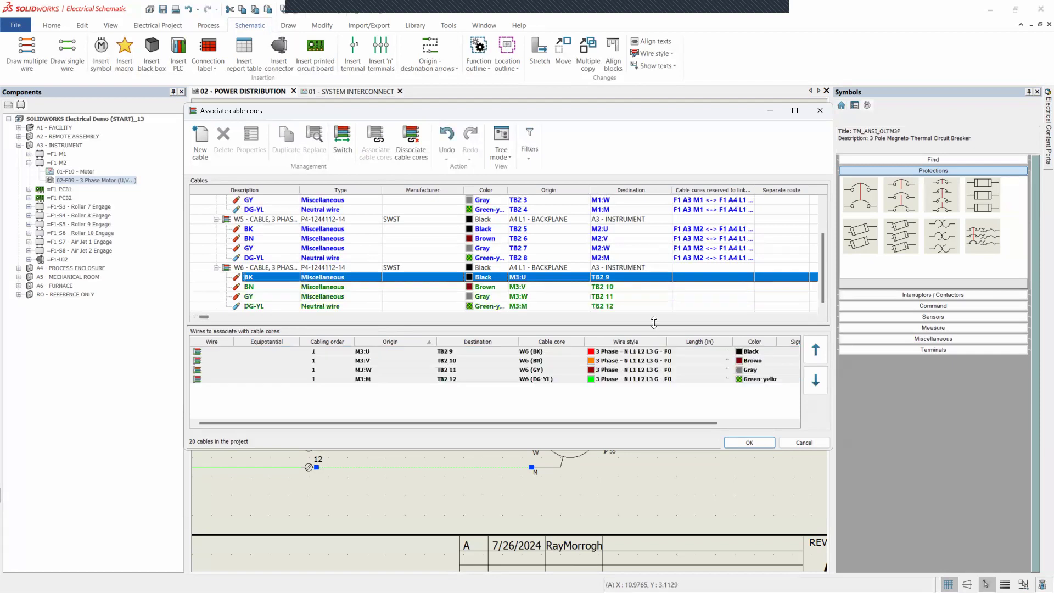
left_click(755, 444)
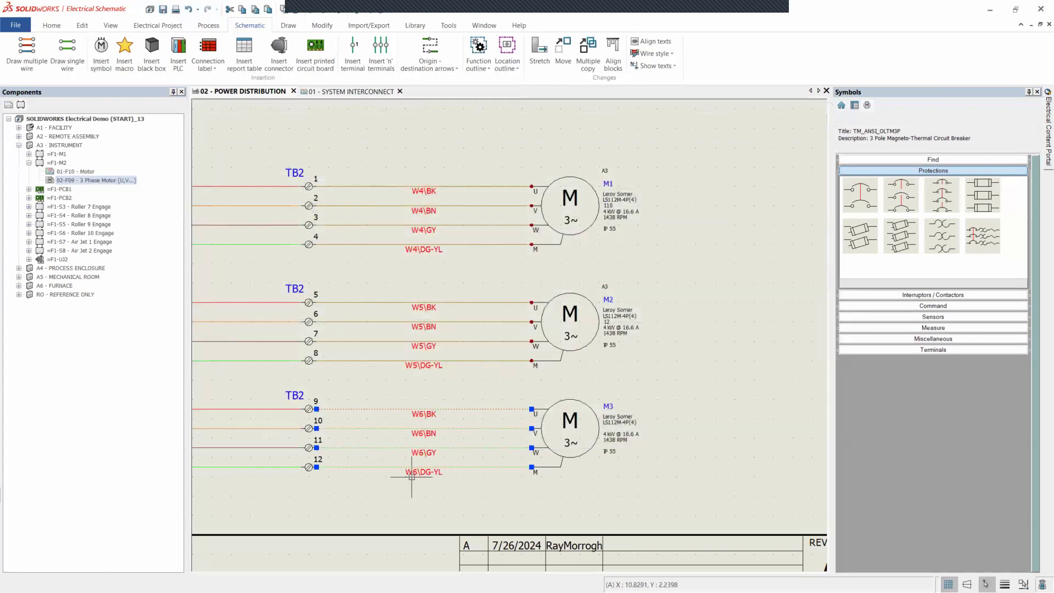
Examine the cable core labels on M3's wires against those of M2 and M1, and review the motor circuits on the sheet.
scroll(426, 483, "up", 3)
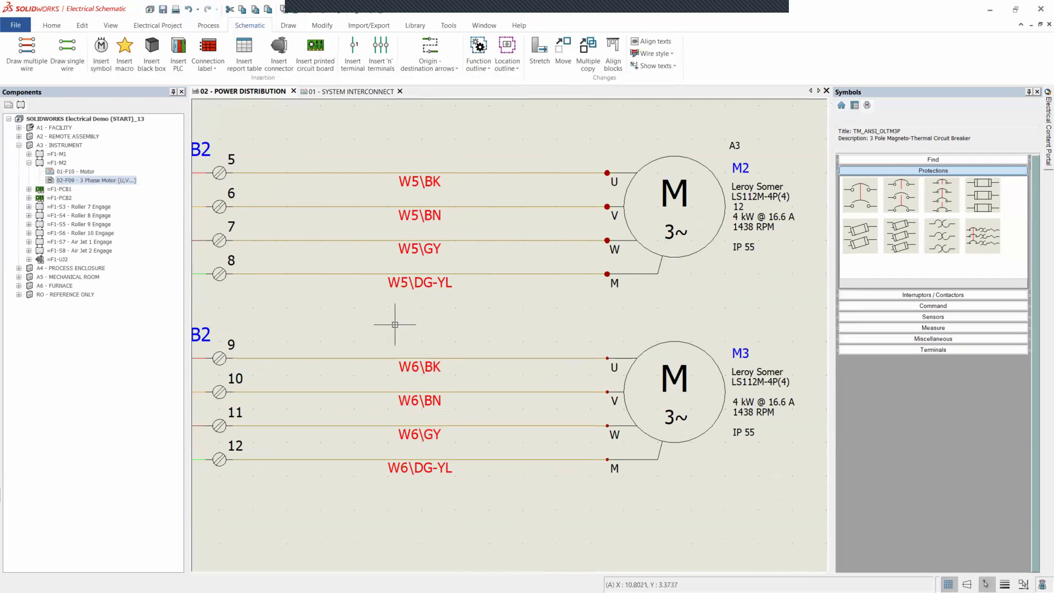
scroll(395, 324, "down", 3)
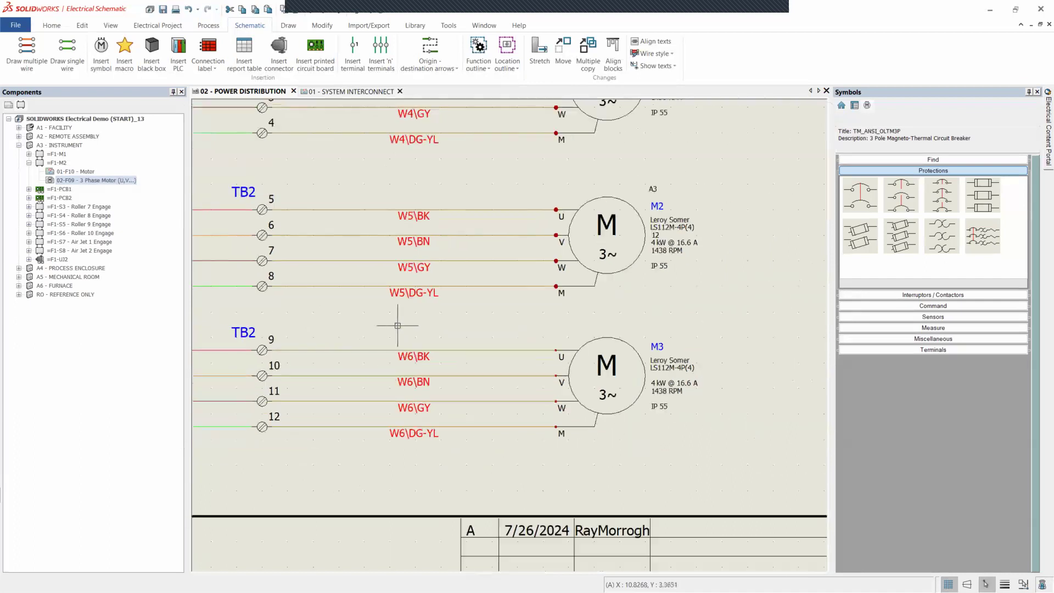
middle_click_drag(409, 328, 593, 374)
scroll(593, 374, "down", 1)
scroll(593, 374, "down", 4)
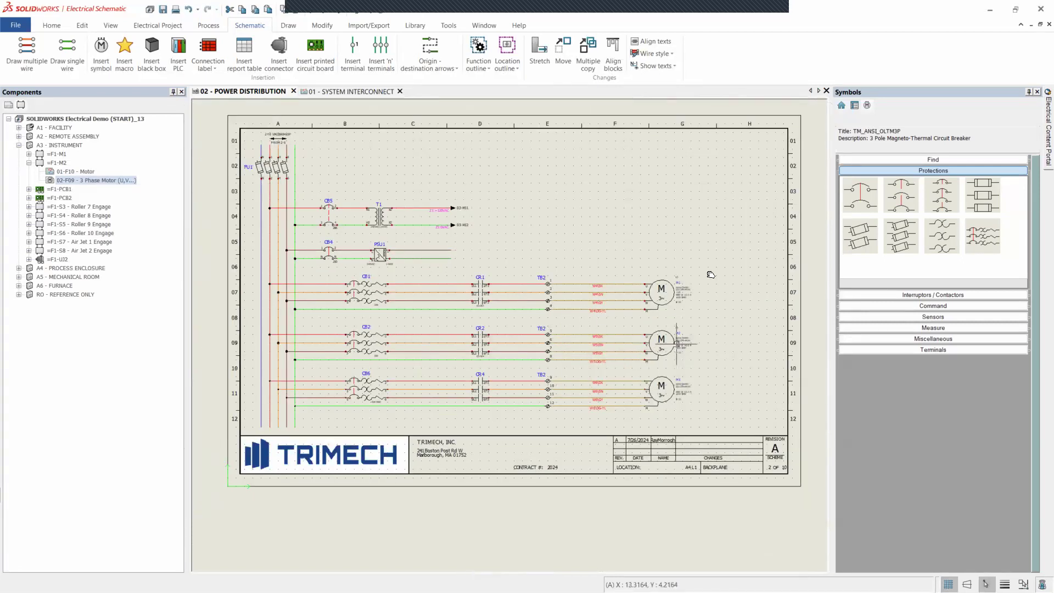
middle_click_drag(712, 276, 517, 306)
scroll(518, 409, "up", 2)
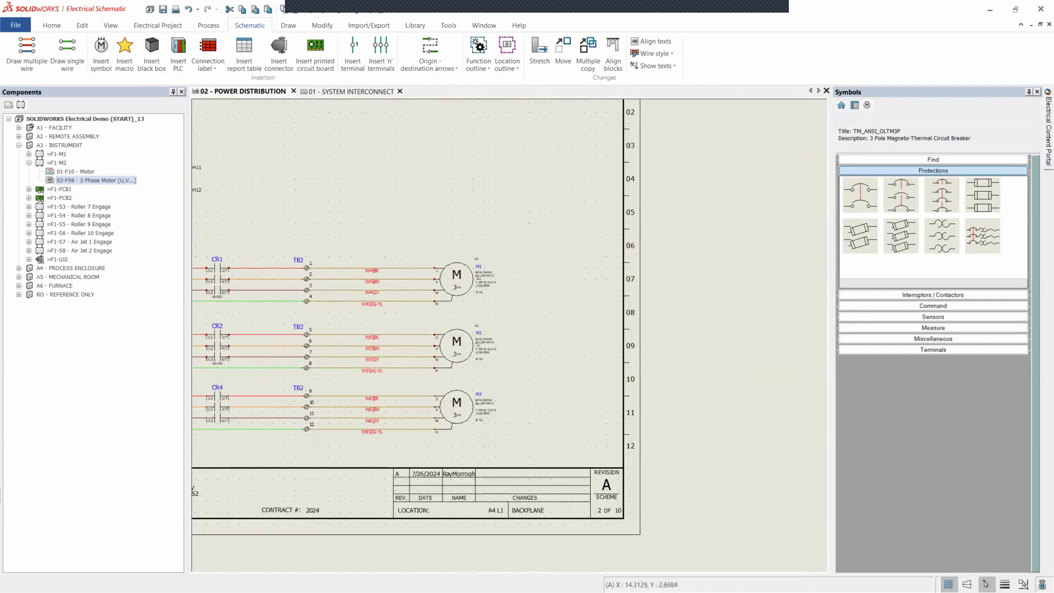
middle_click_drag(518, 407, 658, 417)
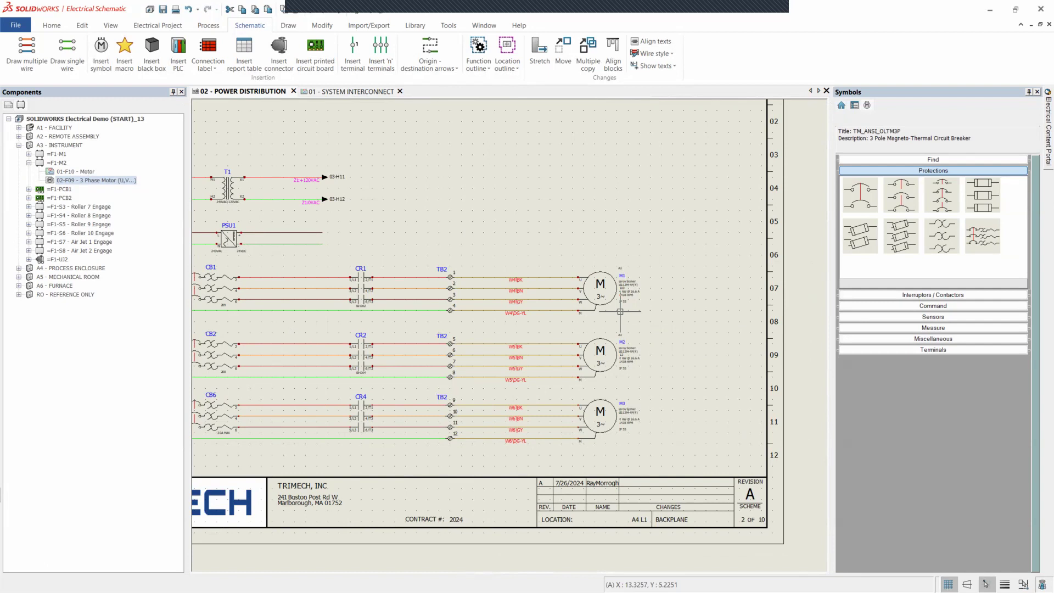
Draw a rectangular location outline enclosing motors M1, M2 and M3.
middle_click_drag(675, 324, 646, 358)
scroll(737, 400, "down", 2)
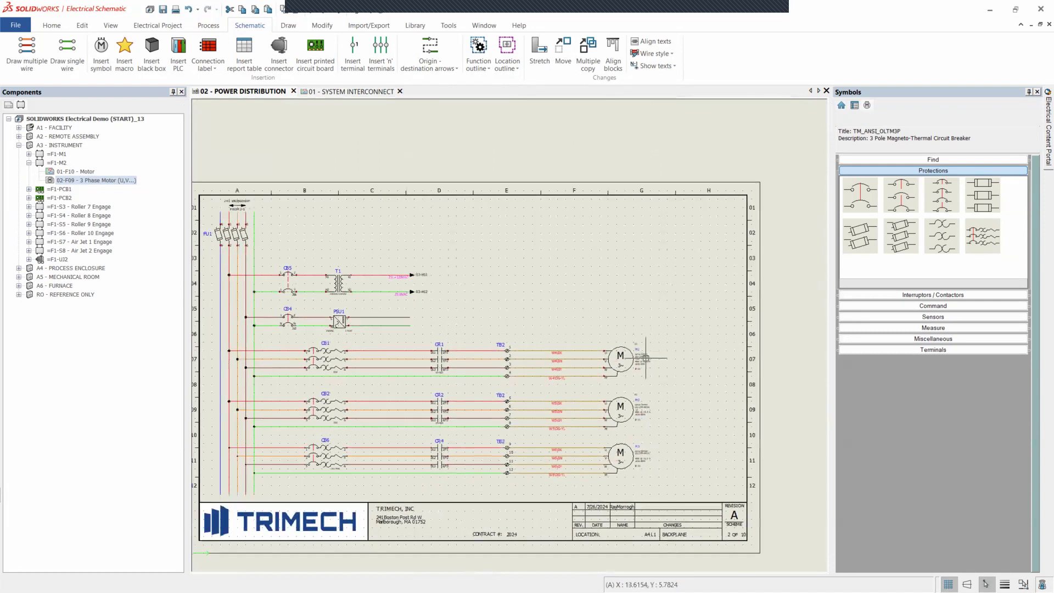
left_click(507, 68)
left_click(524, 81)
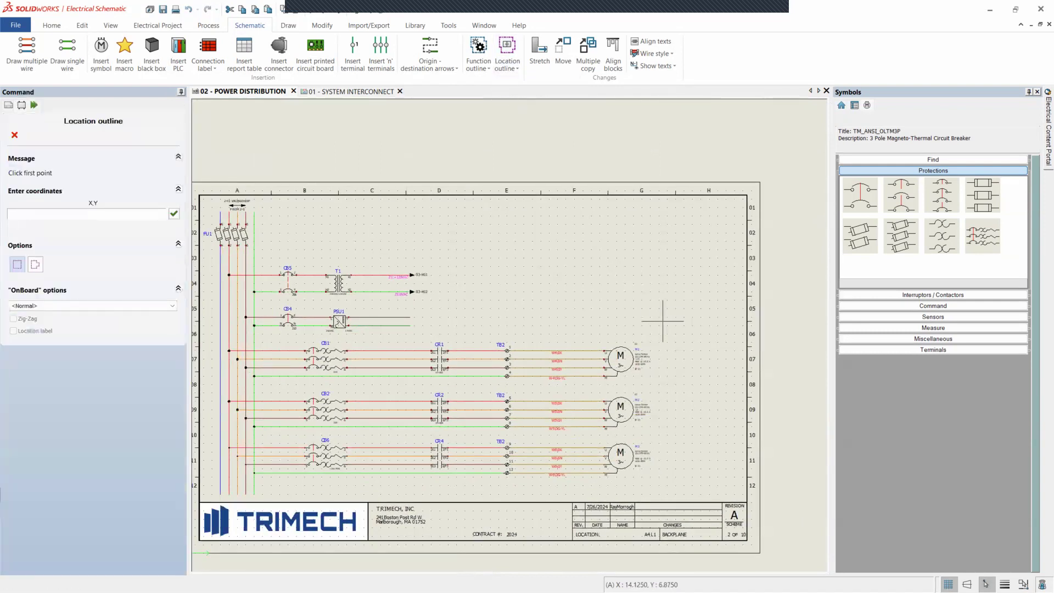
left_click(667, 329)
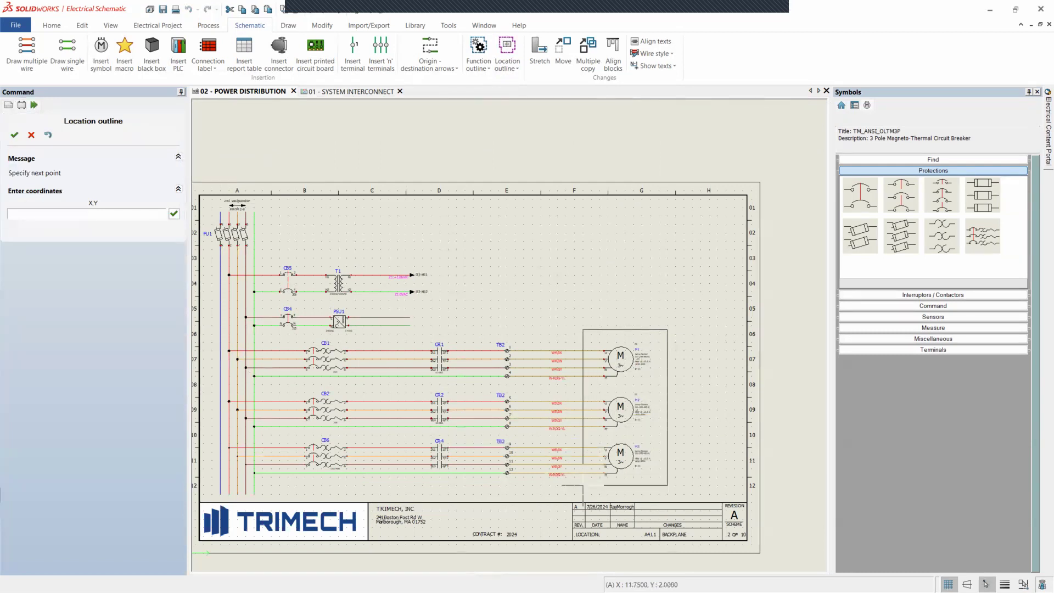
left_click(583, 486)
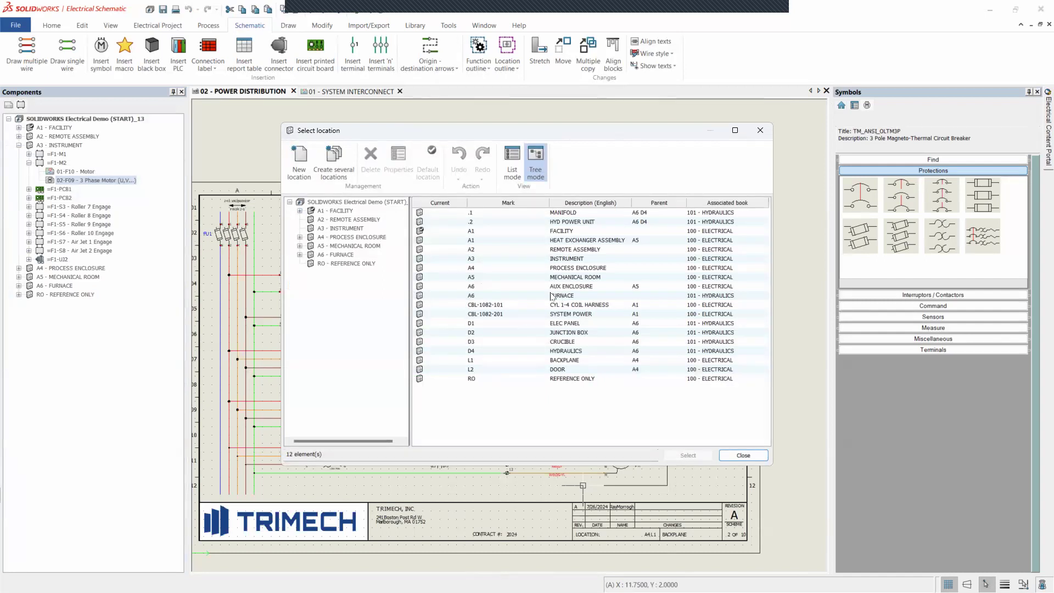
Assign the outline to location A3 - INSTRUMENT and change the location of the components inside it to match.
left_click(346, 228)
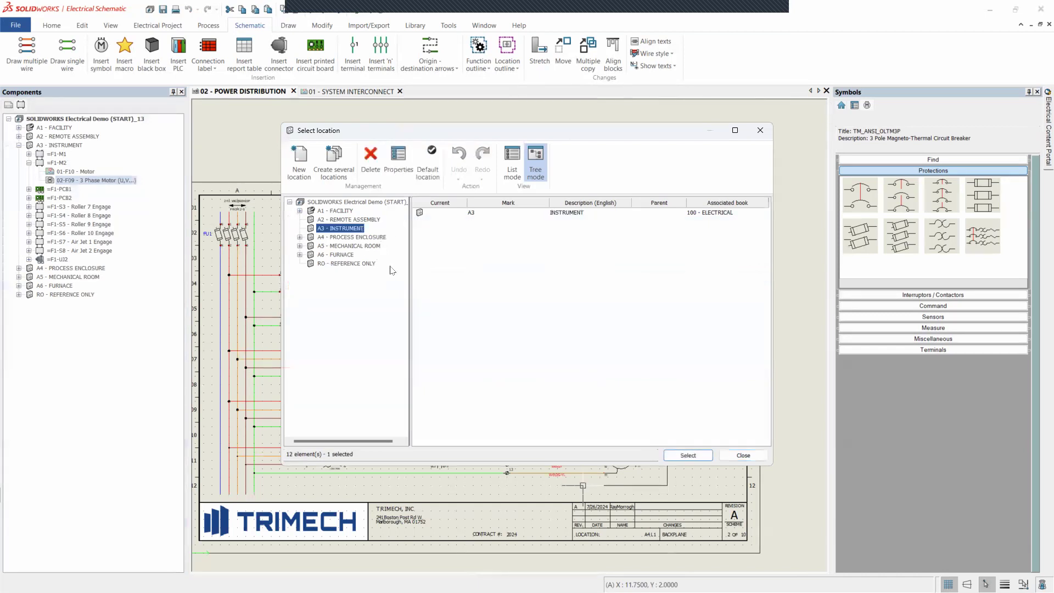
left_click(687, 455)
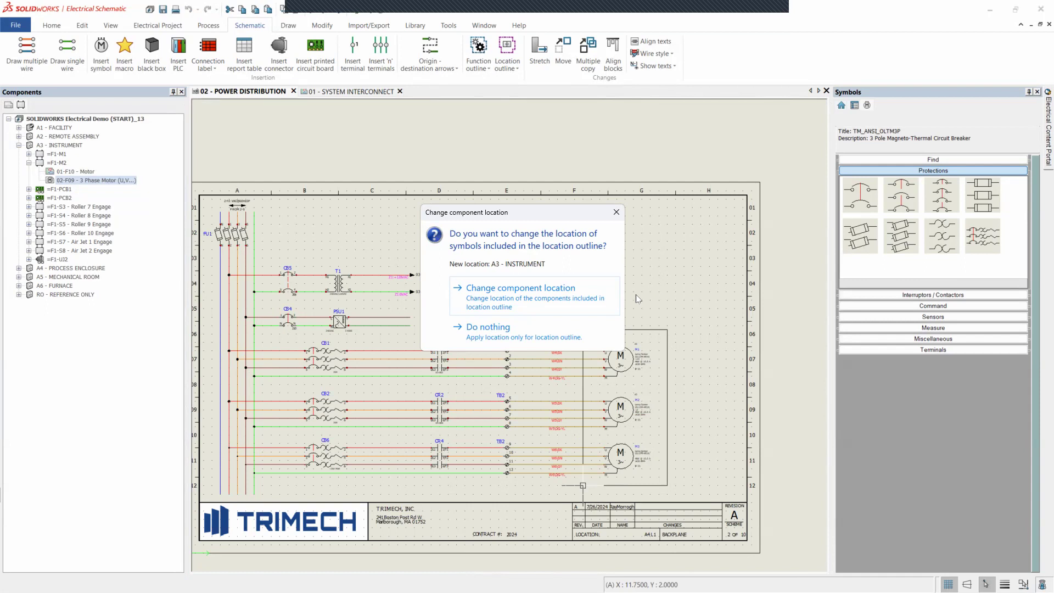
left_click(562, 300)
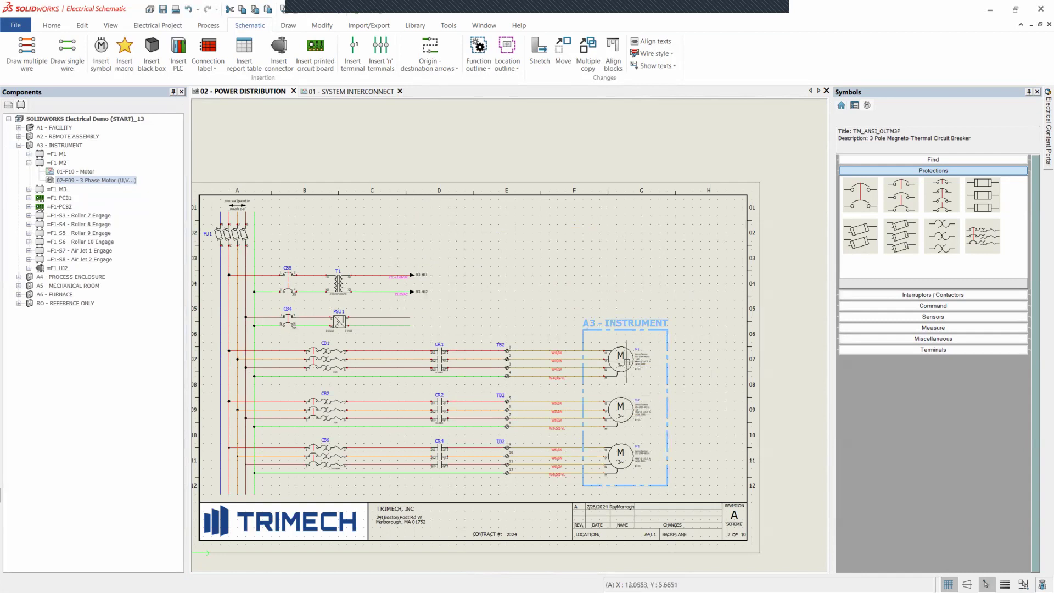
Check the location in the component properties of motor M1 and of contactor CR4.
double_click(629, 371)
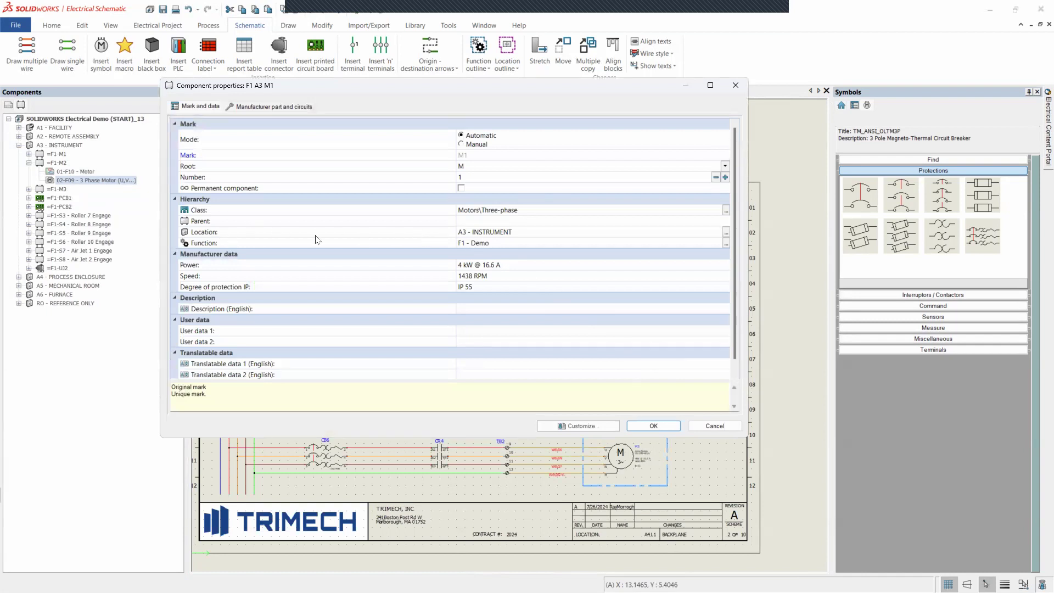
left_click(675, 429)
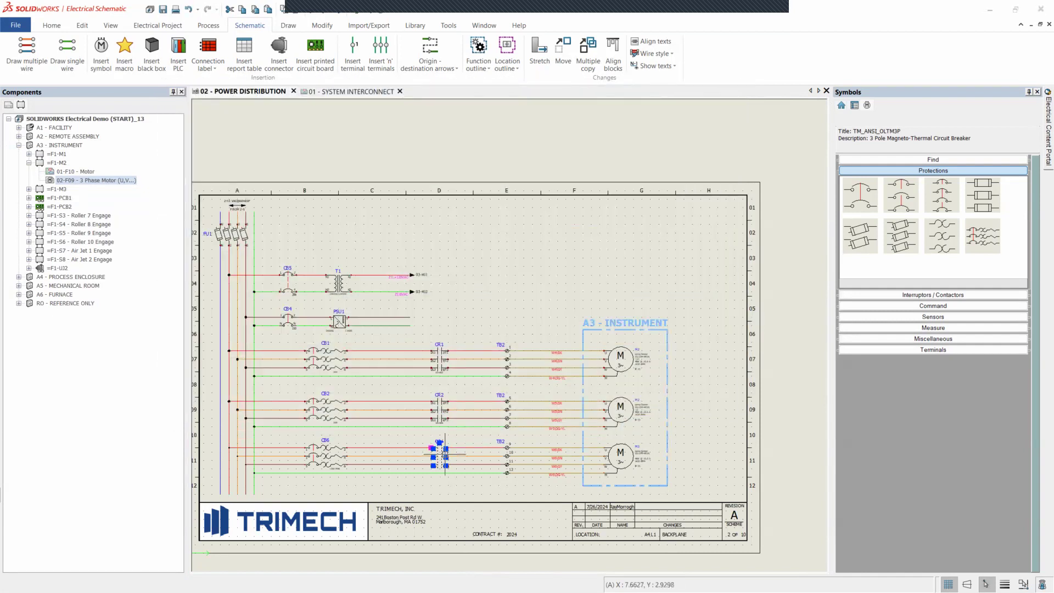
double_click(445, 454)
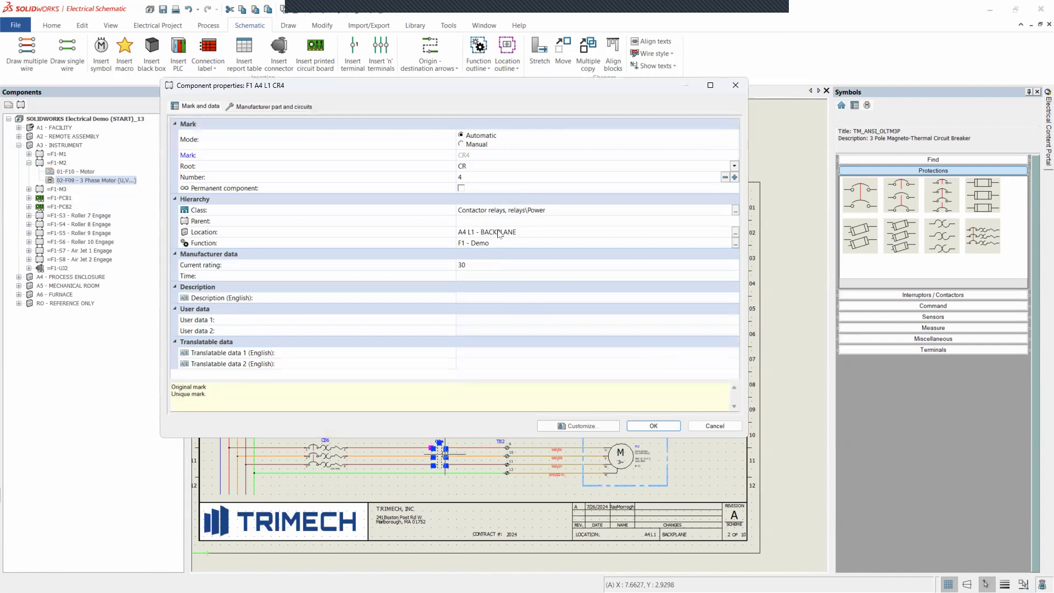
left_click(653, 426)
key("Escape")
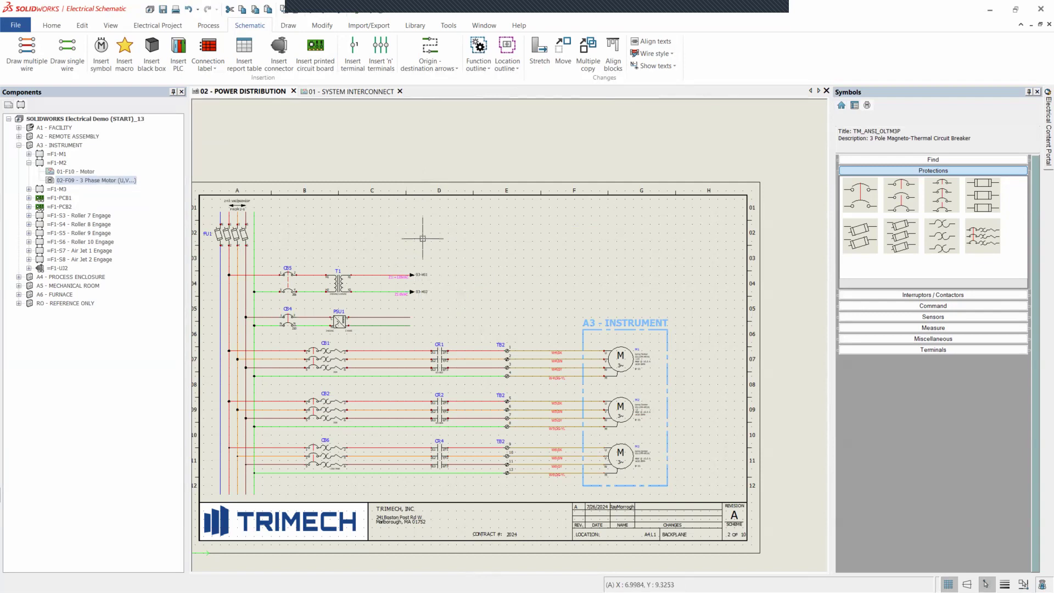
Inspect the destination arrows on transformer T1's output wires and show the project's page list.
scroll(428, 348, "up", 3)
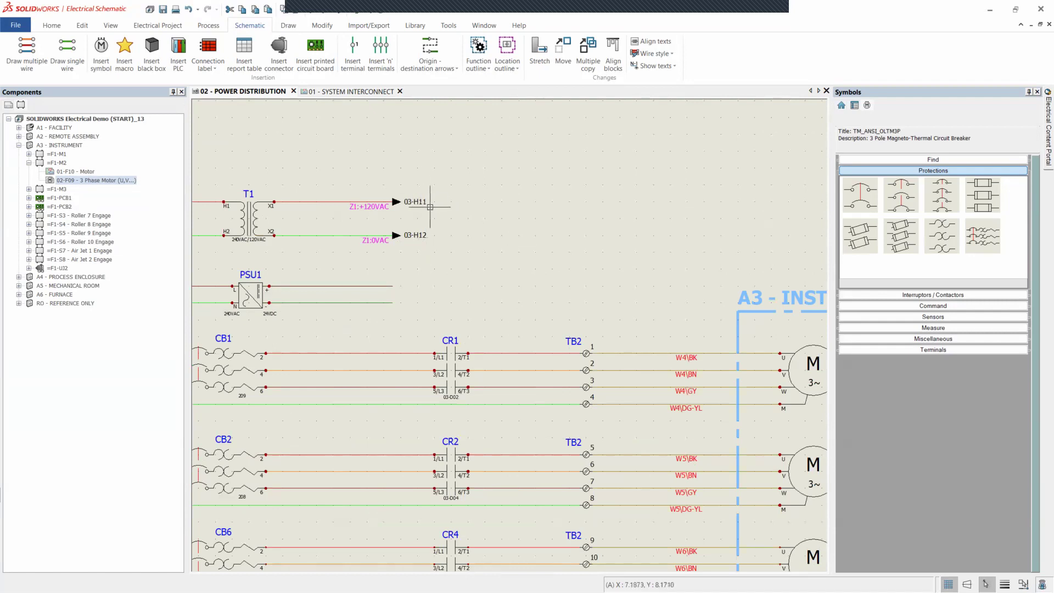
left_click(10, 106)
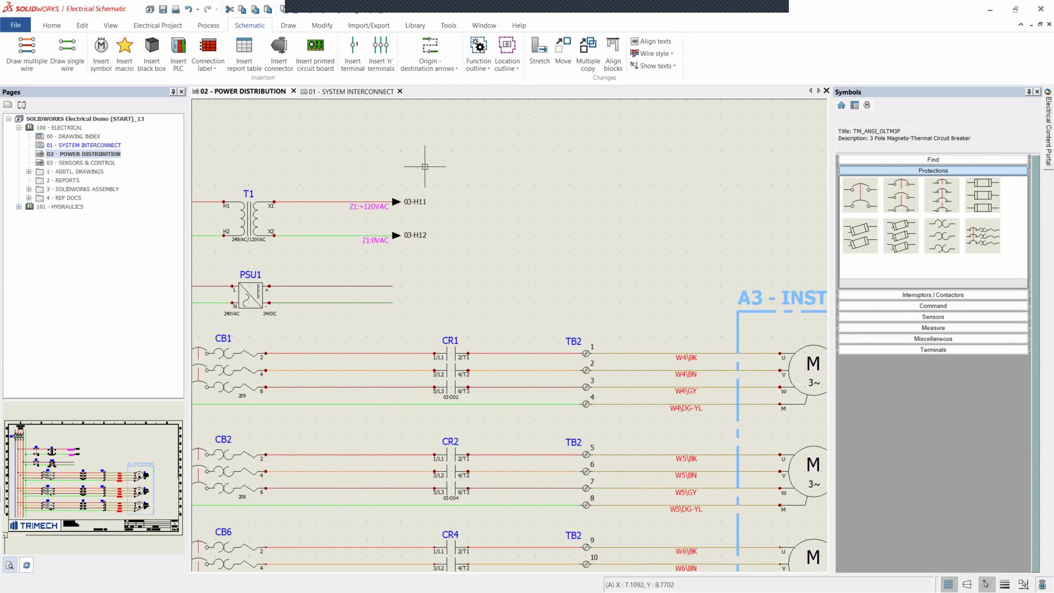
Follow transformer T1's 03-H11 destination arrow to page 03 - SENSORS & CONTROL, view its matching end, and close that page.
double_click(418, 202)
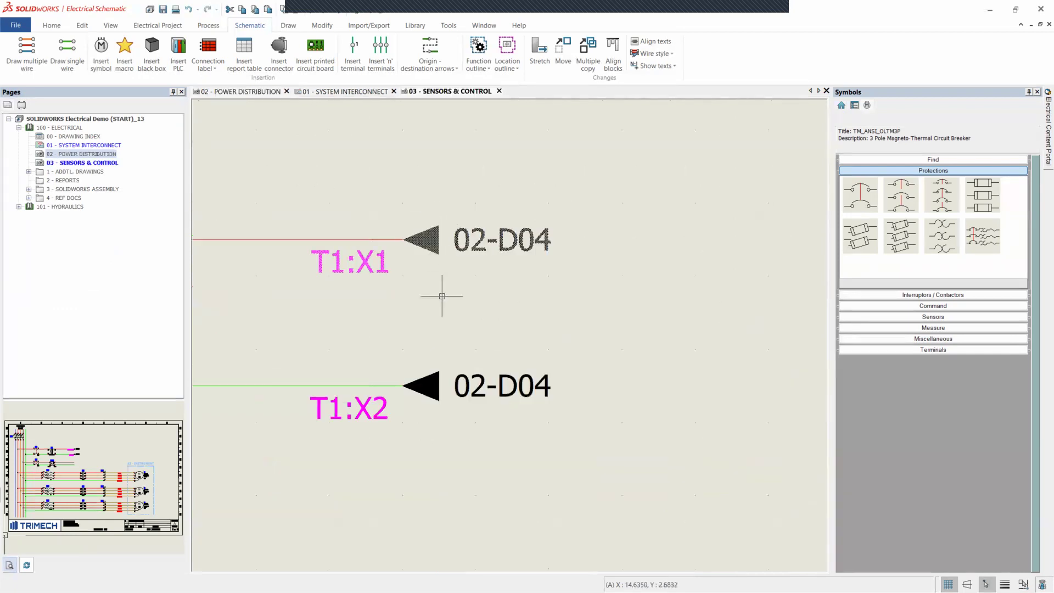
scroll(429, 323, "down", 10)
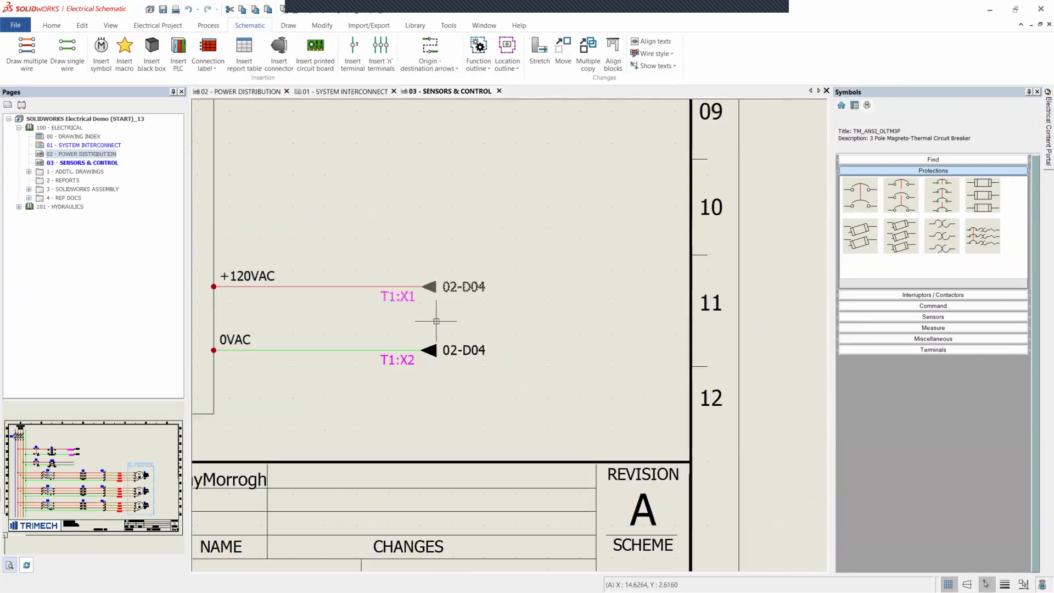
middle_click_drag(425, 231, 537, 273)
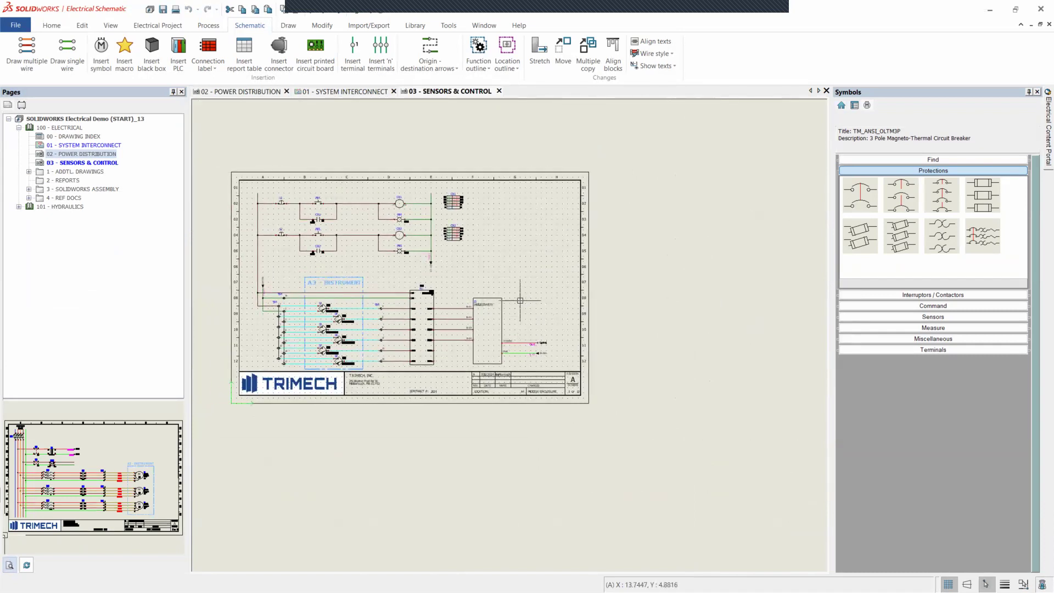
left_click(499, 91)
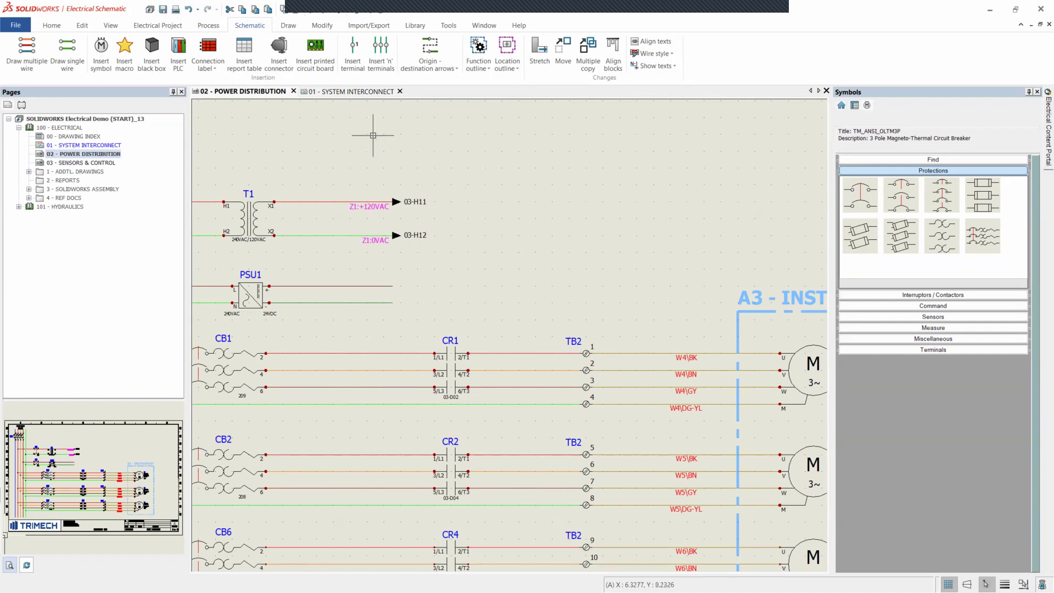
In origin-destination management, link PSU1's positive output wire to the vertical wire's upper end in column A of 03 - SENSORS & CONTROL.
left_click(427, 55)
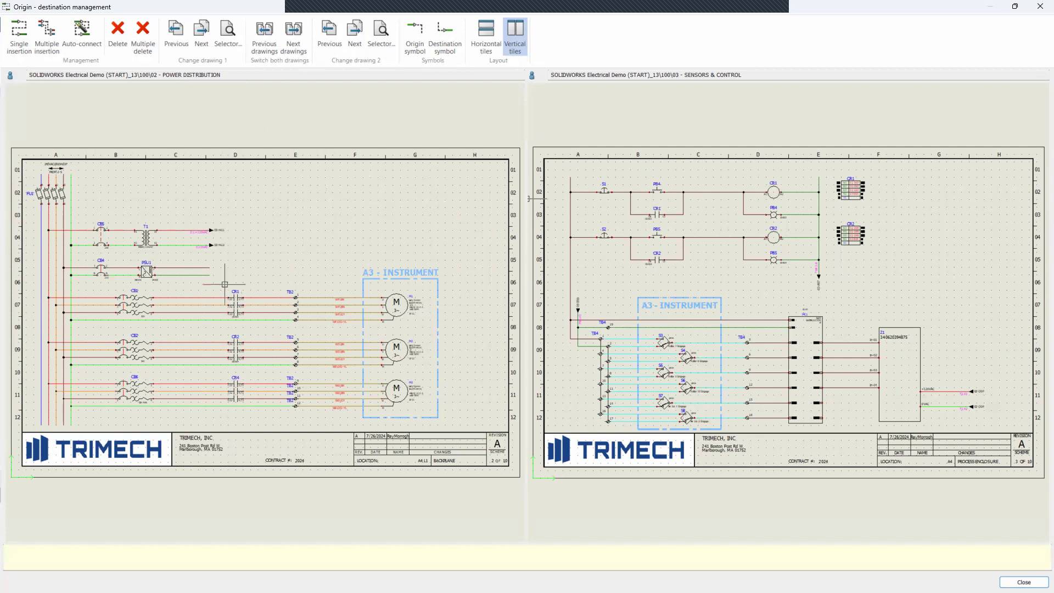
scroll(235, 304, "up", 1)
scroll(234, 305, "up", 2)
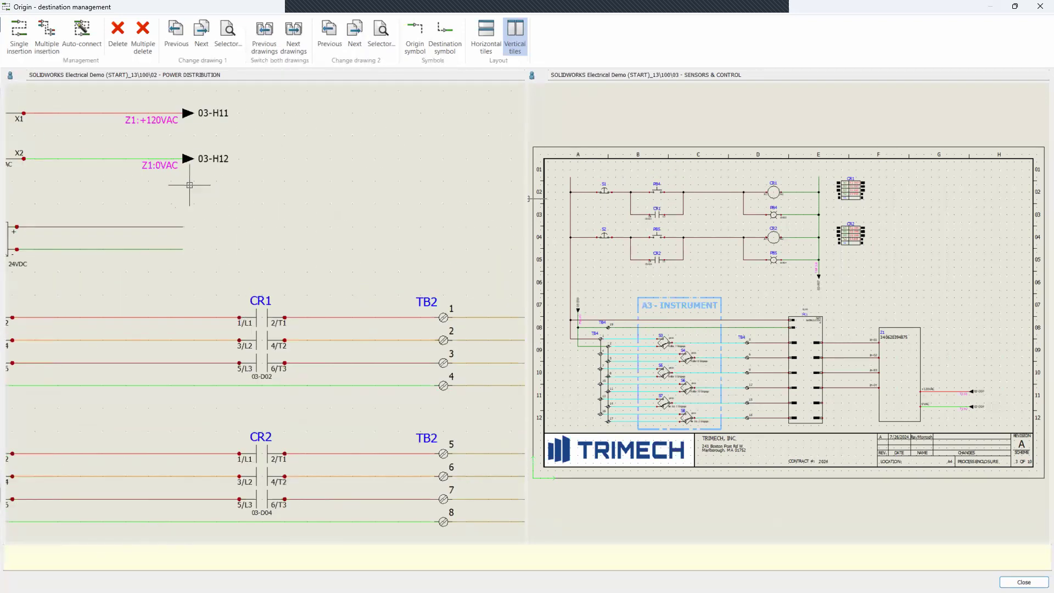
left_click(46, 40)
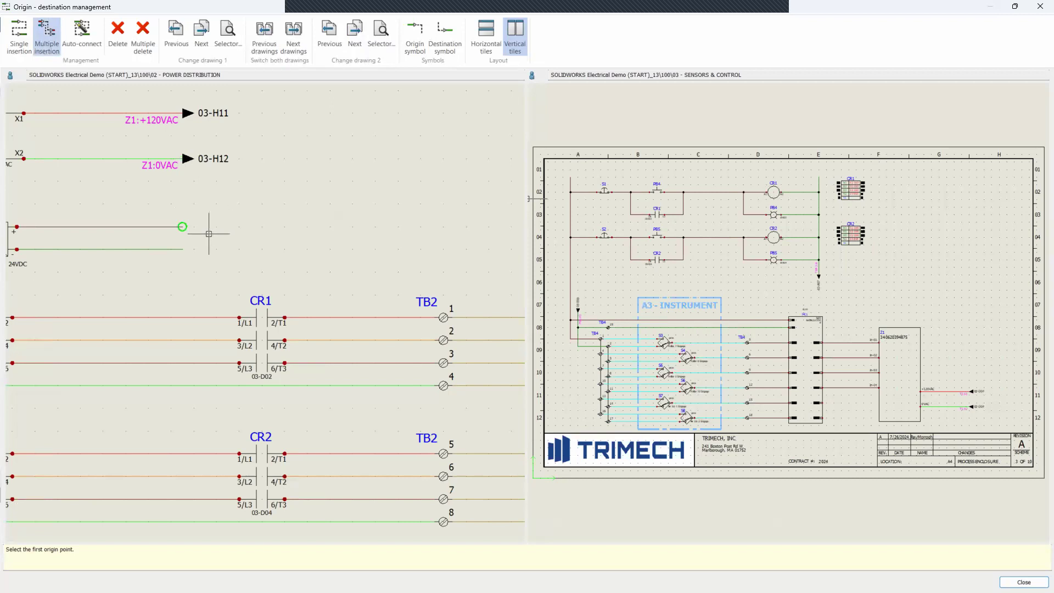
left_click(184, 227)
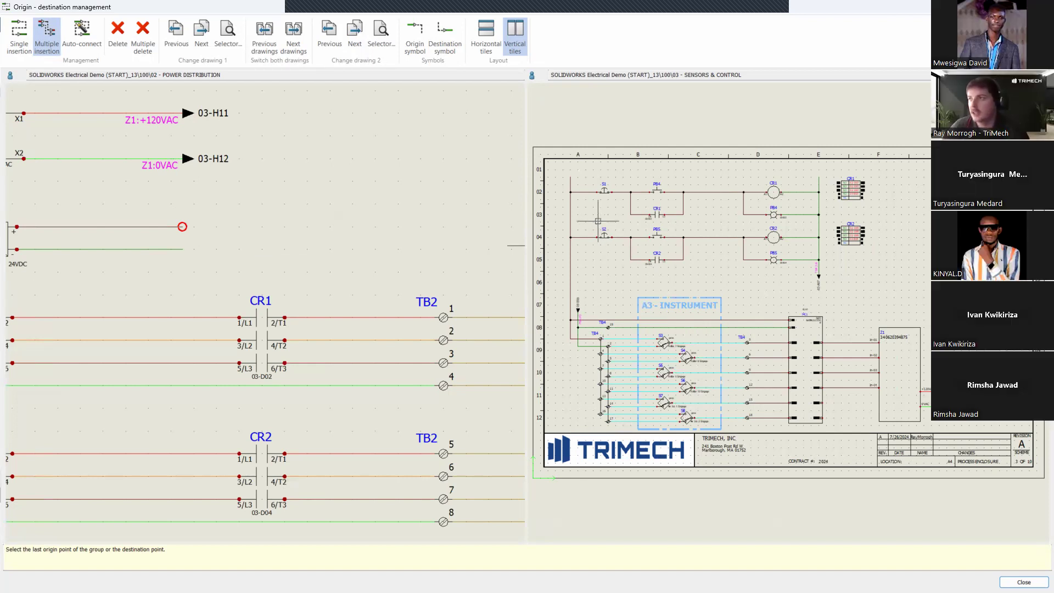
left_click(572, 176)
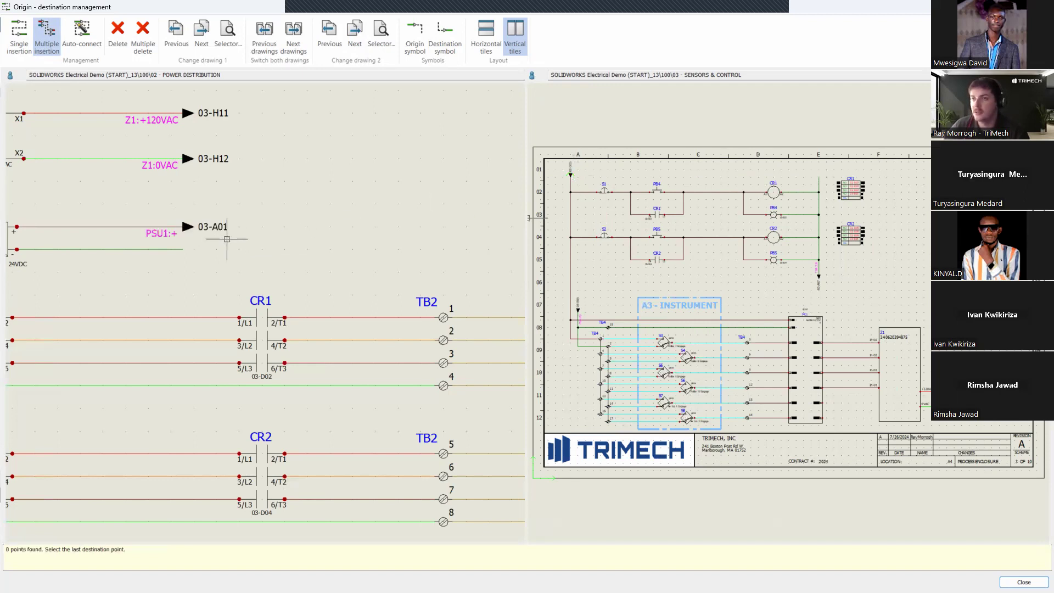
Link PSU1's negative output wire to the vertical wire's upper end in column E of 03 - SENSORS & CONTROL and leave origin-destination management.
left_click(188, 254)
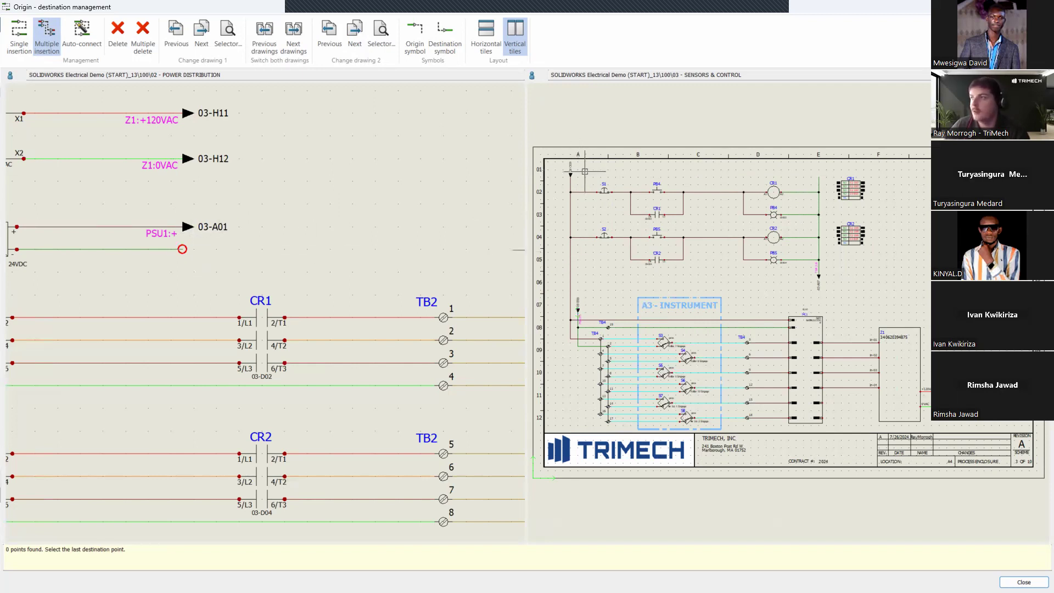
left_click(821, 176)
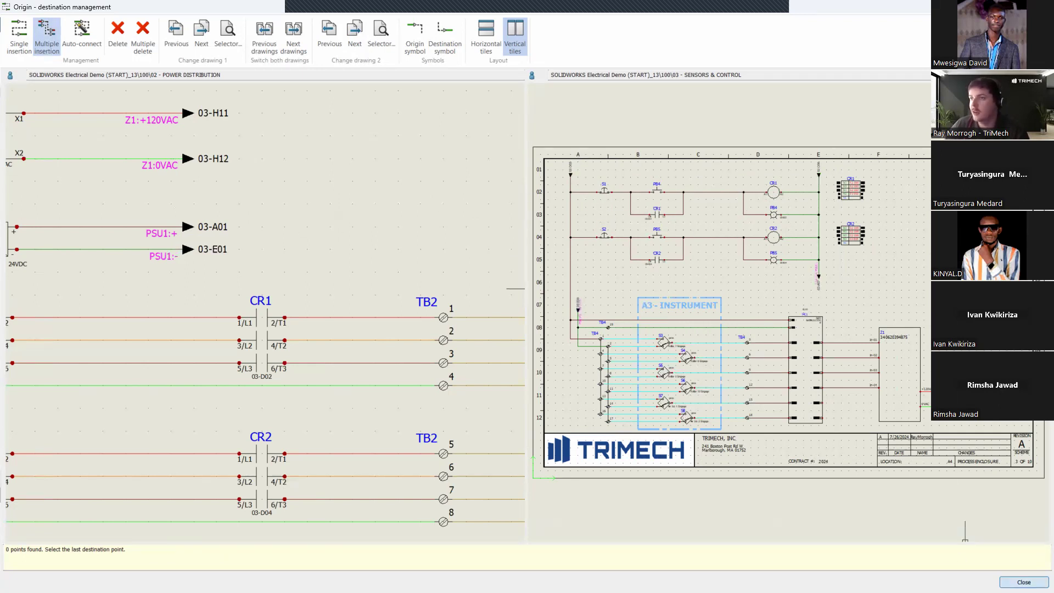
key("Escape")
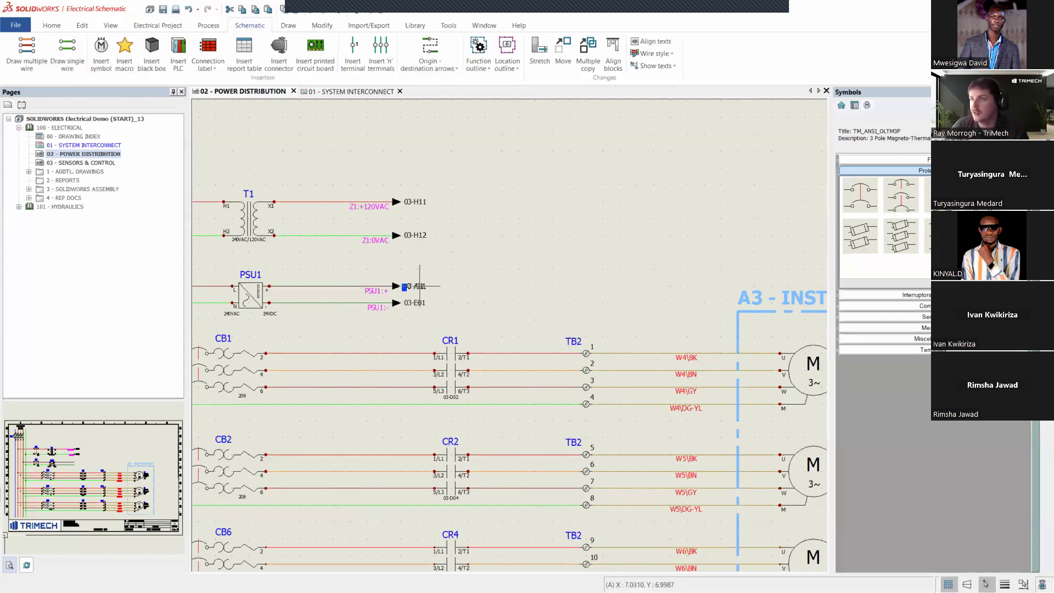
Follow PSU1's positive wire arrow to its destination, then close pages 03 - SENSORS & CONTROL and 01 - SYSTEM INTERCONNECT.
double_click(420, 286)
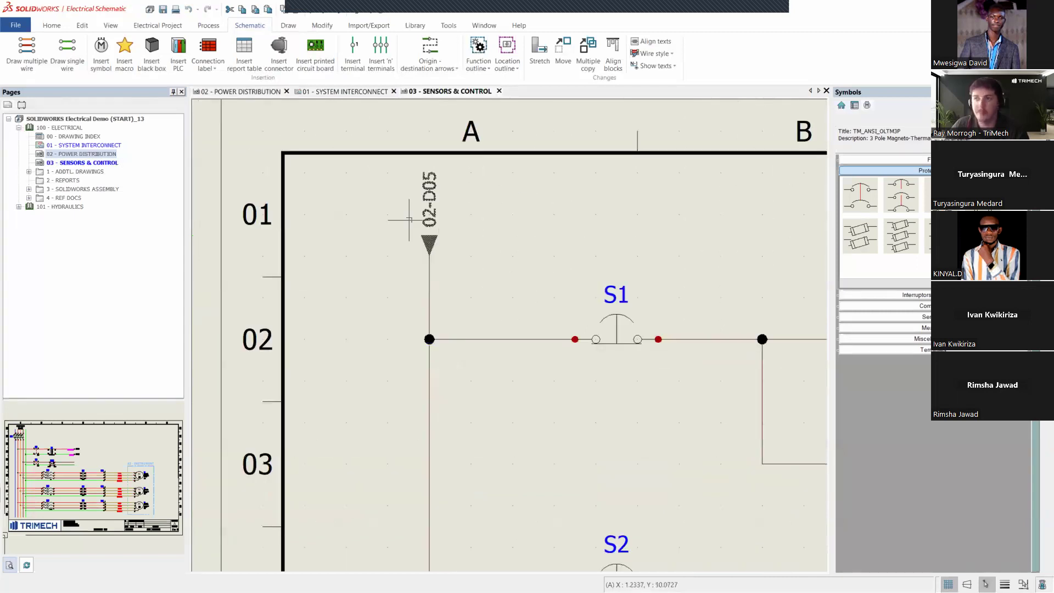
left_click(499, 91)
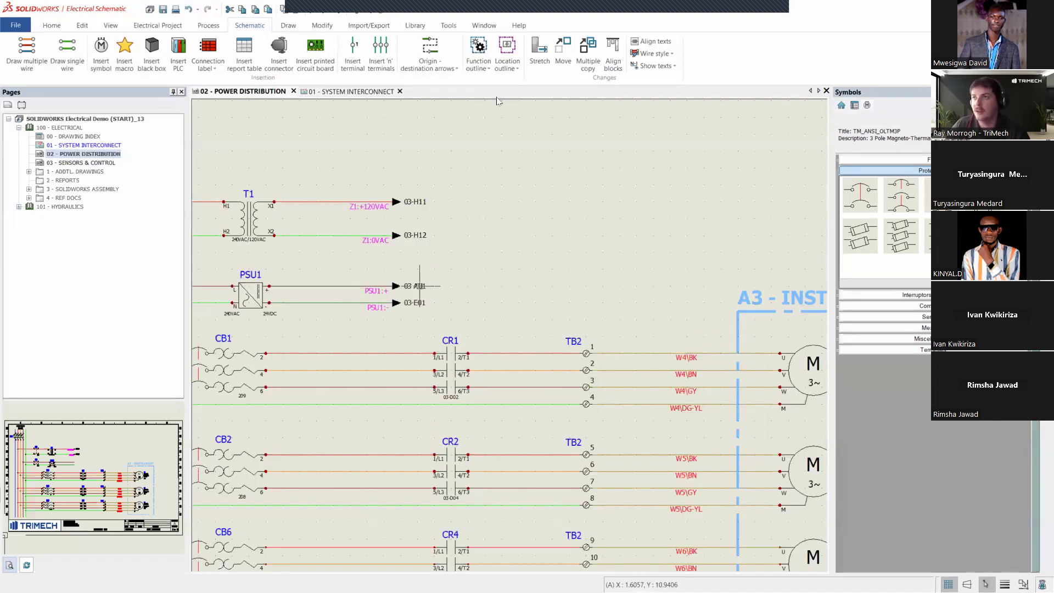
left_click(399, 91)
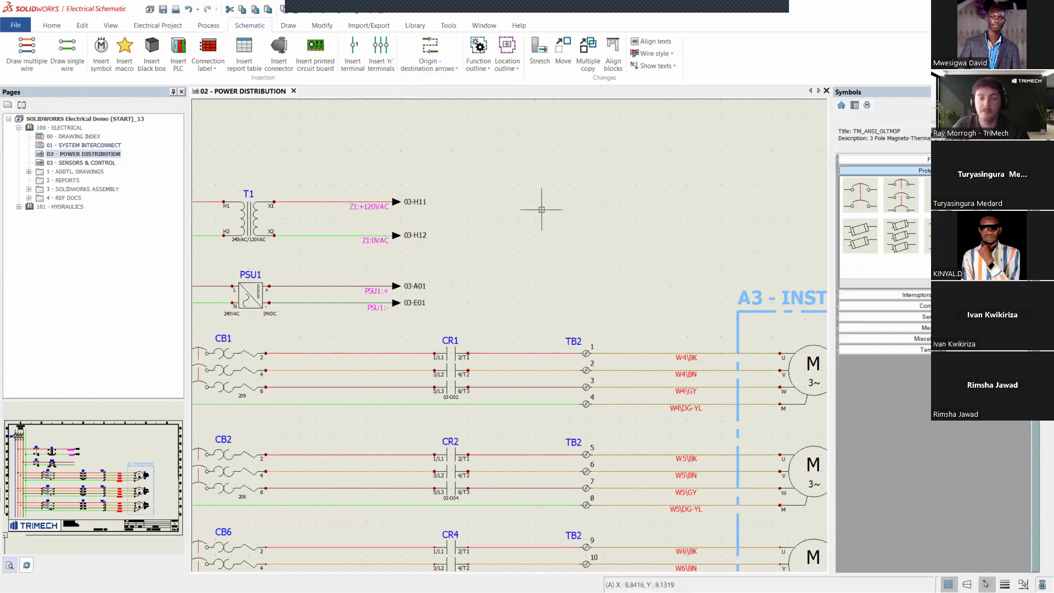
scroll(557, 286, "down", 5)
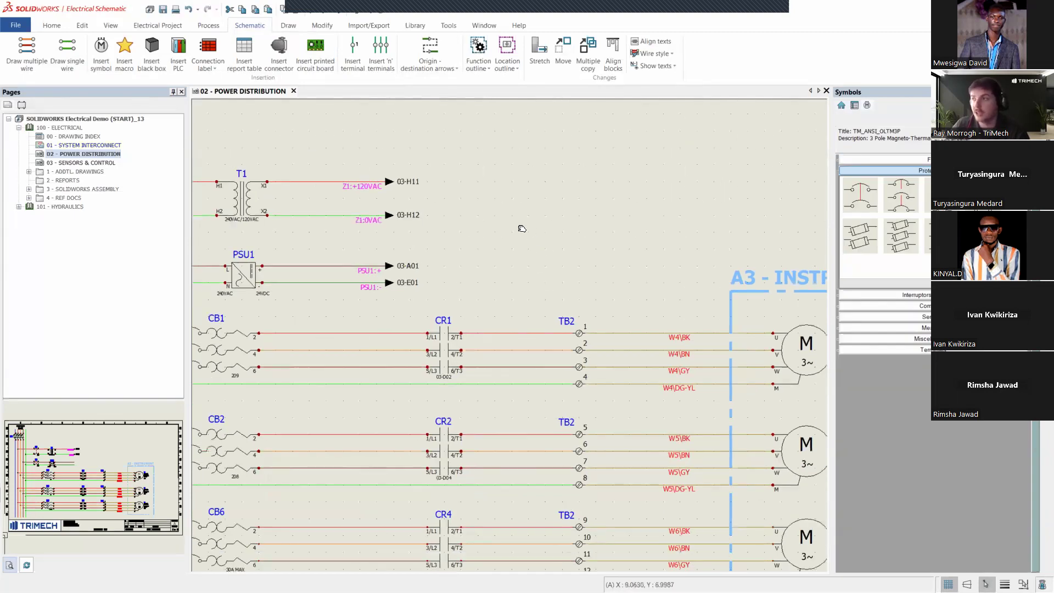
scroll(526, 237, "down", 3)
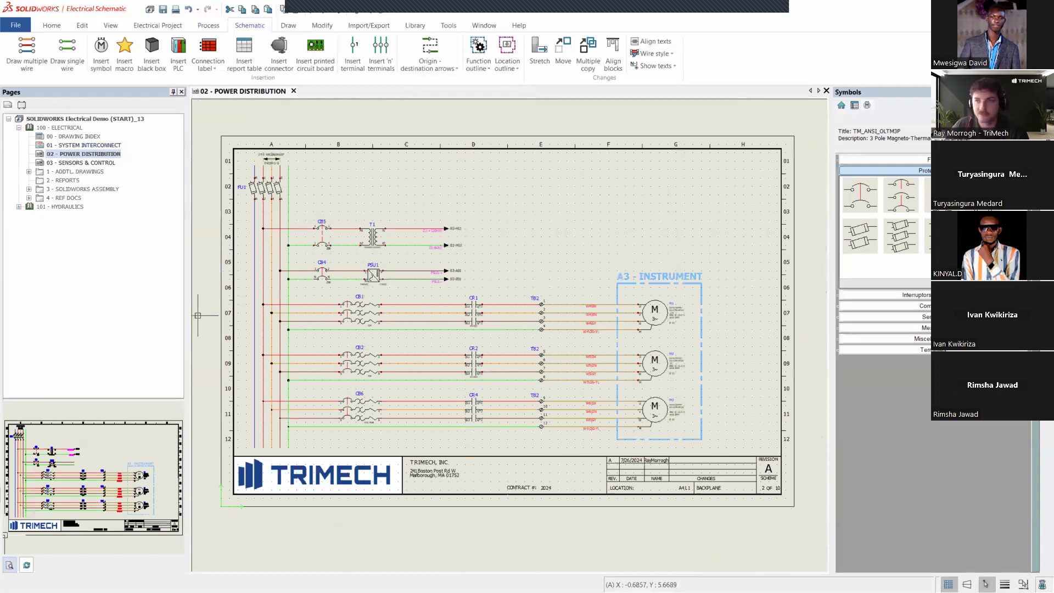
key("alt+Tab")
left_click(435, 346)
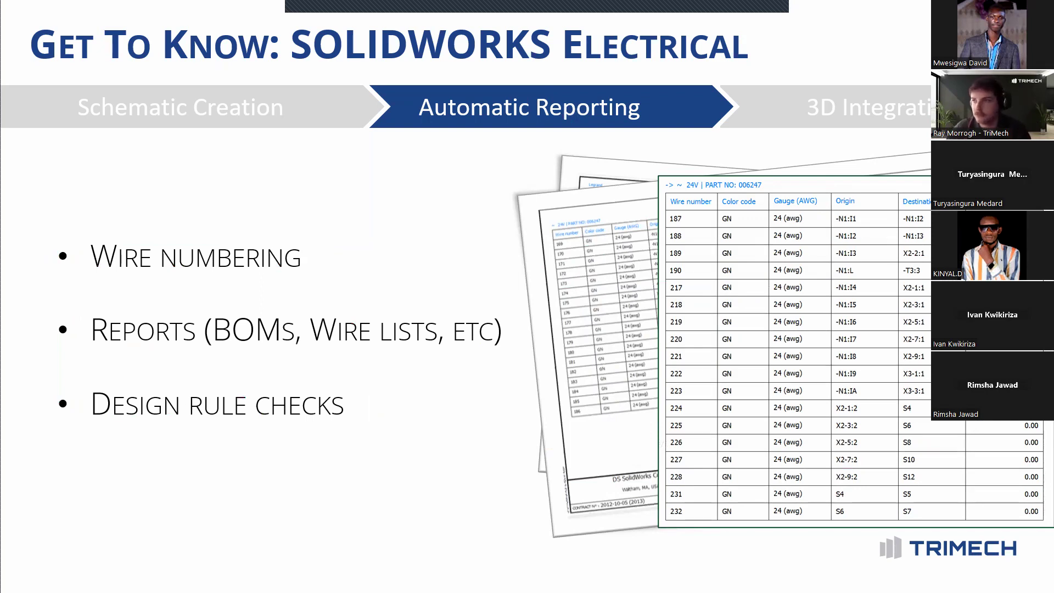
key("alt+Tab")
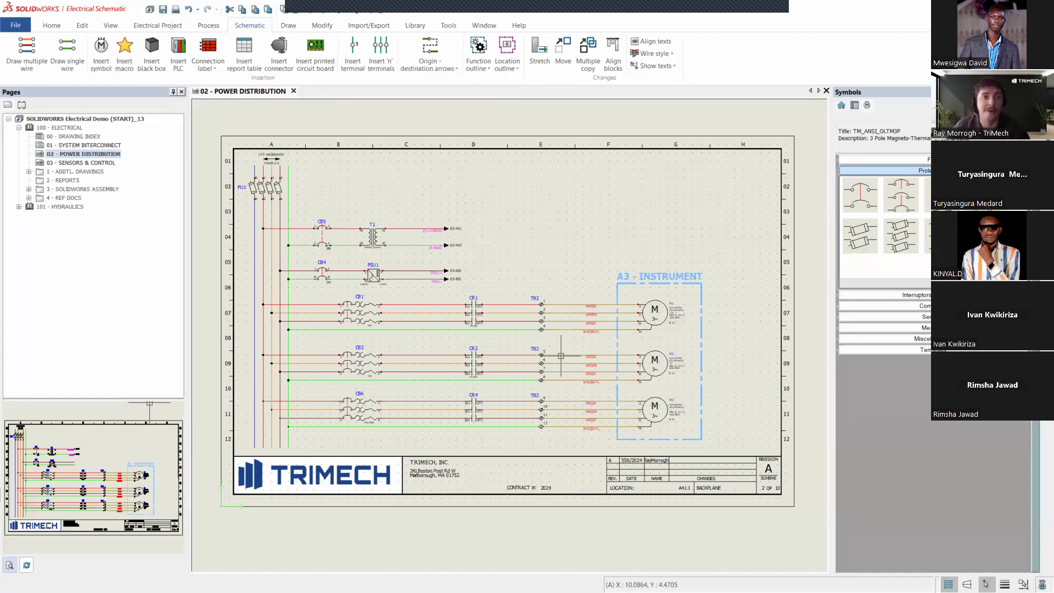
Number the project's new wires without modifying the existing wire numbers.
left_click(168, 28)
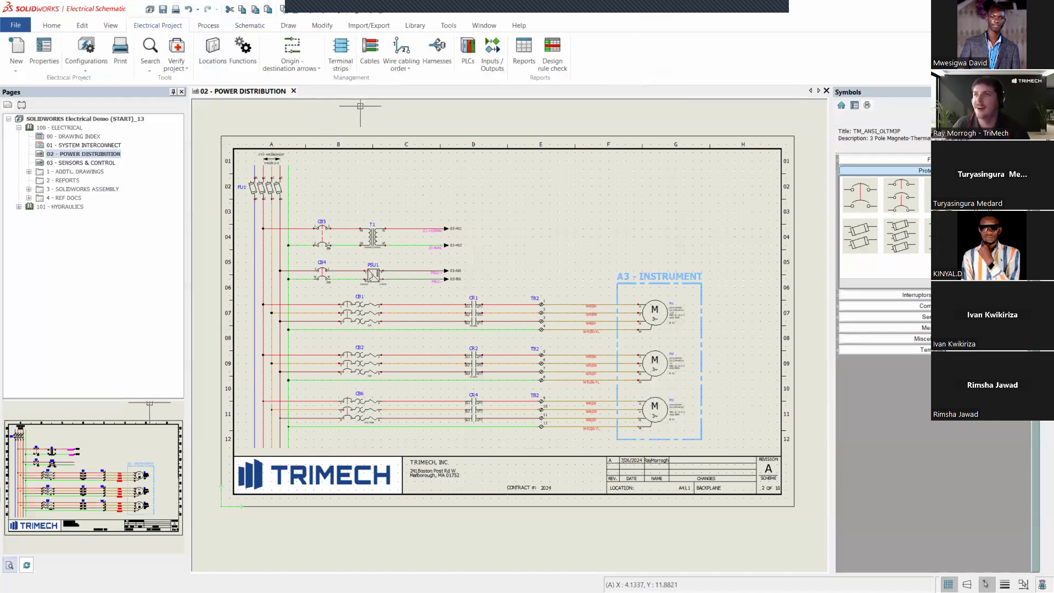
left_click(208, 25)
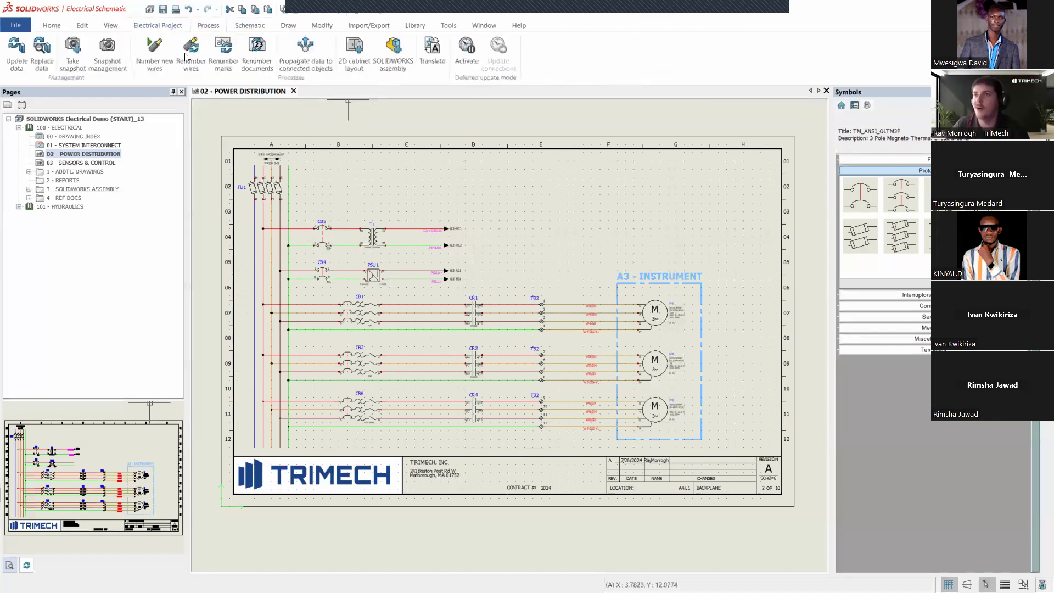
left_click(158, 69)
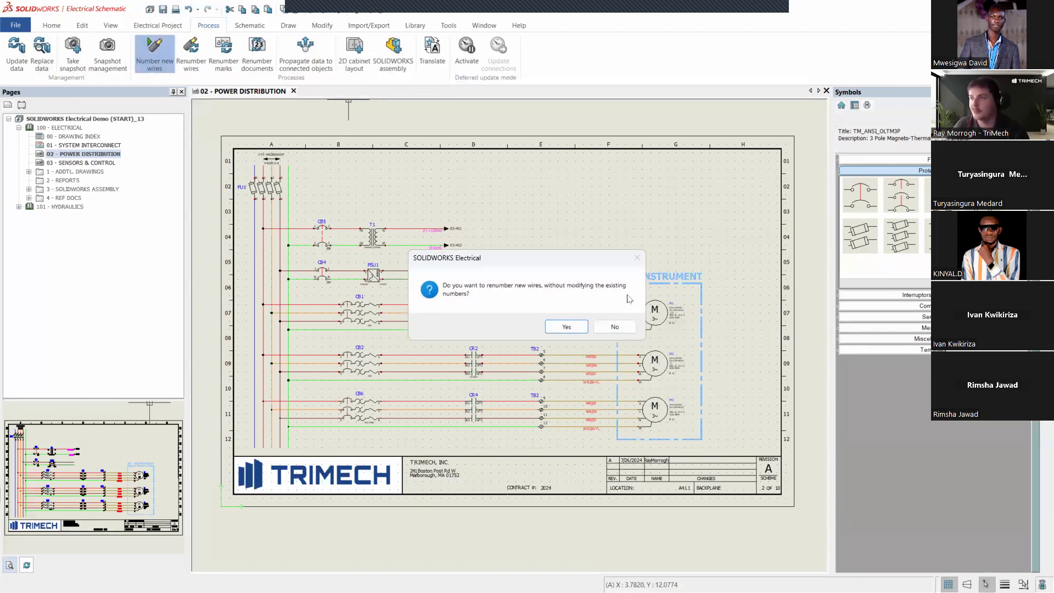
left_click(565, 326)
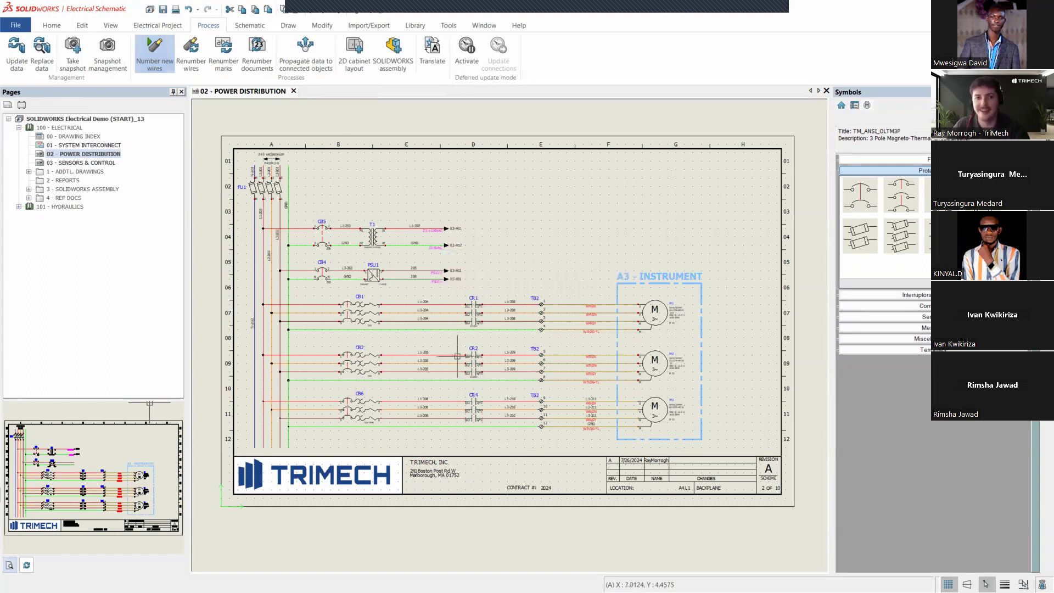
Inspect the wire numbers on the power supply and motor circuits of page 02 - POWER DISTRIBUTION.
scroll(434, 357, "up", 1)
scroll(433, 340, "up", 5)
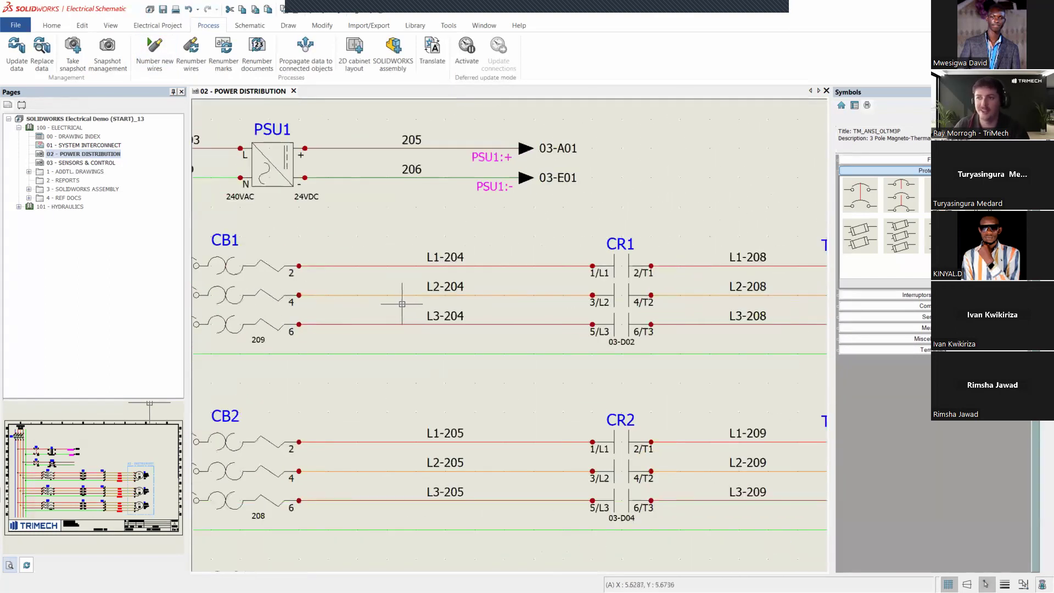
scroll(440, 306, "down", 1)
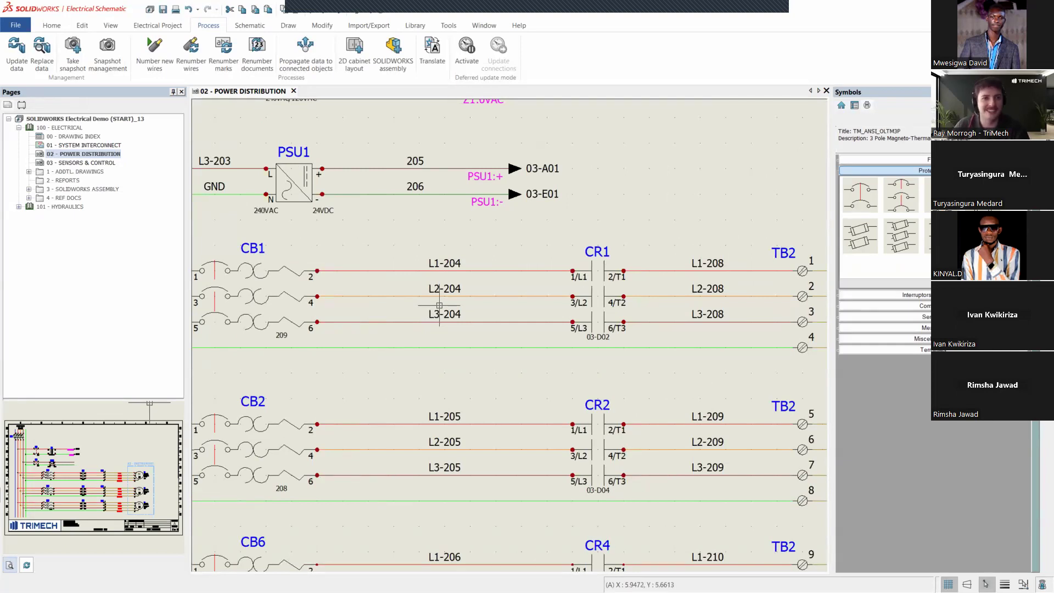
scroll(474, 360, "down", 3)
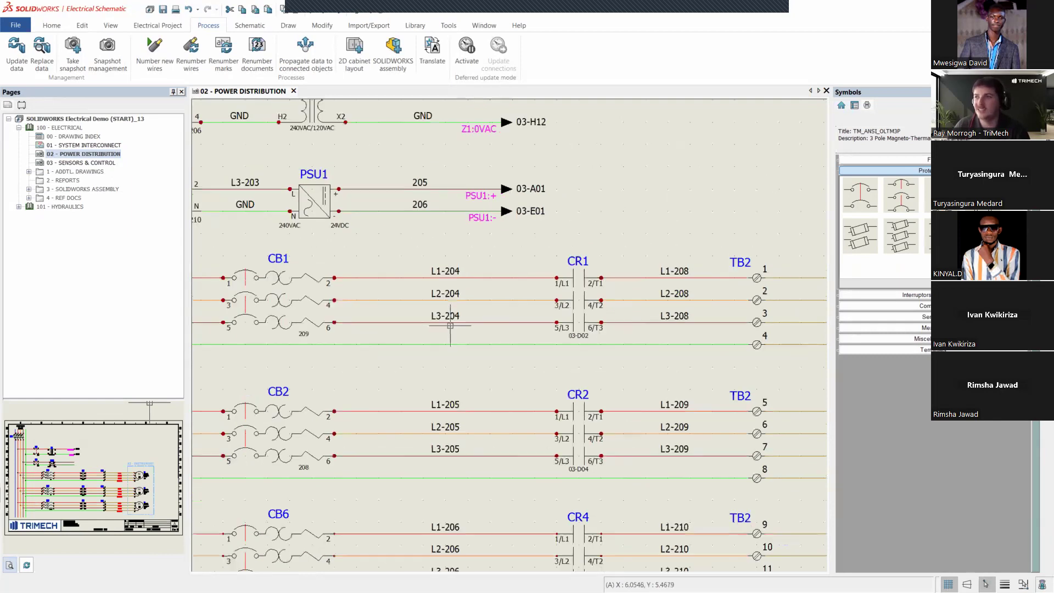
scroll(475, 360, "down", 2)
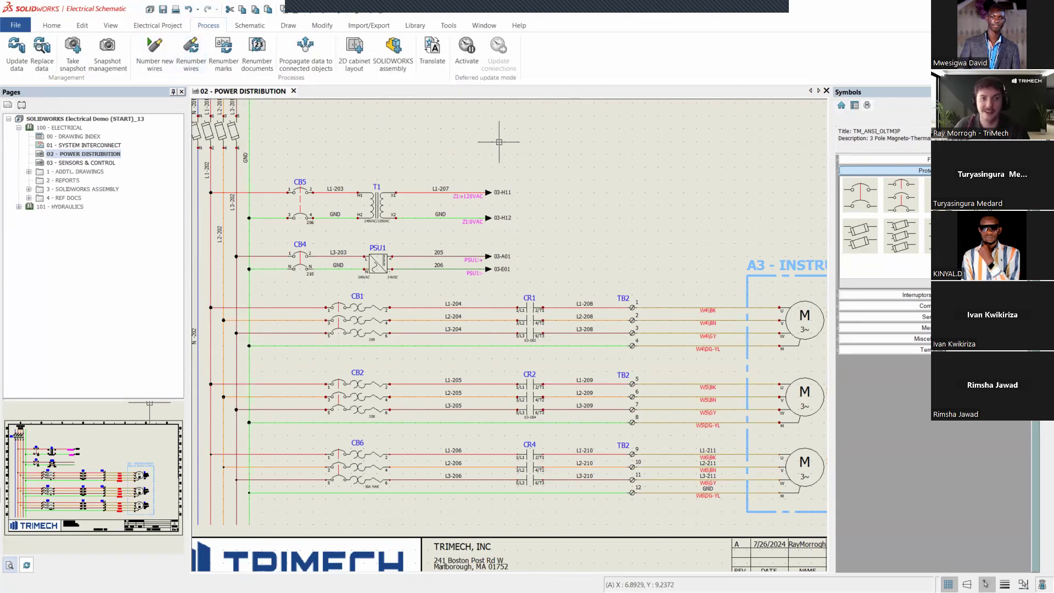
scroll(478, 134, "down", 1)
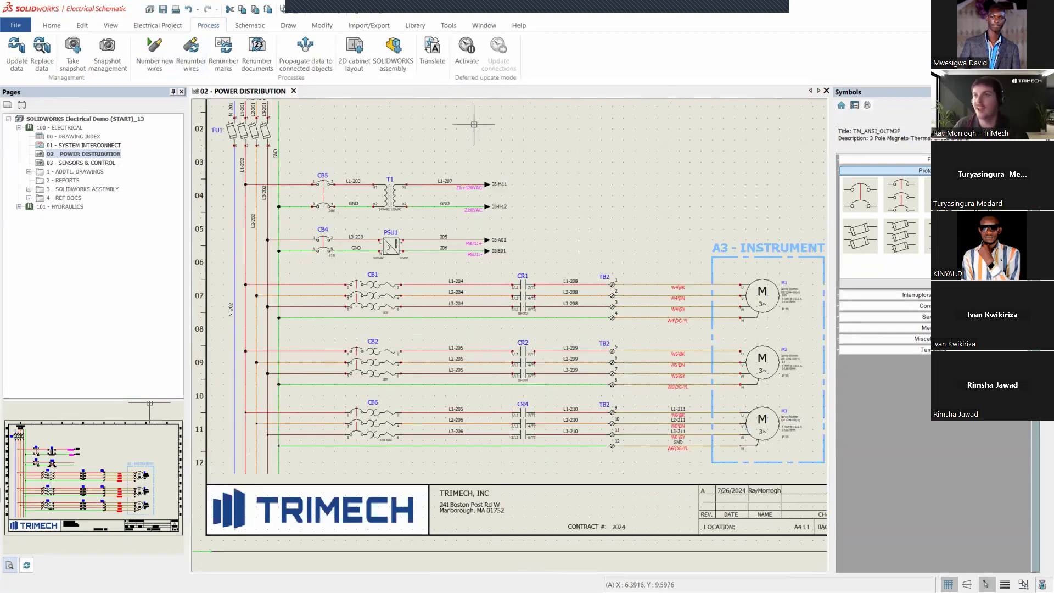
middle_click_drag(513, 163, 460, 188)
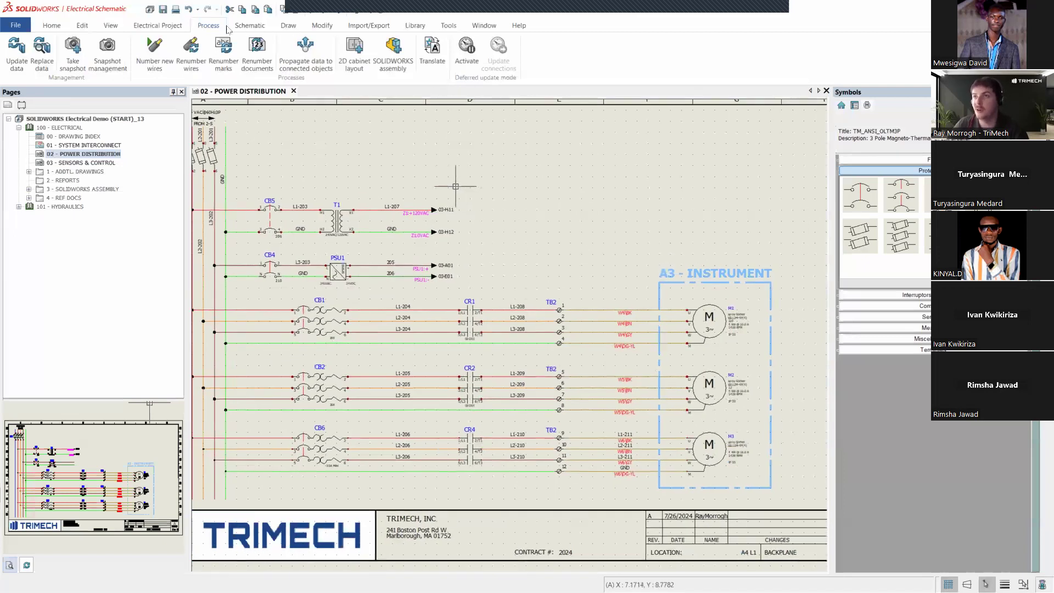
Open the project reports, show the WIRE RUN LIST, and locate its CB1:2 and CB2:6 connections on the schematic.
left_click(522, 69)
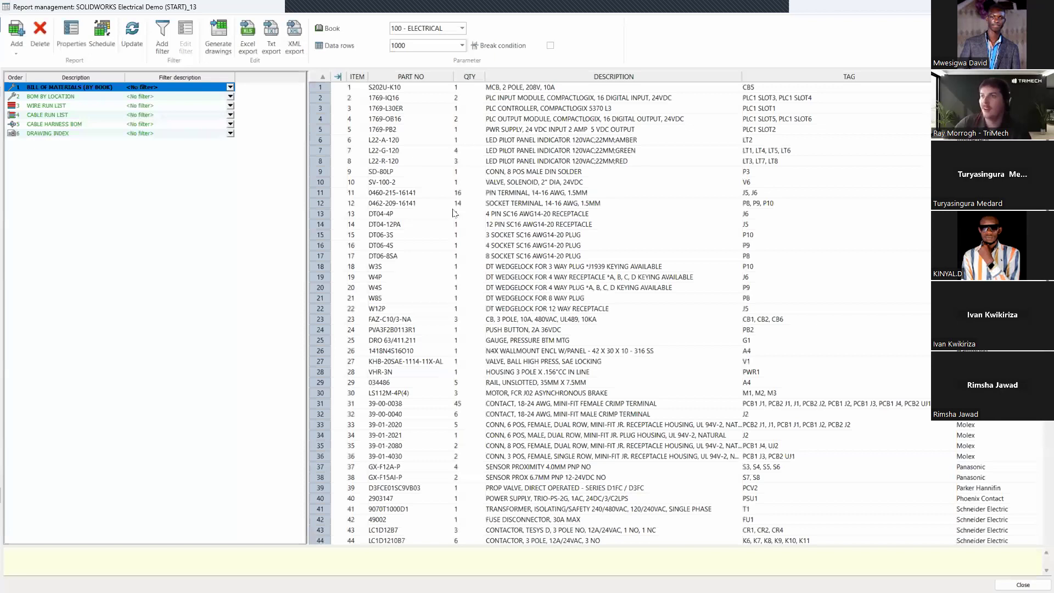
left_click(54, 105)
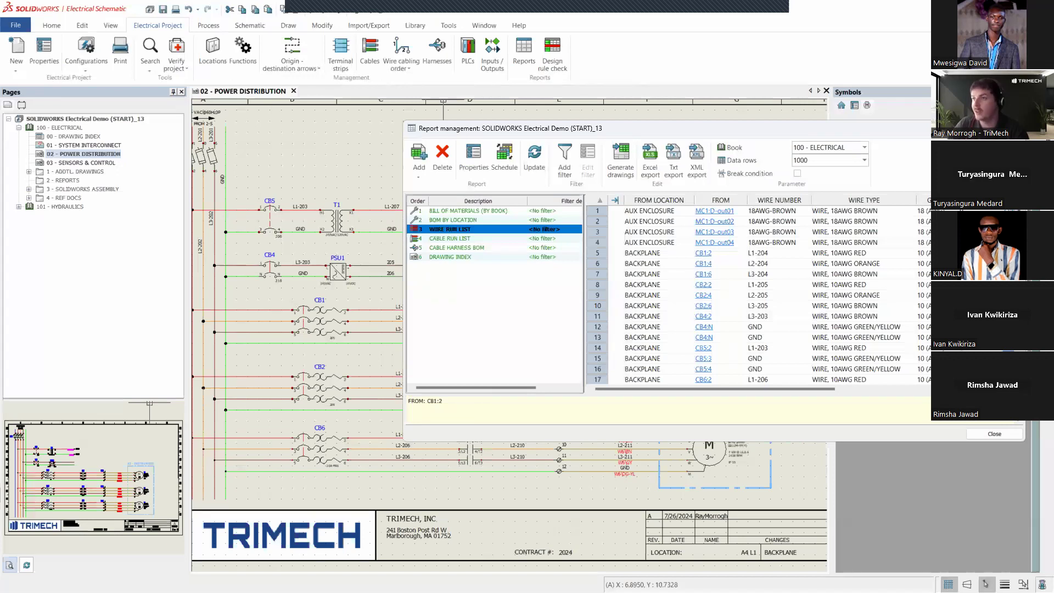
left_click(624, 156)
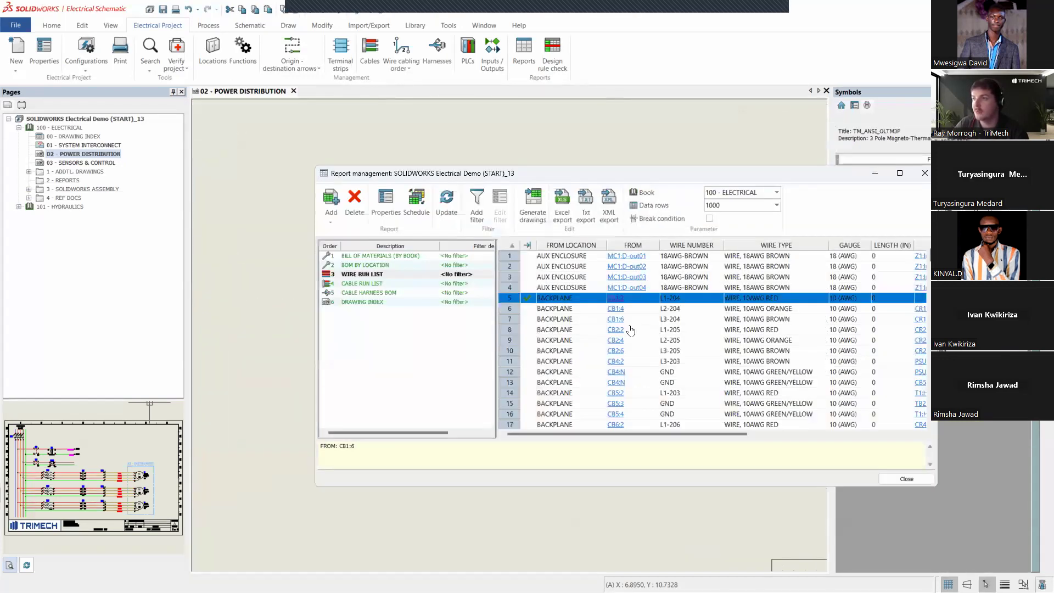
left_click(615, 351)
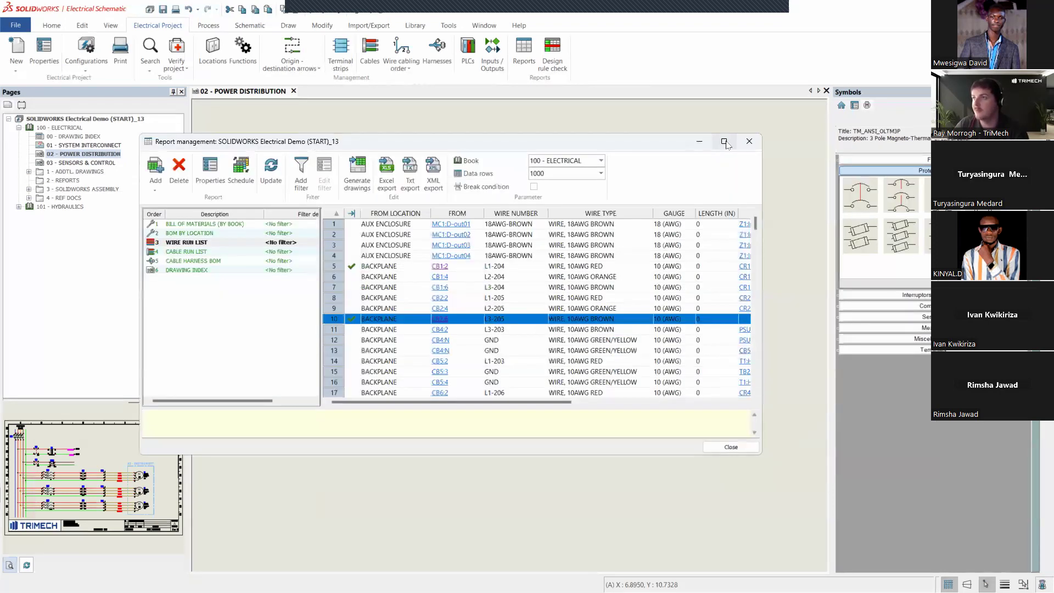
Maximize the report management window and update the WIRE RUN LIST report.
left_click(724, 141)
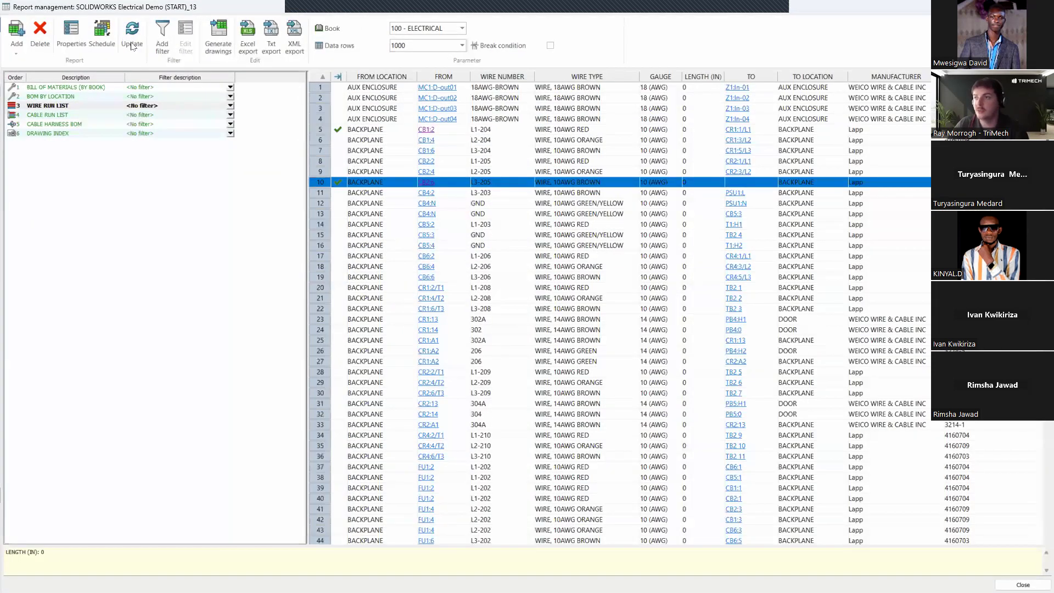
left_click(133, 43)
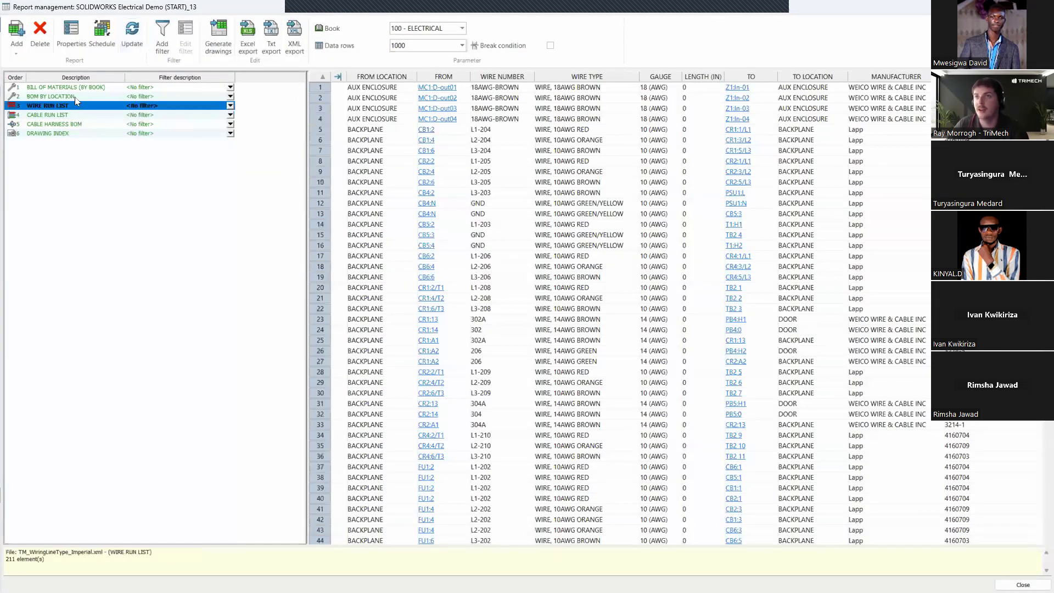
Review the BOM BY LOCATION and BILL OF MATERIALS (BY BOOK) reports, and browse the report configurations available to add.
left_click(81, 96)
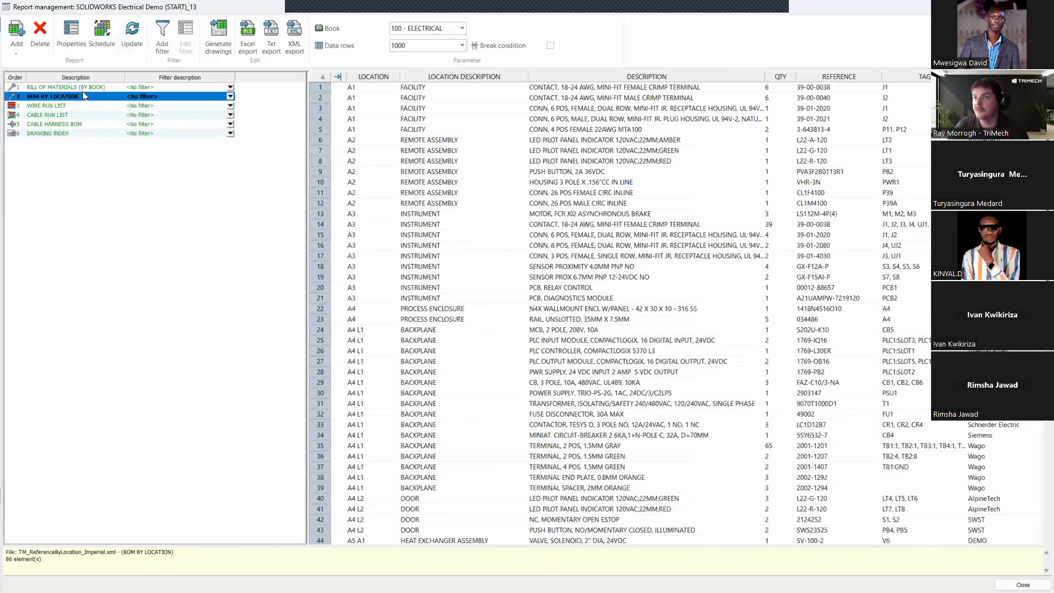
left_click(83, 87)
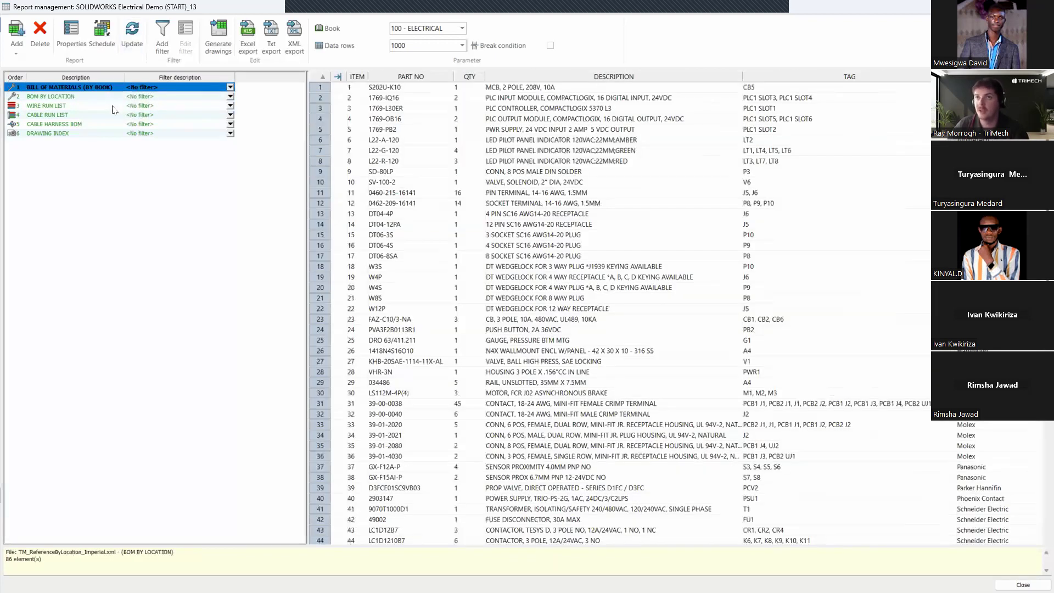
left_click(16, 53)
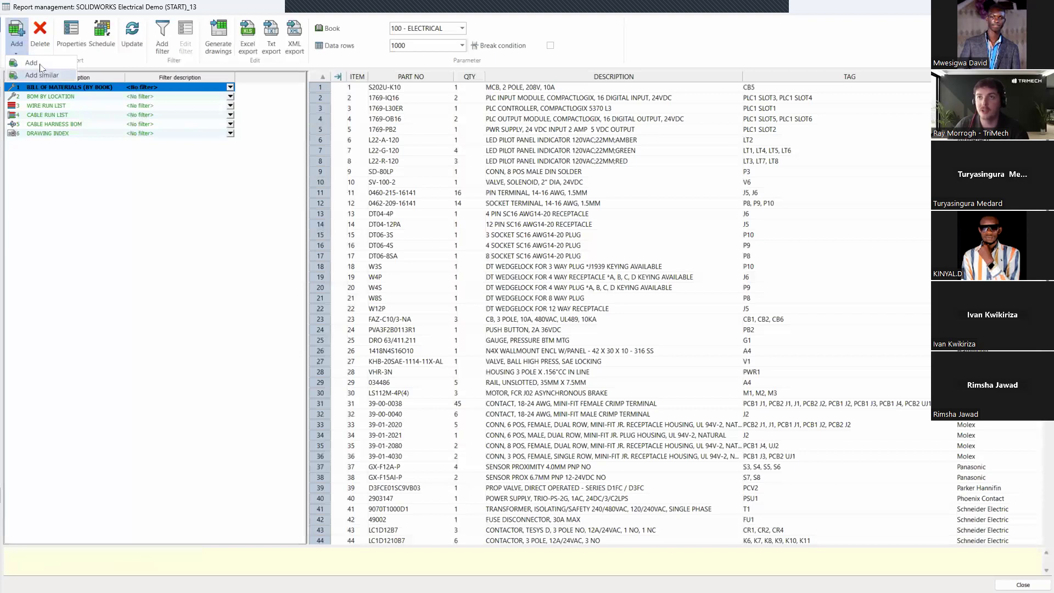
left_click(42, 66)
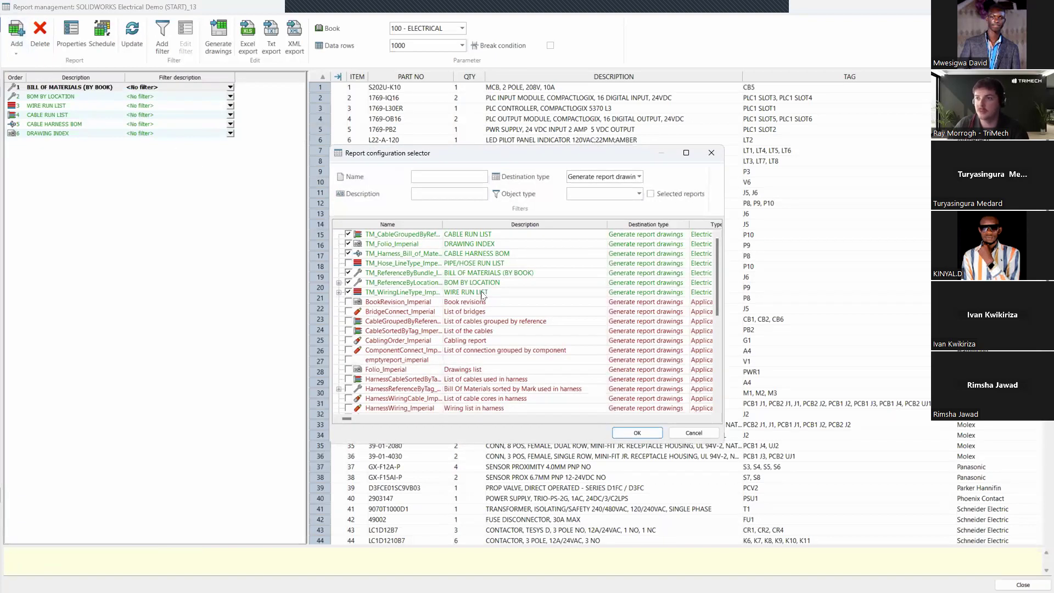
scroll(477, 294, "down", 4)
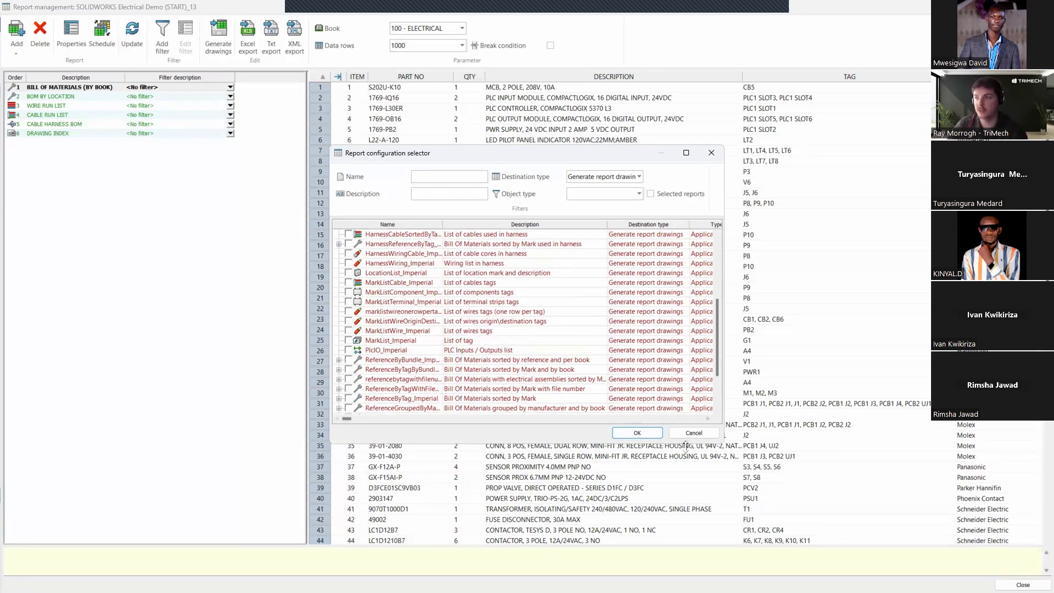
left_click(637, 432)
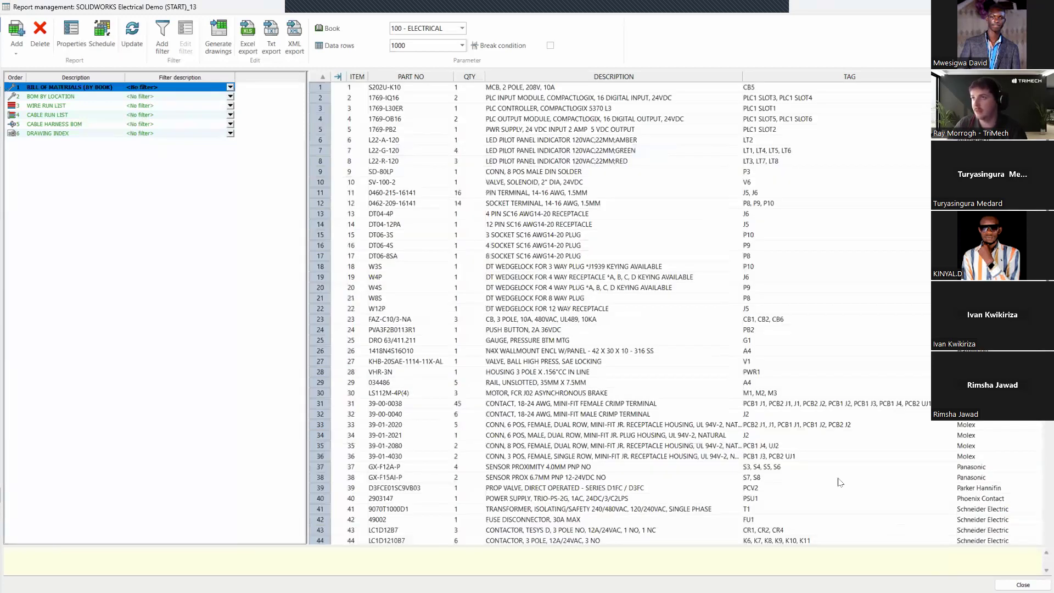
left_click(1022, 585)
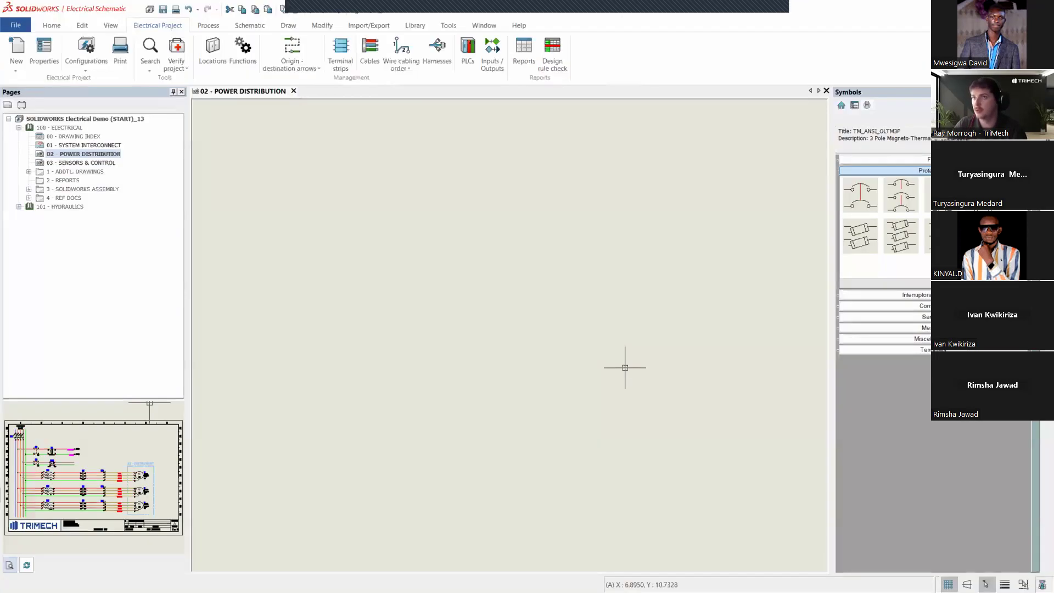
Close page 02 - POWER DISTRIBUTION and open page 03 - SENSORS & CONTROL.
left_click(294, 92)
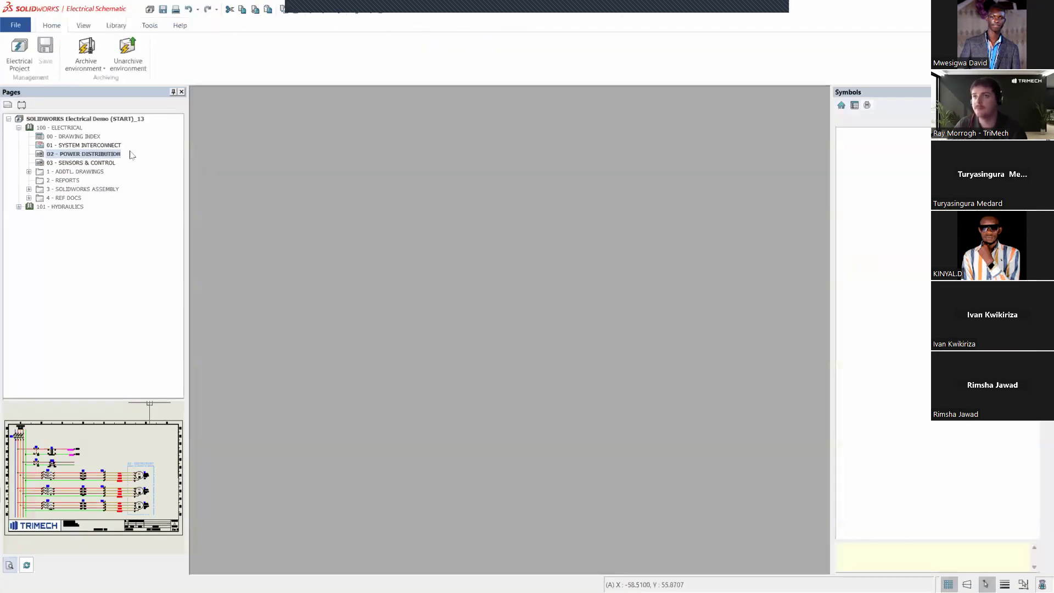
double_click(79, 155)
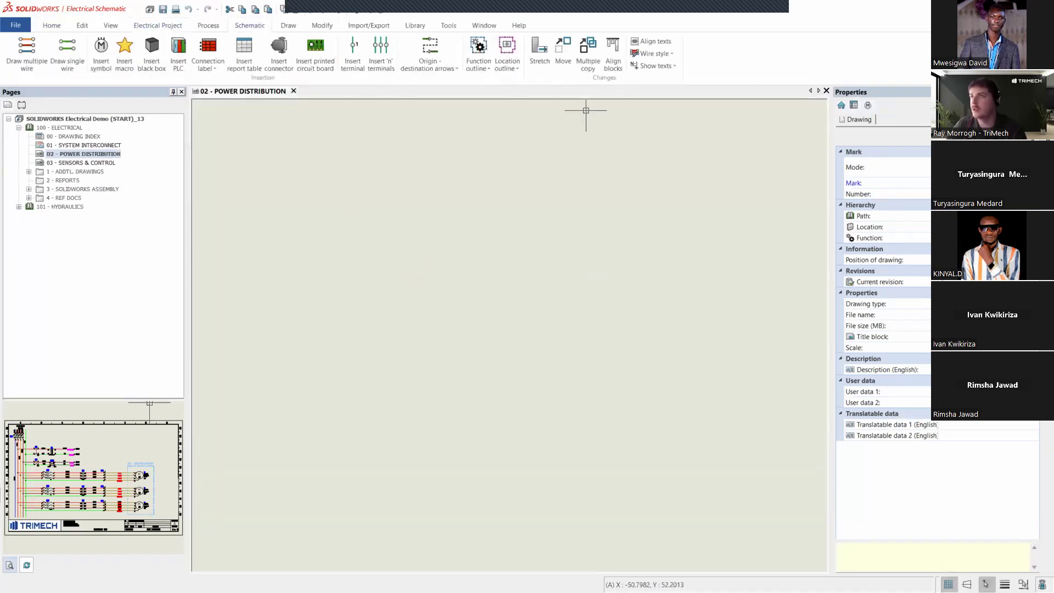
double_click(96, 161)
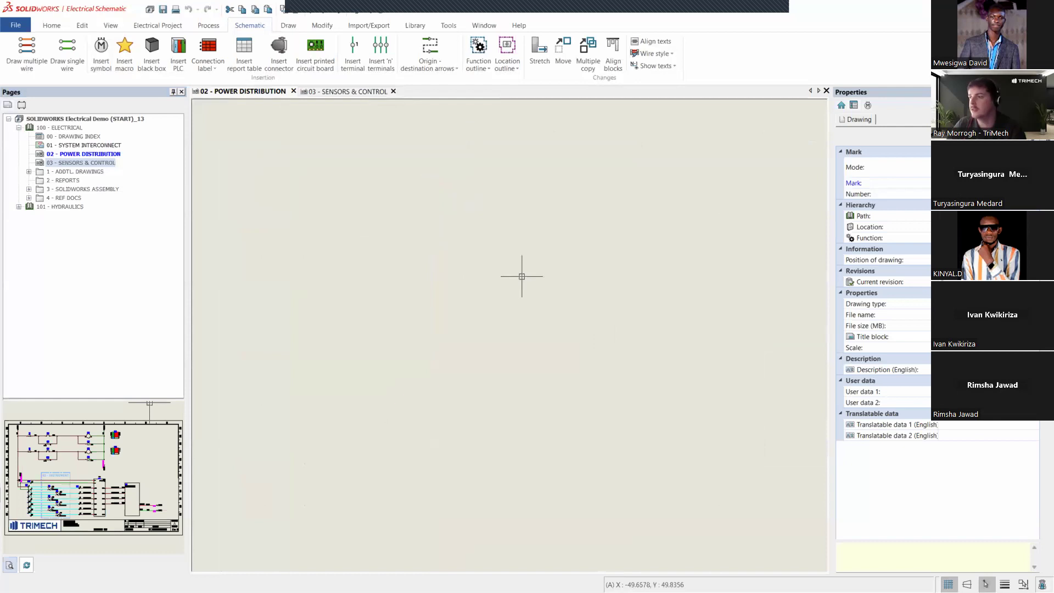
left_click(293, 92)
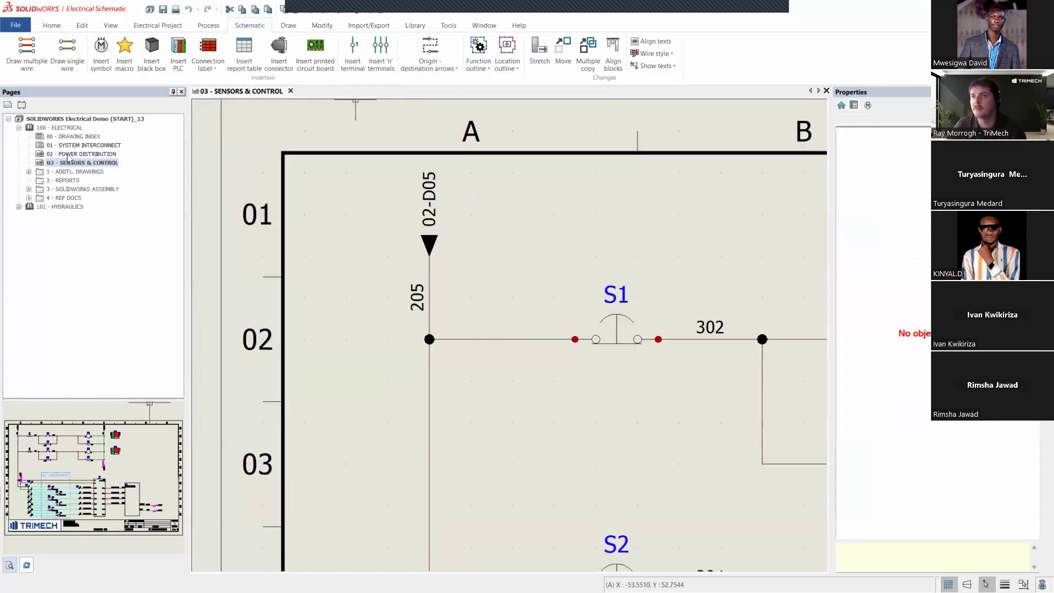
right_click(69, 155)
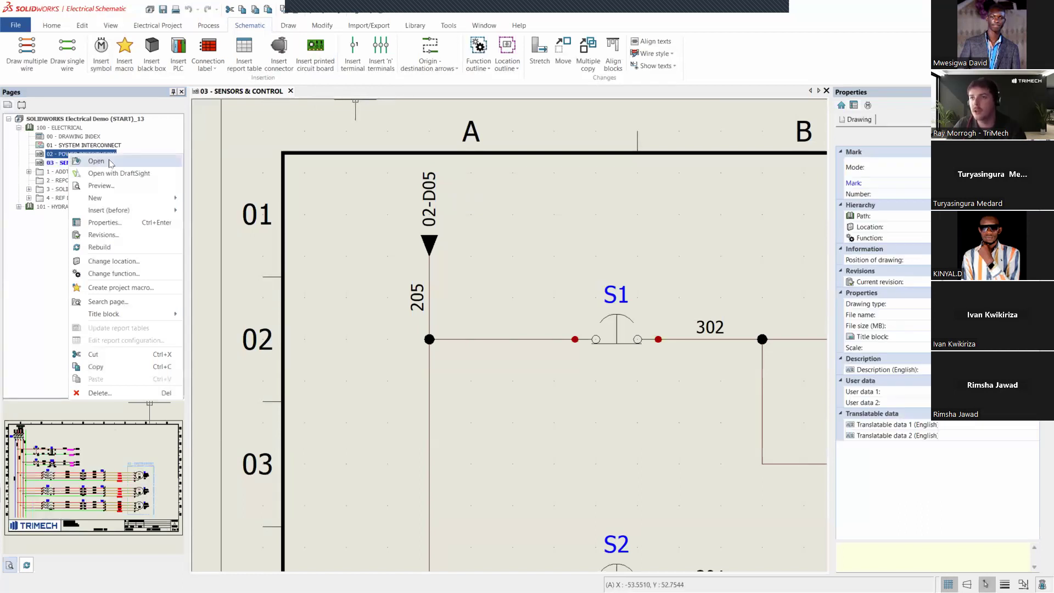
left_click(83, 229)
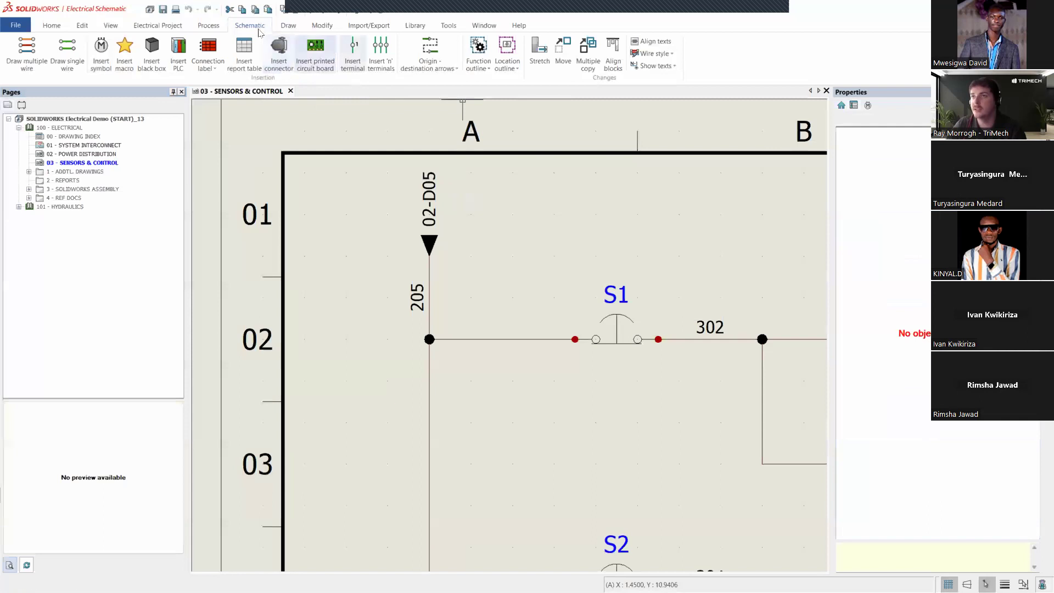
Run the design rule check and locate terminal TB2 9 from the components missing part assignment on the schematic.
left_click(216, 27)
left_click(158, 26)
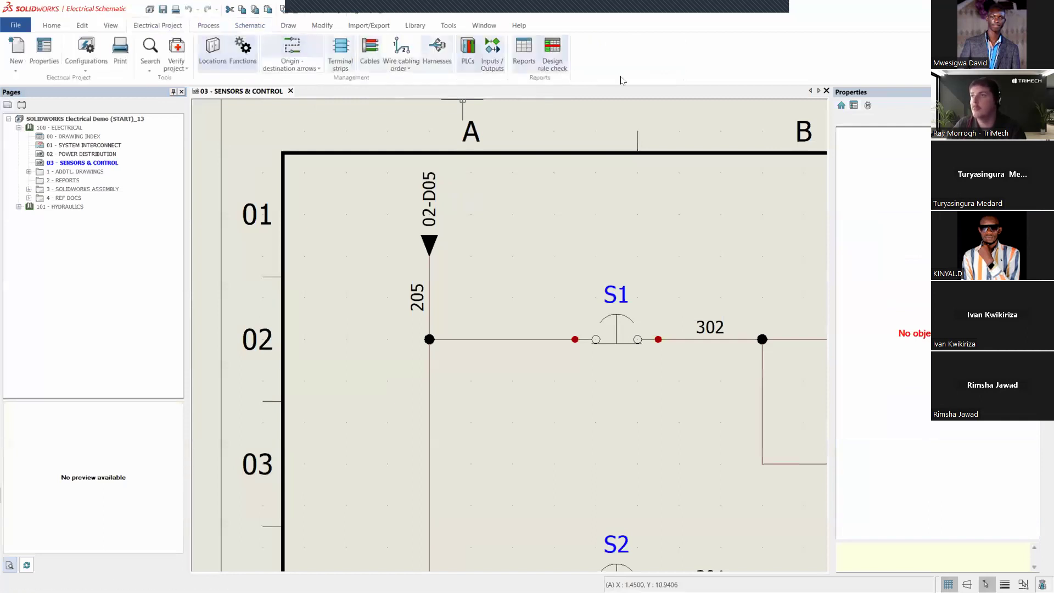
left_click(553, 67)
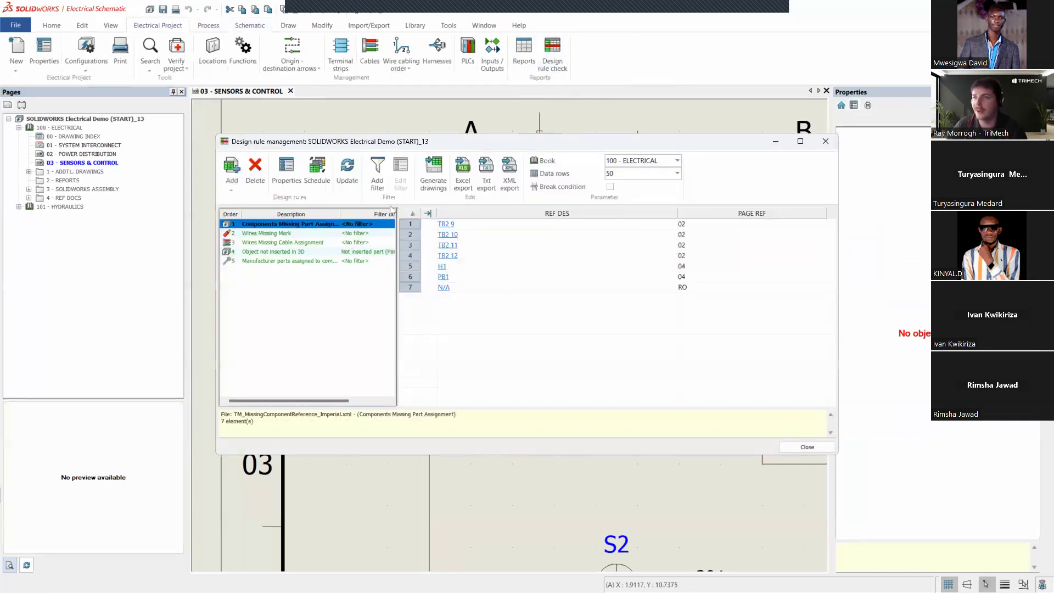
left_click(446, 224)
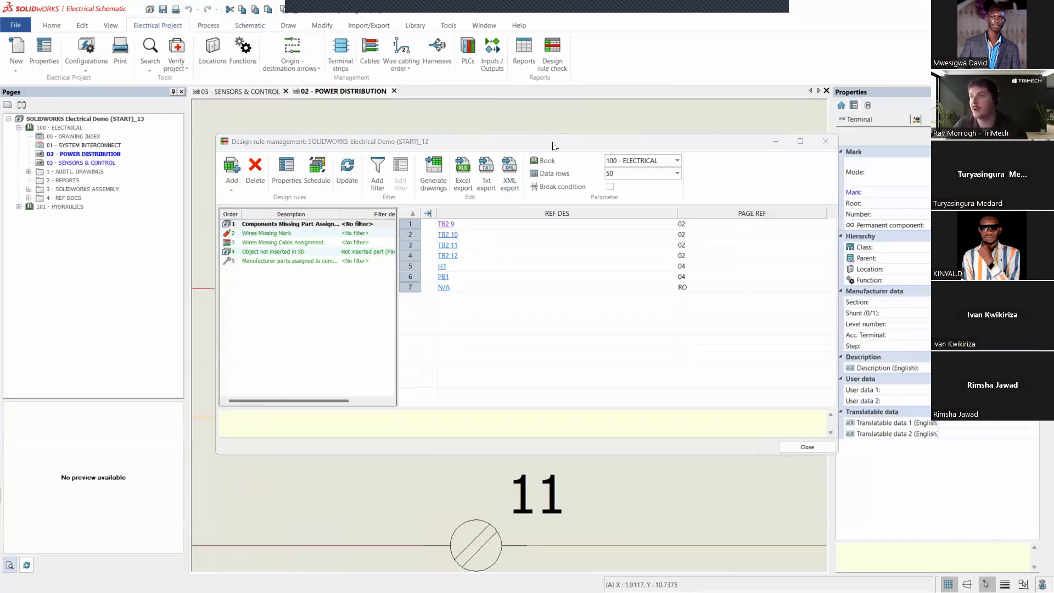
left_click_drag(554, 145, 416, 266)
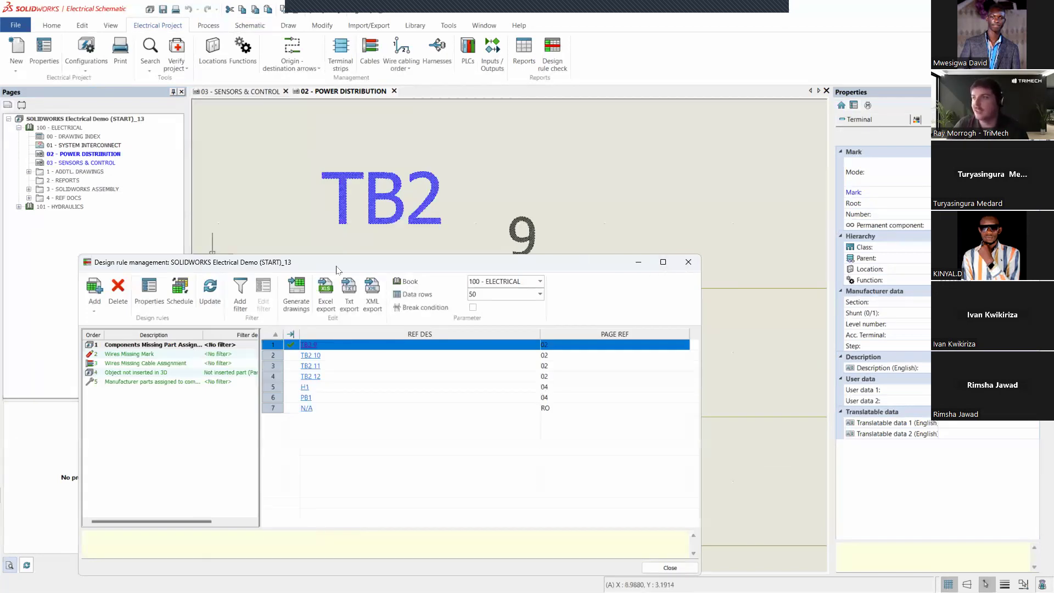
left_click(663, 262)
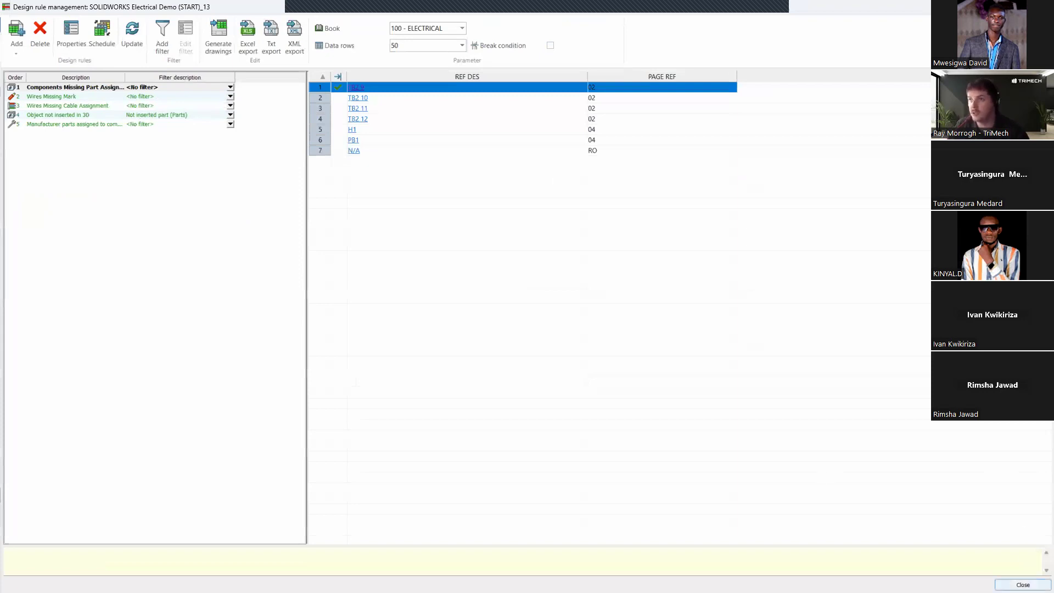
left_click(1022, 584)
Edit terminal strip TB2 and move terminals 9 to 12 directly after terminal 8.
middle_click_drag(622, 364, 597, 270)
scroll(597, 270, "down", 2)
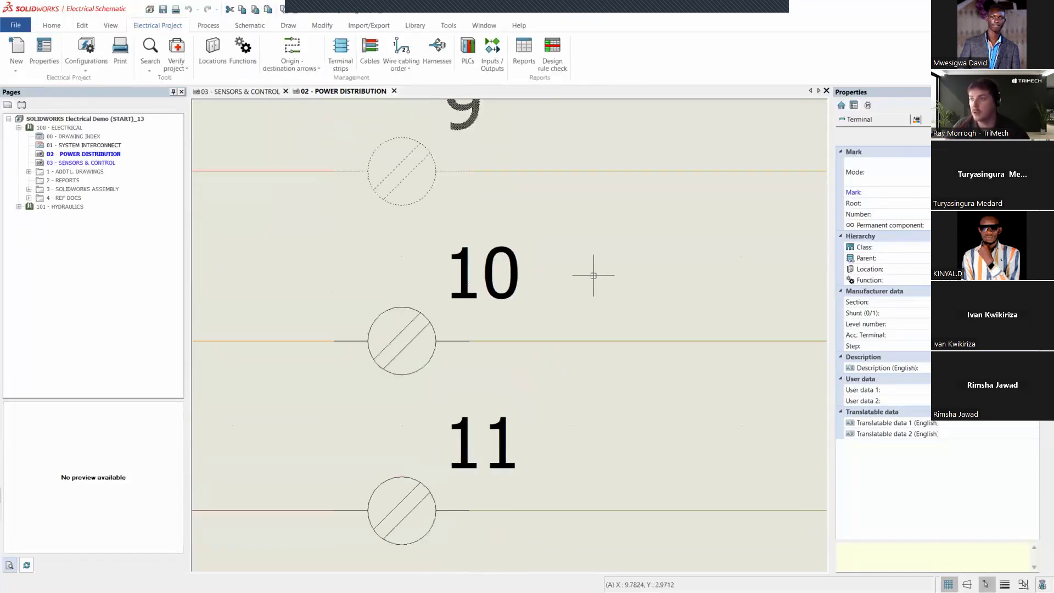
right_click(454, 177)
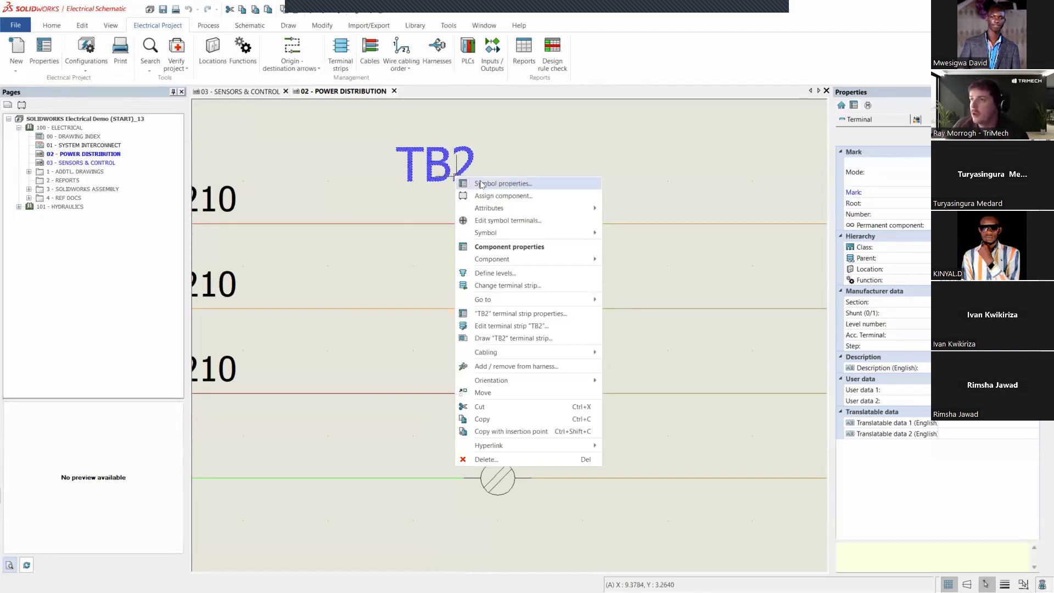
left_click(486, 326)
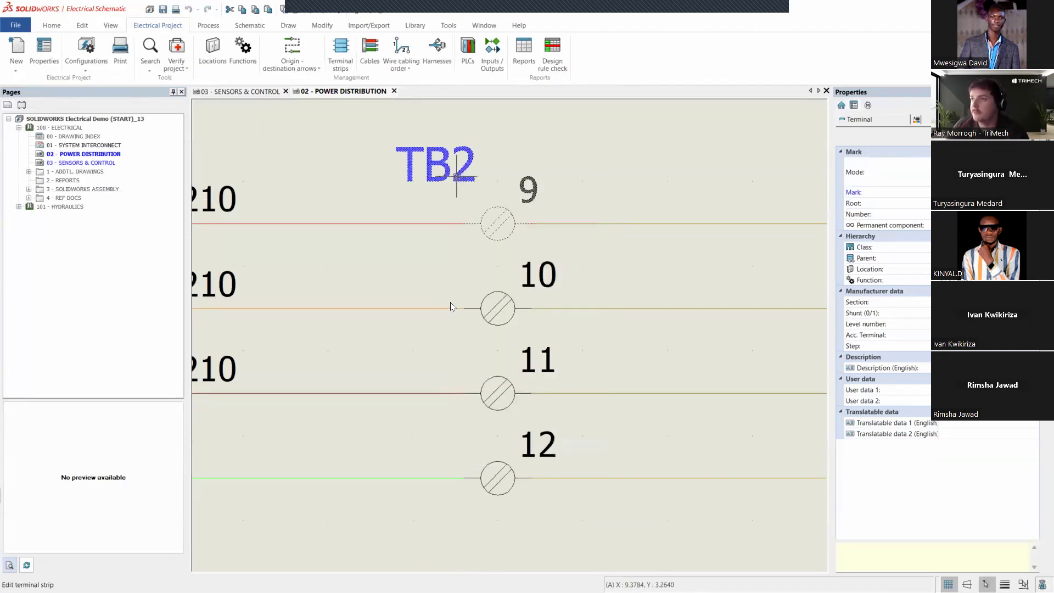
left_click(803, 127)
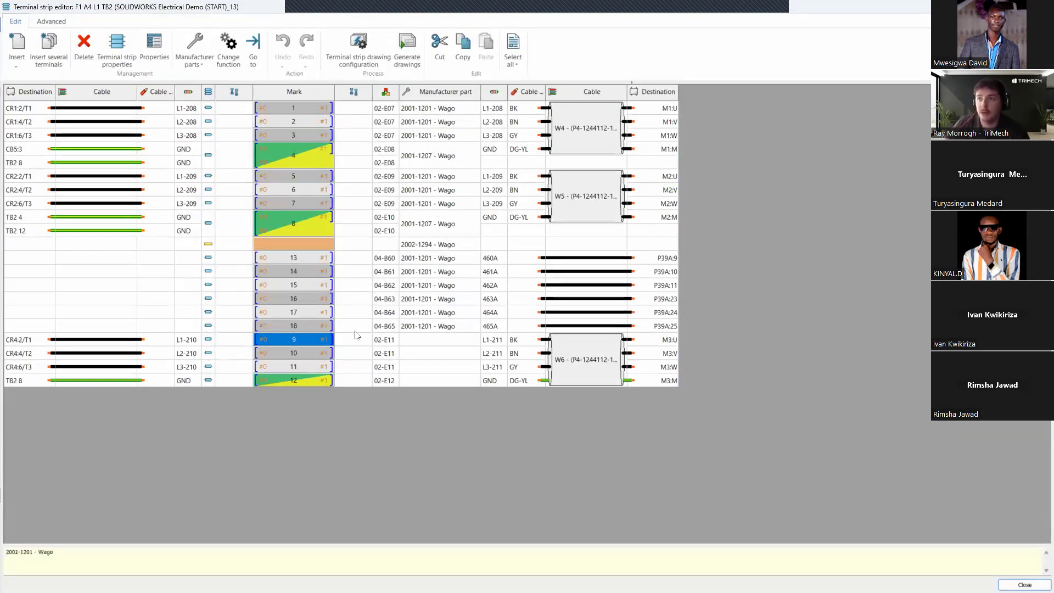
left_click_drag(293, 380, 295, 341)
left_click_drag(291, 247, 293, 242)
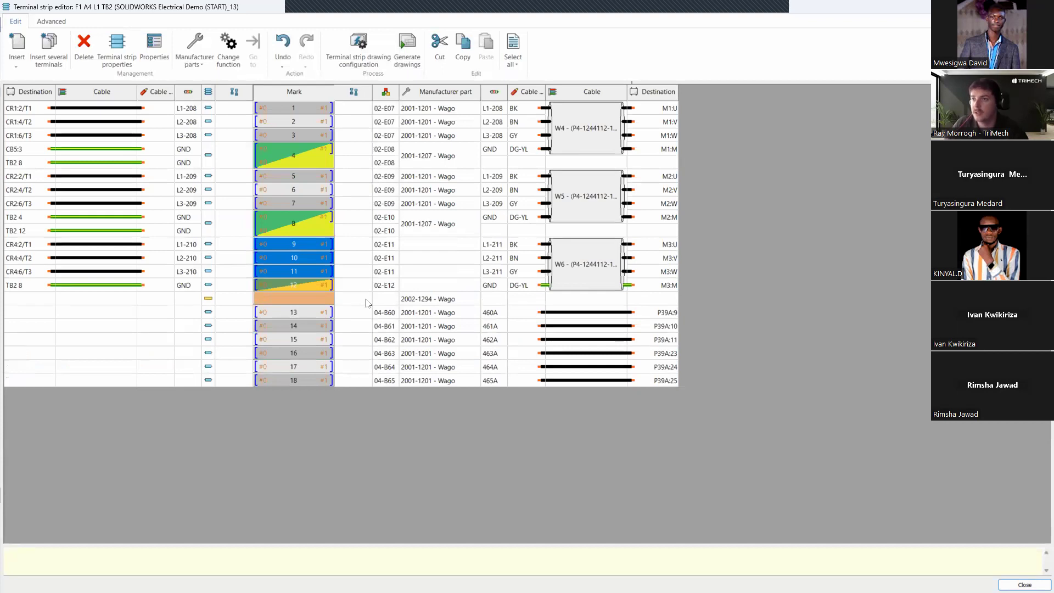
Assign the Wago 2001-1201 manufacturer part to terminals 9, 10 and 11 of TB2.
left_click(439, 246)
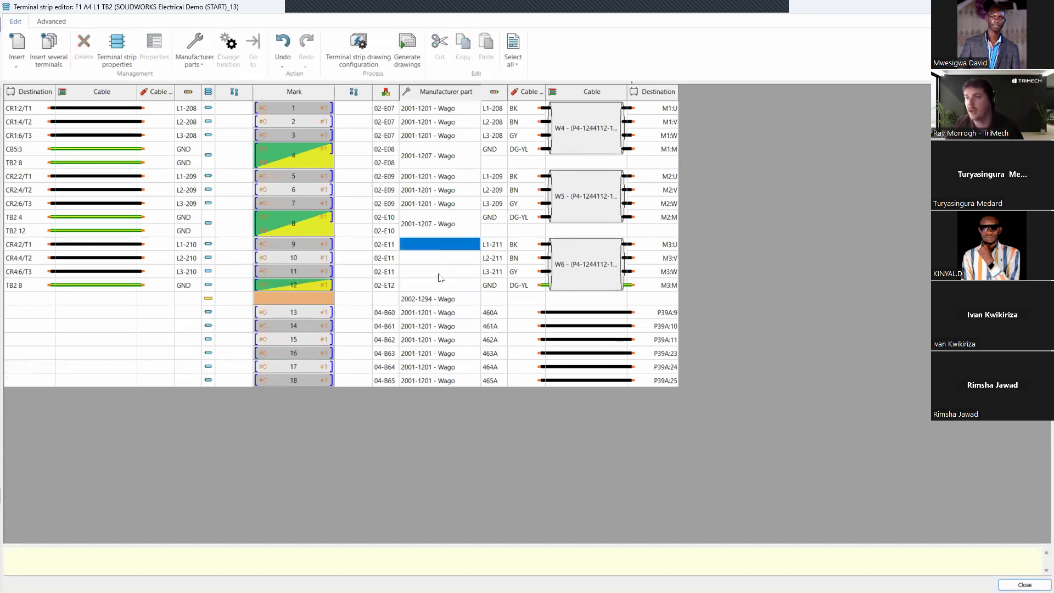
left_click(441, 277, "shift")
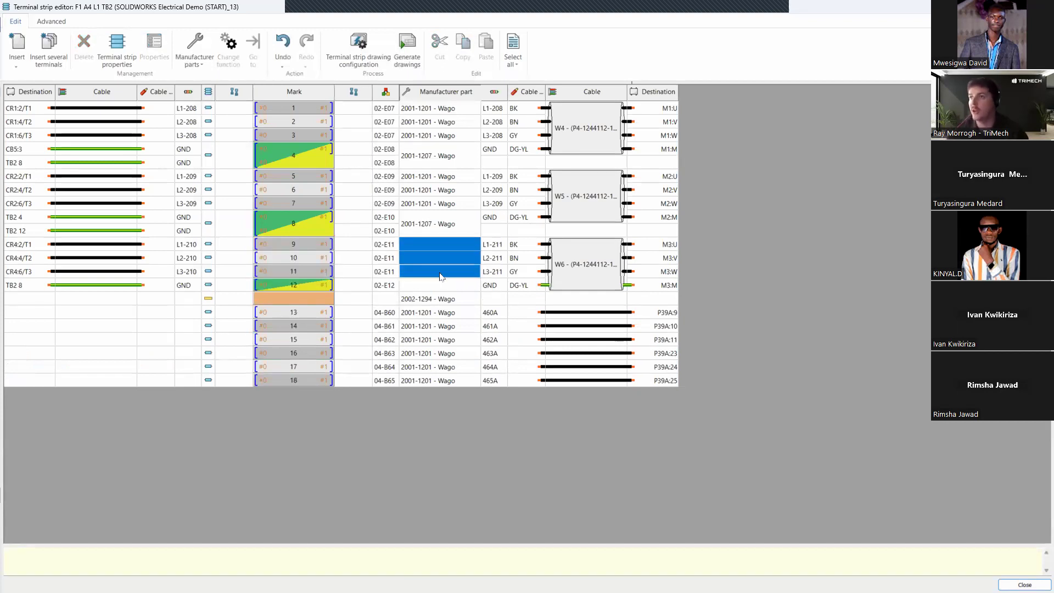
right_click(441, 276)
left_click(465, 279)
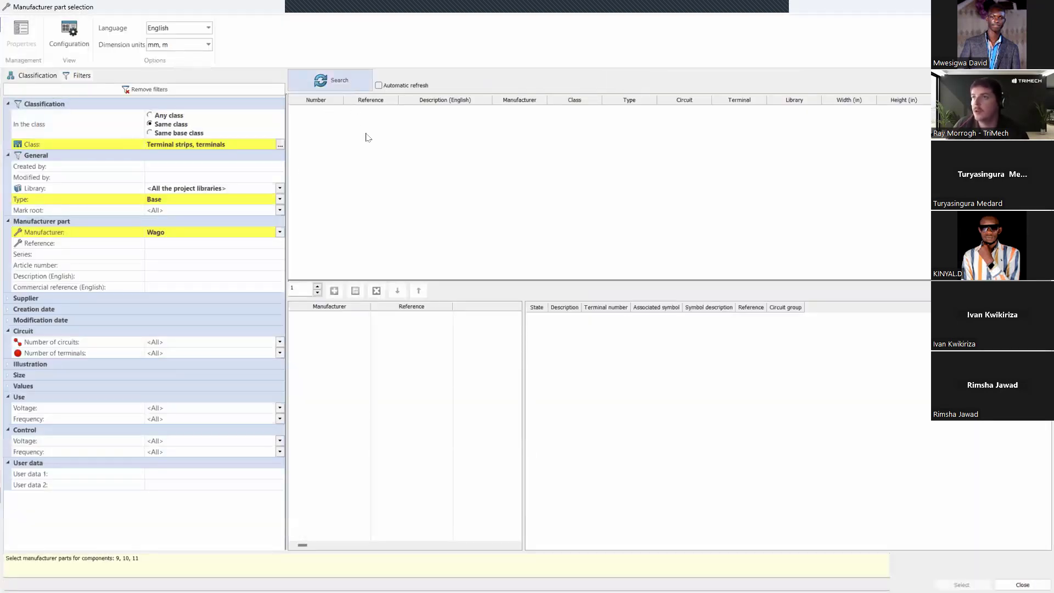
left_click(374, 119)
left_click(334, 291)
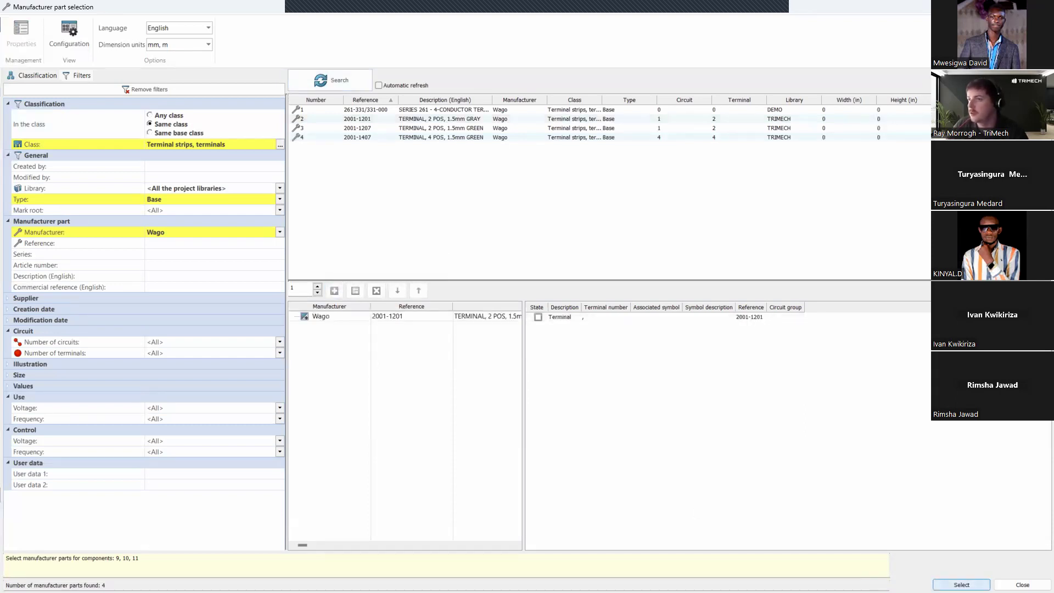
left_click(961, 585)
Assign the green Wago 2001-1207 manufacturer part to ground terminal 12 of TB2.
left_click(437, 286)
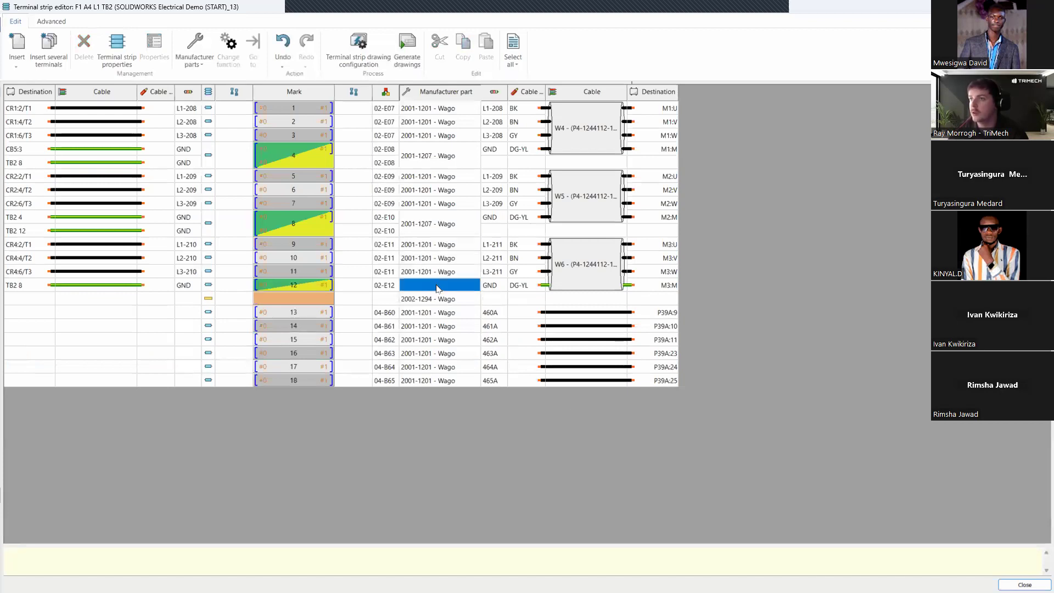
right_click(438, 288)
left_click(464, 293)
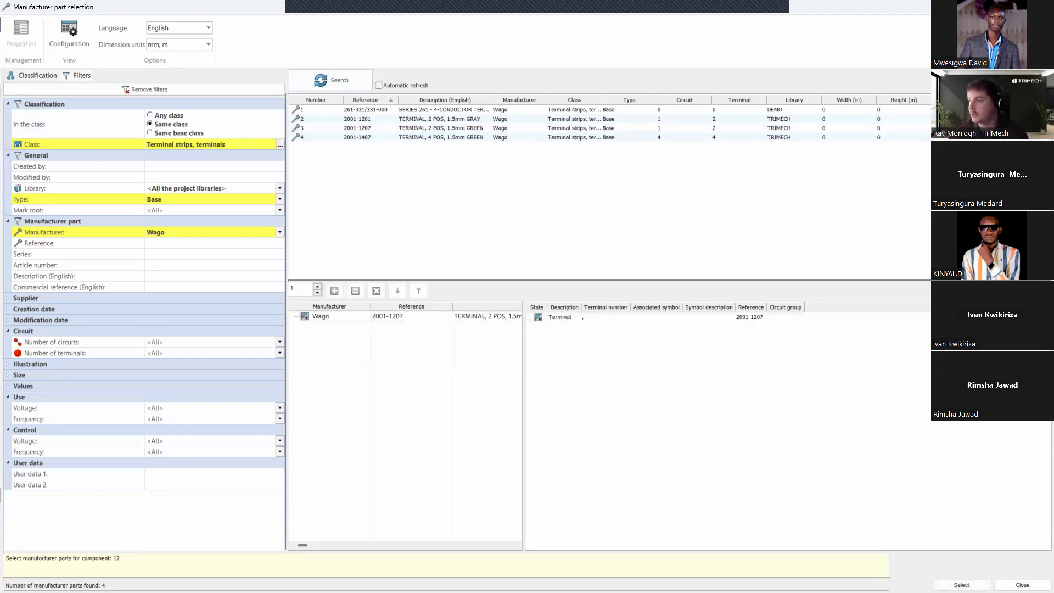
left_click(961, 585)
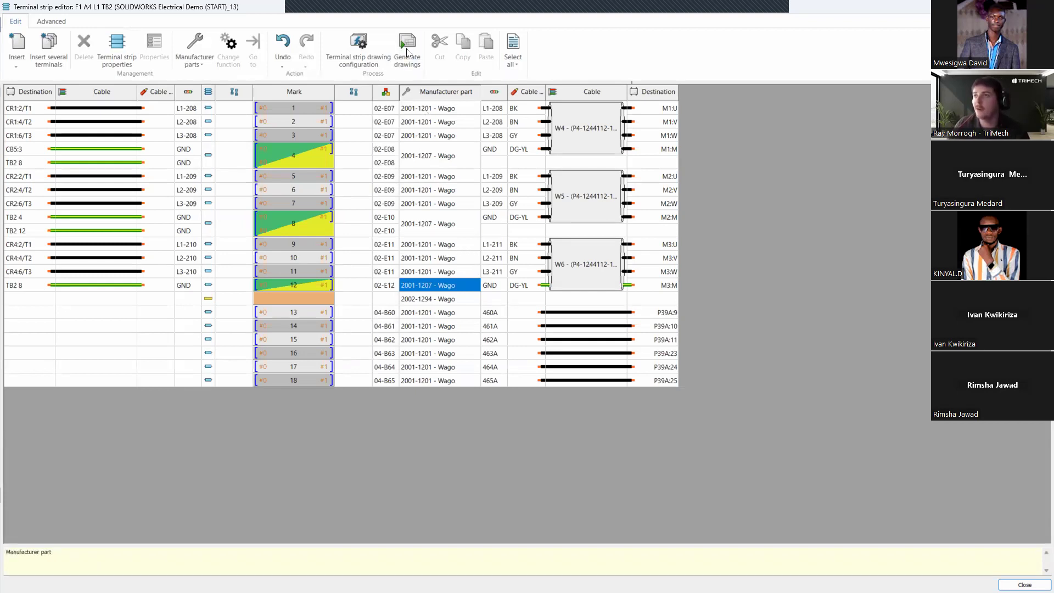
Generate the TB2 terminal strip drawing in the 2 - REPORTS folder and open the generated page.
left_click(408, 54)
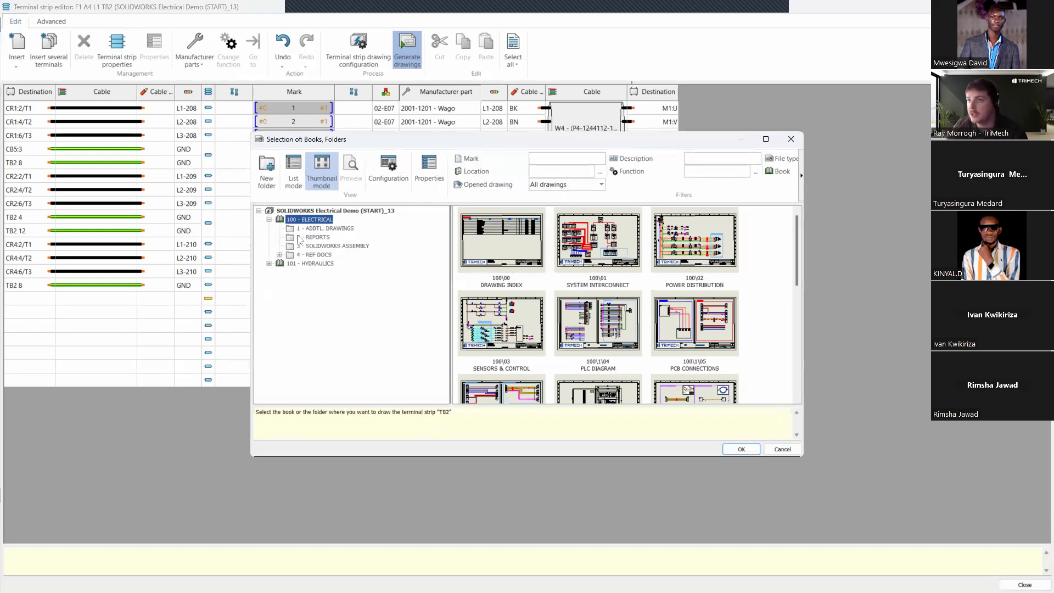
left_click(303, 238)
left_click(738, 449)
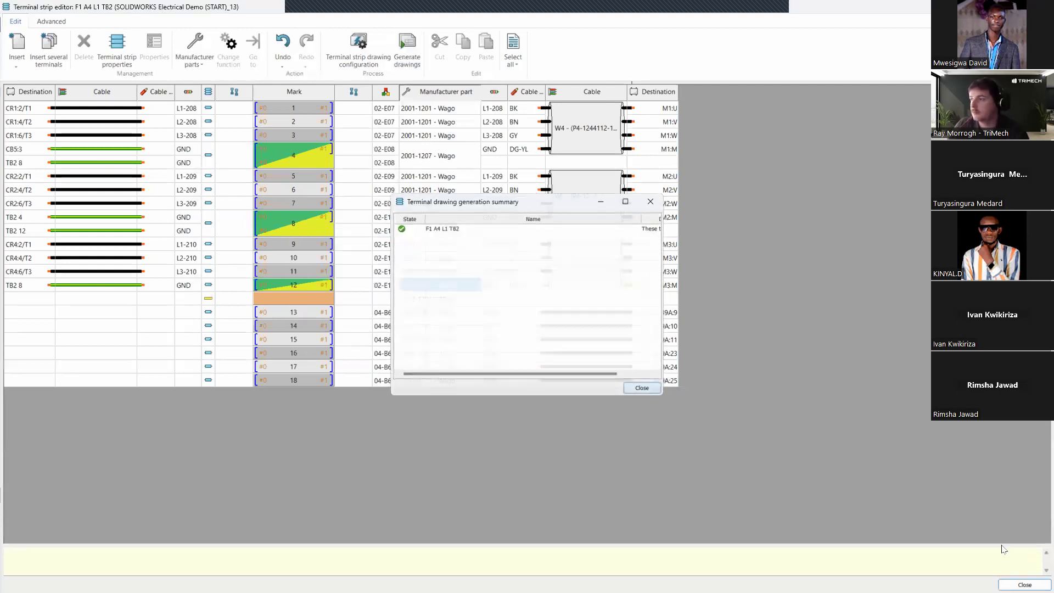
left_click(642, 388)
left_click(1022, 583)
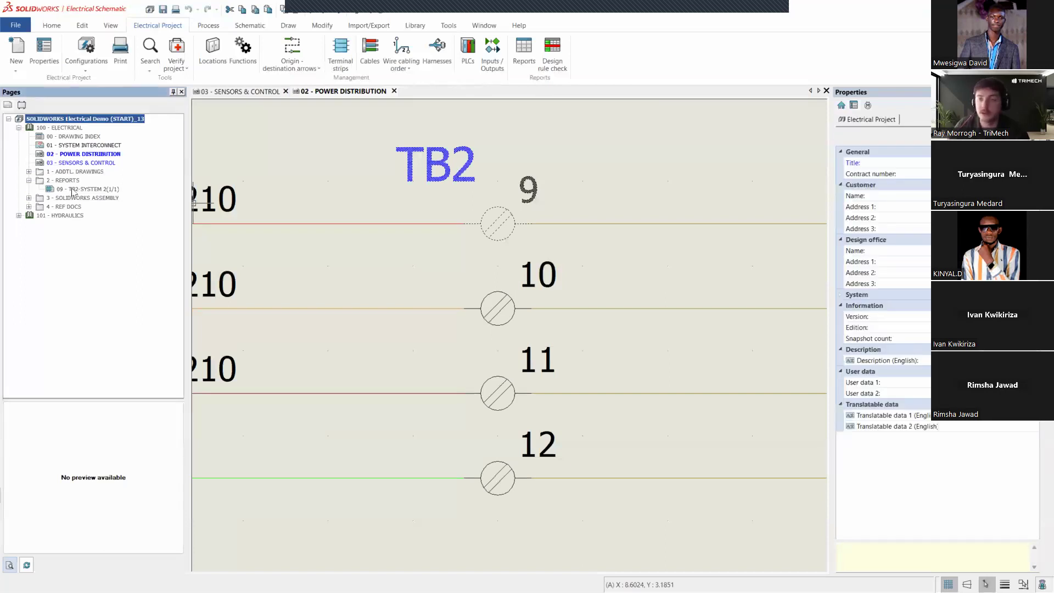
double_click(72, 190)
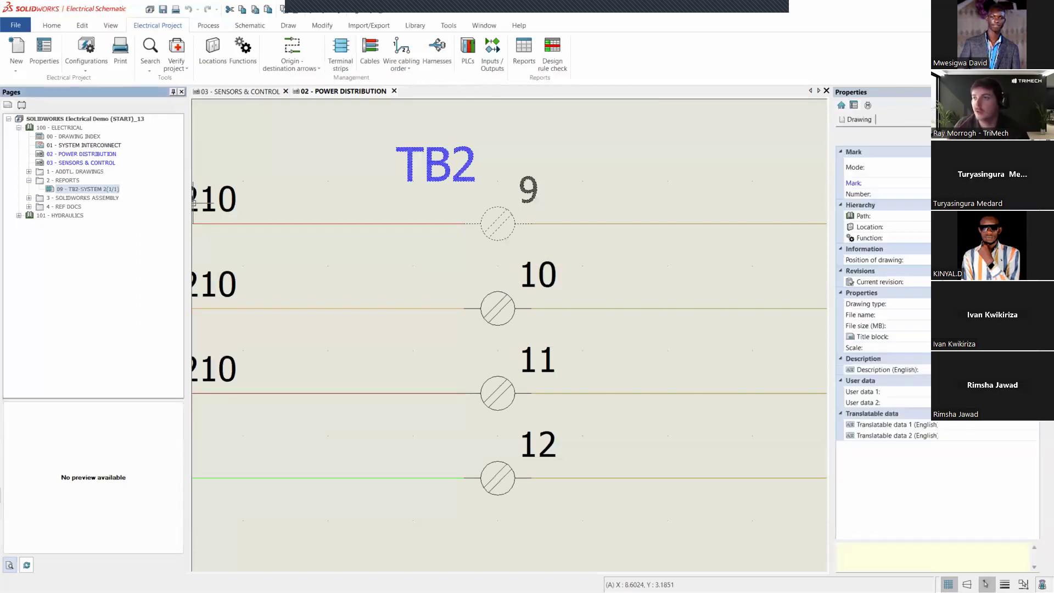
scroll(397, 324, "up", 5)
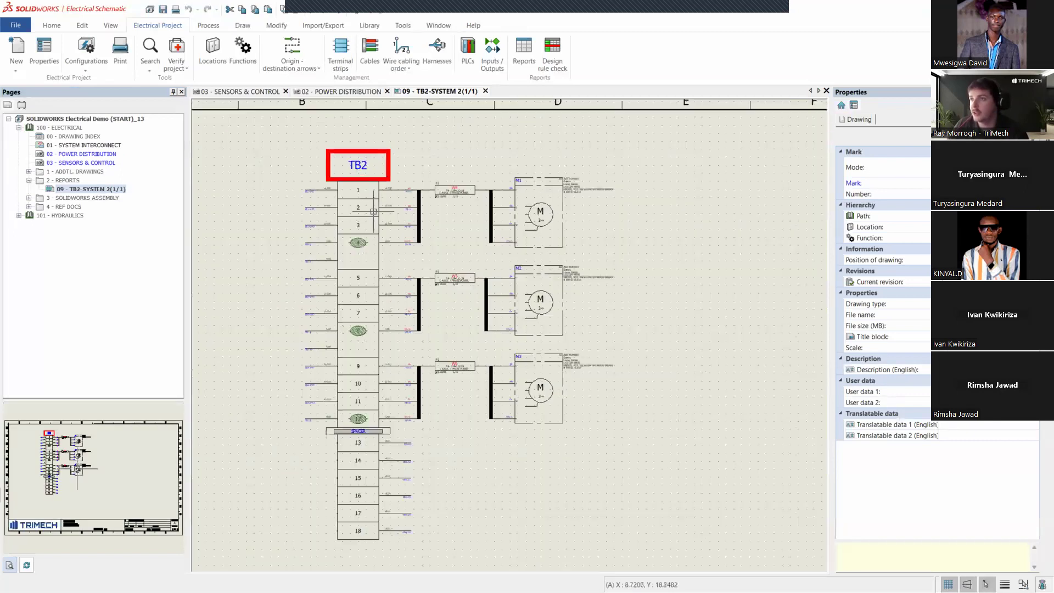
Inspect the generated TB2 terminal strip page, including its terminals, the cables to motors M1 to M3, and the title block.
scroll(456, 206, "up", 1)
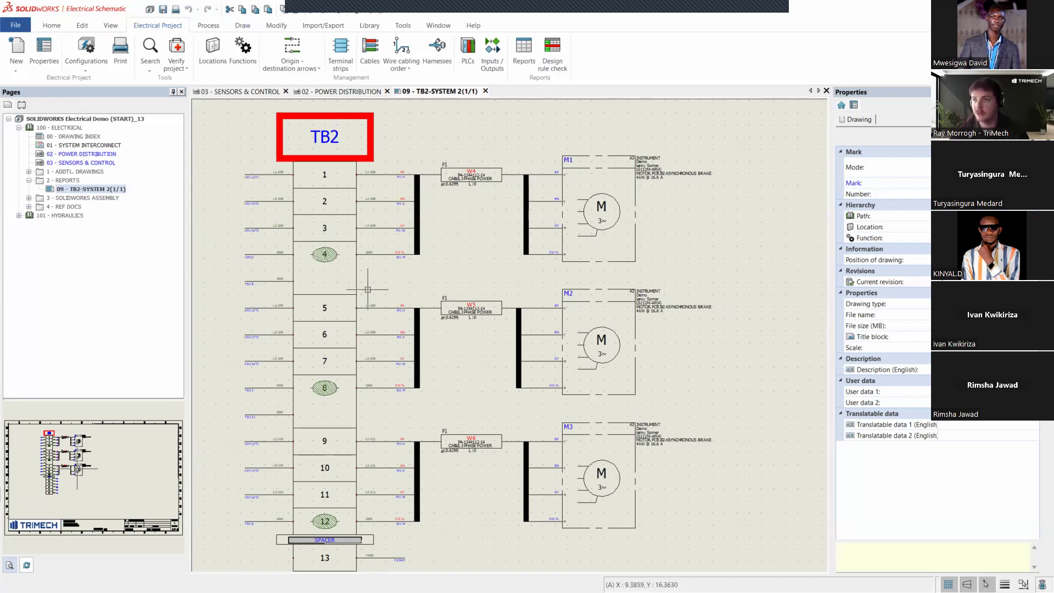
middle_click_drag(478, 372, 475, 123)
scroll(491, 264, "up", 1)
scroll(495, 265, "down", 3)
scroll(642, 358, "down", 4)
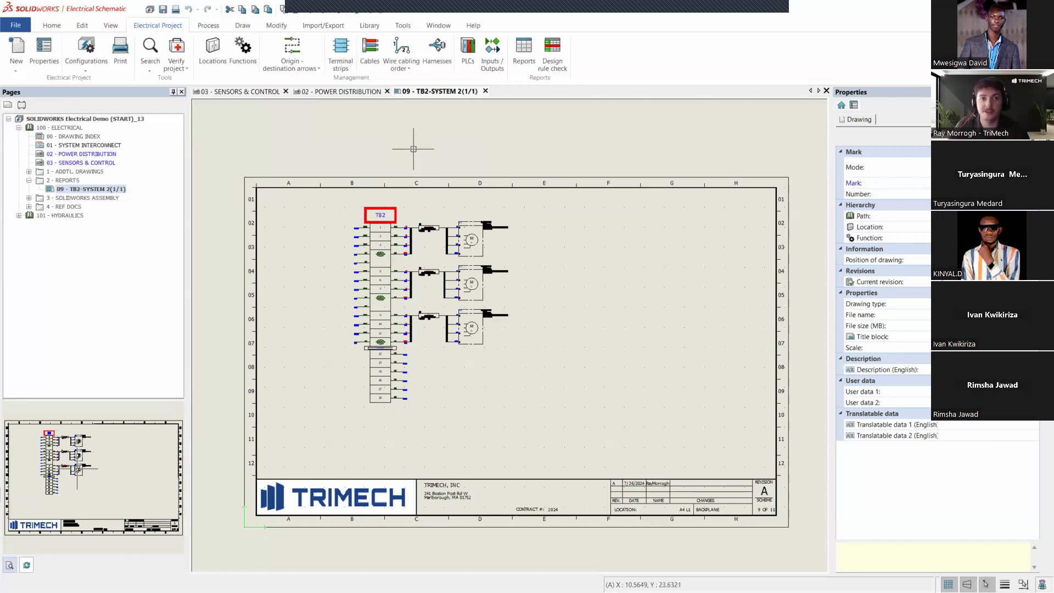
Start generating report drawings from report management and exclude the DRAWING INDEX of book 100.
left_click(525, 53)
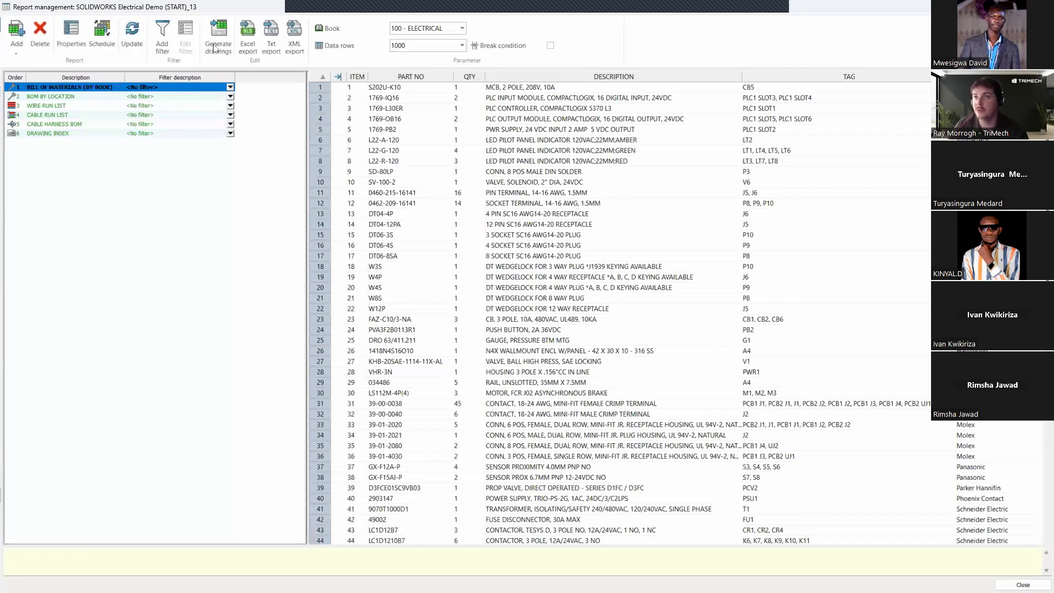
left_click(216, 48)
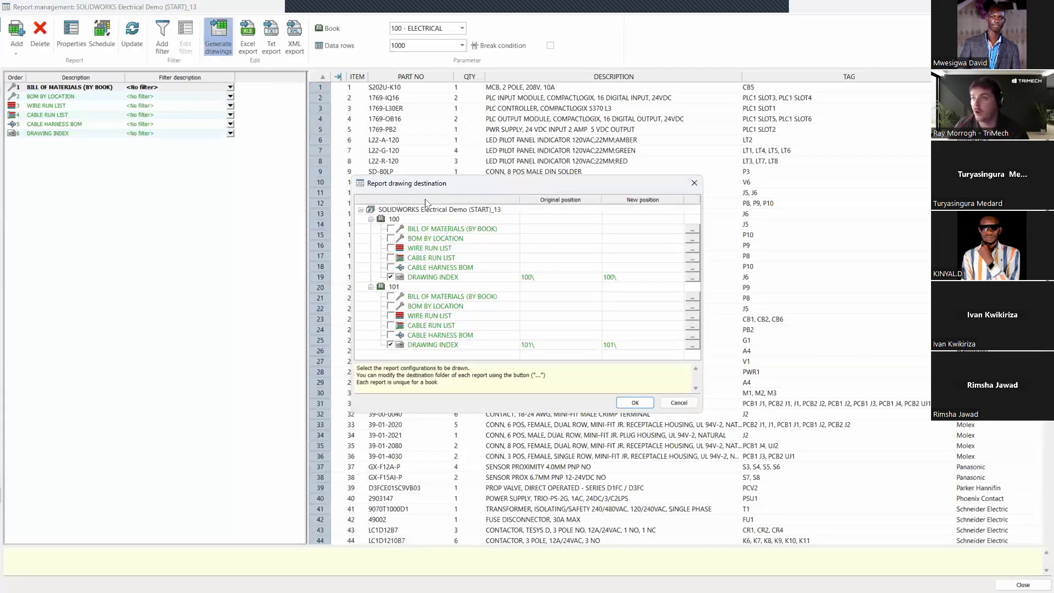
left_click(390, 277)
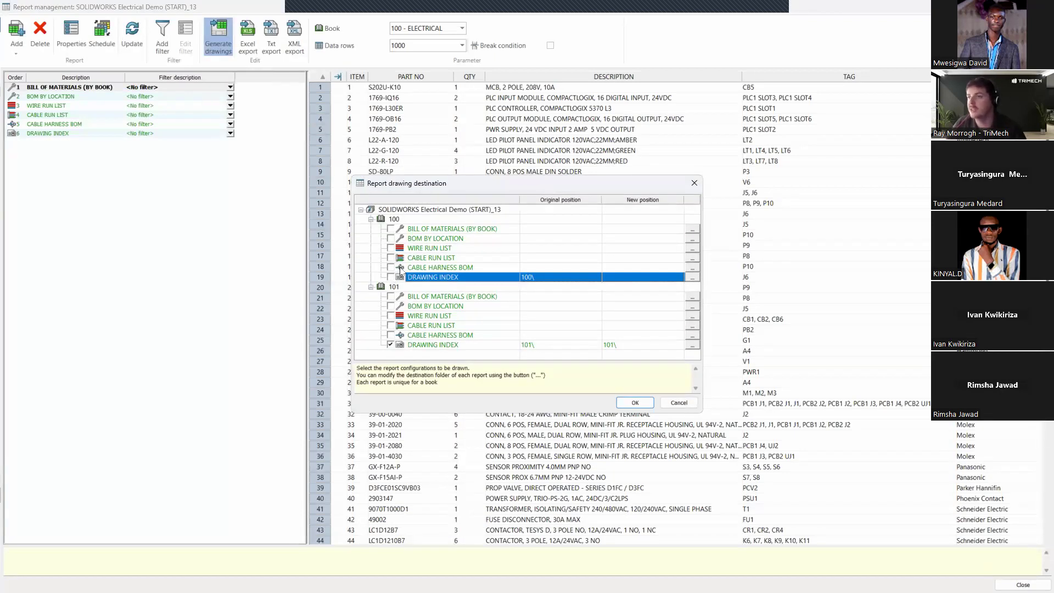
left_click(413, 266)
left_click(416, 257)
left_click(424, 230)
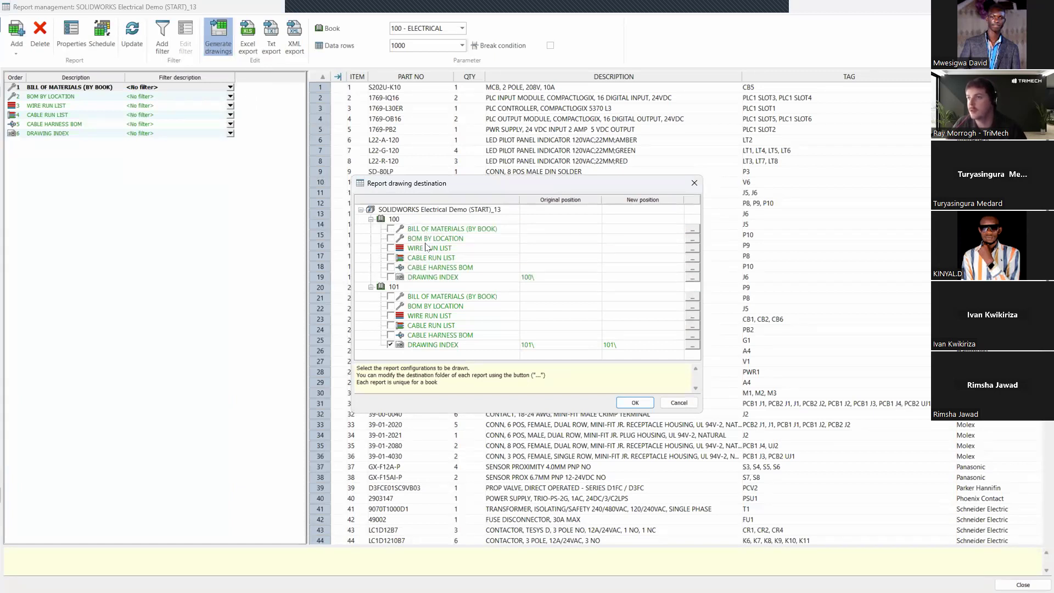
left_click(425, 240)
left_click(427, 229, "shift")
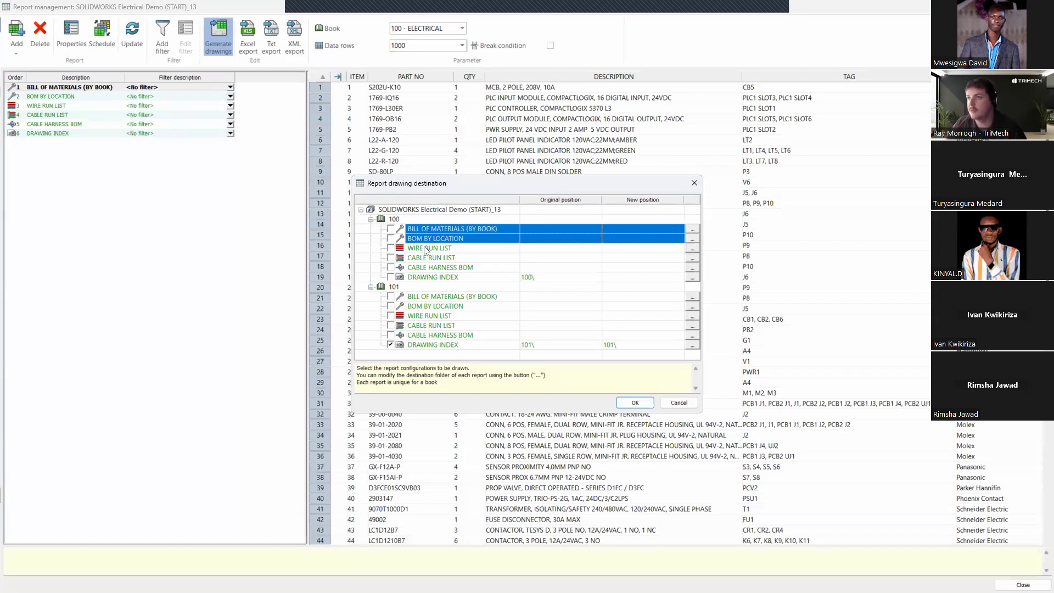
left_click(429, 249, "shift")
left_click(427, 230)
left_click(426, 240)
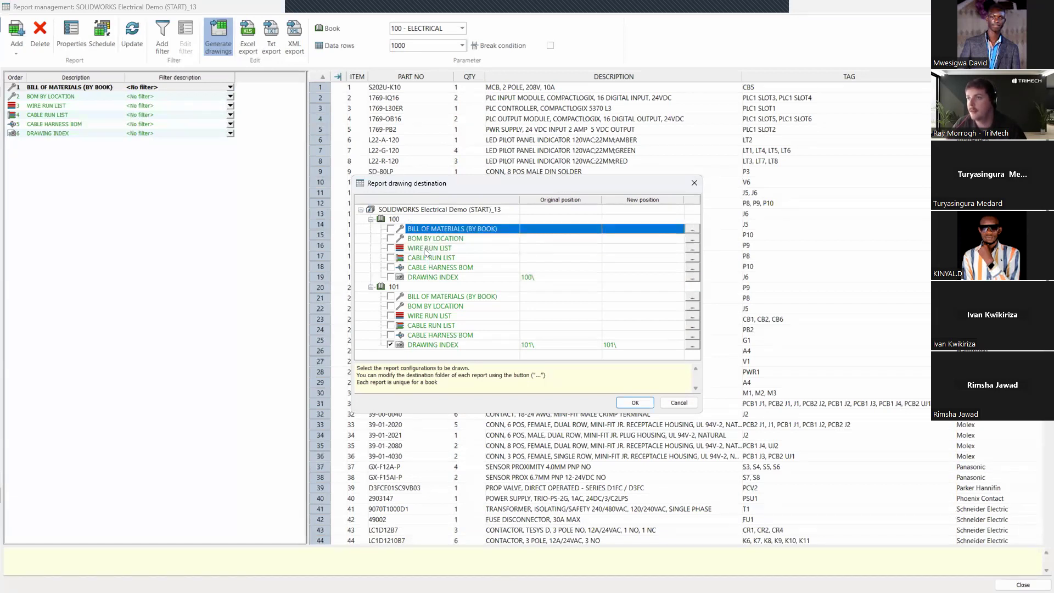
Include book 100's CABLE HARNESS BOM, CABLE RUN LIST, WIRE RUN LIST, BOM BY LOCATION and BILL OF MATERIALS (BY BOOK) in the generation.
left_click(390, 267)
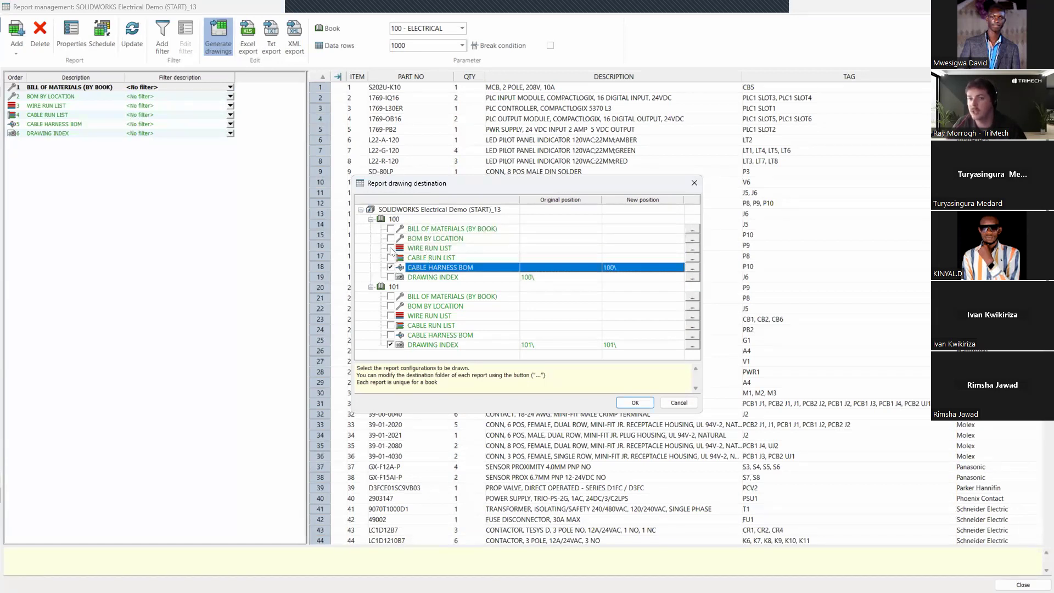
left_click(391, 257)
left_click(390, 248)
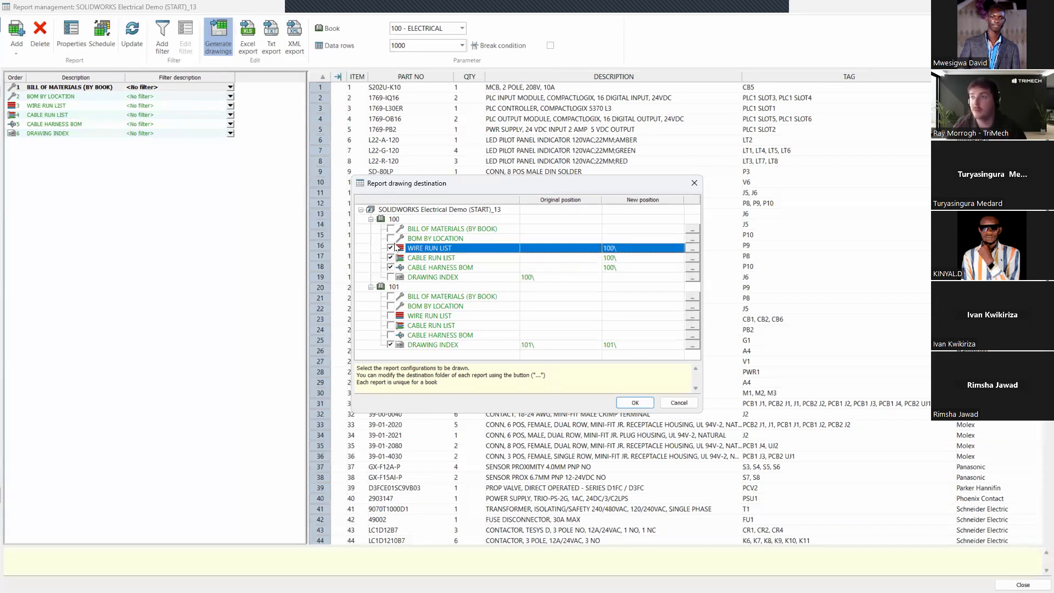
left_click(390, 238)
left_click(390, 229)
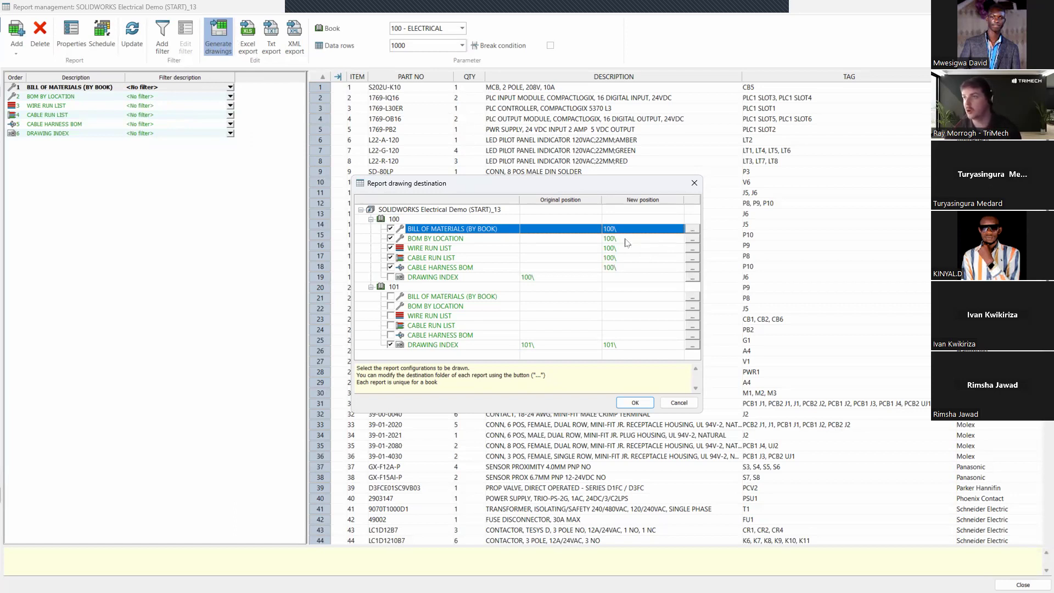
Set the destination of book 100's bill of materials, BOM by location, wire run list and cable run list to the 2 - REPORTS folder.
left_click(476, 267)
left_click(475, 257)
left_click(476, 267)
left_click(477, 255)
left_click_drag(476, 250, 482, 228)
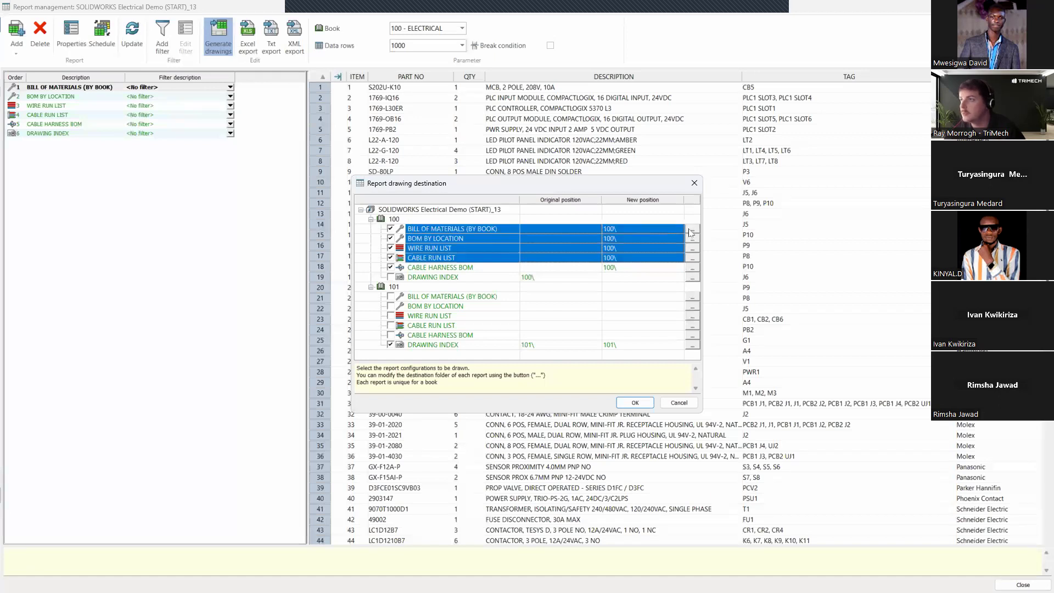
left_click(692, 230)
left_click(307, 239)
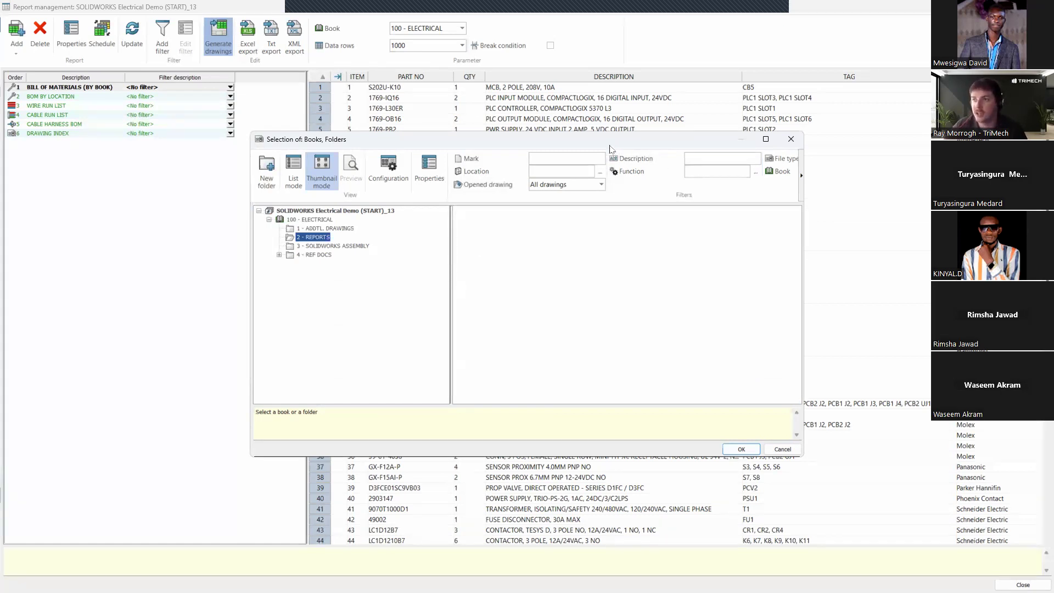
left_click_drag(611, 149, 607, 162)
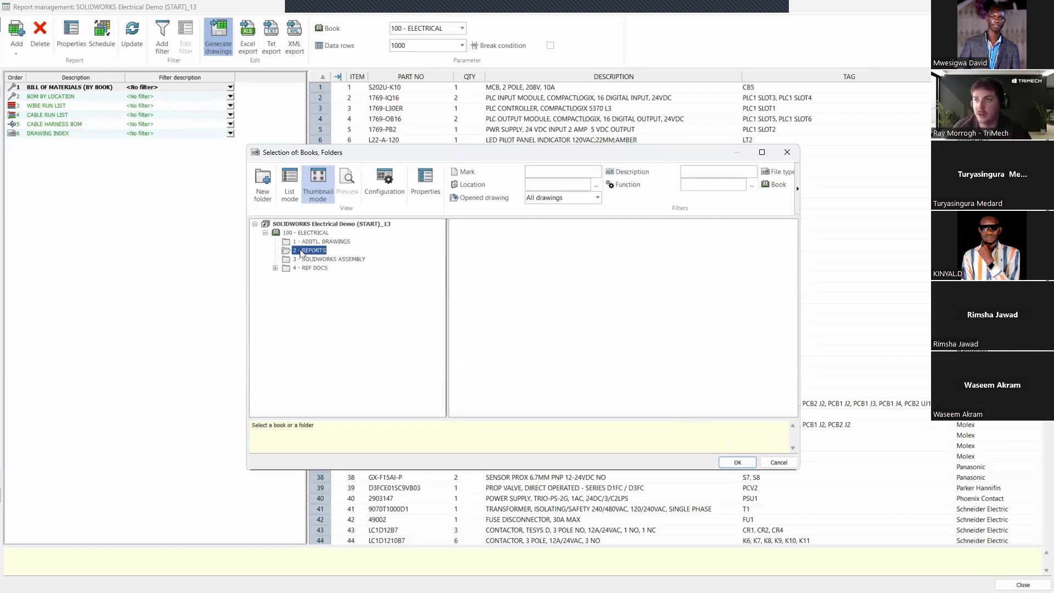
left_click(737, 463)
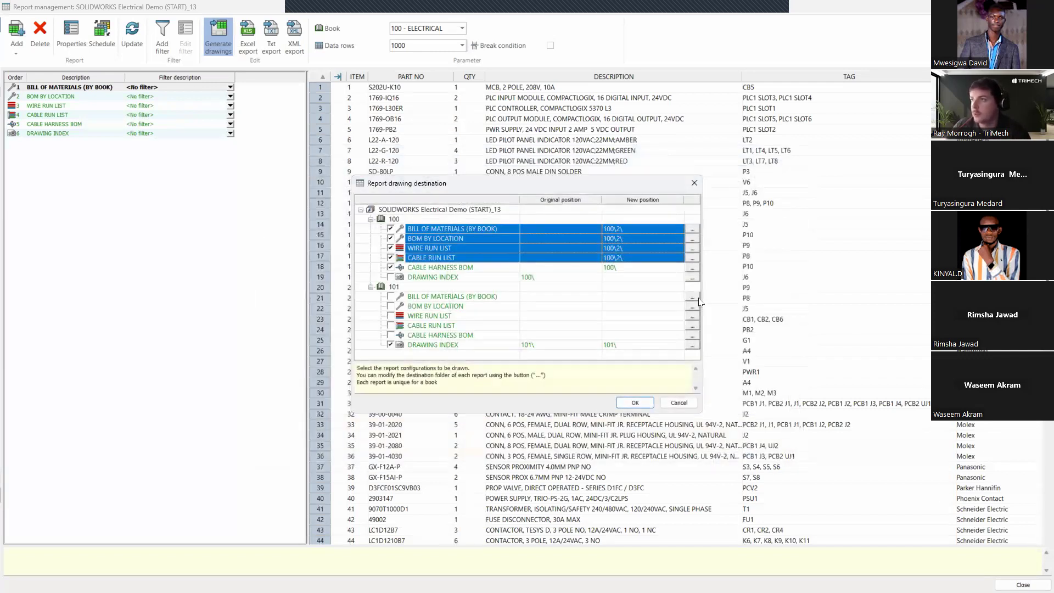
Set the CABLE HARNESS BOM destination to 2 - REPORTS, generate the report drawings and close report management.
left_click(691, 269)
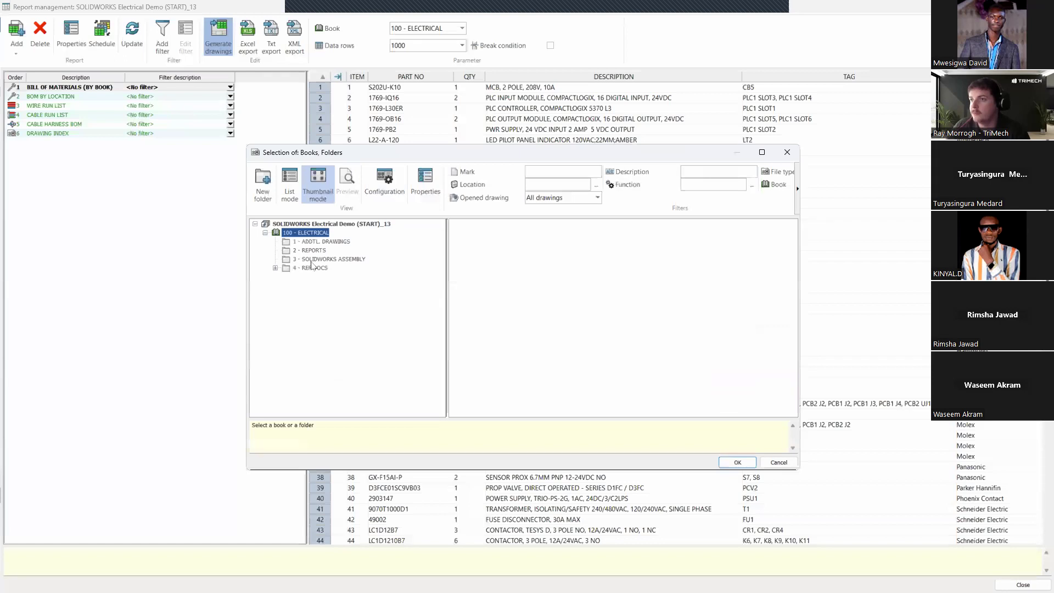
left_click(738, 462)
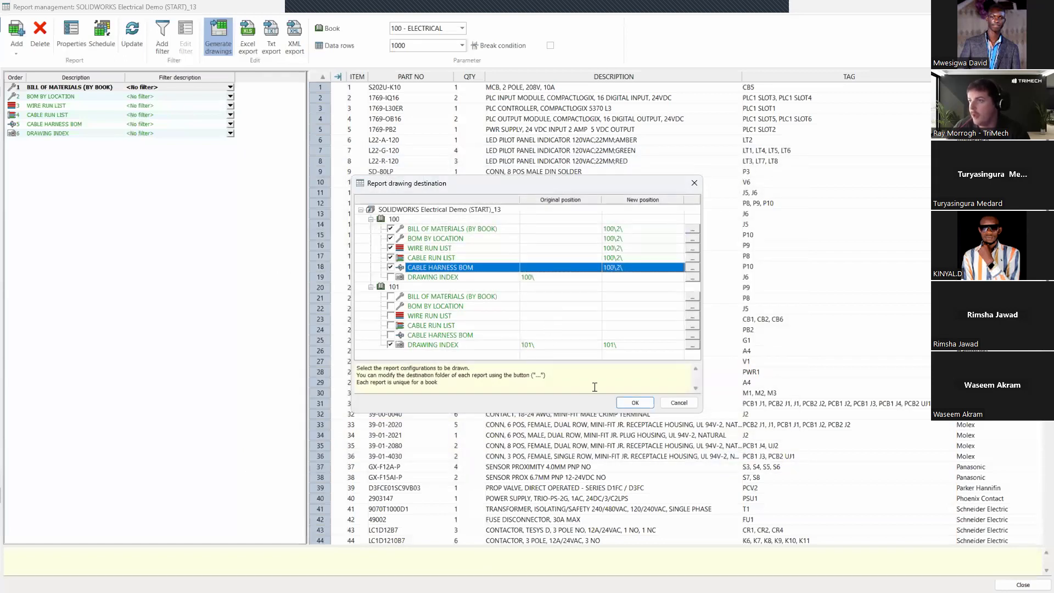
left_click(635, 402)
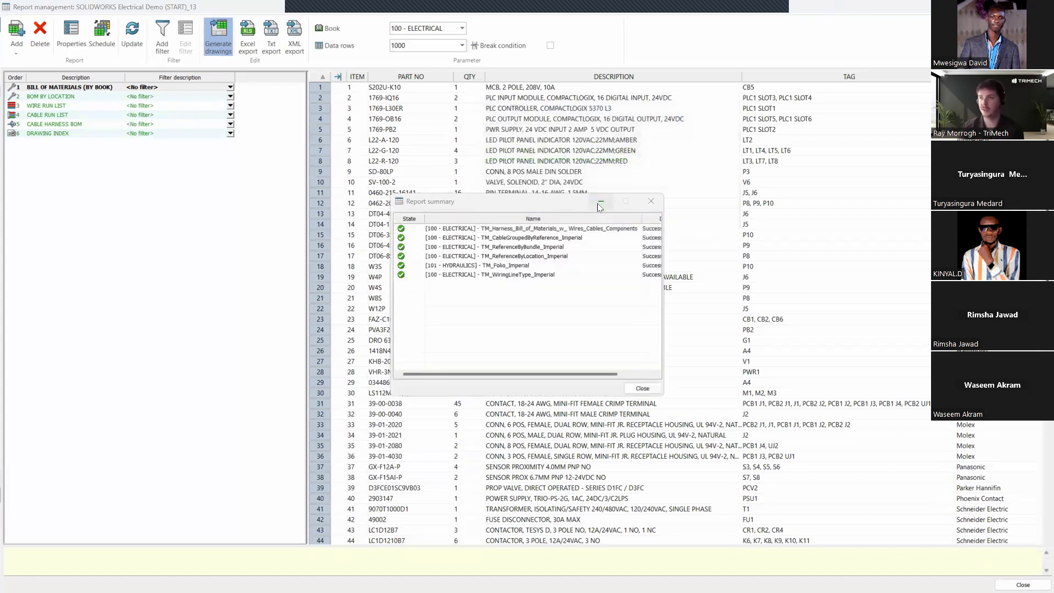
left_click(644, 387)
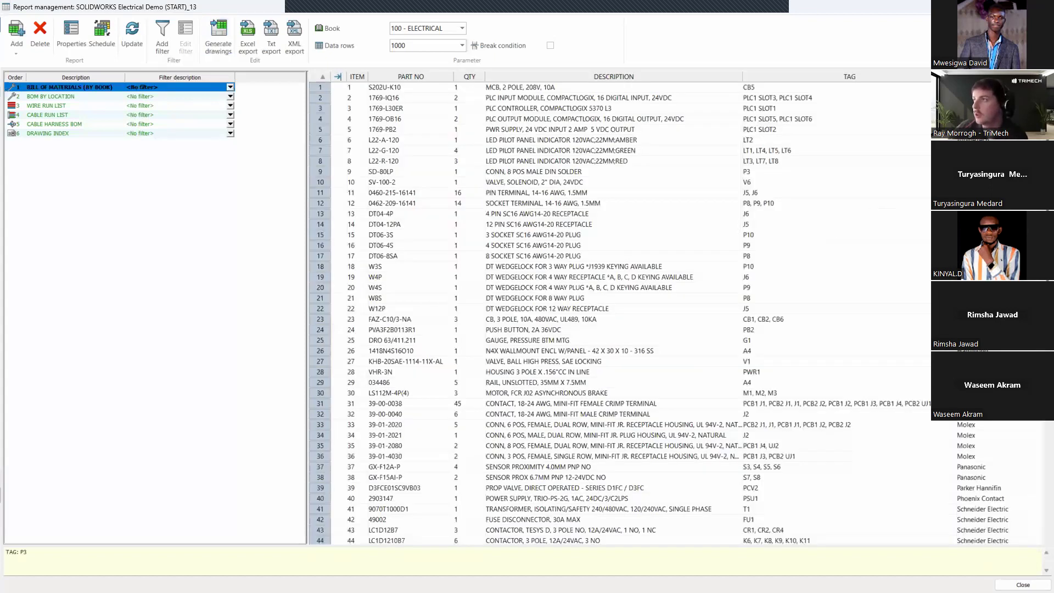
left_click(1022, 585)
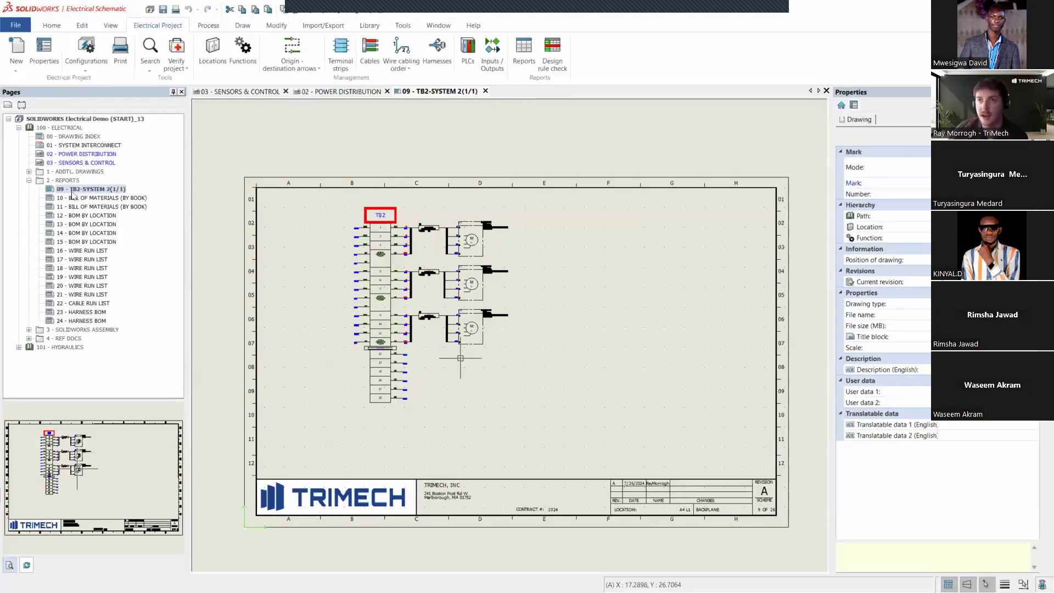
Open the generated page 16 - WIRE RUN LIST and examine its wire numbers, types, gauges and connections.
left_click(97, 251)
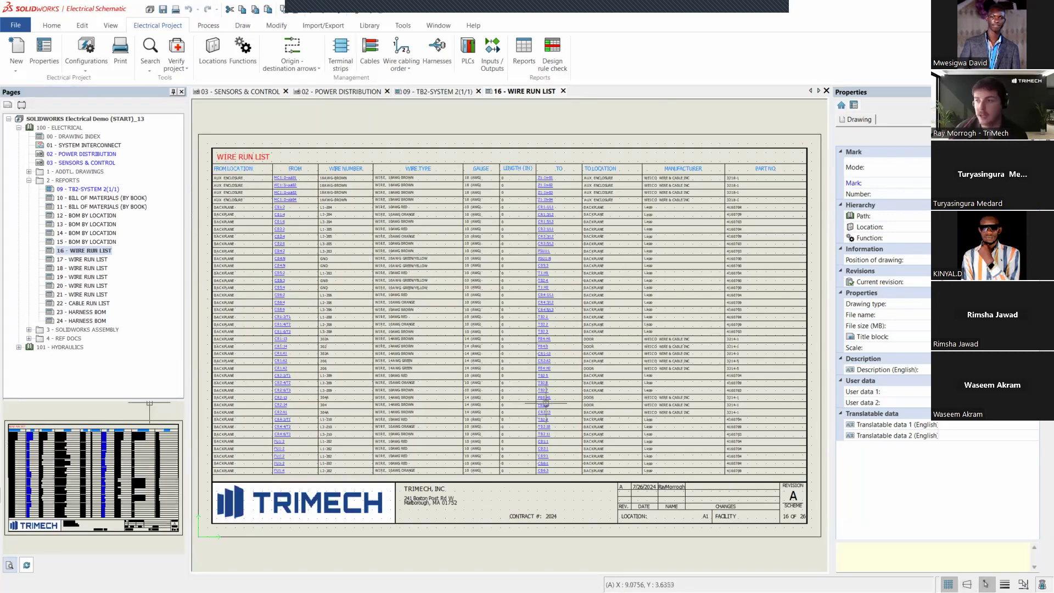
scroll(441, 338, "up", 2)
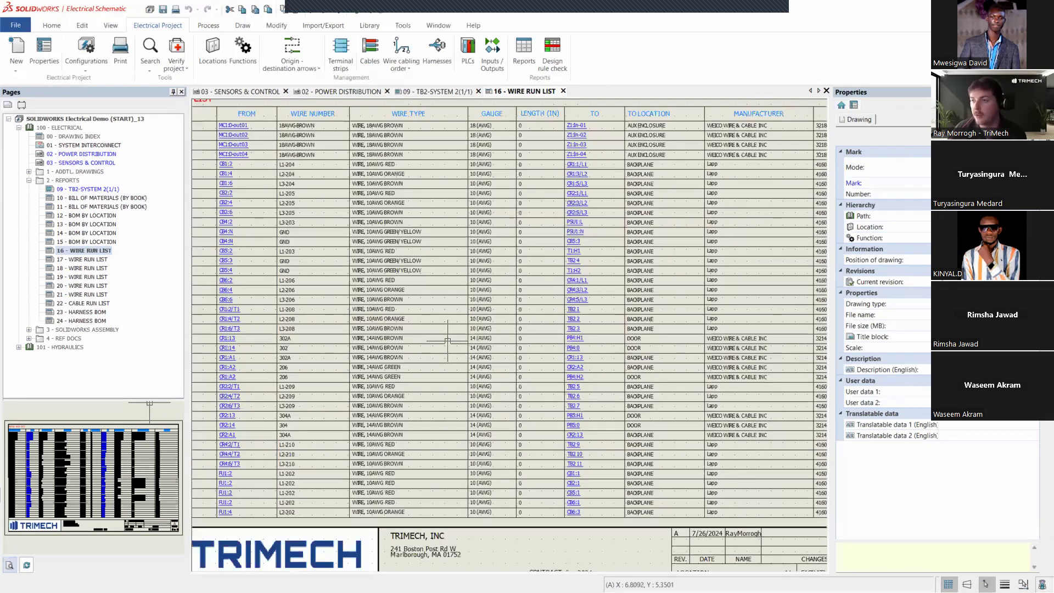
scroll(443, 339, "down", 1)
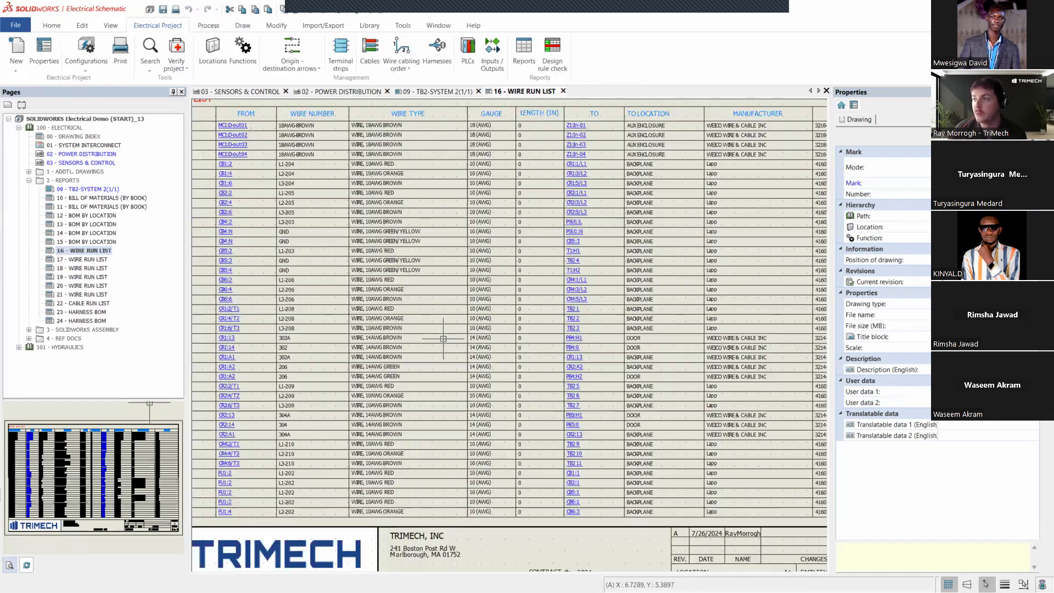
scroll(443, 339, "down", 1)
middle_click_drag(506, 242, 540, 264)
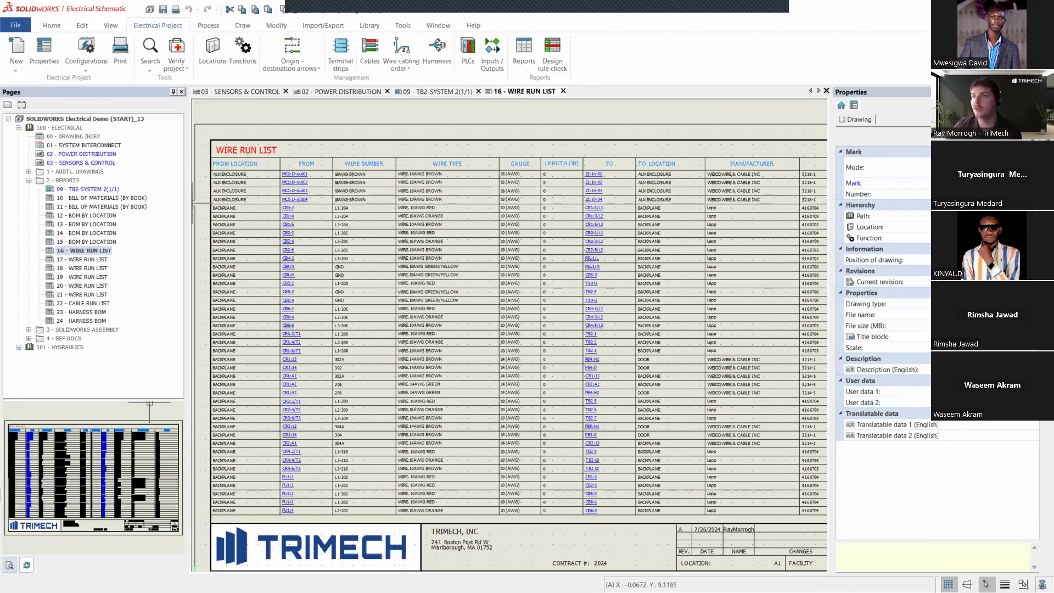
Close the 09 - TB2-SYSTEM 2 page and check the commands available for terminal strip TB2 on the 02 - POWER DISTRIBUTION drawing.
left_click(478, 91)
left_click(250, 91)
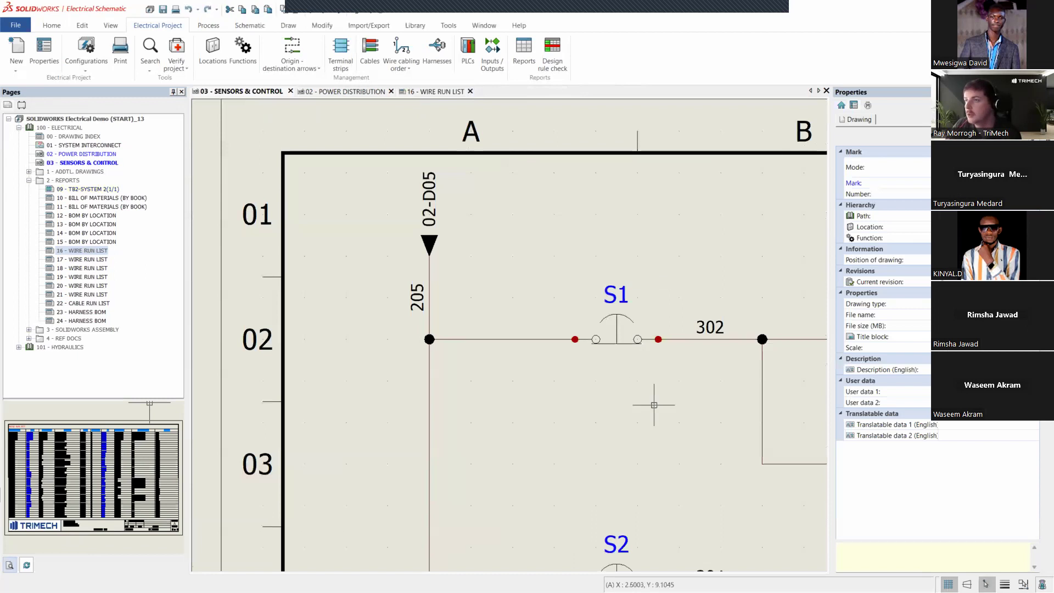
left_click(333, 93)
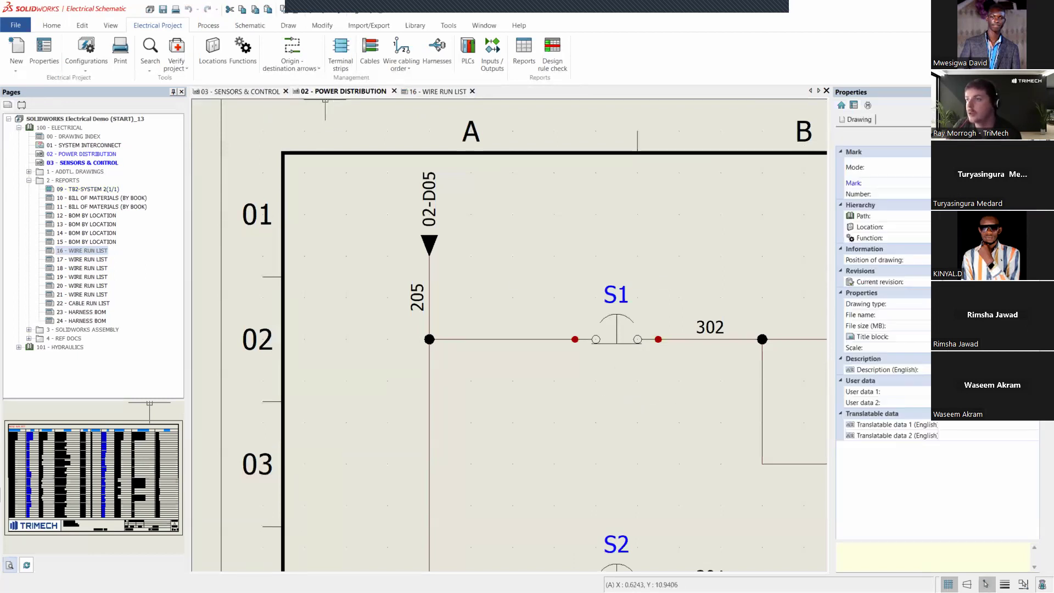
left_click(462, 195)
right_click(461, 194)
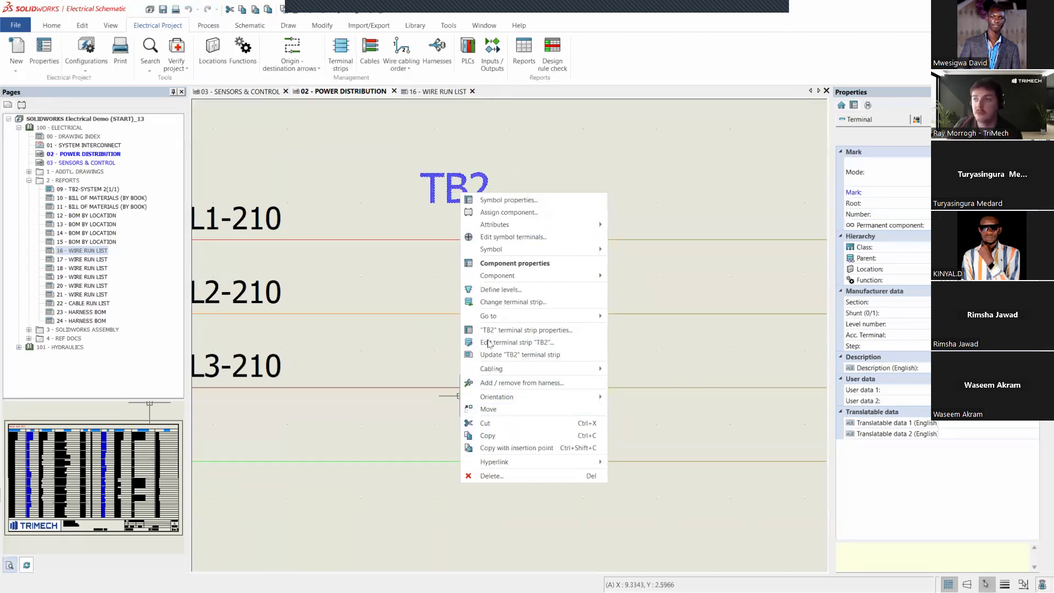
left_click(441, 496)
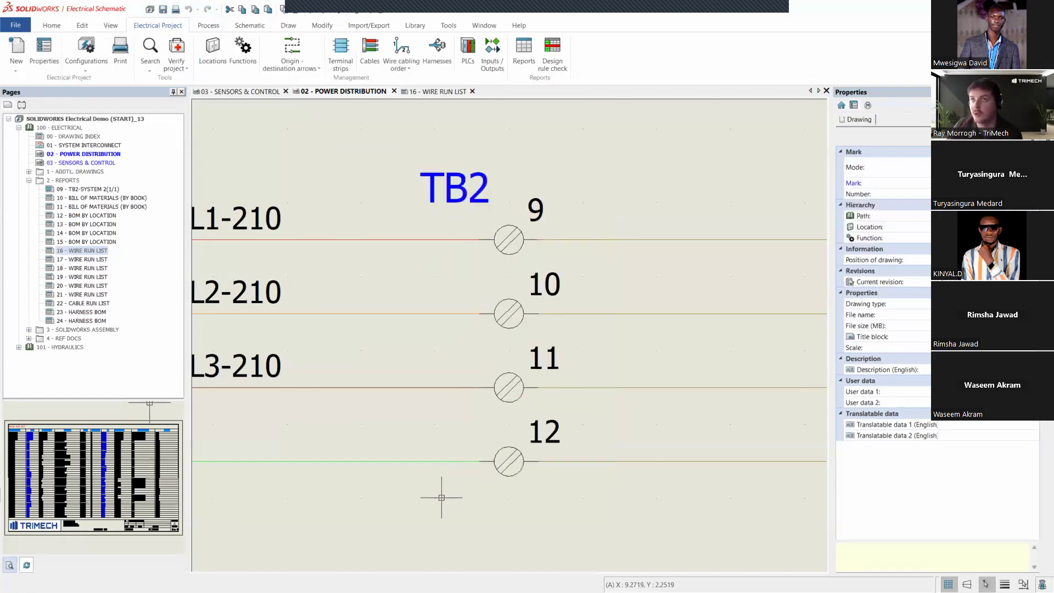
Open terminal strip TB2 for editing from L1 - BACKPLANE under A4 - PROCESS ENCLOSURE in the component tree, and regenerate its drawing.
left_click(22, 106)
left_click(29, 163)
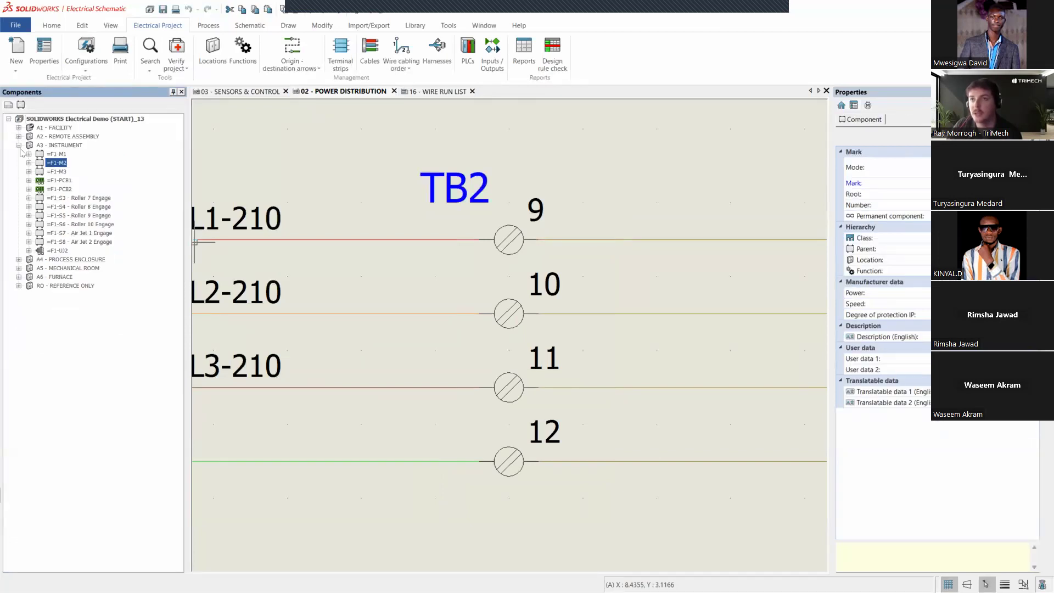
left_click(19, 145)
left_click(19, 154)
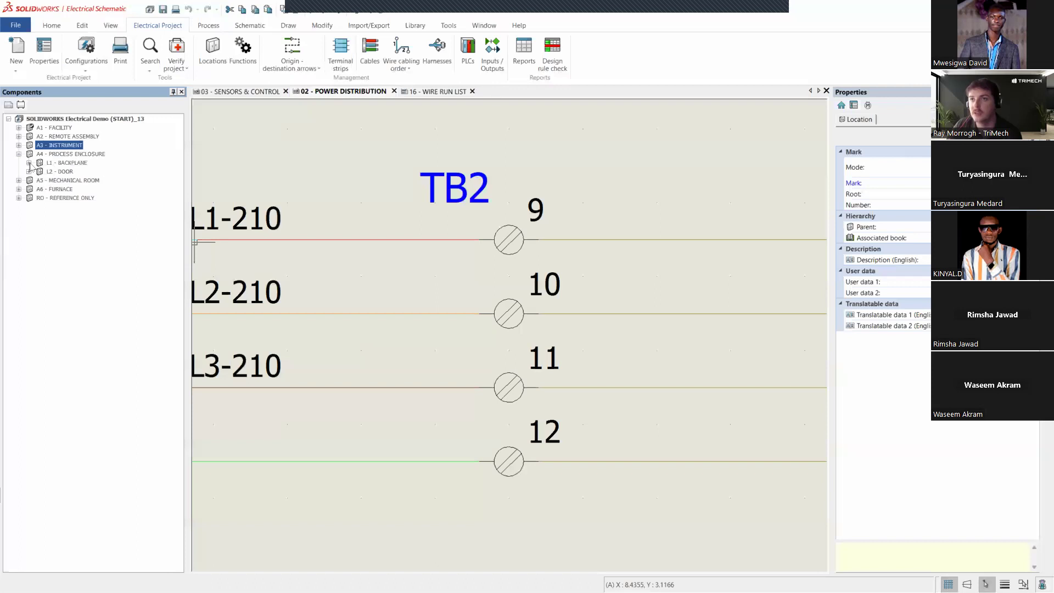
left_click(29, 163)
left_click(77, 286)
right_click(77, 285)
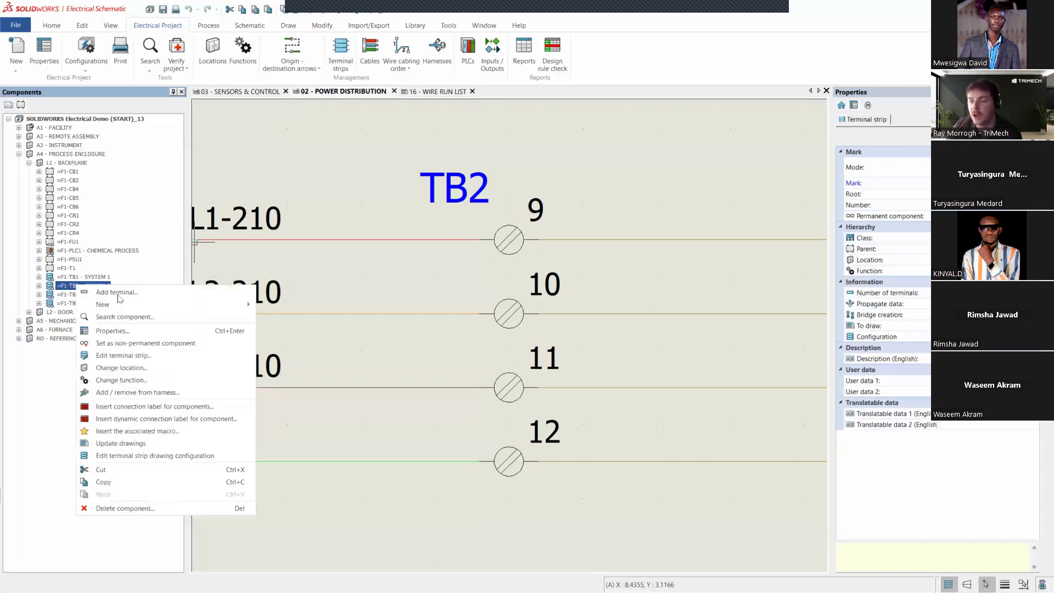
mouse_move(135, 304)
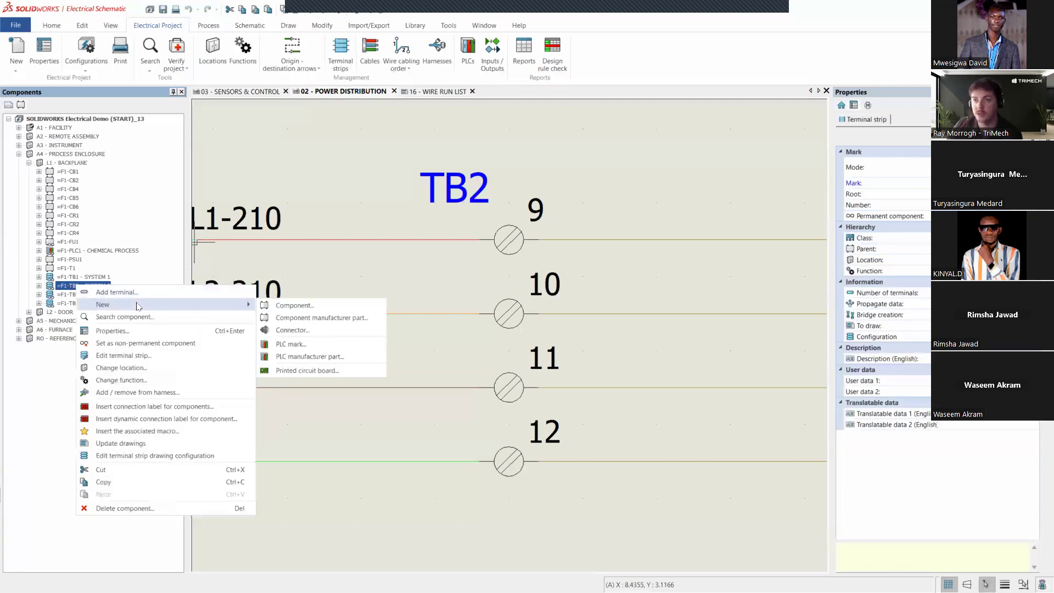
left_click(133, 358)
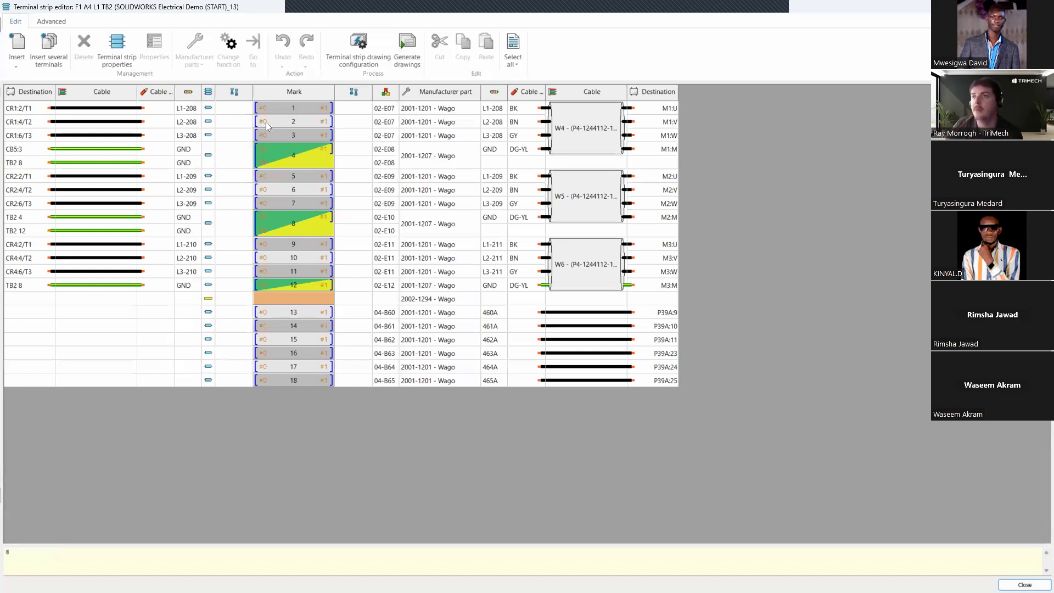
left_click(409, 67)
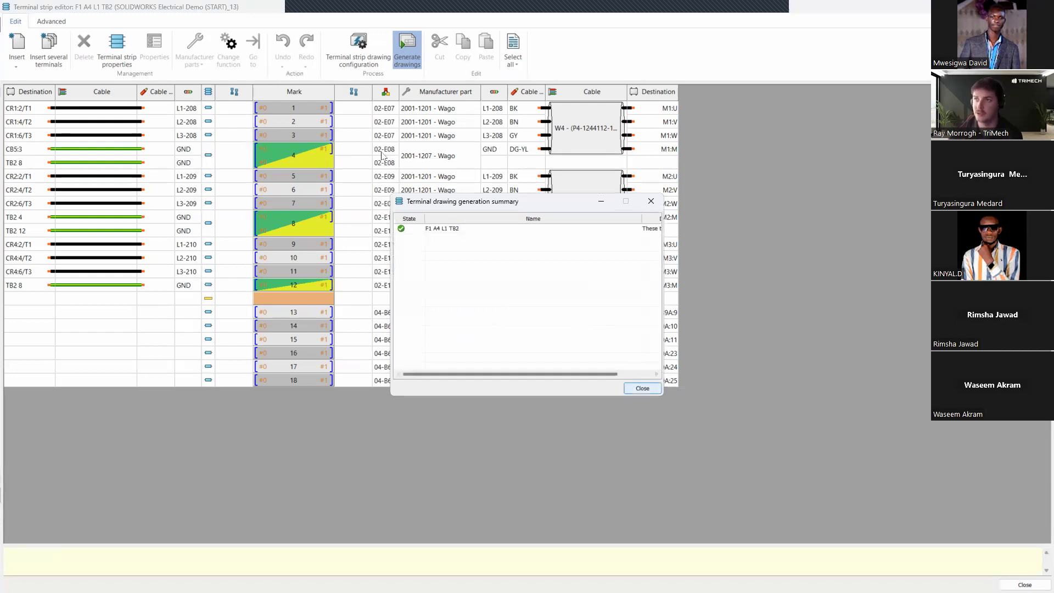
left_click(642, 388)
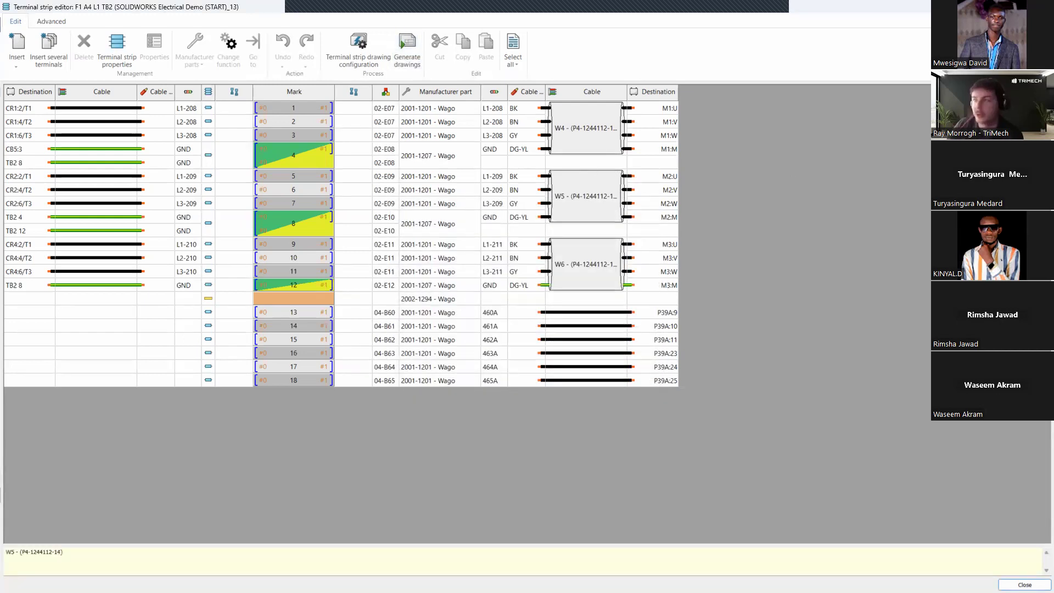
key("alt+Tab")
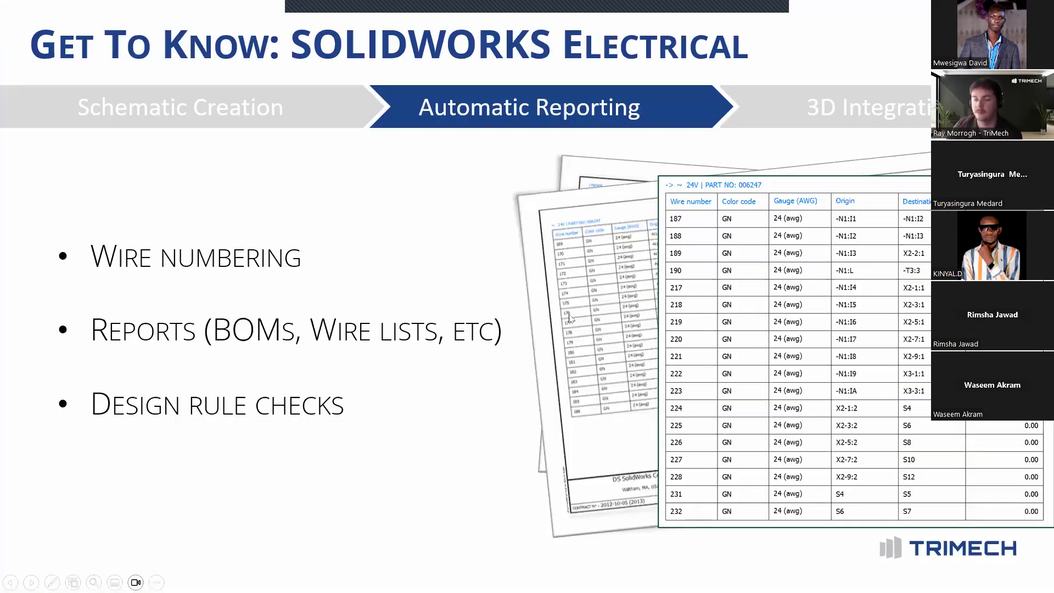
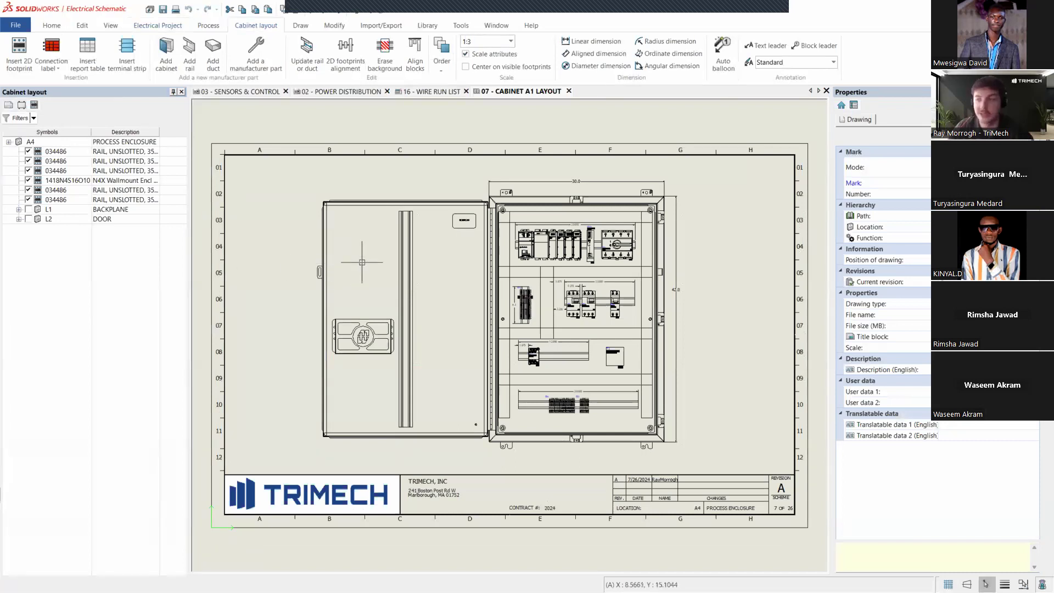
Insert the 2D footprints of contactors CR2 and CR4 beside CR1 on its rail, spaced 0.25 horizontally, in the 07 - CABINET A1 LAYOUT drawing.
scroll(582, 326, "down", 2)
scroll(594, 320, "up", 4)
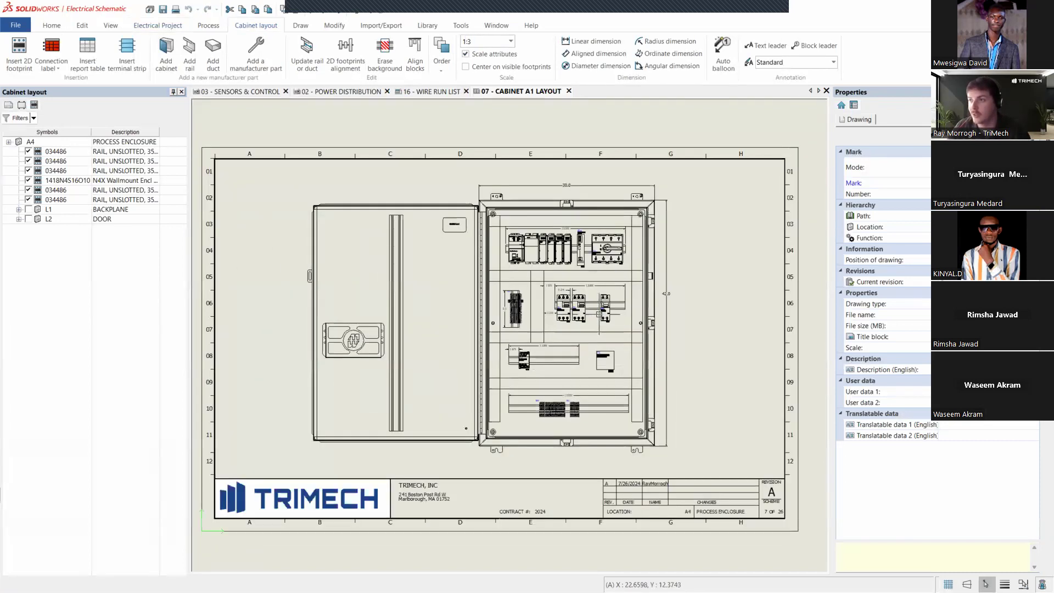
scroll(593, 300, "up", 1)
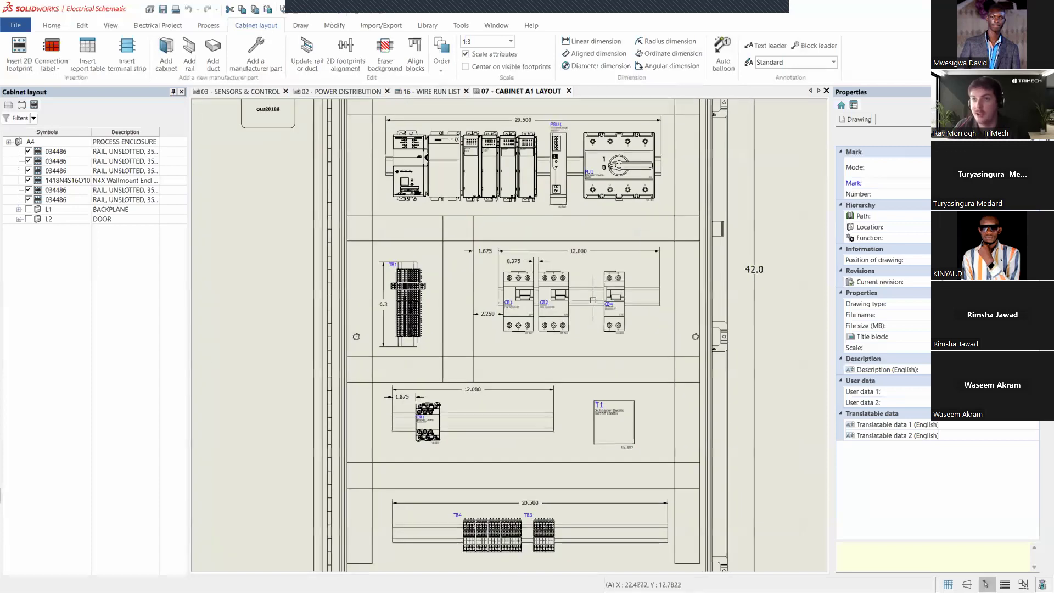
scroll(593, 299, "up", 1)
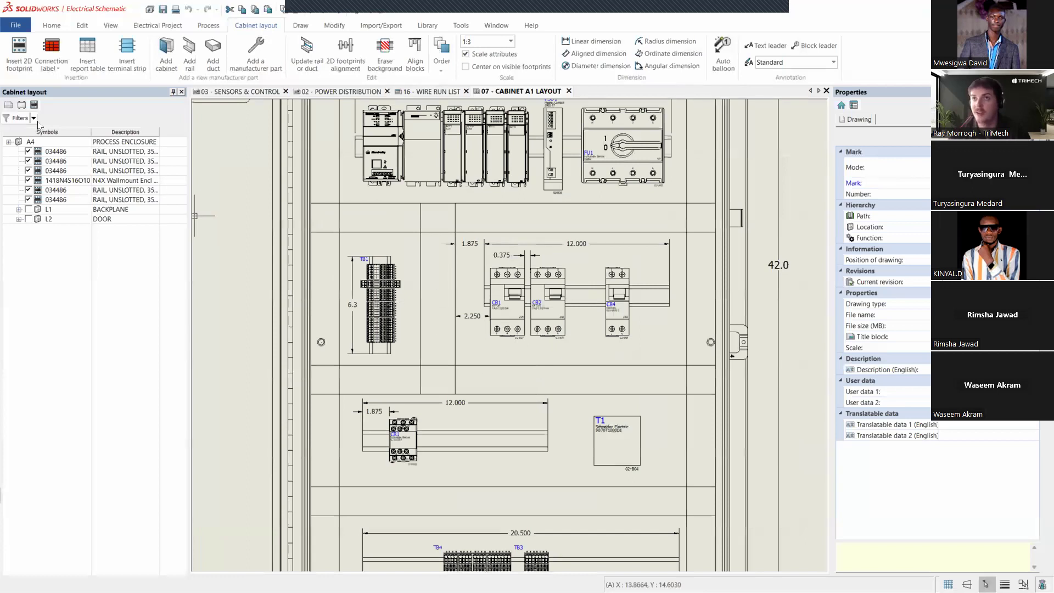
left_click(10, 119)
left_click(18, 152)
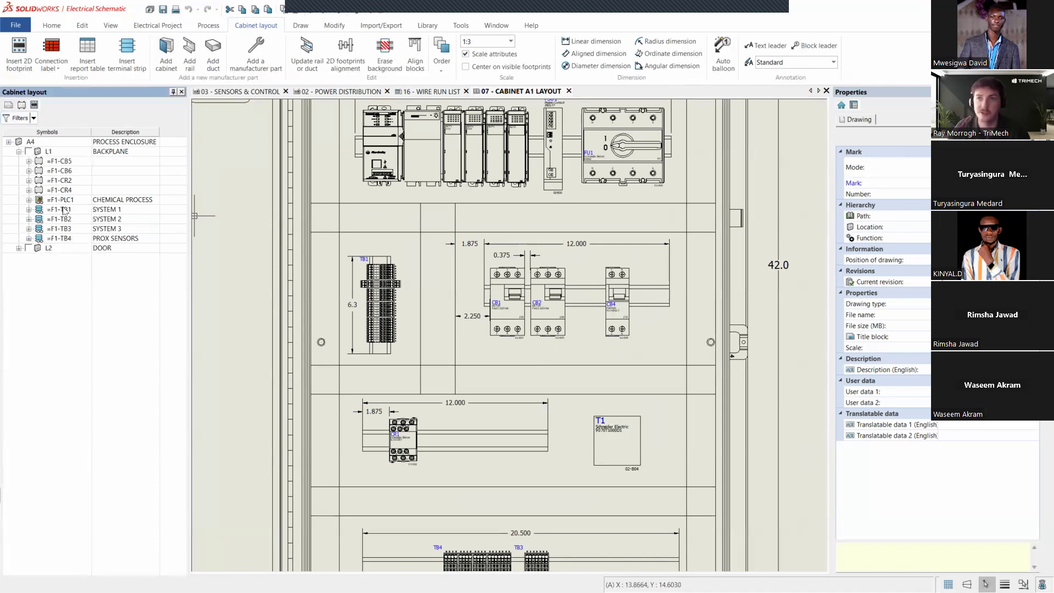
left_click(66, 180)
left_click(67, 189, "ctrl")
right_click(71, 190)
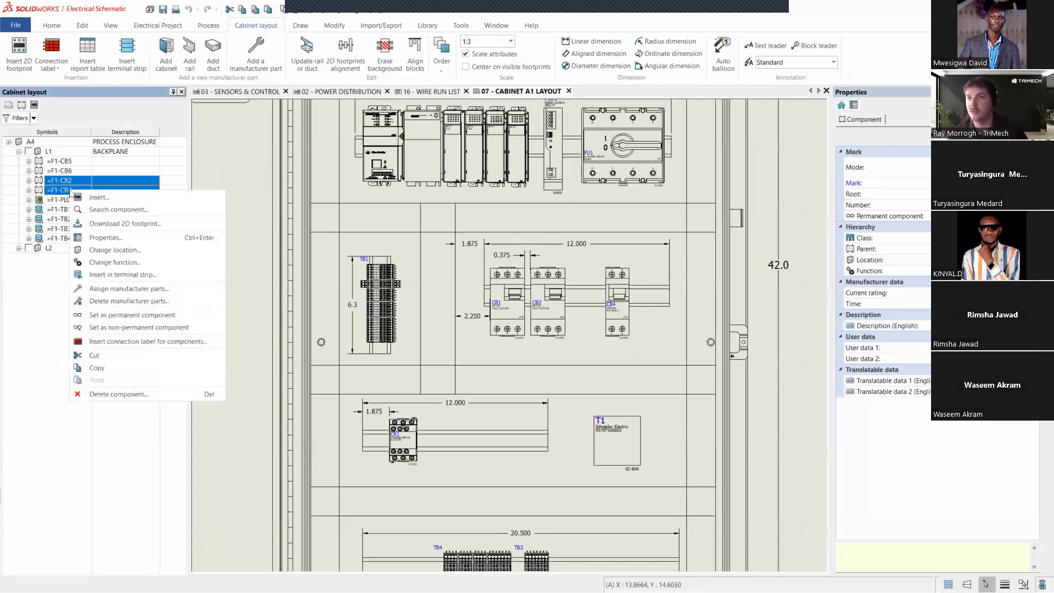
left_click(84, 197)
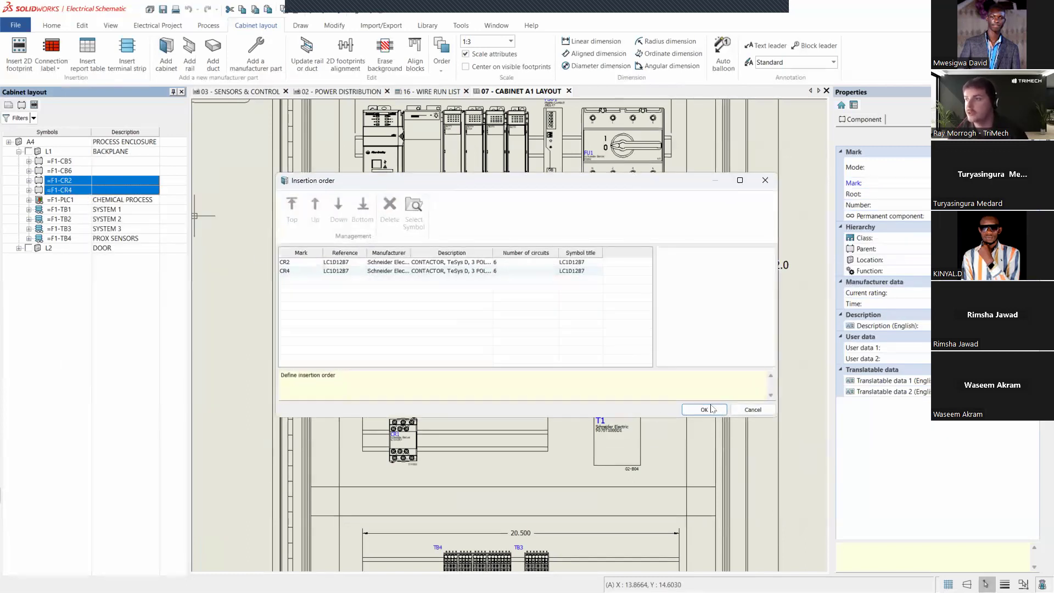
left_click(704, 409)
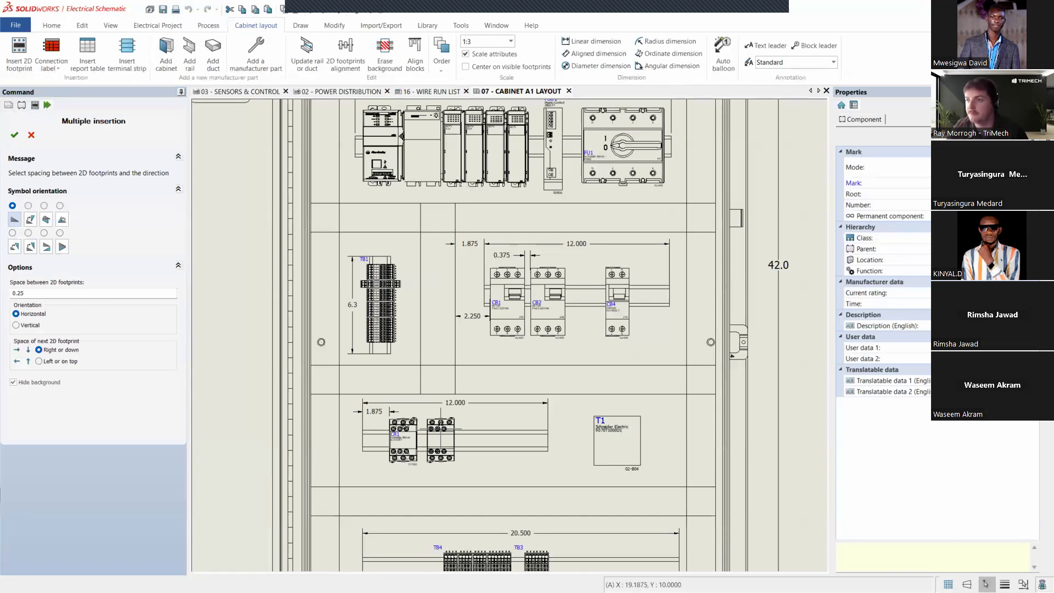
left_click(440, 428)
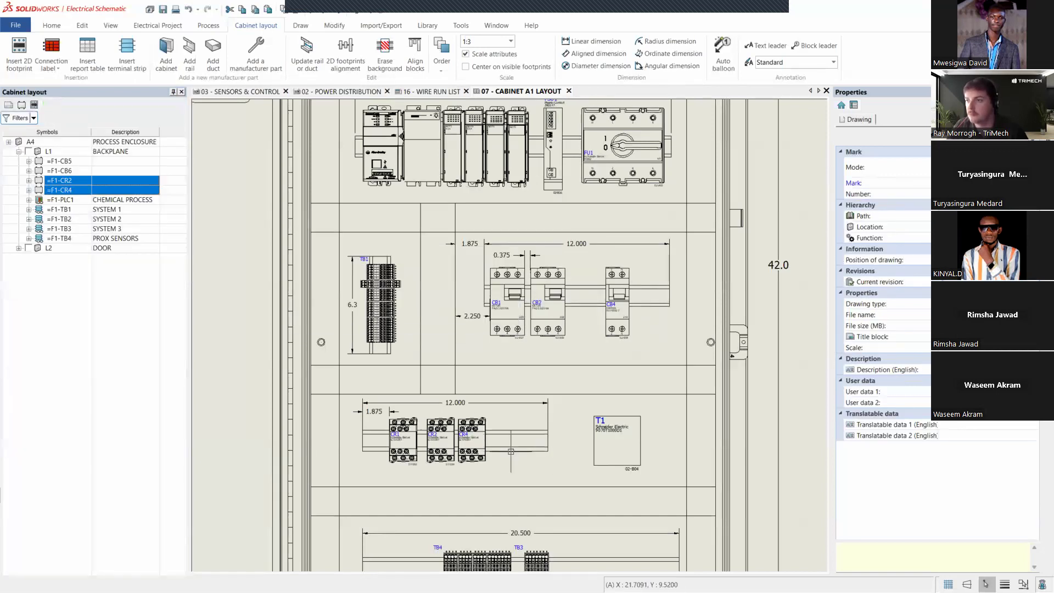
Select the whole cabinet layout with its dimensions and move it towards the left side of the sheet.
scroll(465, 447, "up", 2)
scroll(464, 450, "up", 1)
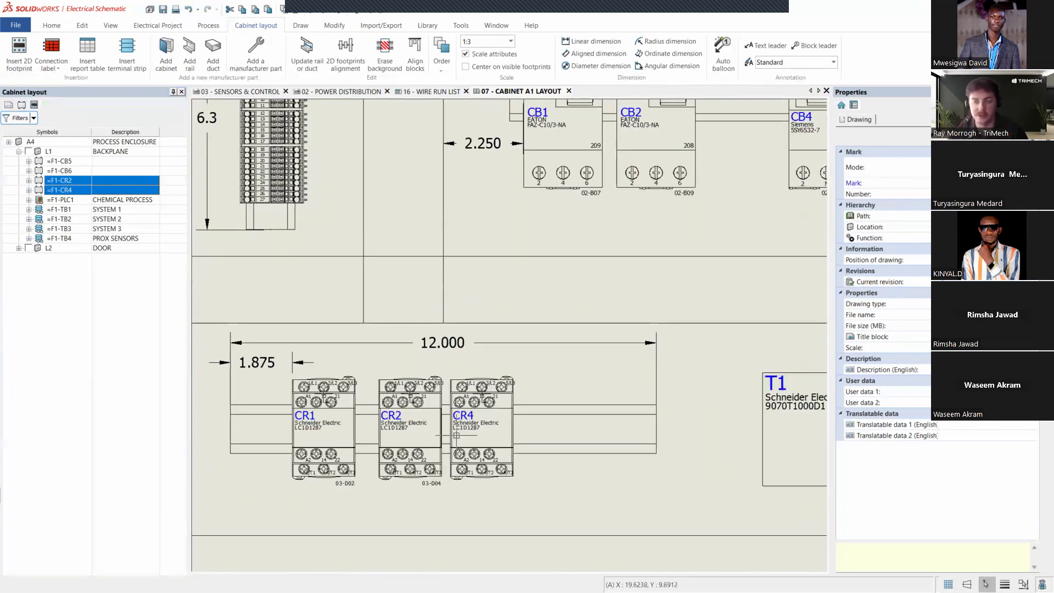
scroll(479, 435, "down", 1)
scroll(479, 435, "down", 2)
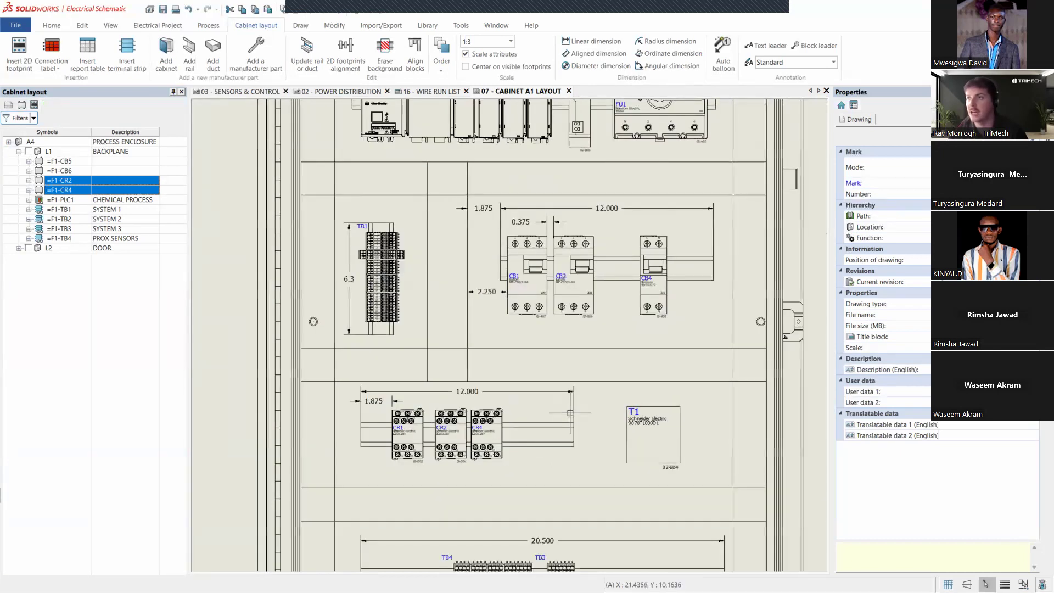
scroll(570, 412, "down", 1)
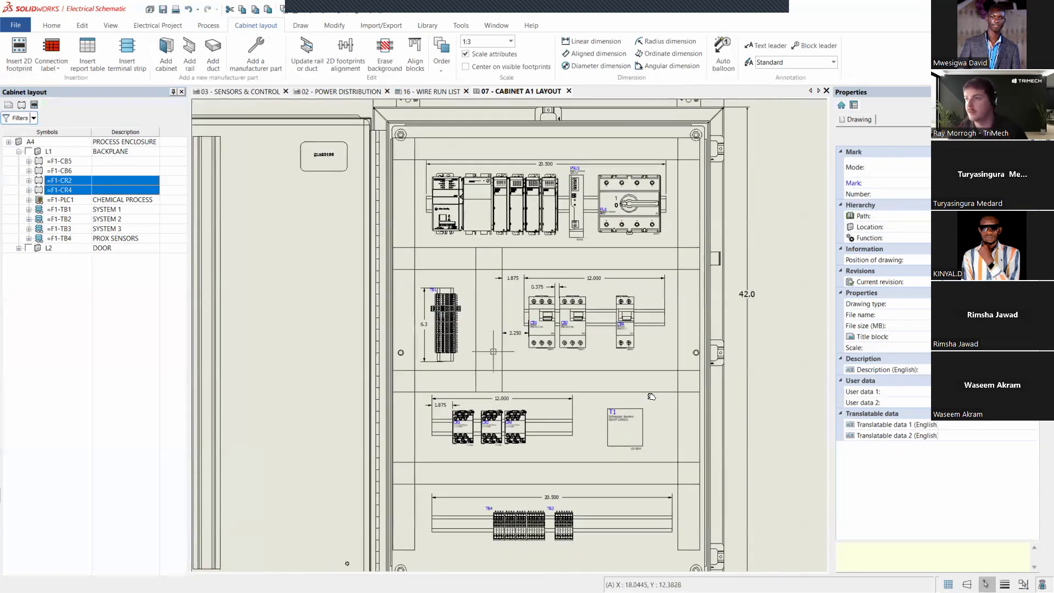
scroll(570, 413, "down", 2)
scroll(661, 394, "down", 2)
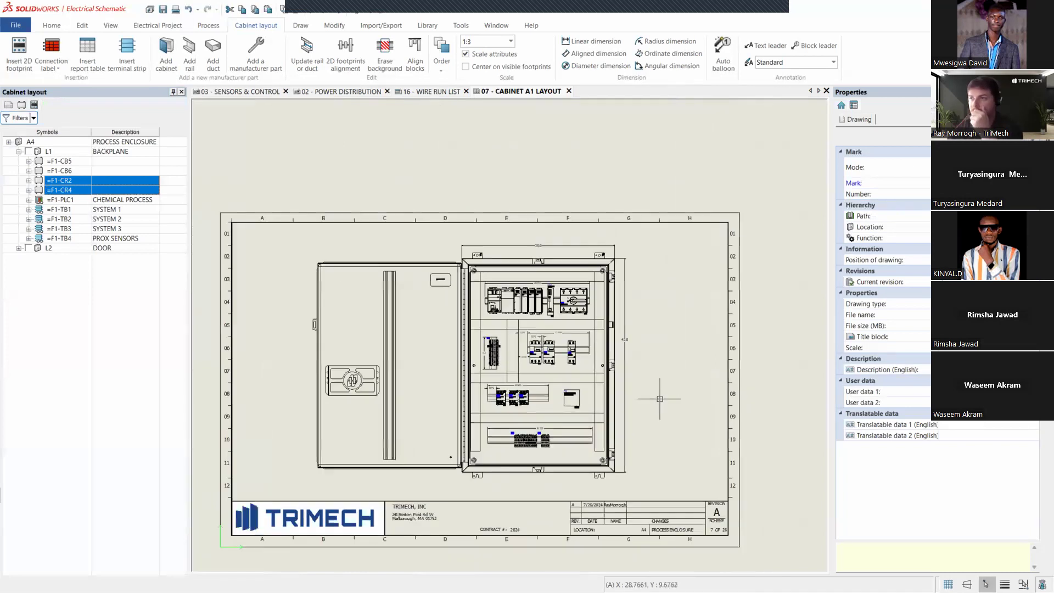
mouse_move(646, 494)
left_mouse_down()
mouse_move(426, 409)
mouse_move(307, 268)
mouse_move(289, 218)
left_mouse_up()
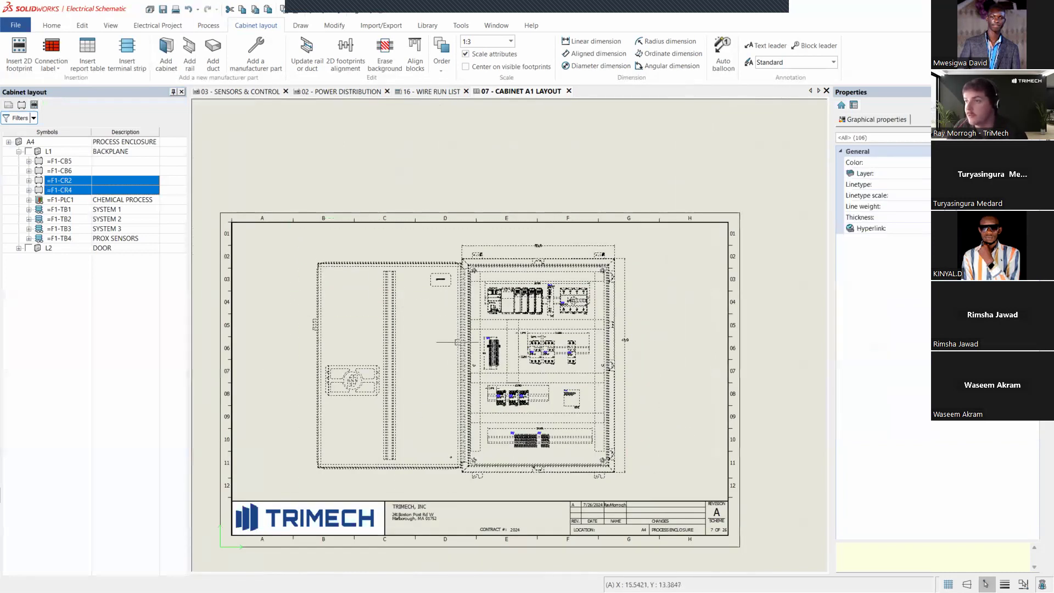
left_click_drag(371, 337, 397, 340)
key("Escape")
key("Escape")
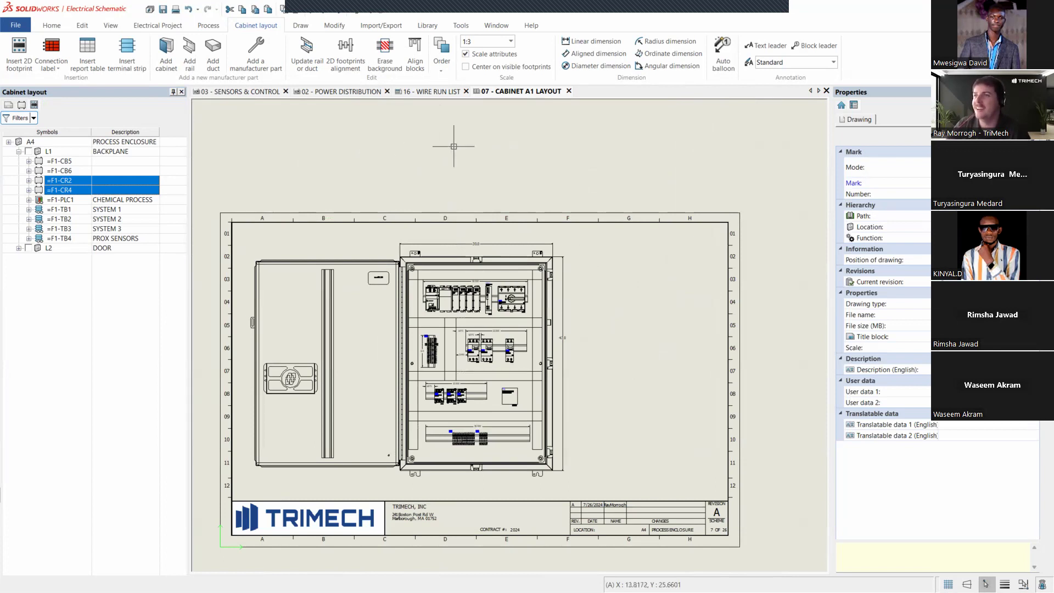
Auto-balloon the cabinet footprints with size 3 circle balloons arranged in a column on the right, with report table insertion enabled.
left_click(723, 64)
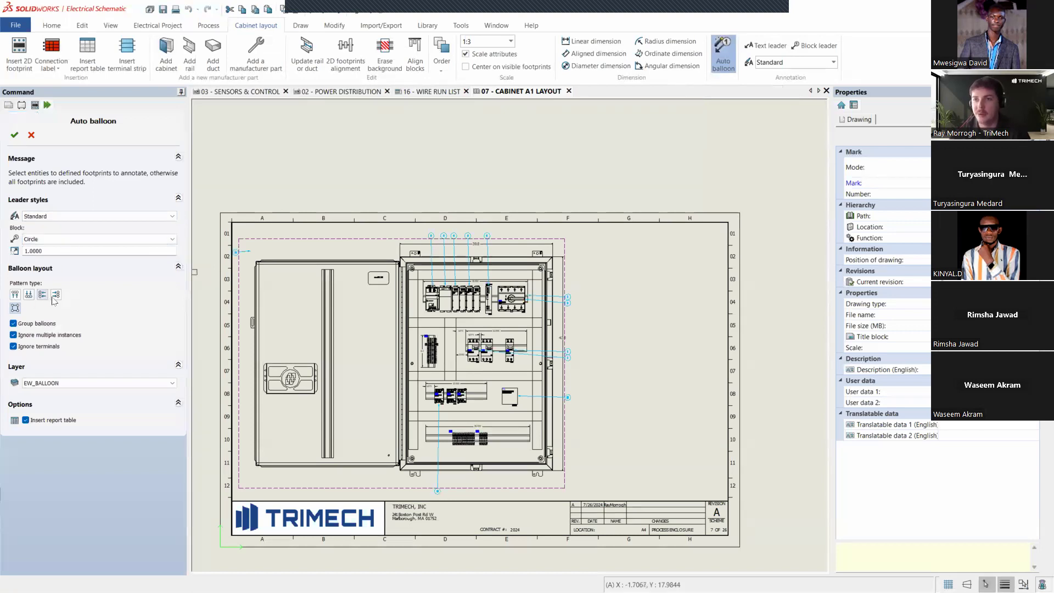
left_click(55, 295)
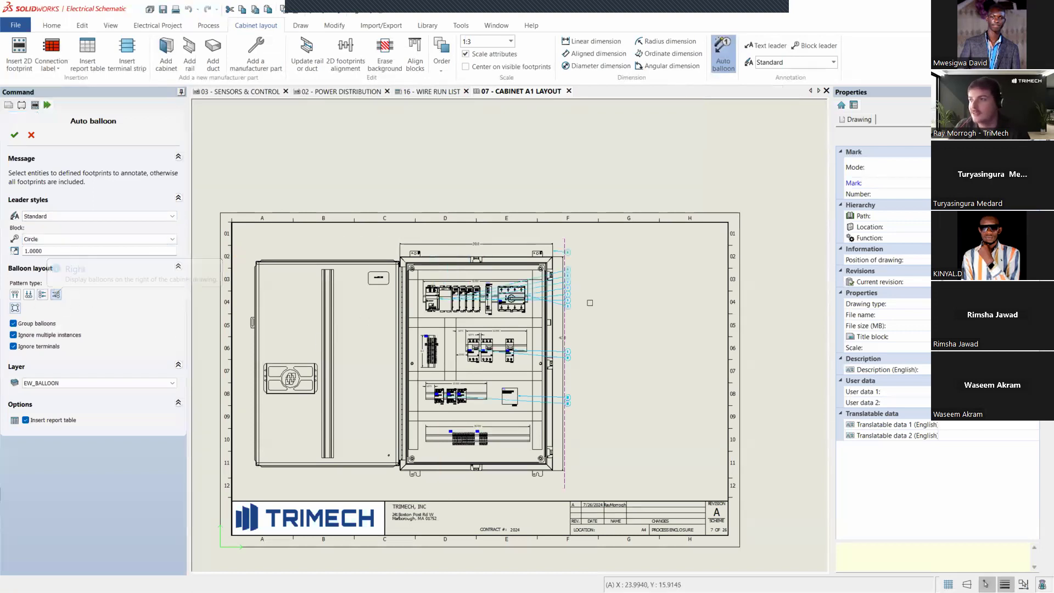
scroll(615, 295, "up", 1)
scroll(605, 298, "up", 2)
scroll(212, 248, "down", 3)
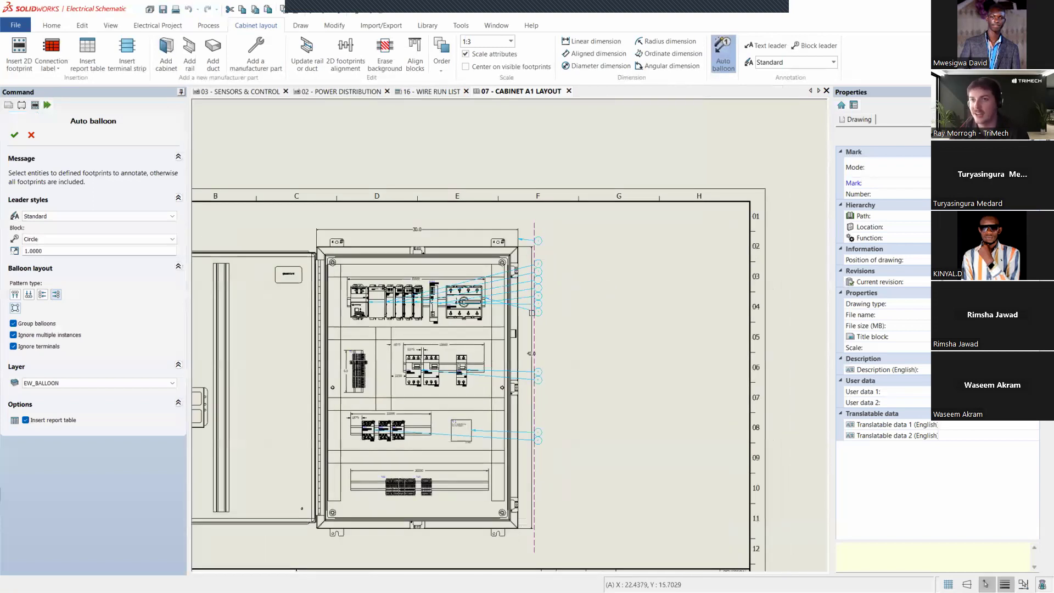
double_click(92, 246)
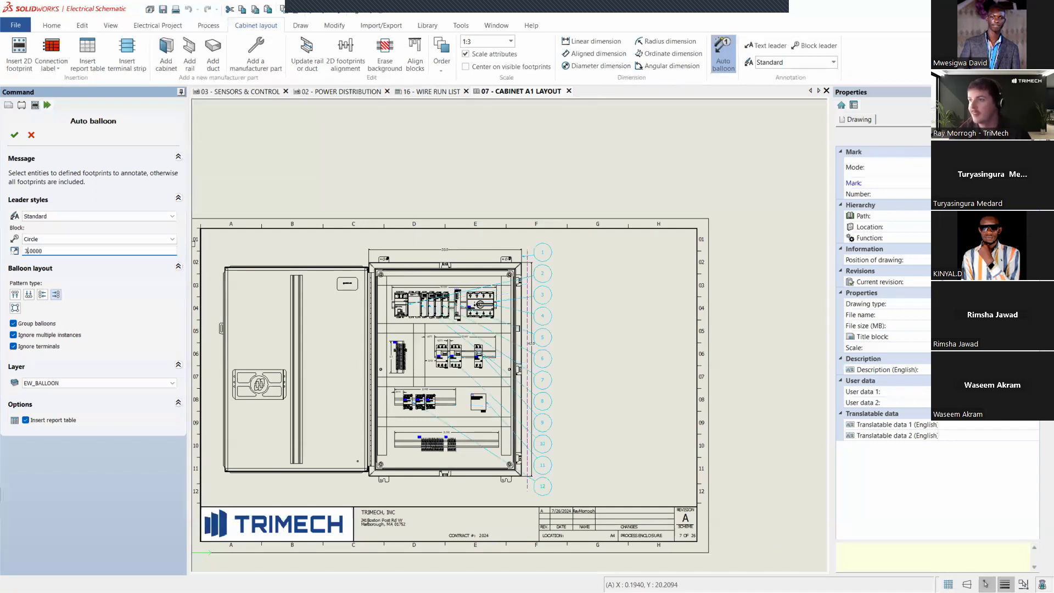
left_click(14, 134)
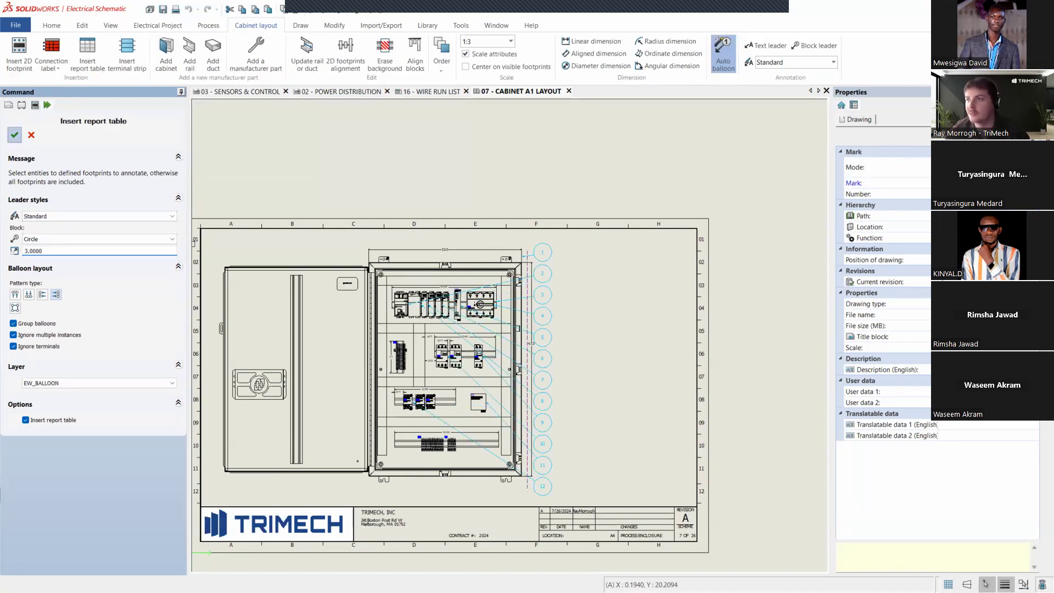
Place the report table in the empty area right of the balloons, check its rows and close the cabinet layout drawing.
left_click(568, 230)
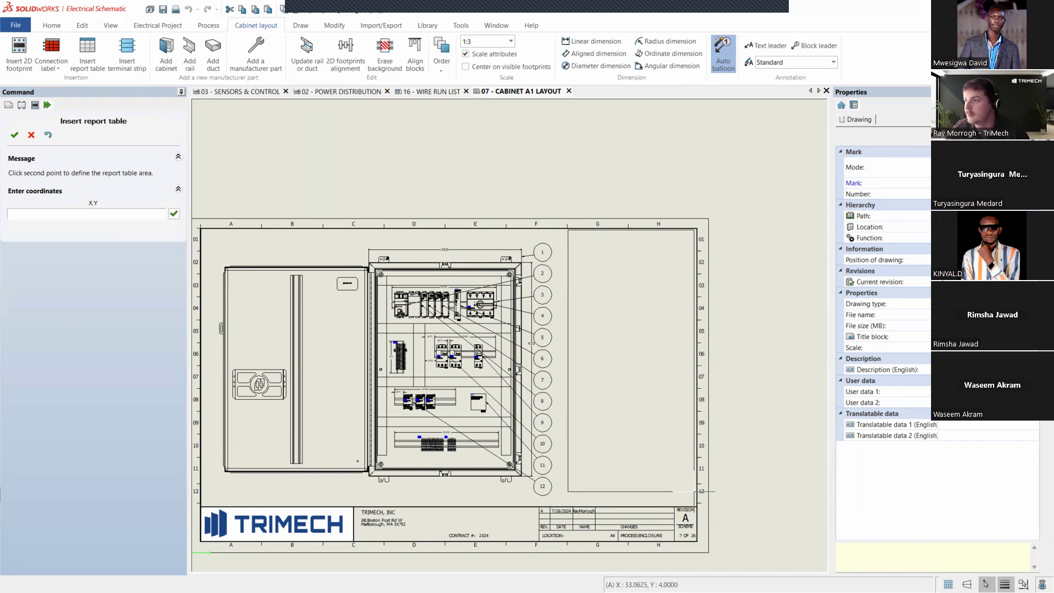
left_click(696, 492)
scroll(635, 284, "up", 2)
scroll(687, 260, "up", 4)
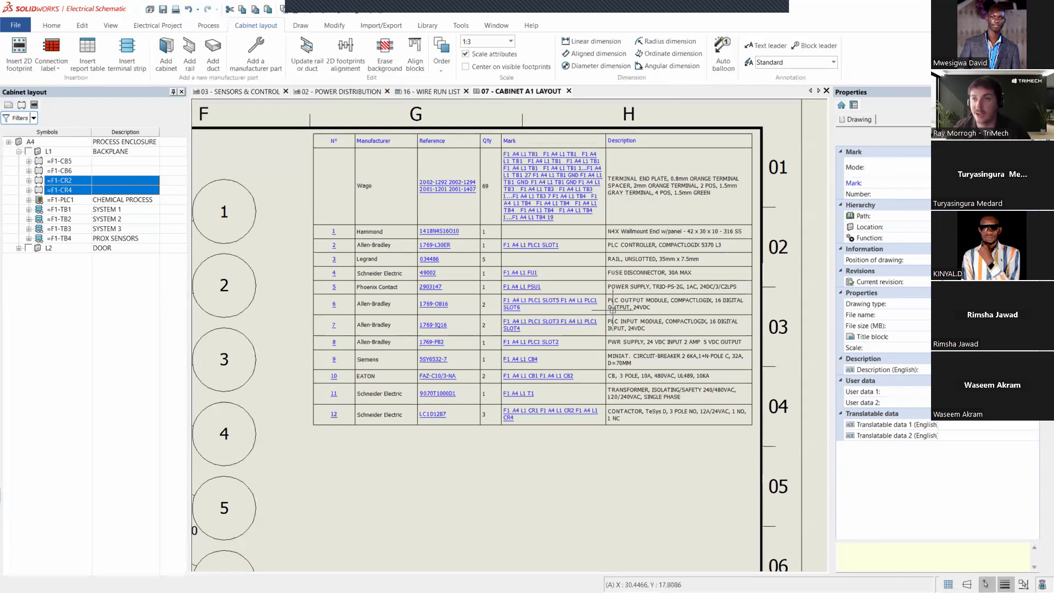
scroll(612, 310, "down", 4)
middle_click_drag(607, 393, 705, 322)
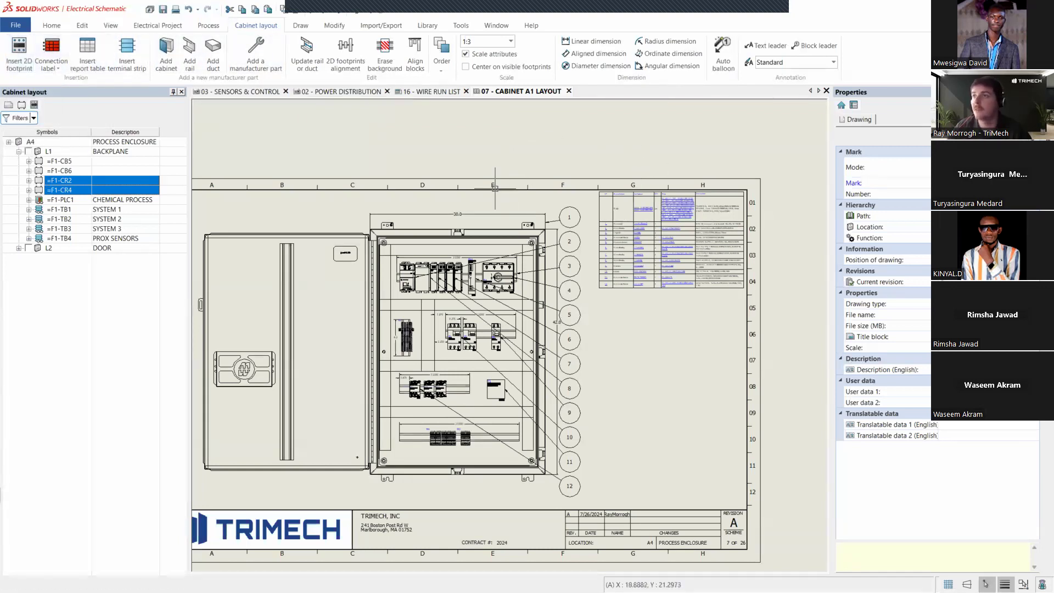
left_click(570, 92)
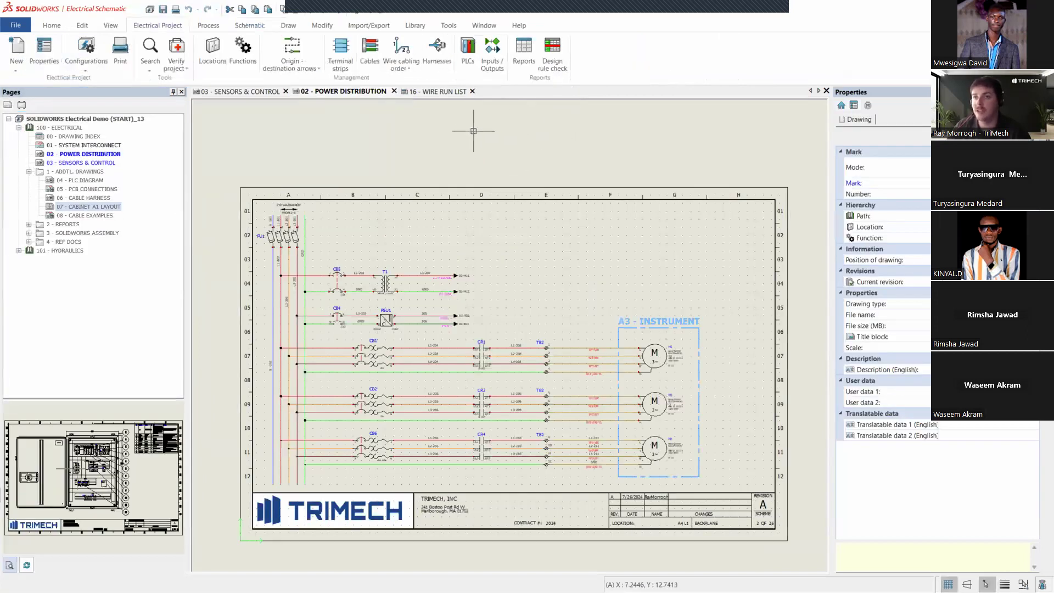
Open the 05 - PCB CONNECTIONS drawing and examine the PCB1 and PCB2 connector wiring in its line diagram and schematic.
double_click(84, 189)
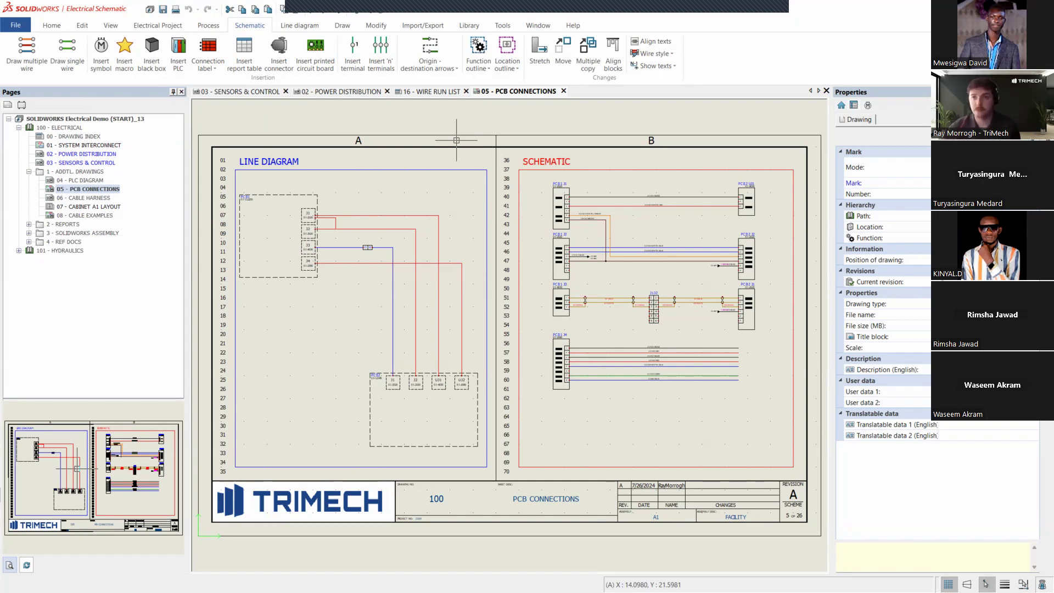
scroll(471, 309, "up", 1)
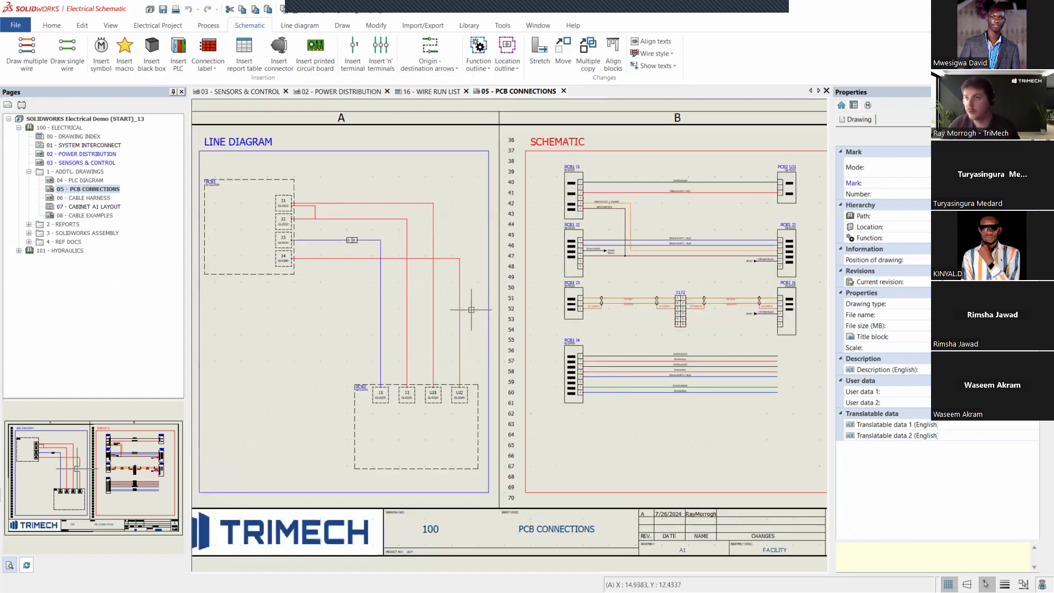
scroll(264, 228, "up", 4)
middle_click_drag(315, 224, 338, 241)
scroll(512, 450, "down", 2)
middle_click_drag(516, 454, 407, 273)
middle_click_drag(478, 373, 423, 325)
middle_click_drag(734, 466, 586, 520)
scroll(485, 366, "down", 1)
scroll(484, 366, "down", 2)
scroll(613, 405, "down", 2)
middle_click_drag(806, 432, 639, 439)
scroll(640, 443, "down", 1)
scroll(639, 434, "up", 4)
scroll(529, 406, "up", 1)
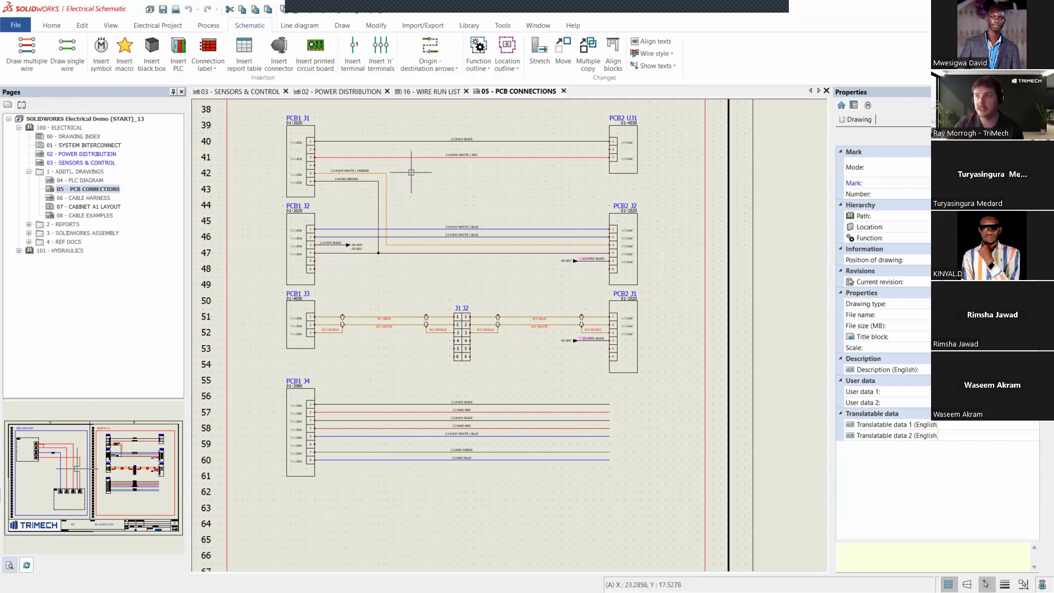
middle_click_drag(400, 368, 672, 330)
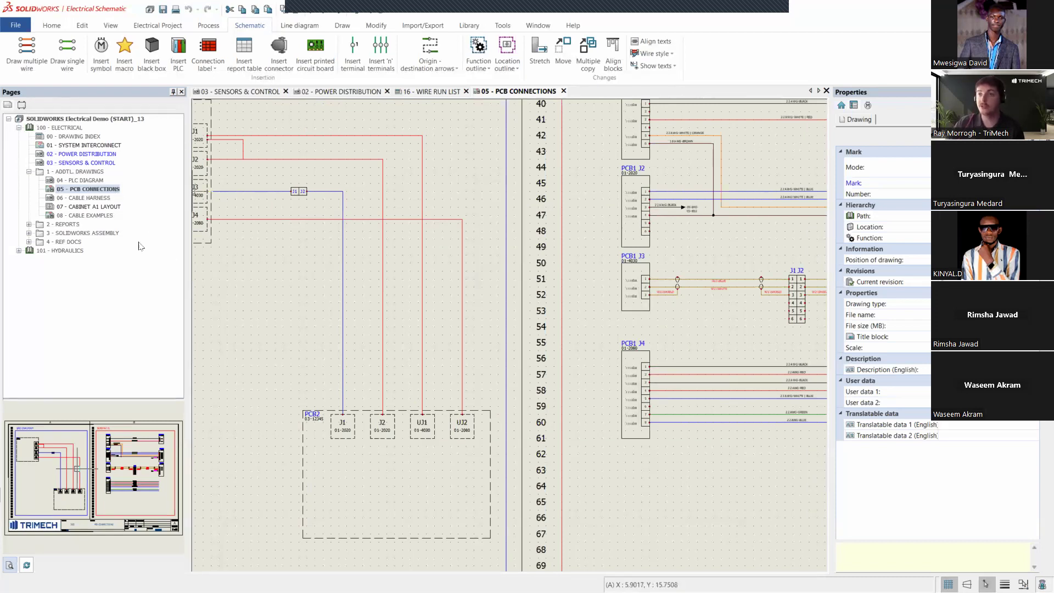
Expand A3 - INSTRUMENT in the component tree and remove the loose connector UJ2 listed directly under it.
left_click(21, 105)
left_click(27, 162)
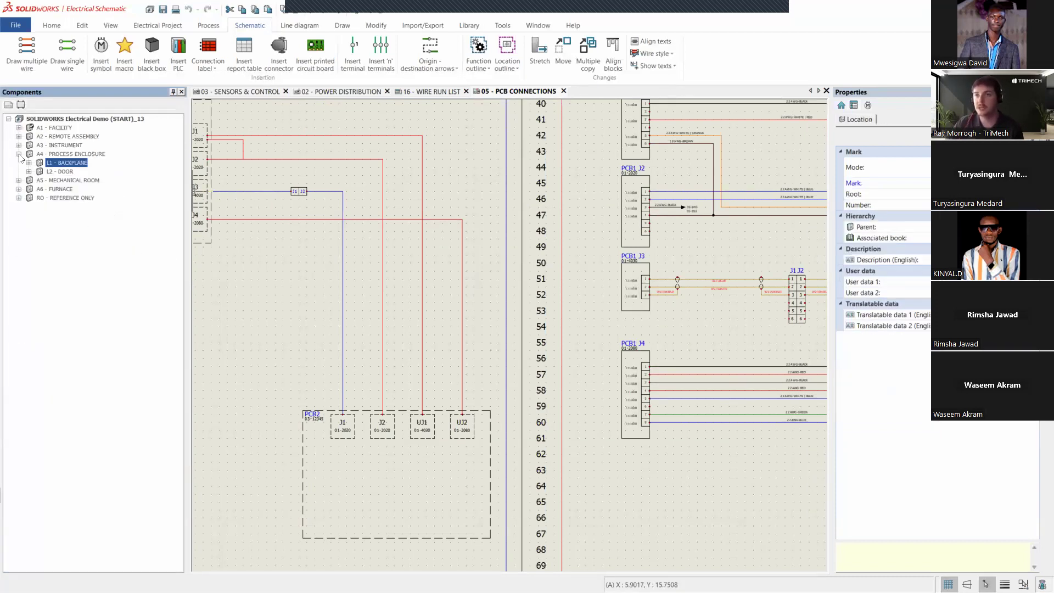
left_click(19, 154)
left_click(19, 145)
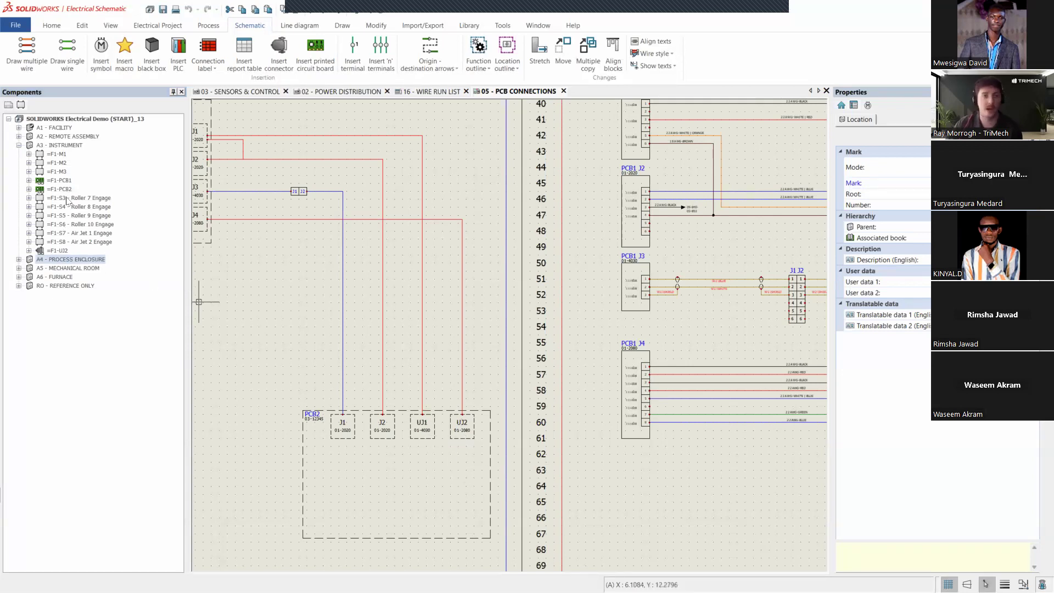
left_click(44, 253)
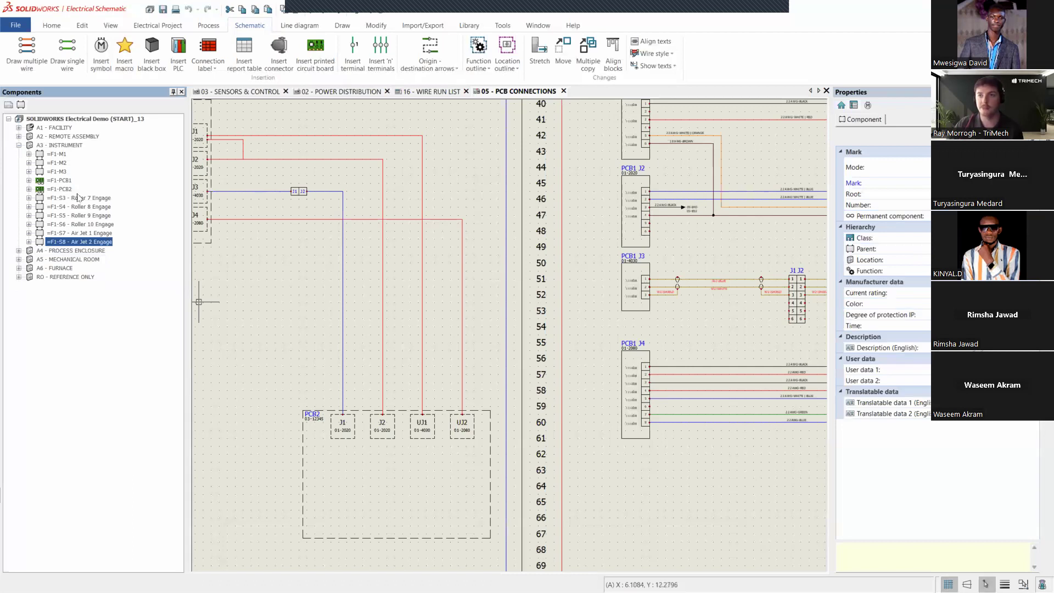
Insert PCB2's UJ2 connector at the open wire ends opposite PCB1 J4, using the LARGE CONNECTOR configuration without rounded corners.
left_click(29, 189)
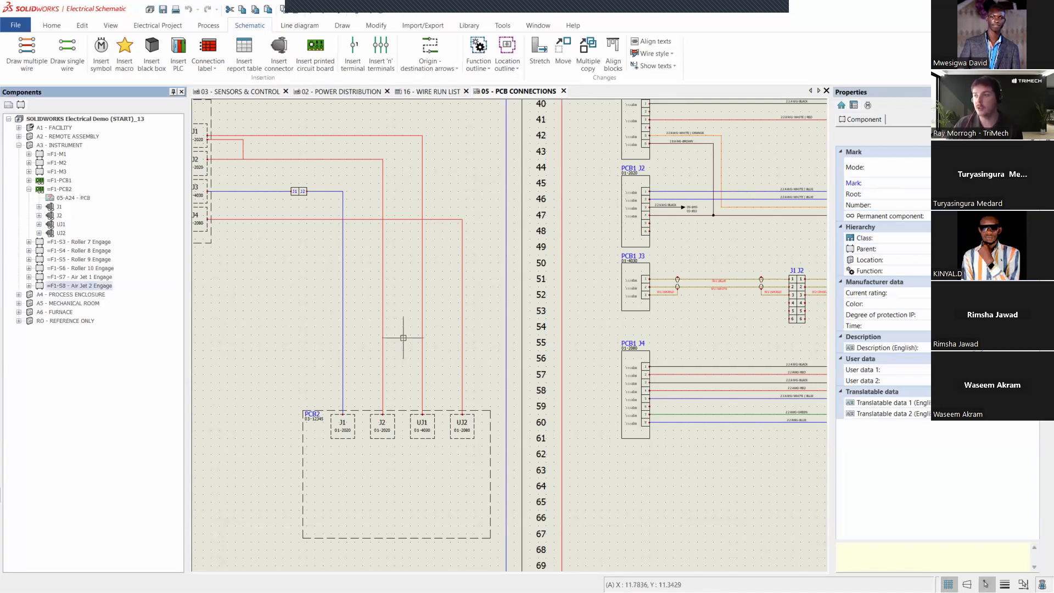
right_click(62, 234)
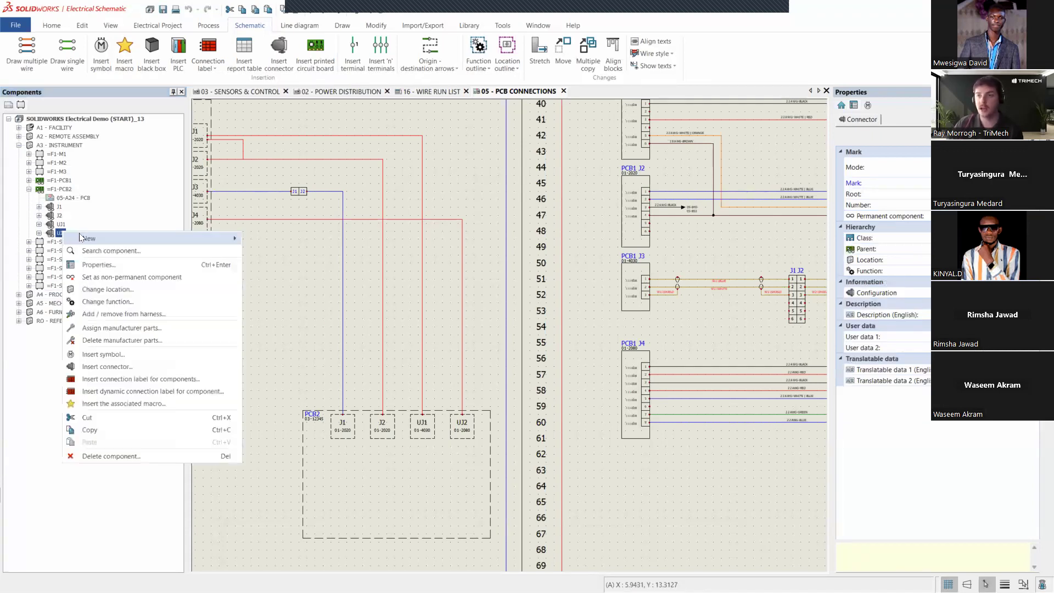
mouse_move(79, 237)
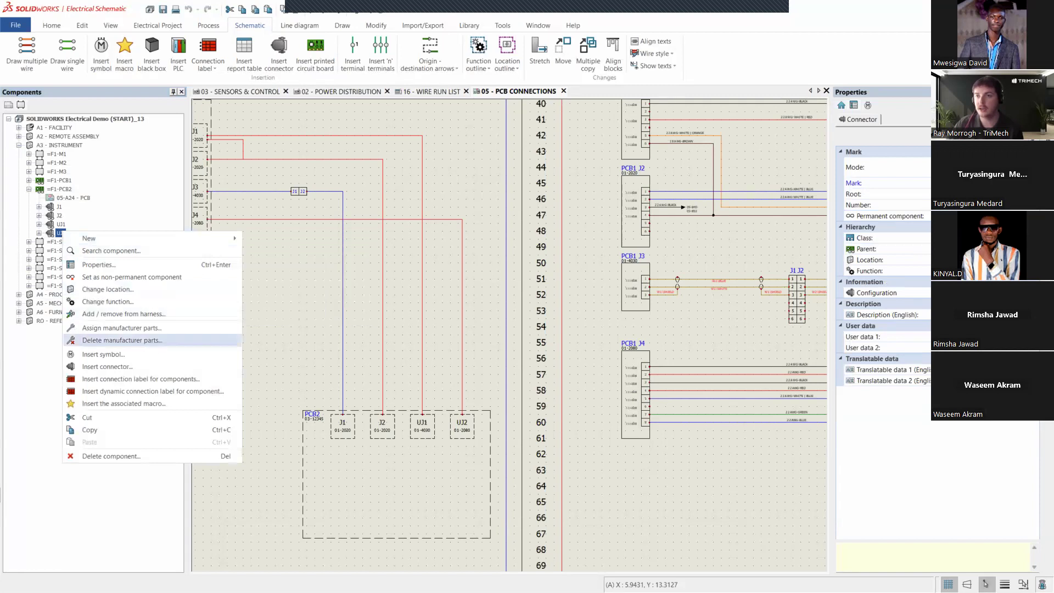
left_click(126, 367)
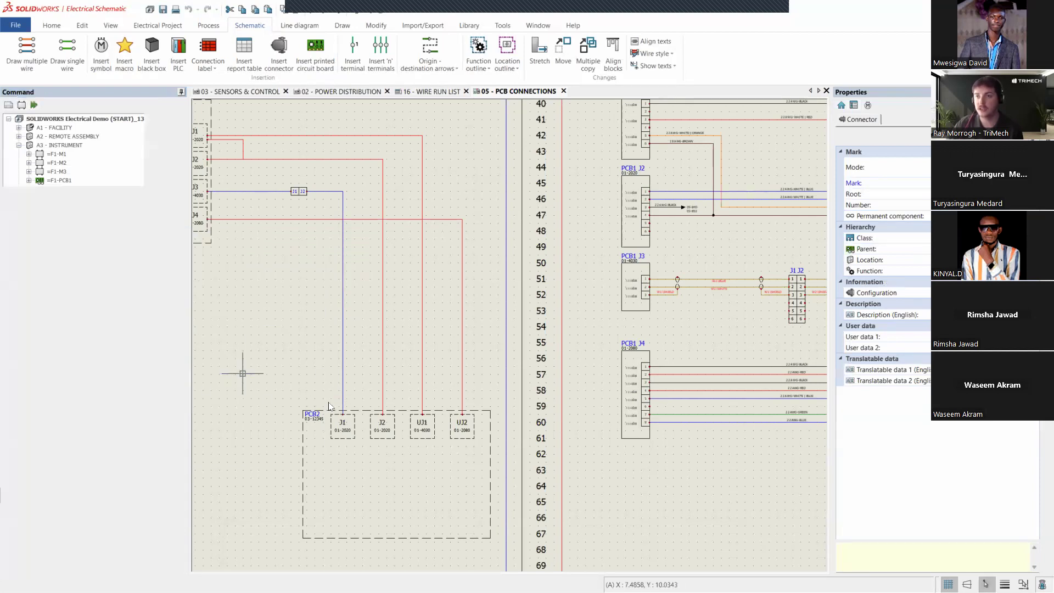
mouse_move(571, 436)
middle_mouse_down()
mouse_move(324, 423)
mouse_move(234, 430)
middle_mouse_up()
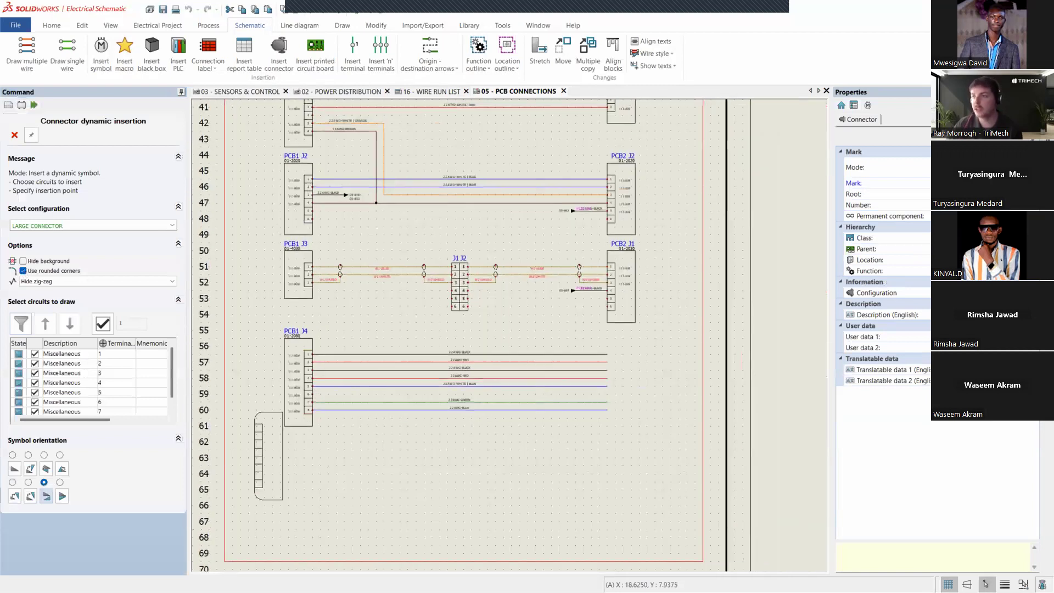
left_click(23, 271)
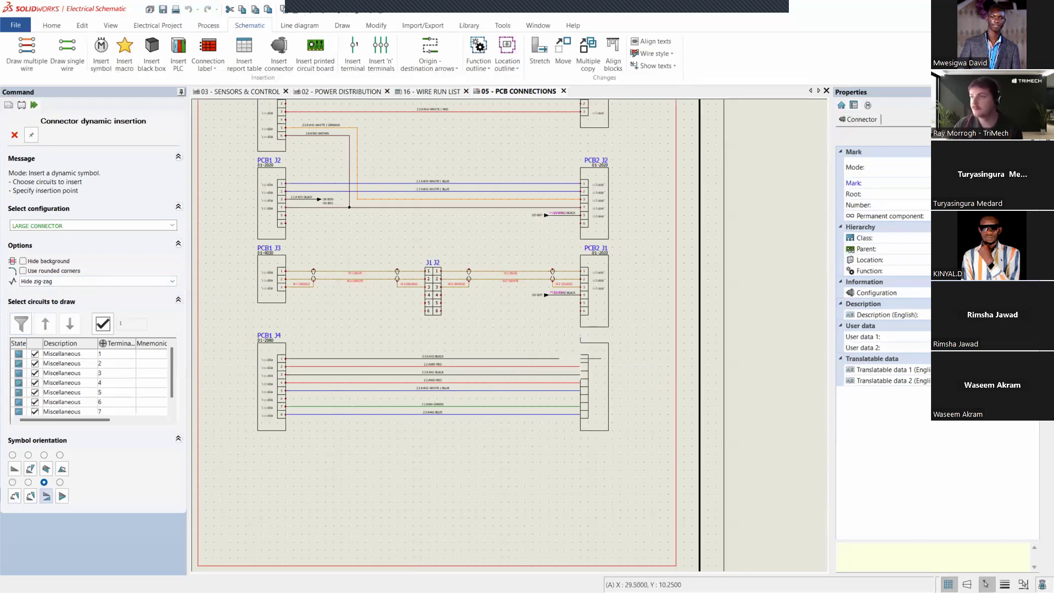
left_click(581, 343)
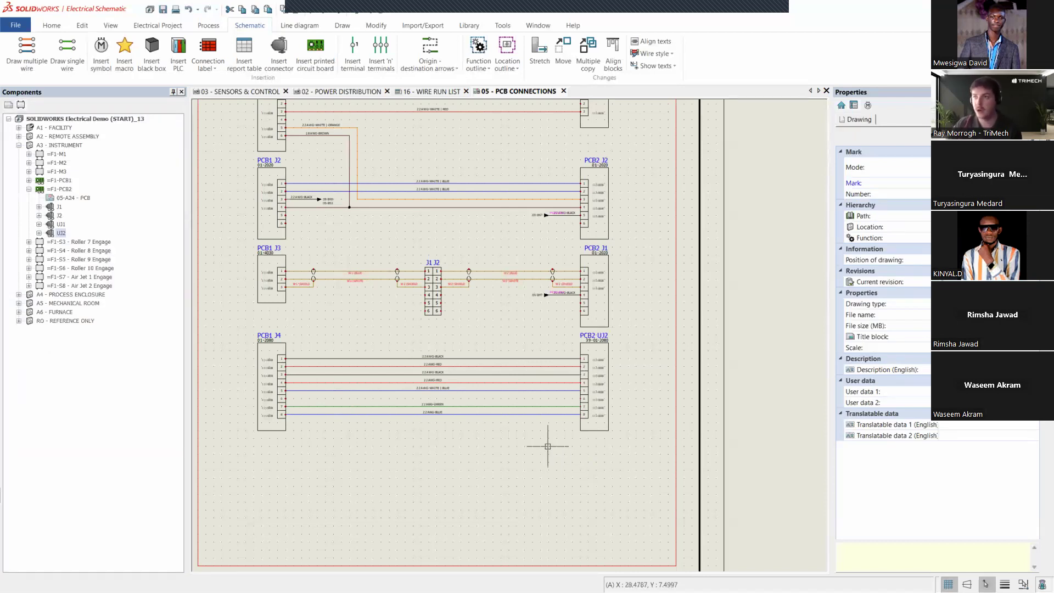
scroll(493, 434, "down", 5)
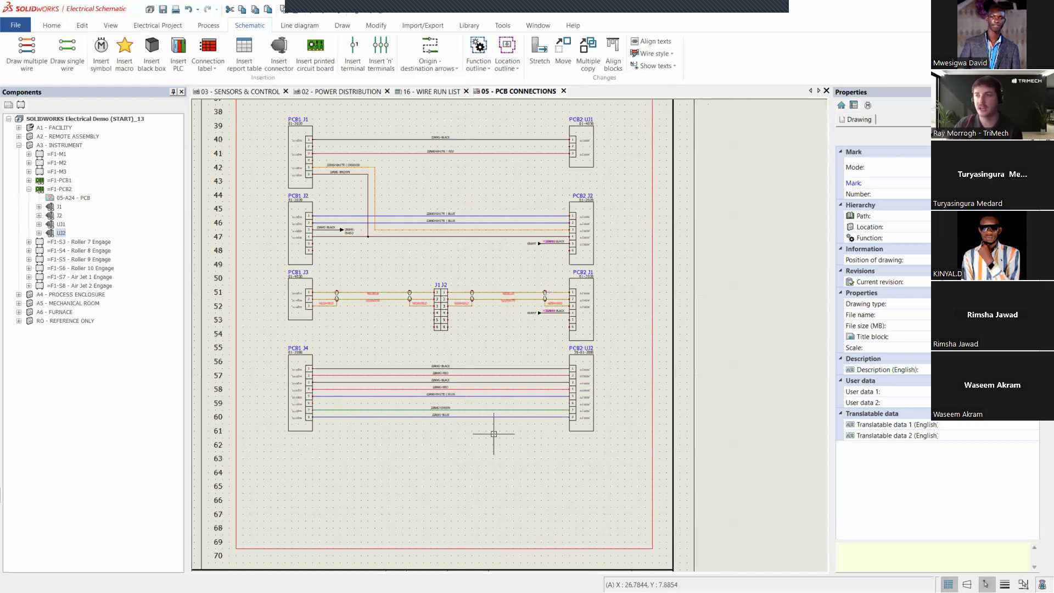
middle_click_drag(527, 449, 702, 425)
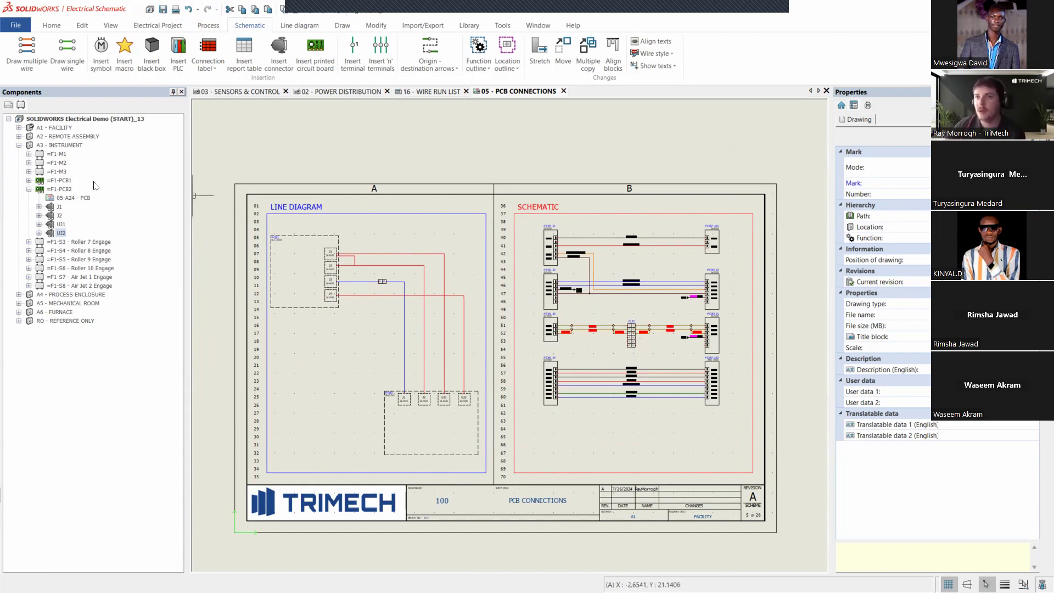
left_click(29, 189)
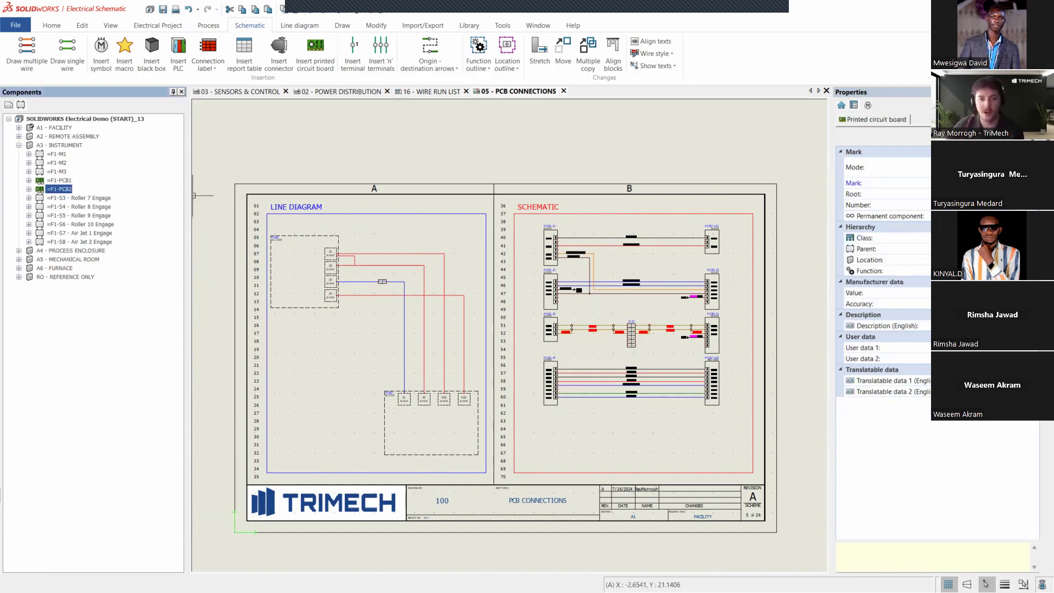
Open the A4 - PROCESS ENCLOSURE assembly from the project's 3 - SOLIDWORKS ASSEMBLY folder in SOLIDWORKS.
key("alt+Tab")
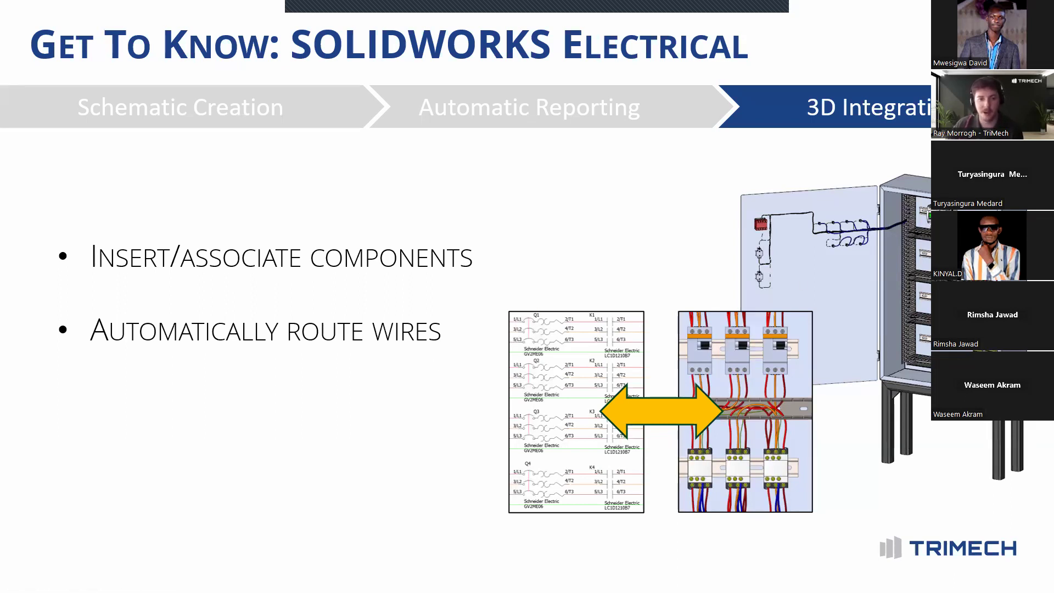
key("alt+Tab")
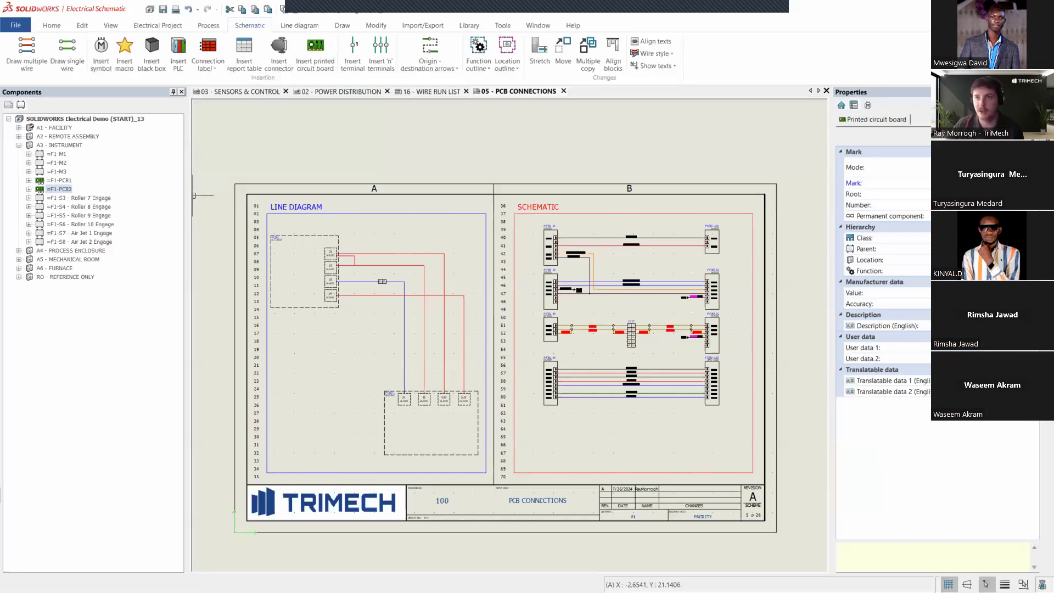
left_click(8, 104)
left_click(38, 172)
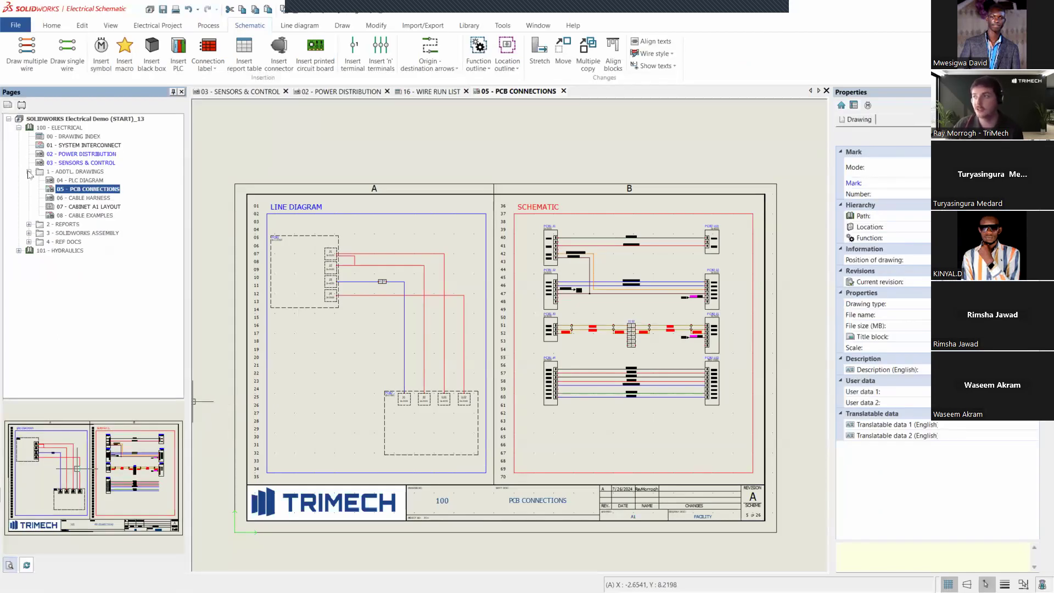
left_click(29, 171)
left_click(29, 190)
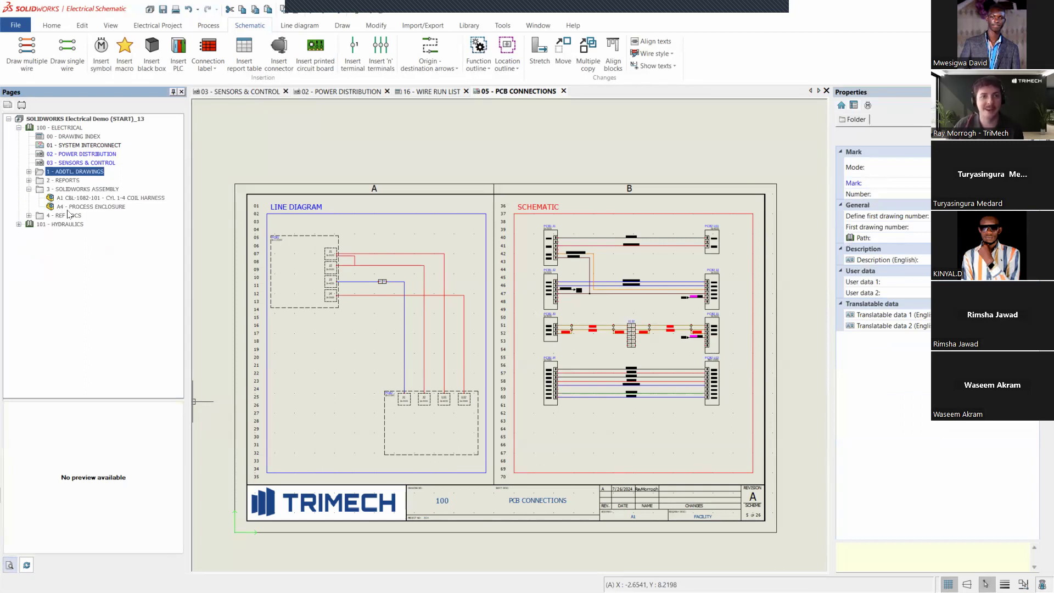
left_click(74, 207)
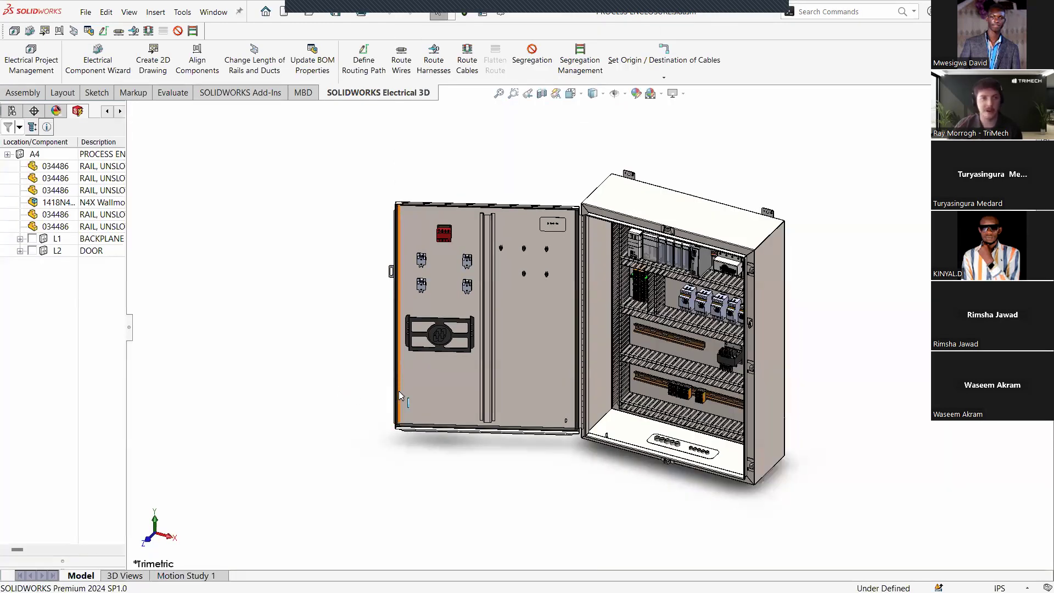
Filter out the associated manufacturer parts in the electrical component tree, then expand L1 BACKPLANE and widen the tree to show full descriptions.
scroll(739, 397, "down", 2)
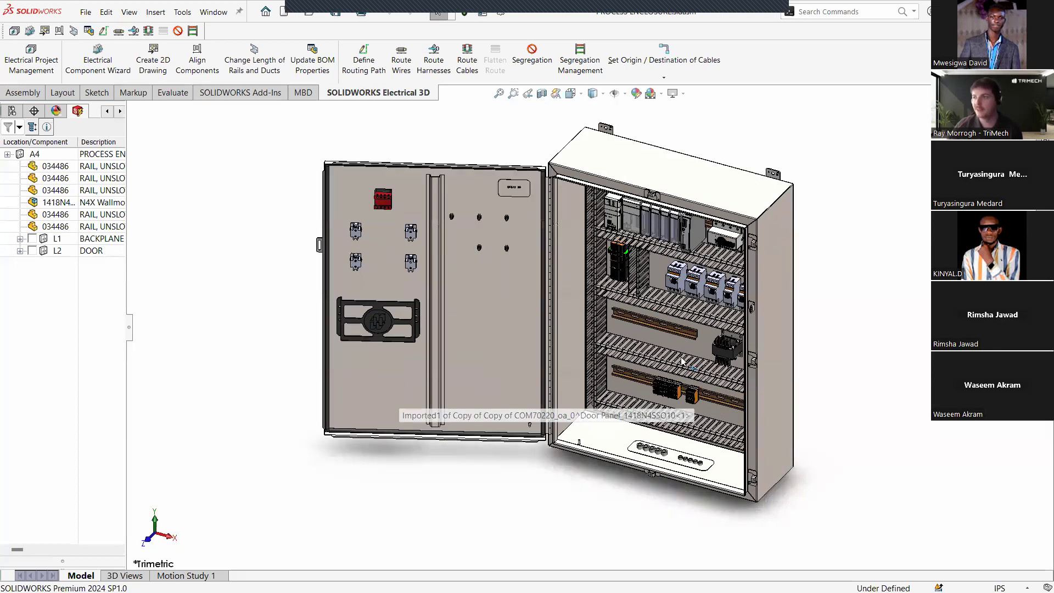
scroll(630, 265, "up", 3)
scroll(541, 341, "down", 4)
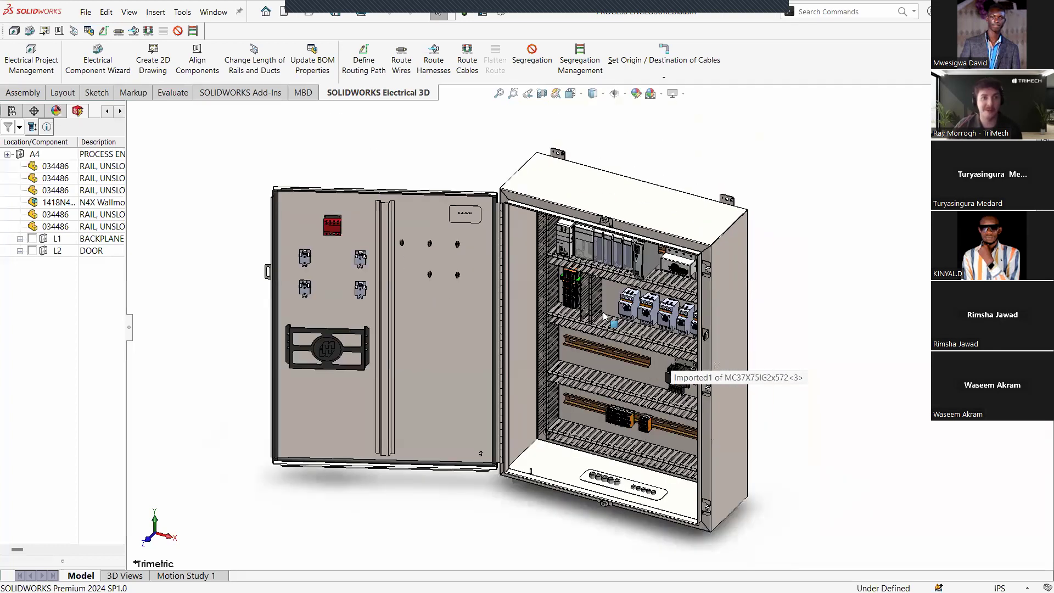
middle_click_drag(540, 342, 551, 293)
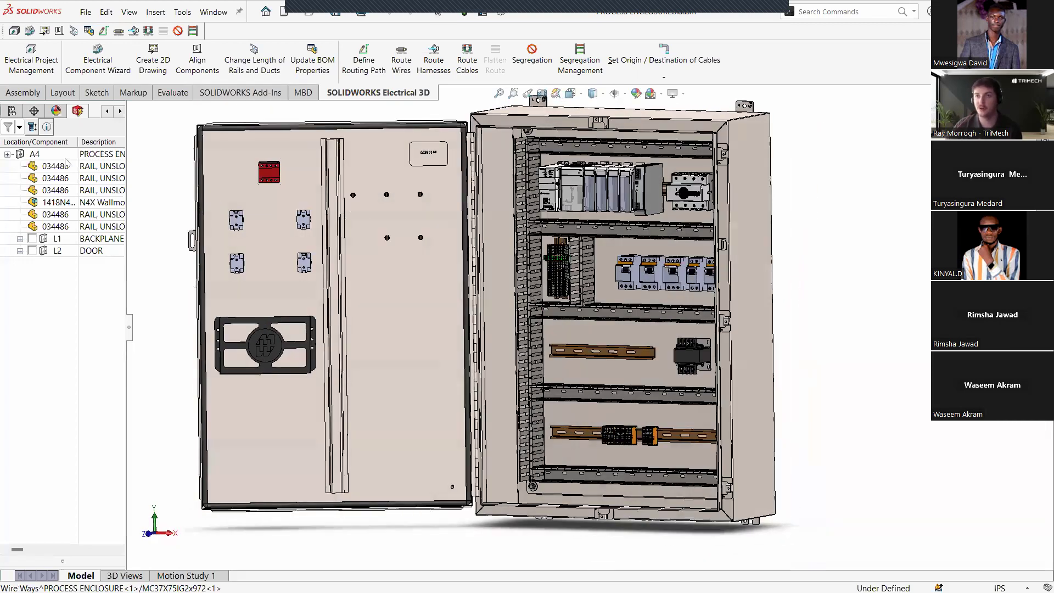
left_click(19, 127)
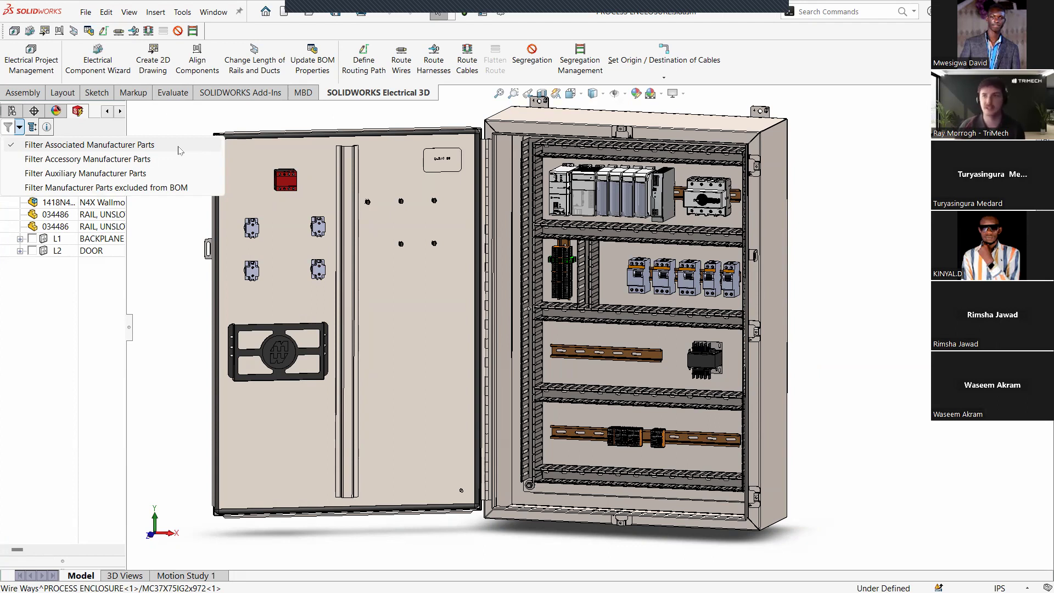
left_click(168, 126)
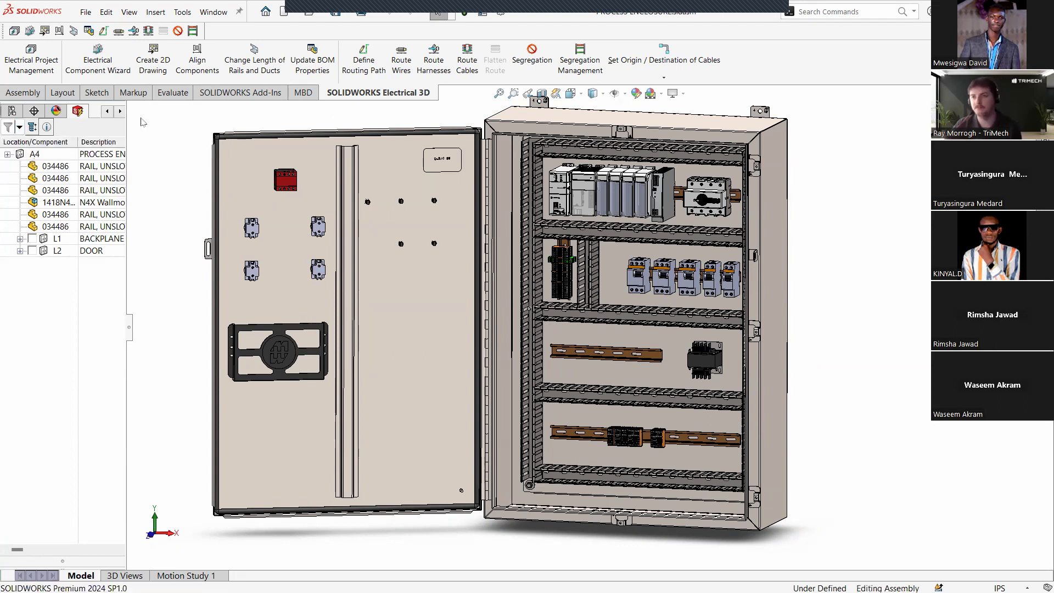
left_click(9, 128)
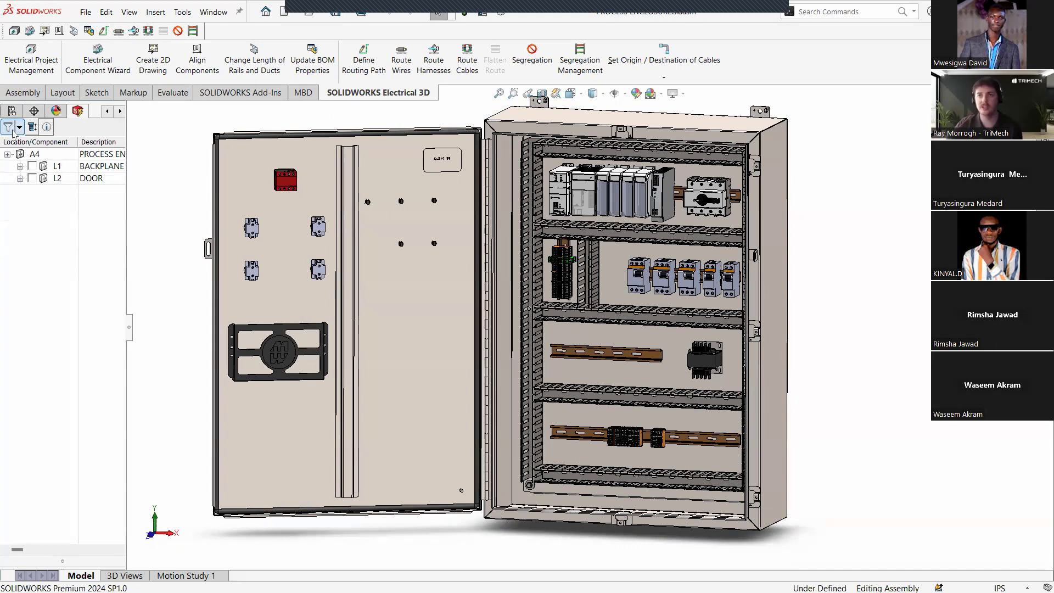
left_click(19, 166)
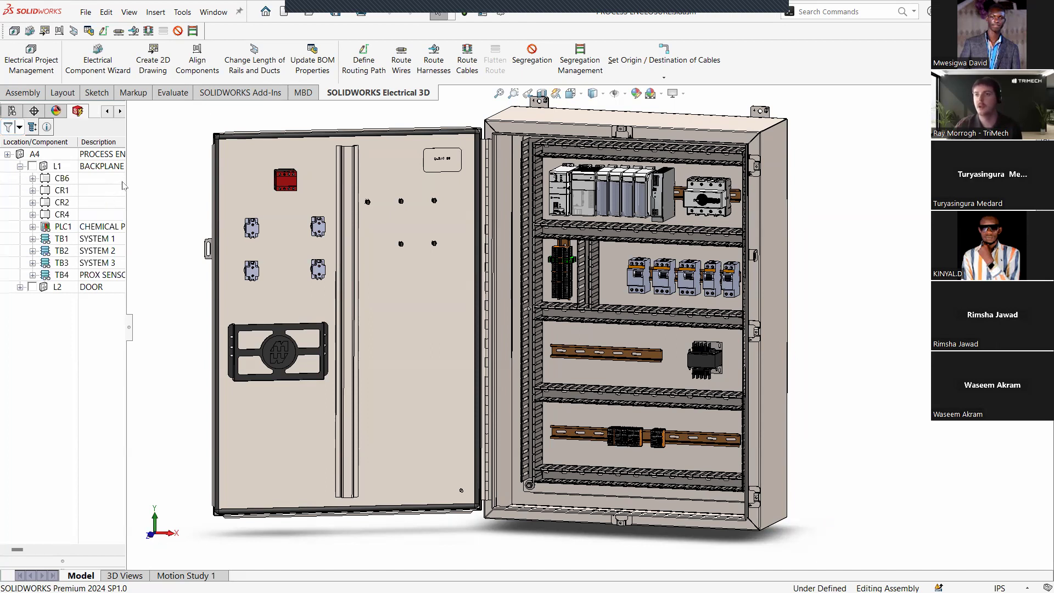
left_click_drag(126, 181, 190, 181)
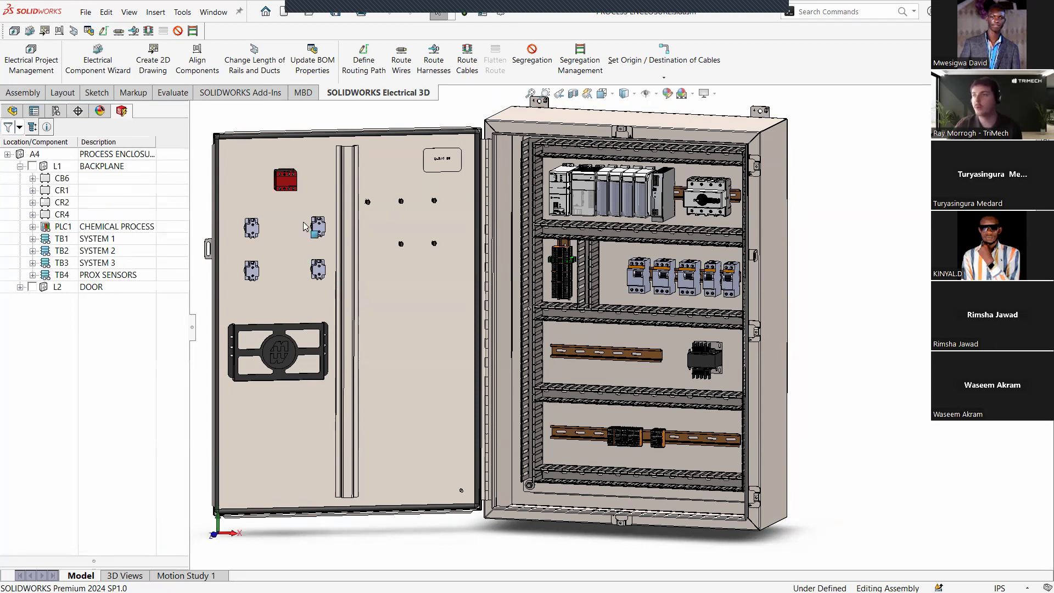
Insert the 3D part LC1D12B7 of CR1 at the left end of the empty middle DIN rail on the backplane.
left_click(65, 193)
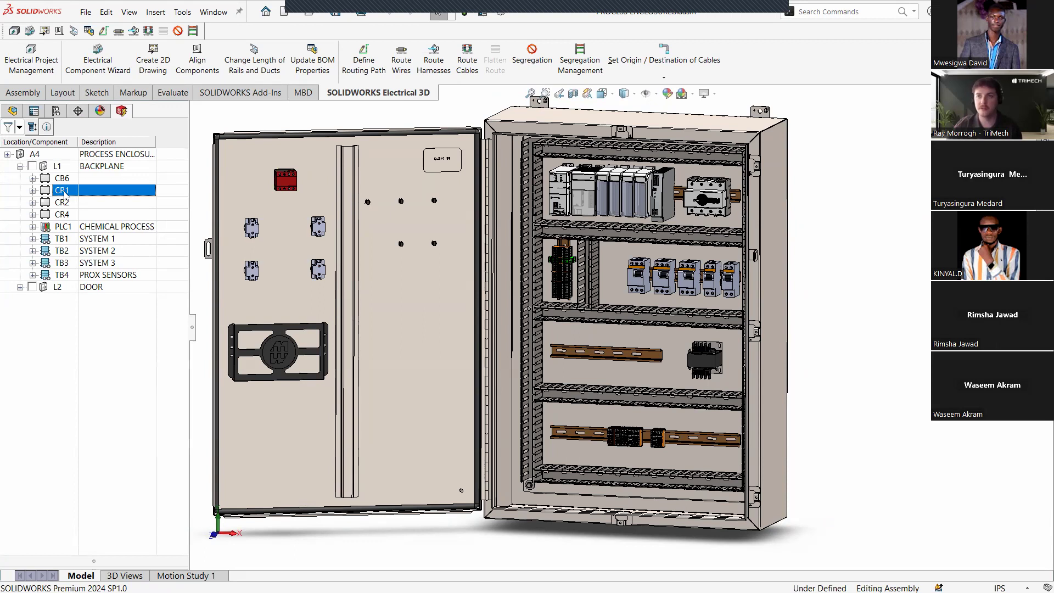
right_click(65, 195)
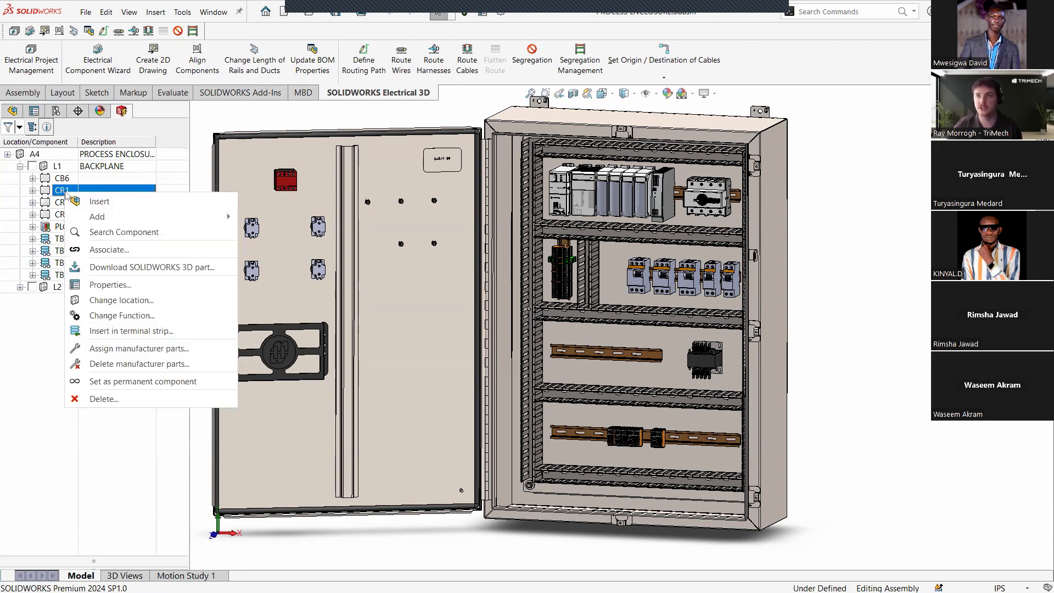
left_click(87, 206)
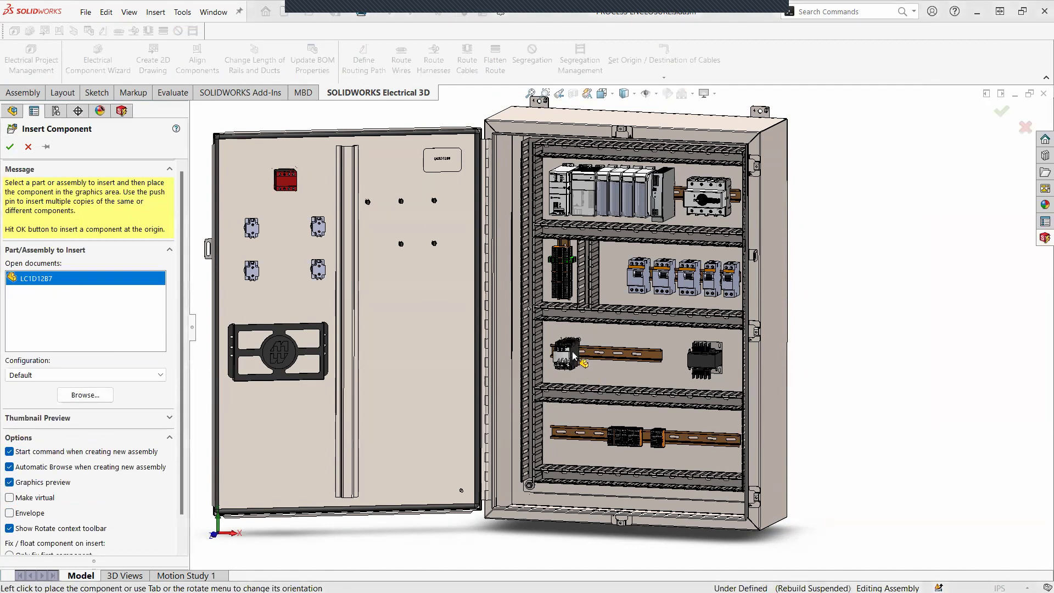
scroll(572, 356, "down", 6)
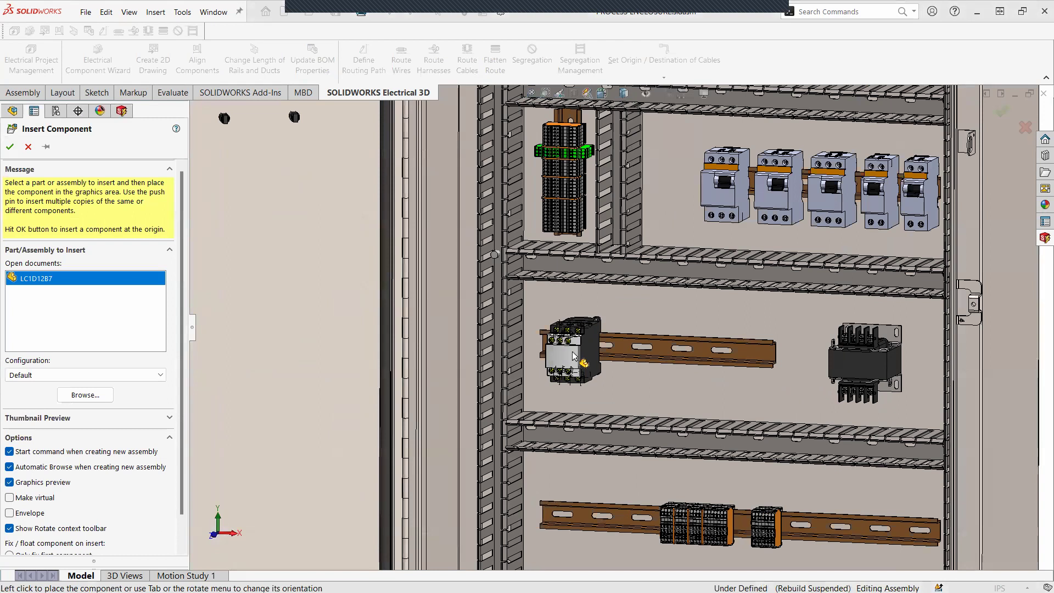
left_click(574, 356)
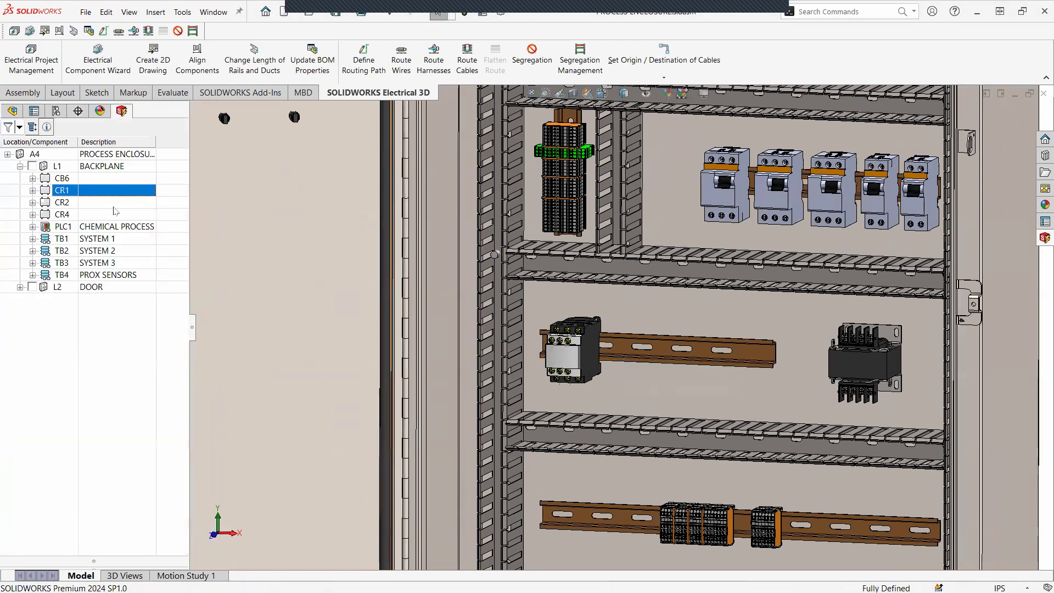
Reapply the associated-parts filter to refresh the component tree and expand L1 BACKPLANE again.
left_click(11, 127)
left_click(10, 129)
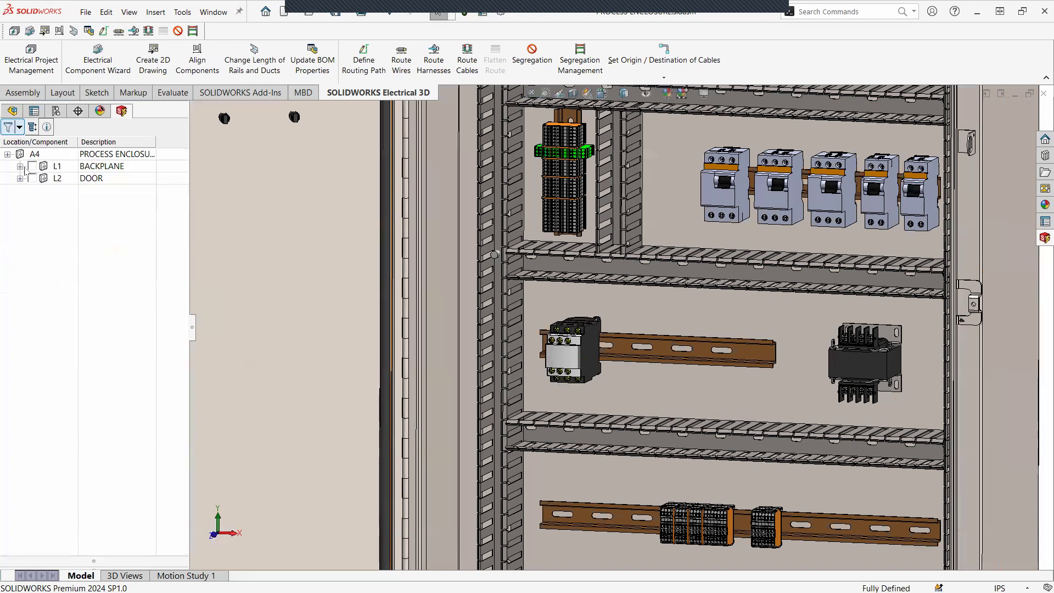
left_click(20, 167)
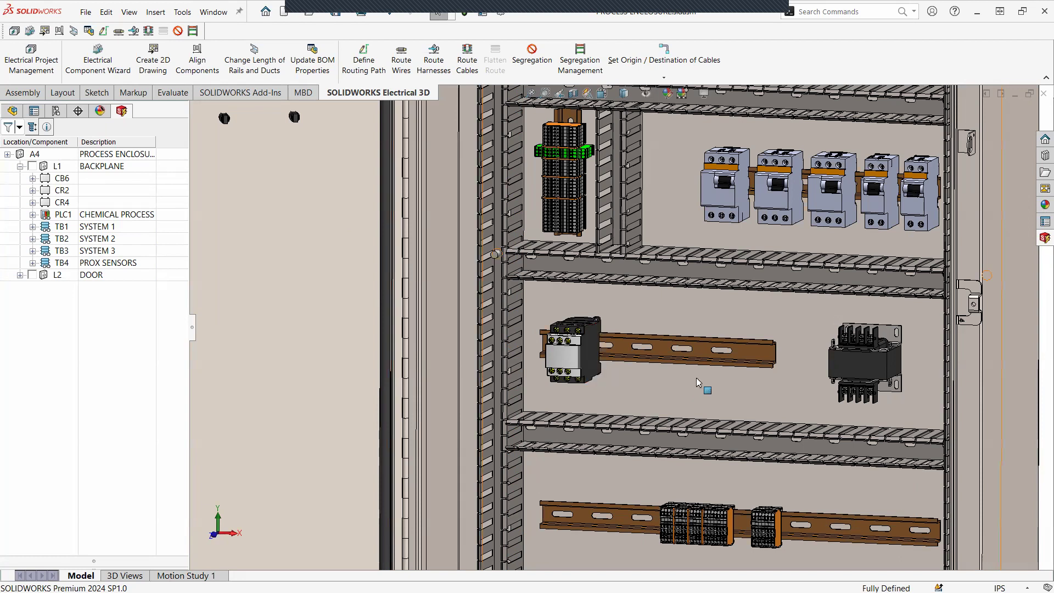
Route the wires of all components in the enclosure as a 3DSketch Route using splines.
key("f")
key("z")
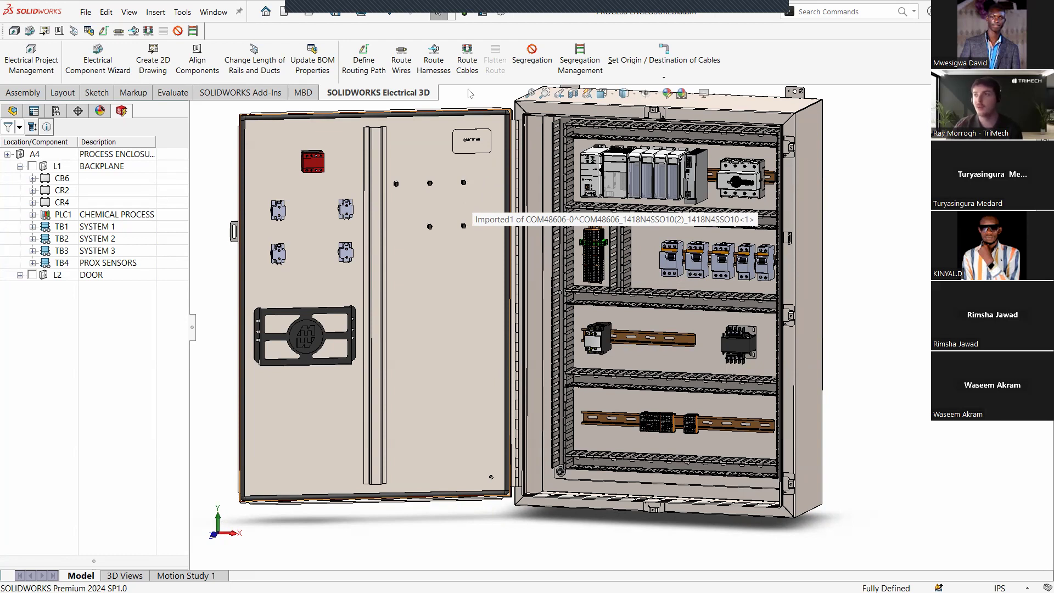
left_click(400, 74)
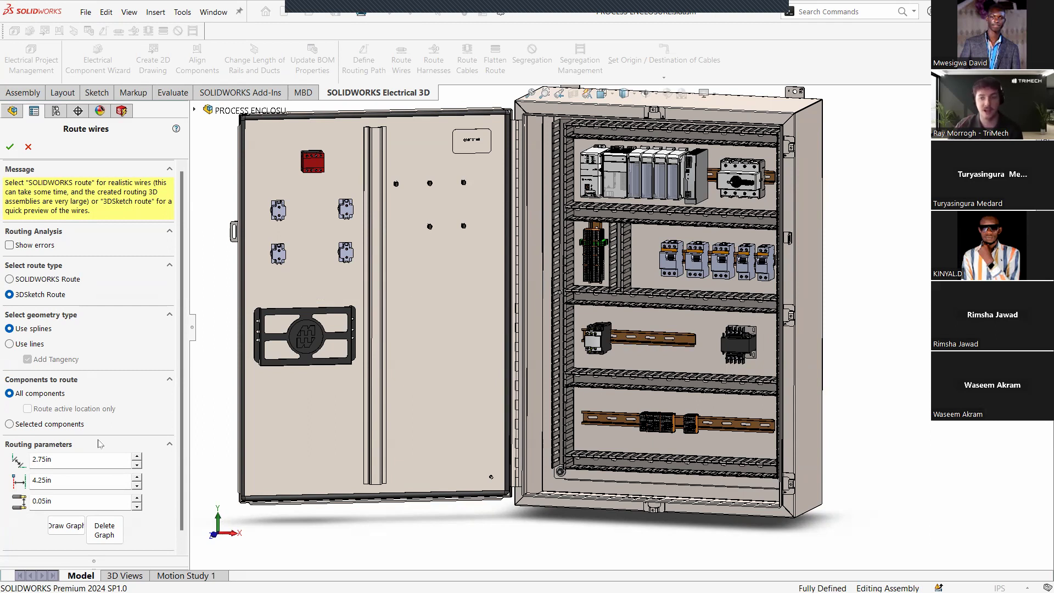
left_click(9, 147)
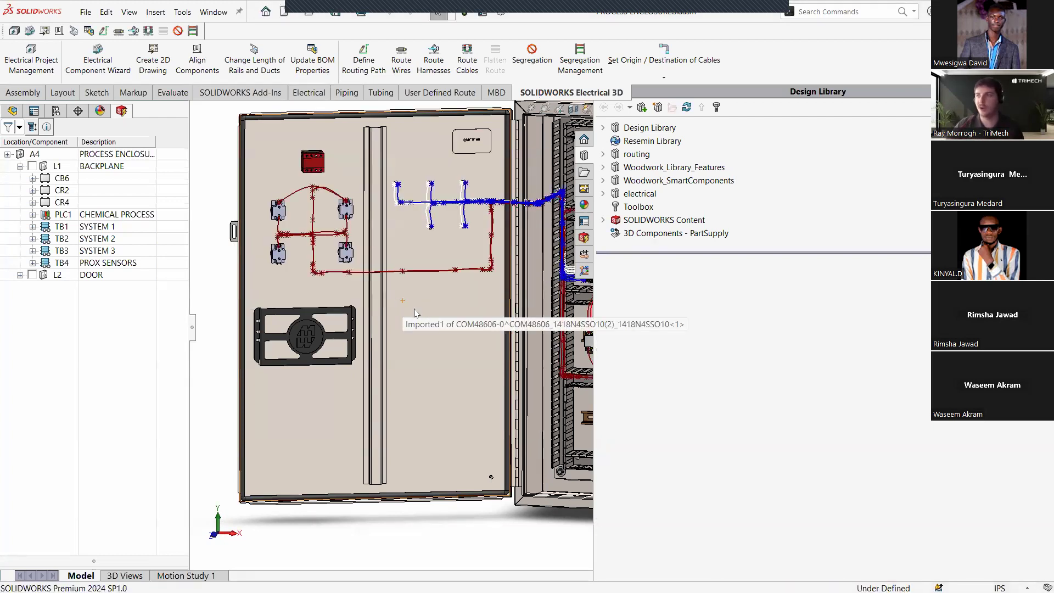
left_click(487, 516)
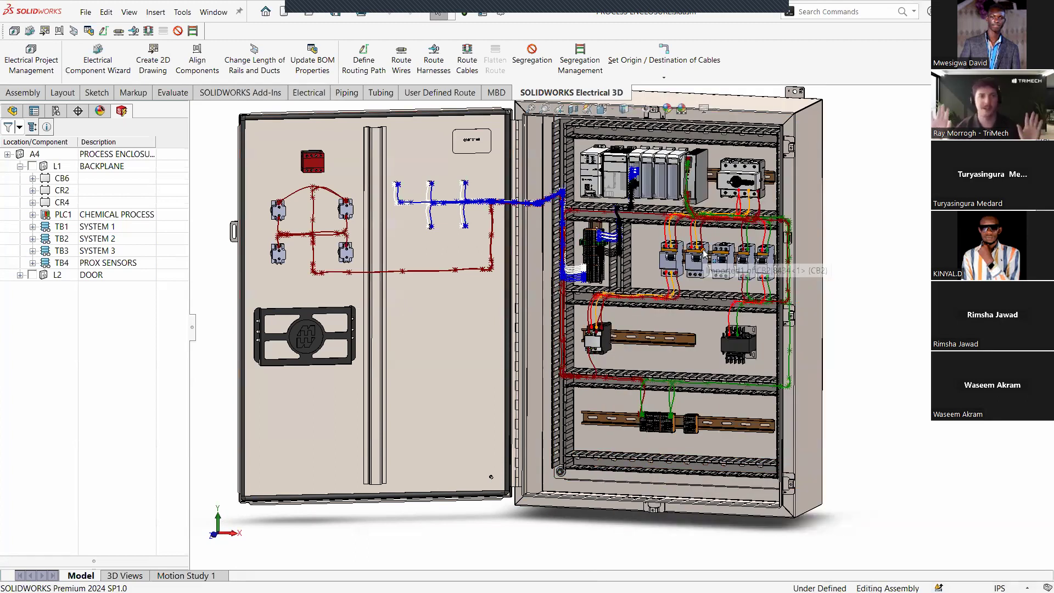
scroll(696, 262, "down", 2)
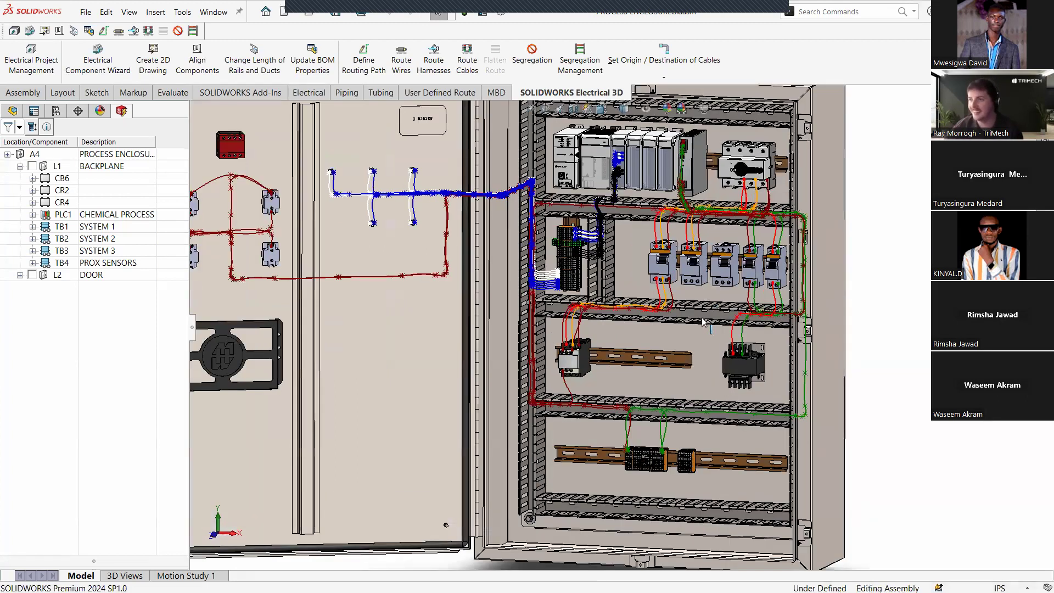
Open the CR1 contactor part LC1D12B7 from the enclosure assembly and inspect its terminal connection points up close.
scroll(696, 263, "down", 1)
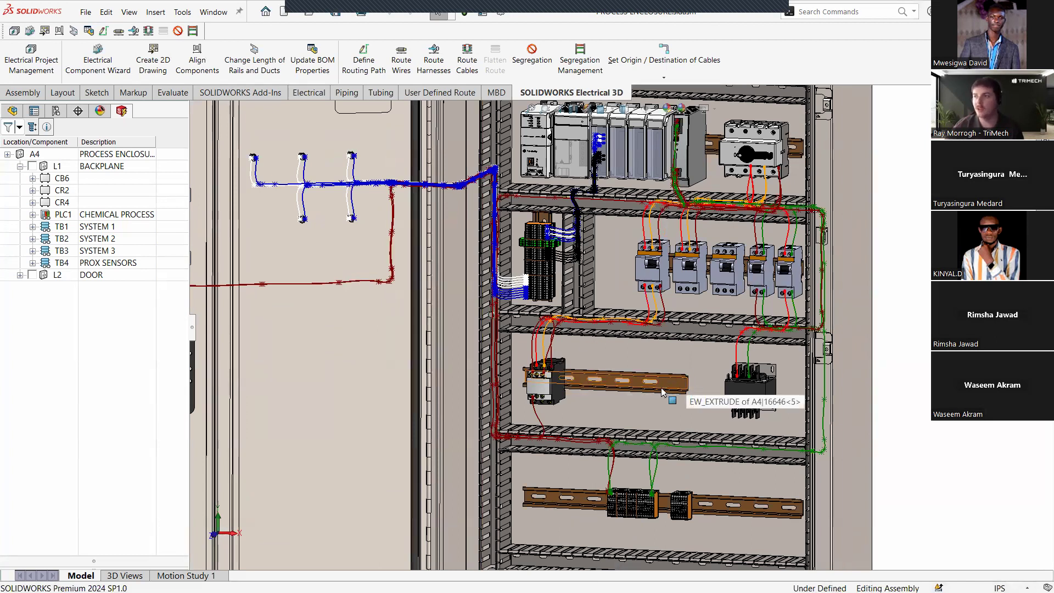
scroll(650, 389, "down", 1)
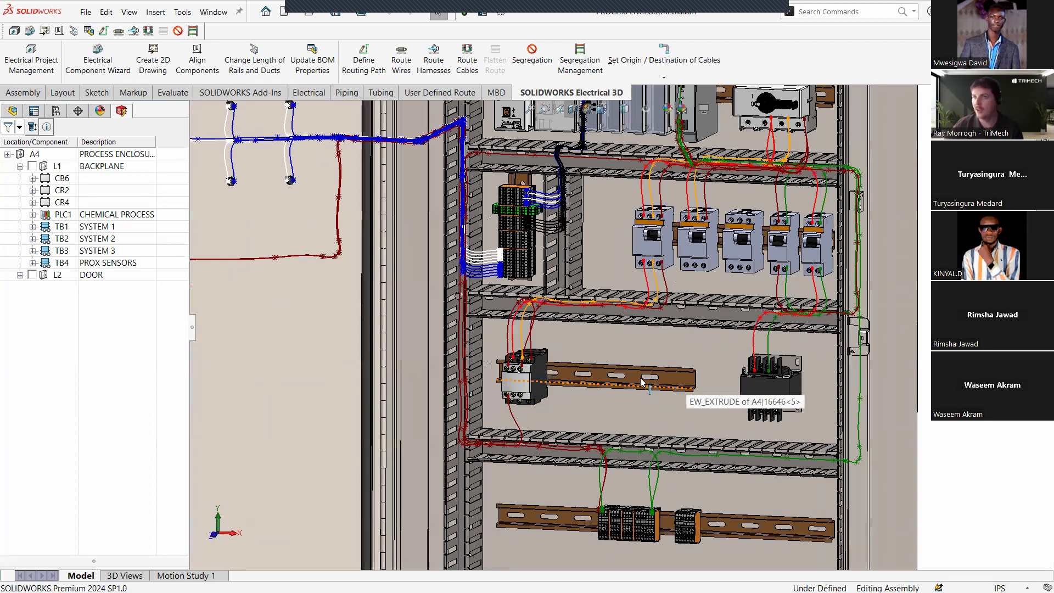
left_click(541, 380)
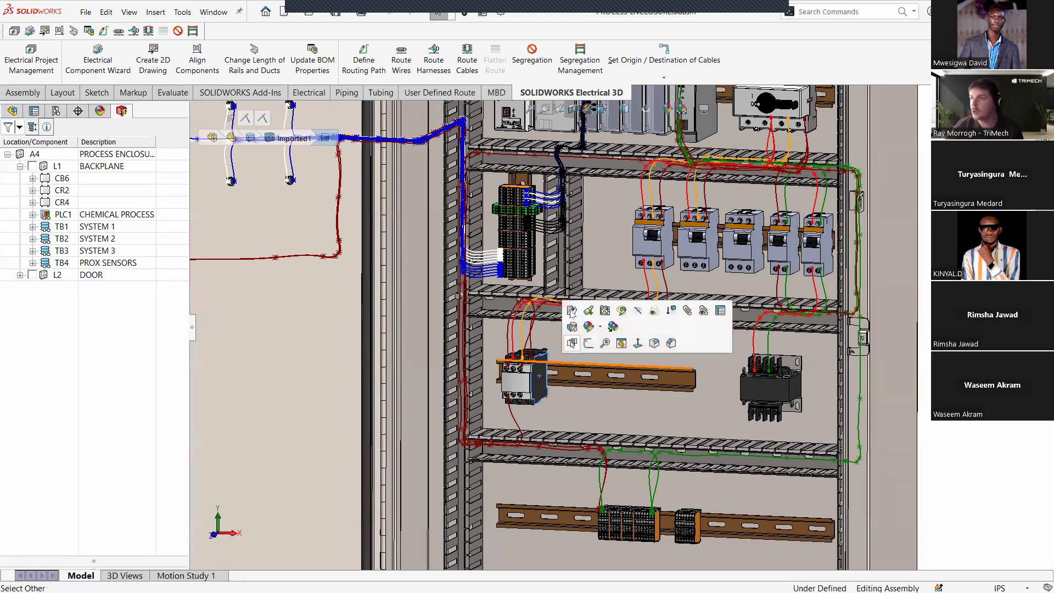
left_click(571, 312)
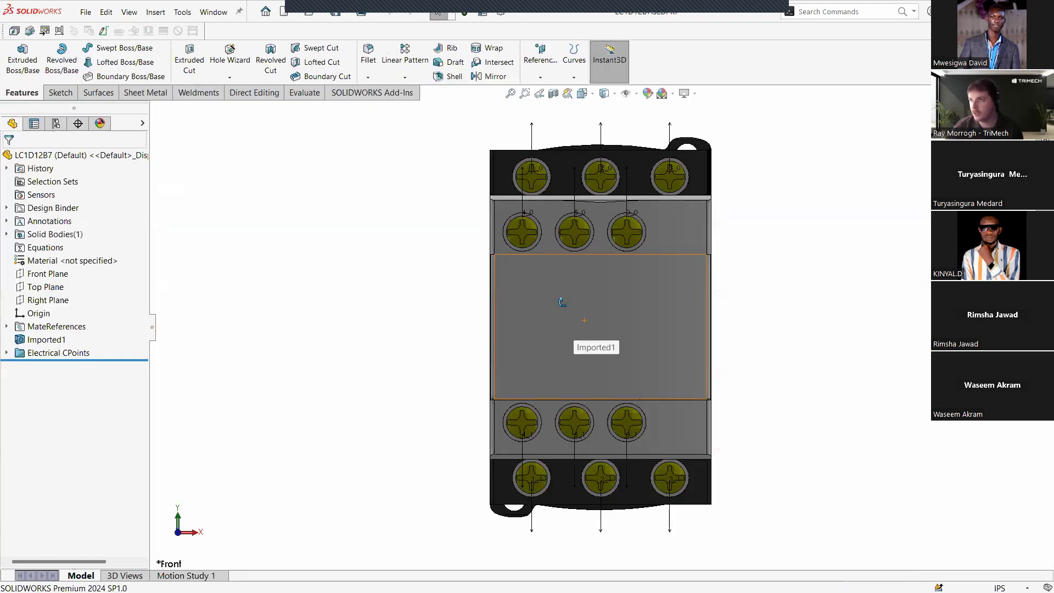
middle_click_drag(562, 302, 450, 288)
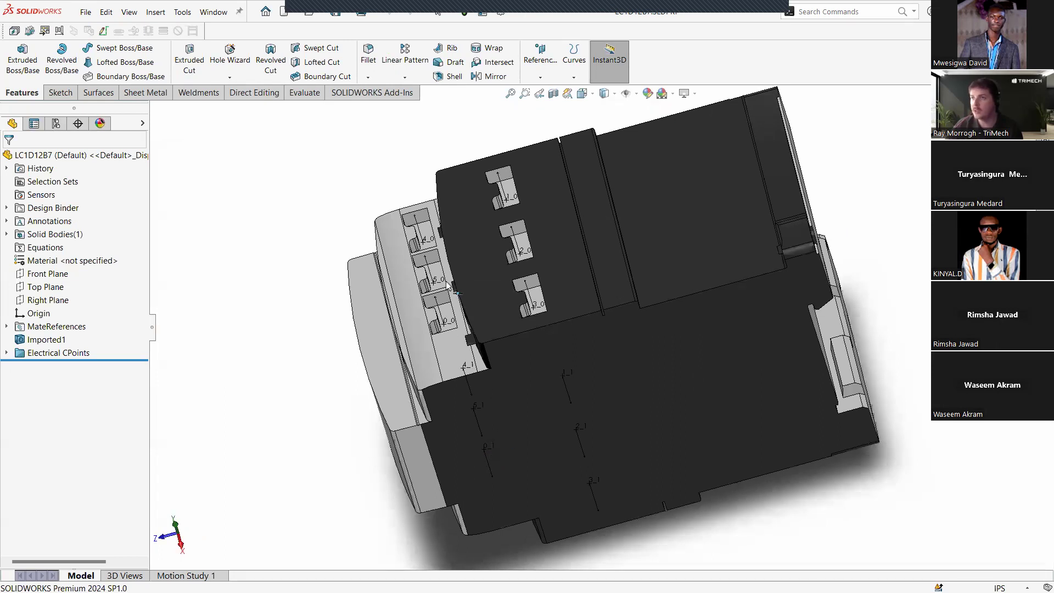
scroll(461, 264, "down", 3)
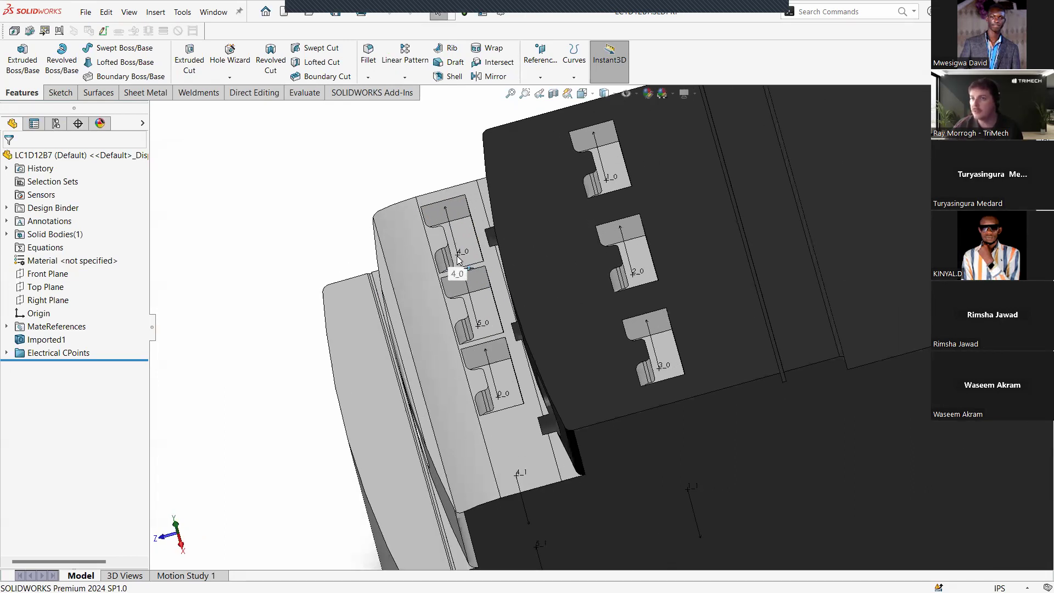
Examine the connection points listed in the part's Electrical CPoints folder, then close the part without saving changes.
left_click(6, 353)
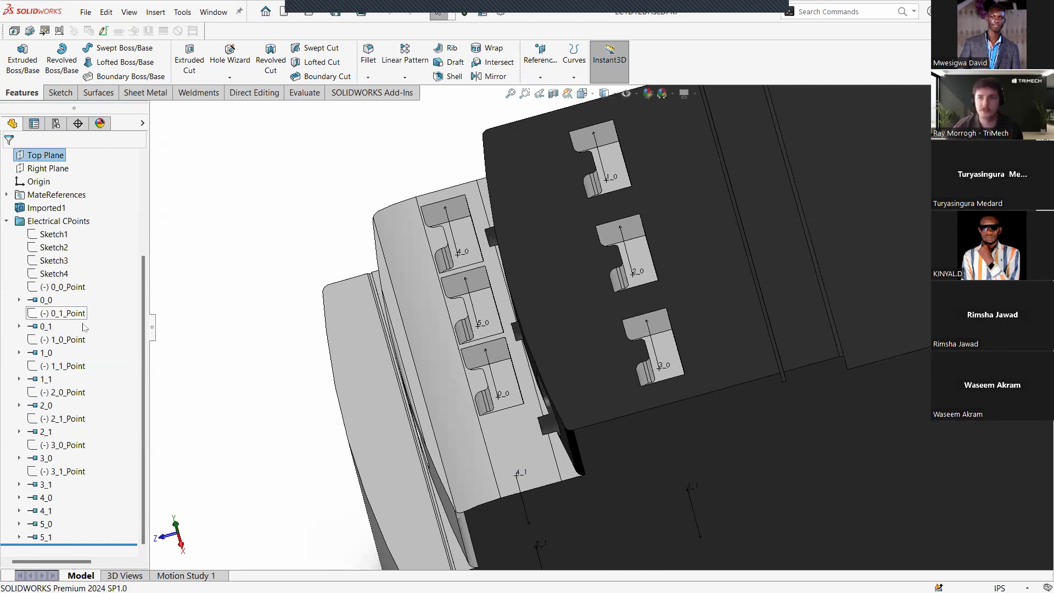
mouse_move(38, 303)
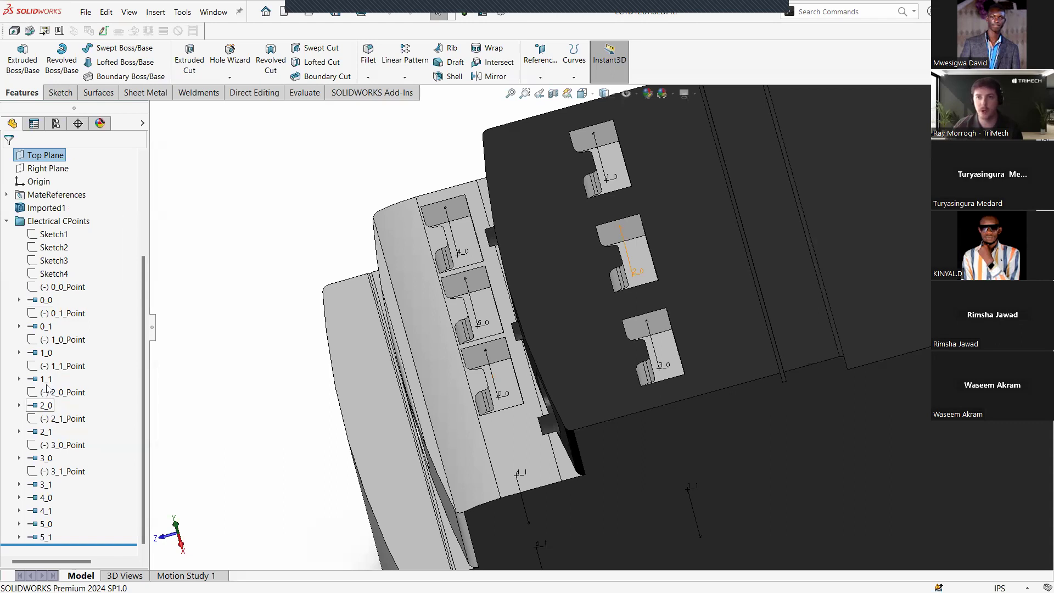
left_click(7, 222)
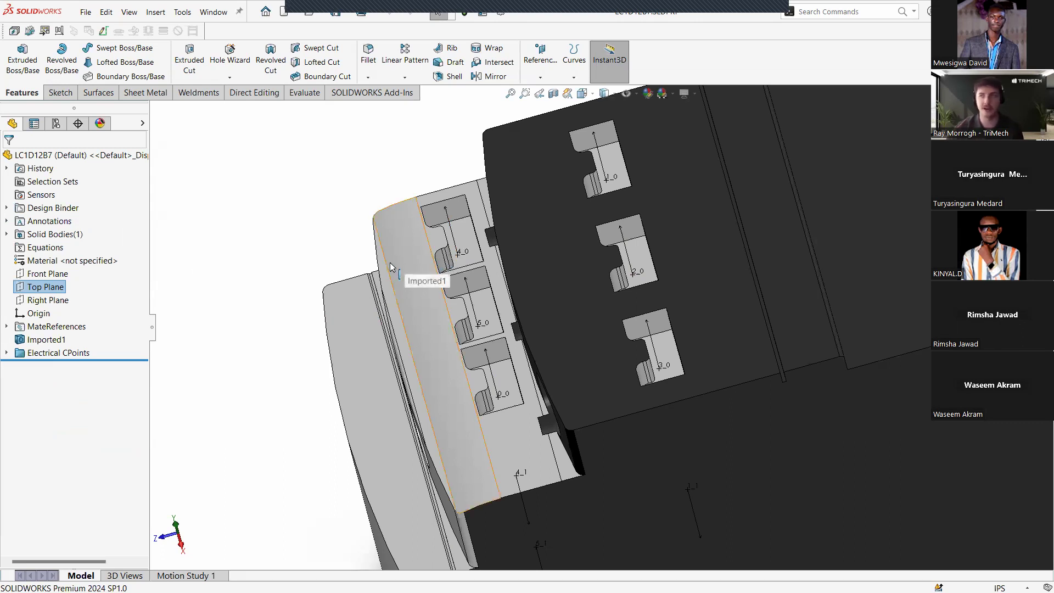
key("f")
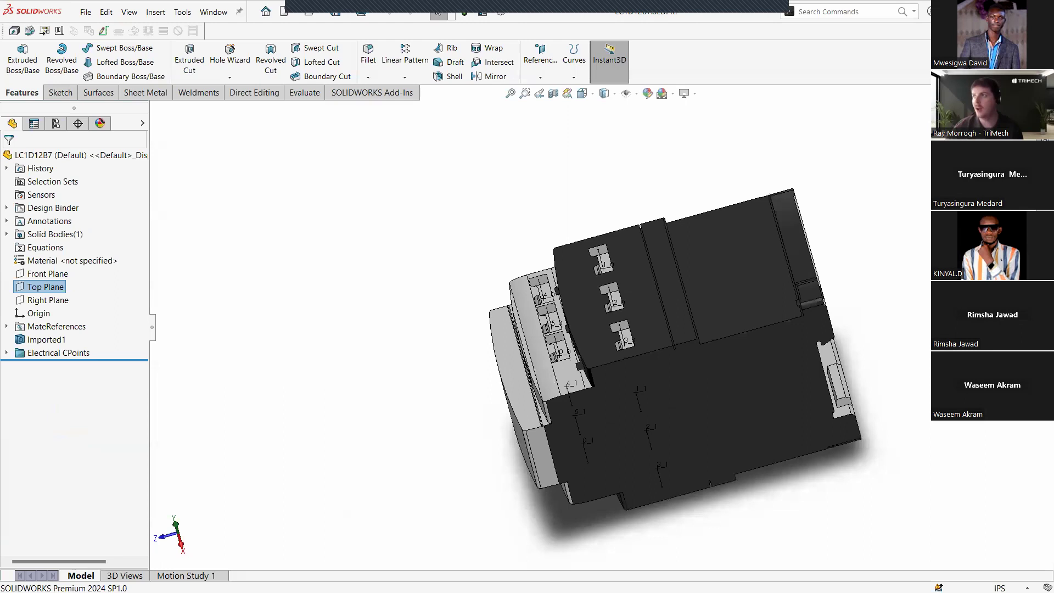
key("ctrl+w")
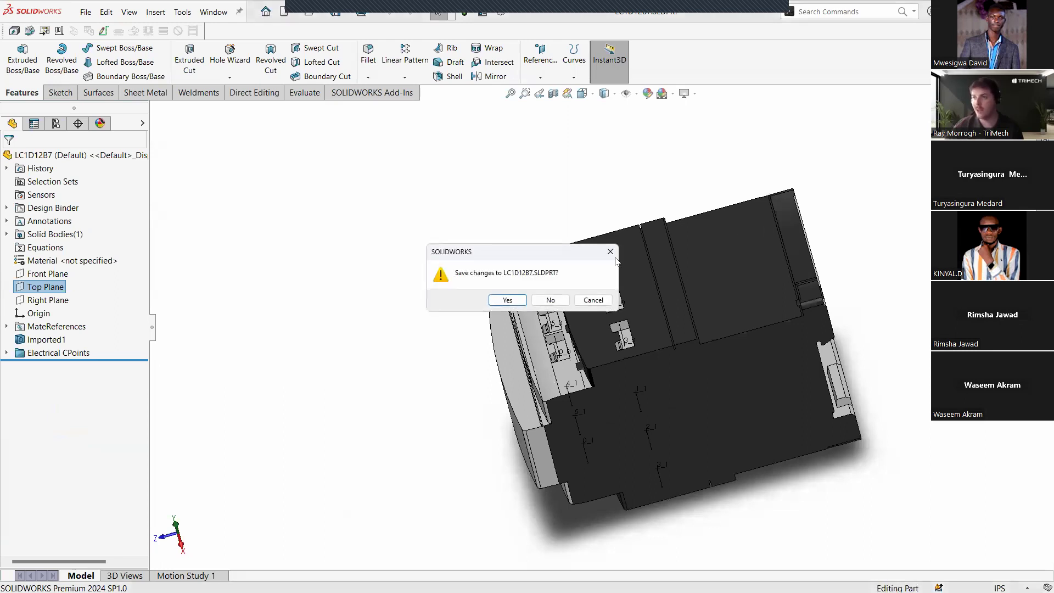
left_click(551, 300)
left_click(562, 323)
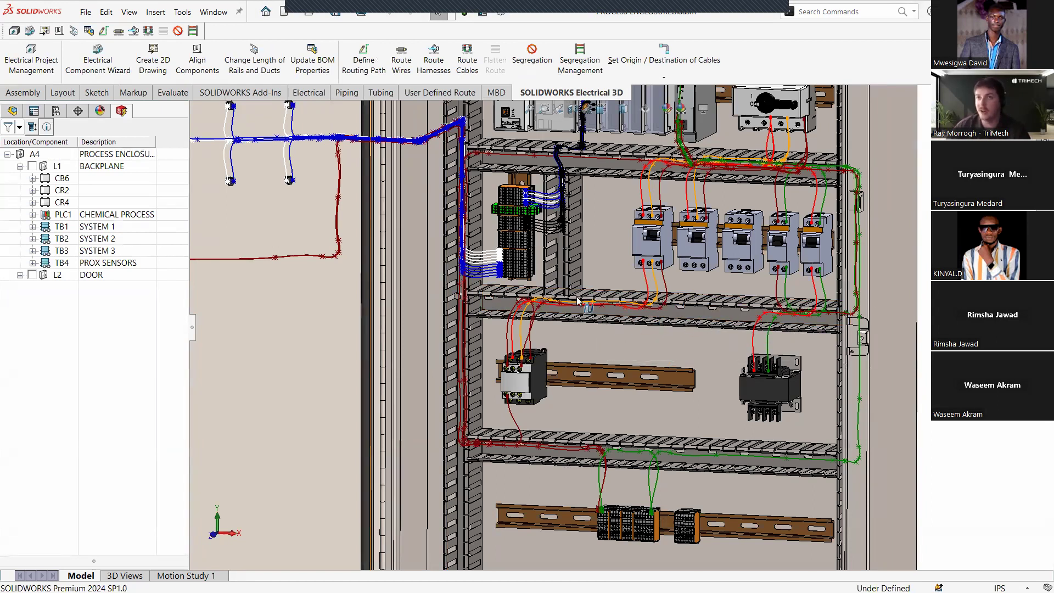
Review the EW_PATH1 and EWS wire sketches in the assembly's feature tree and the display options for hiding or showing items.
left_click(12, 110)
scroll(91, 350, "down", 1)
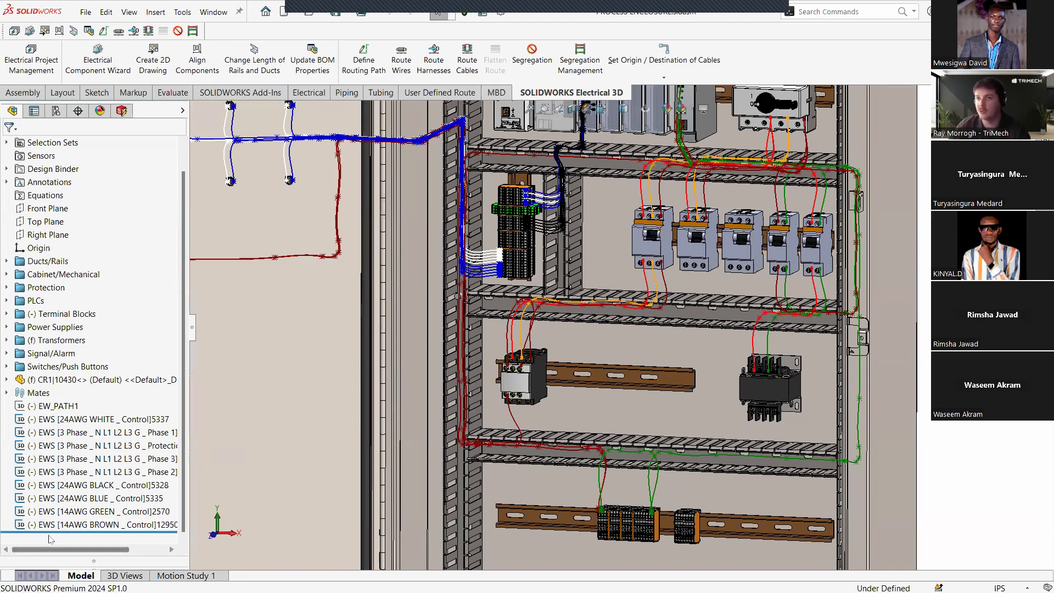
key("f")
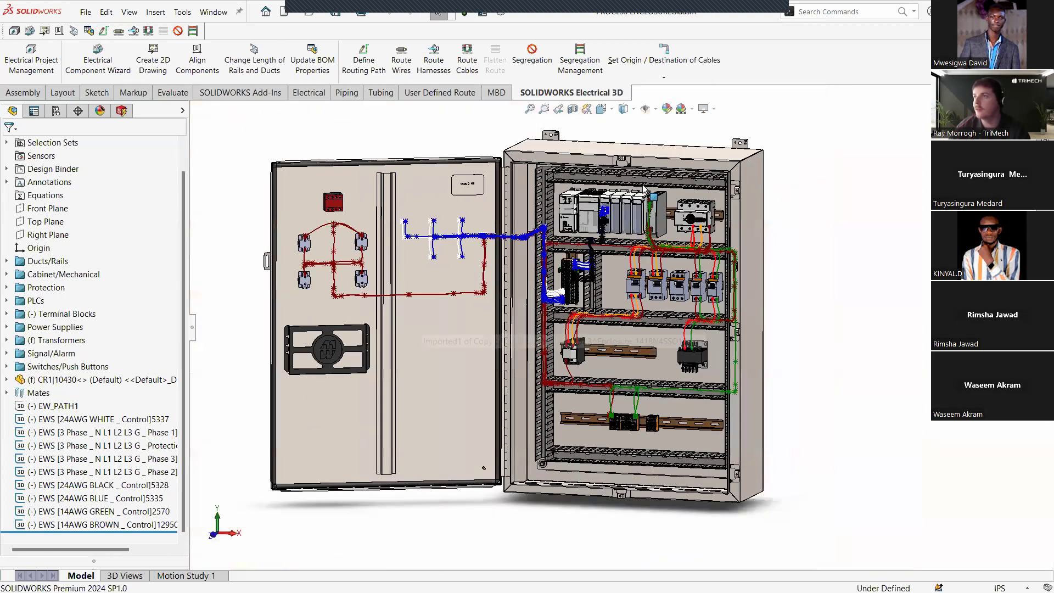
left_click(656, 110)
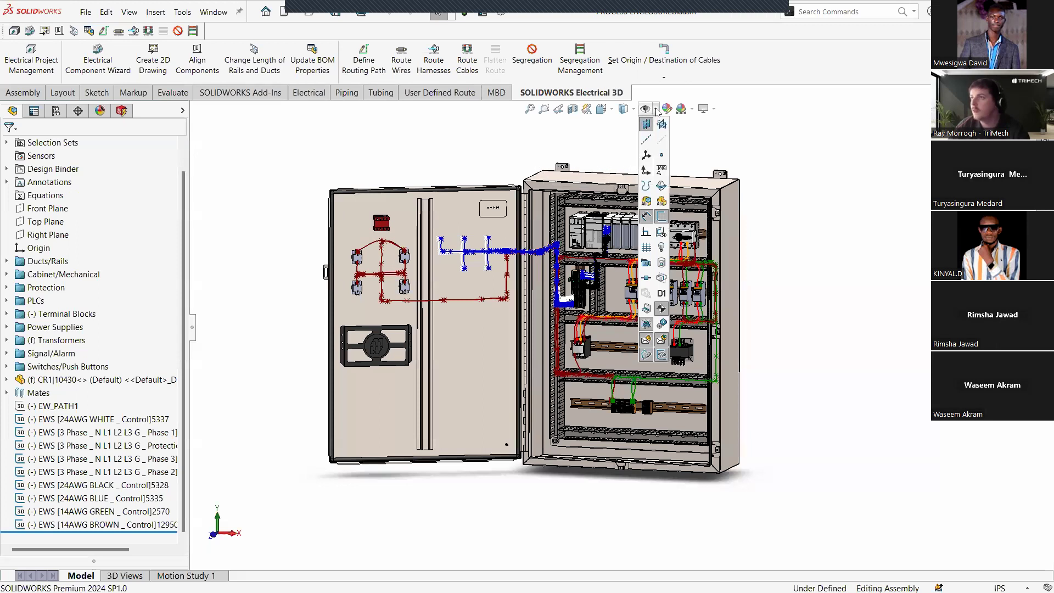
Examine the Wire Ways subassembly and its mates in the Ducts/Rails folder, then collapse the folder and clear the selection.
left_click(7, 262)
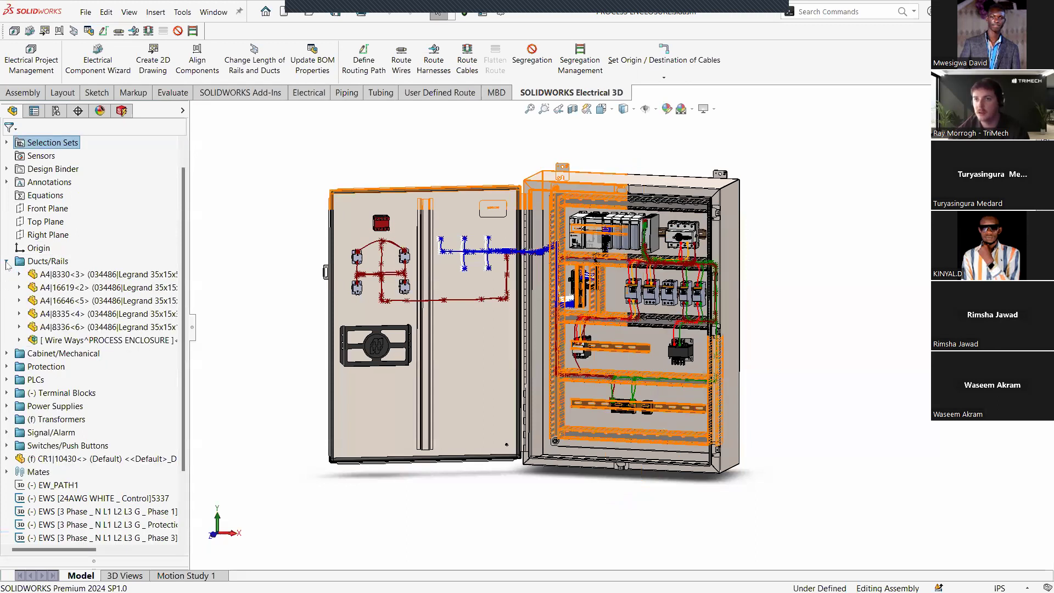
left_click(74, 340)
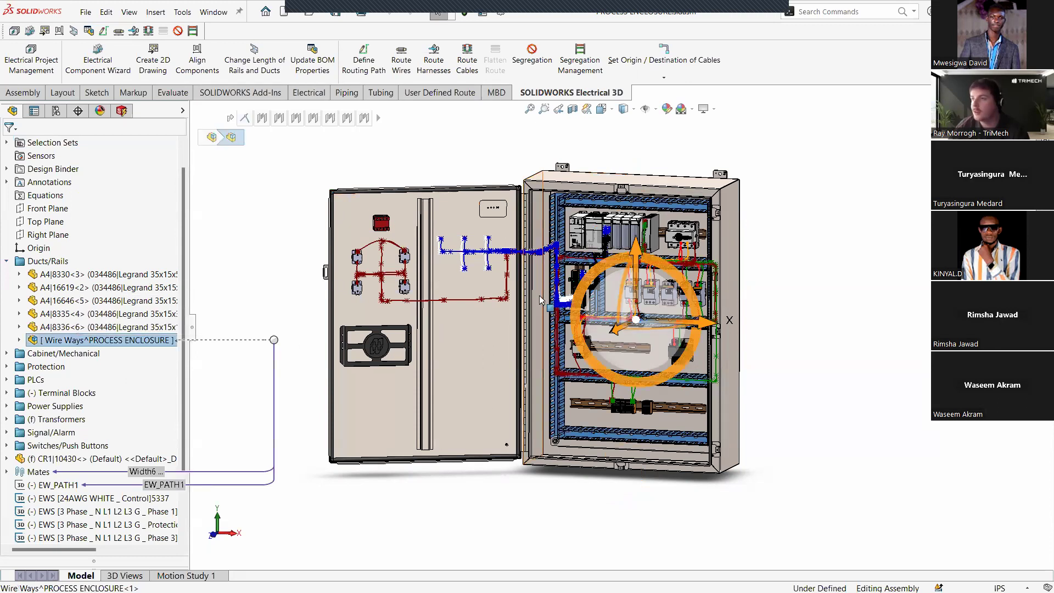
scroll(540, 299, "down", 5)
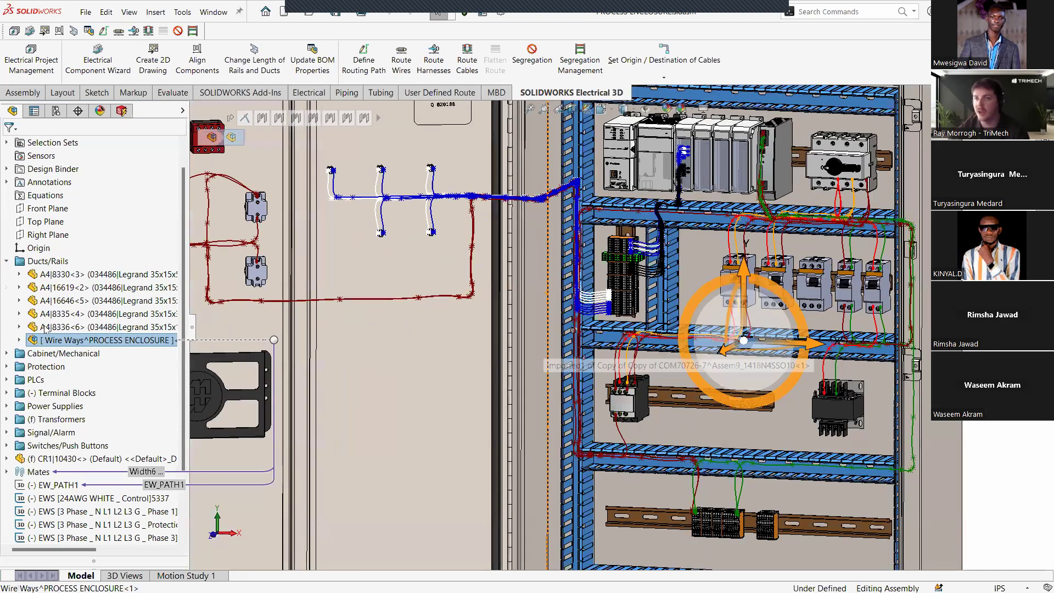
left_click(20, 341)
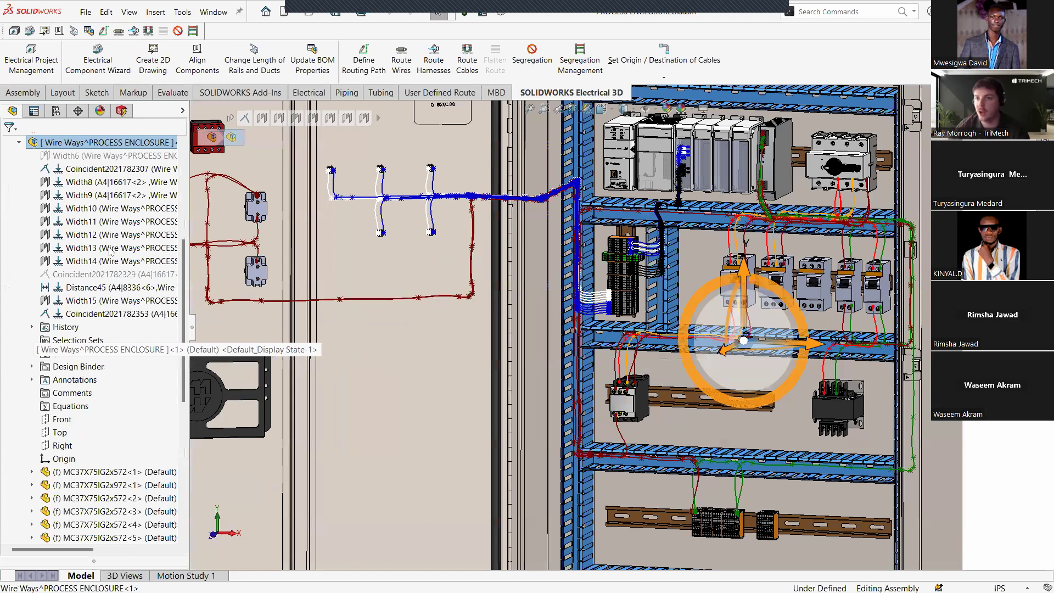
scroll(122, 366, "down", 2)
scroll(122, 367, "up", 5)
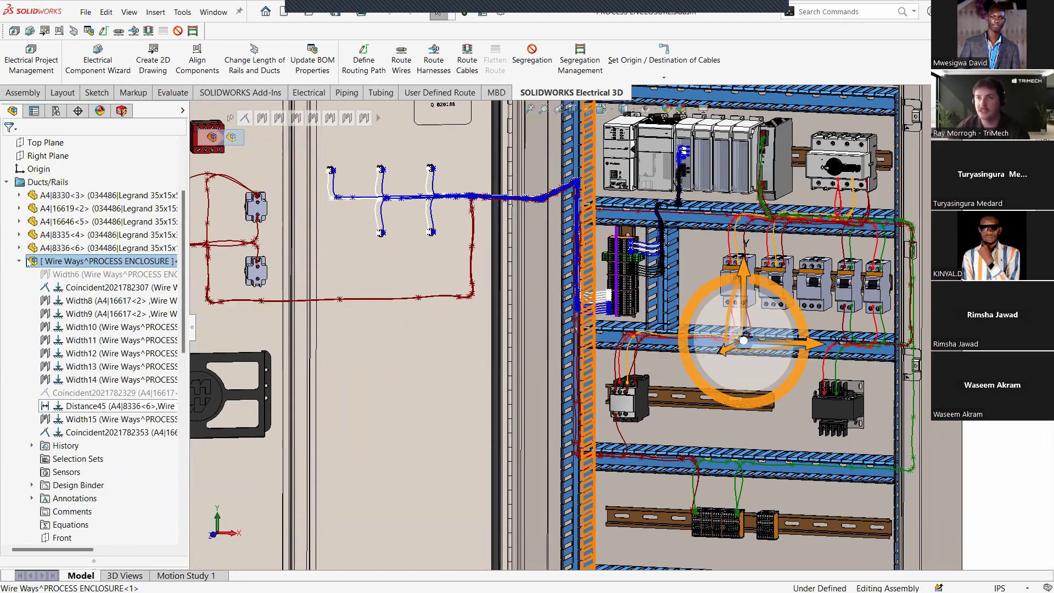
left_click(20, 261)
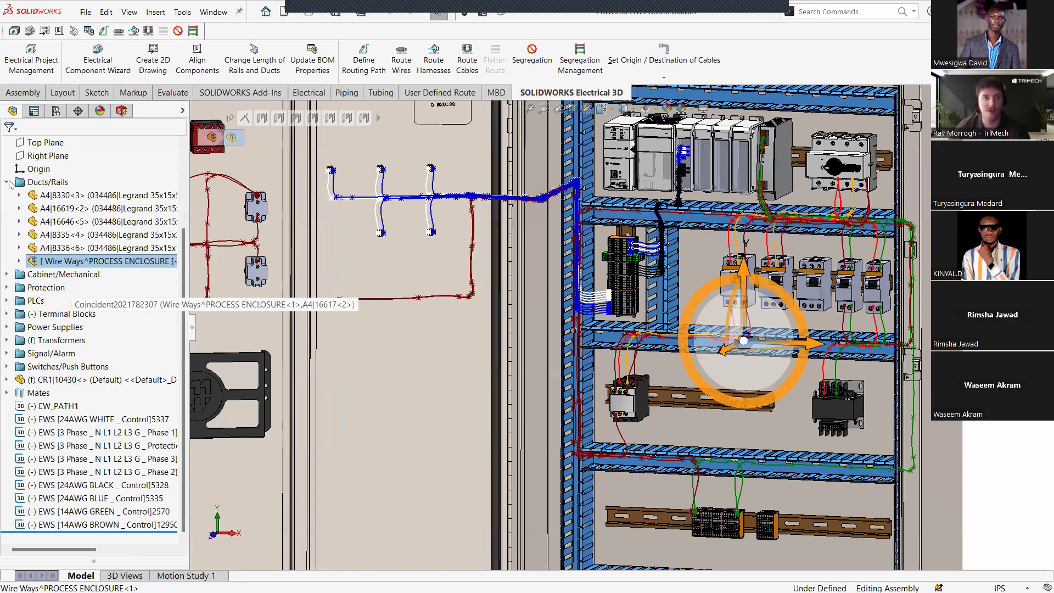
left_click(8, 182)
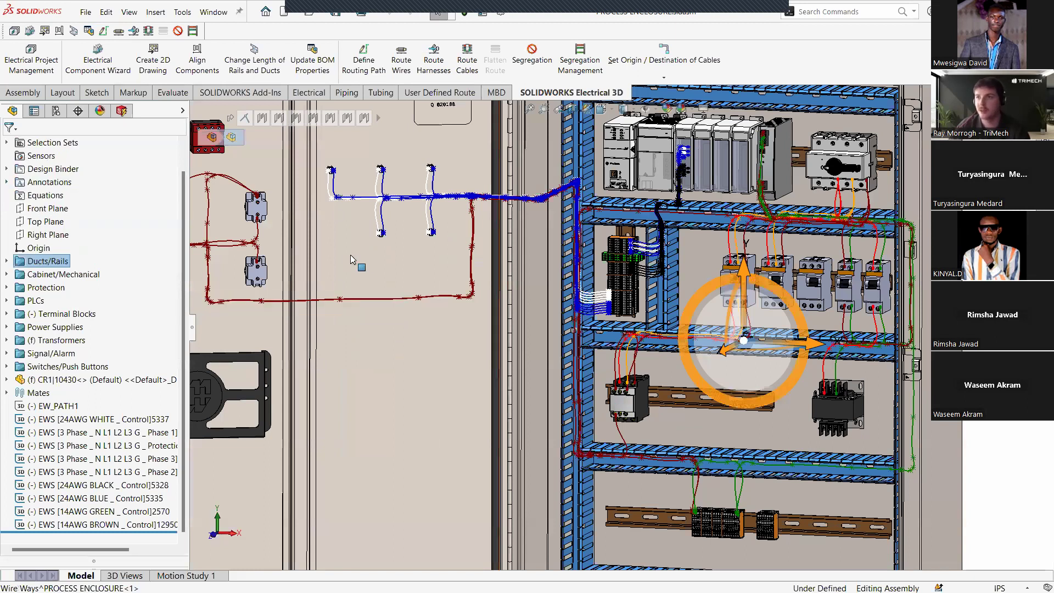
key("f")
scroll(431, 311, "up", 1)
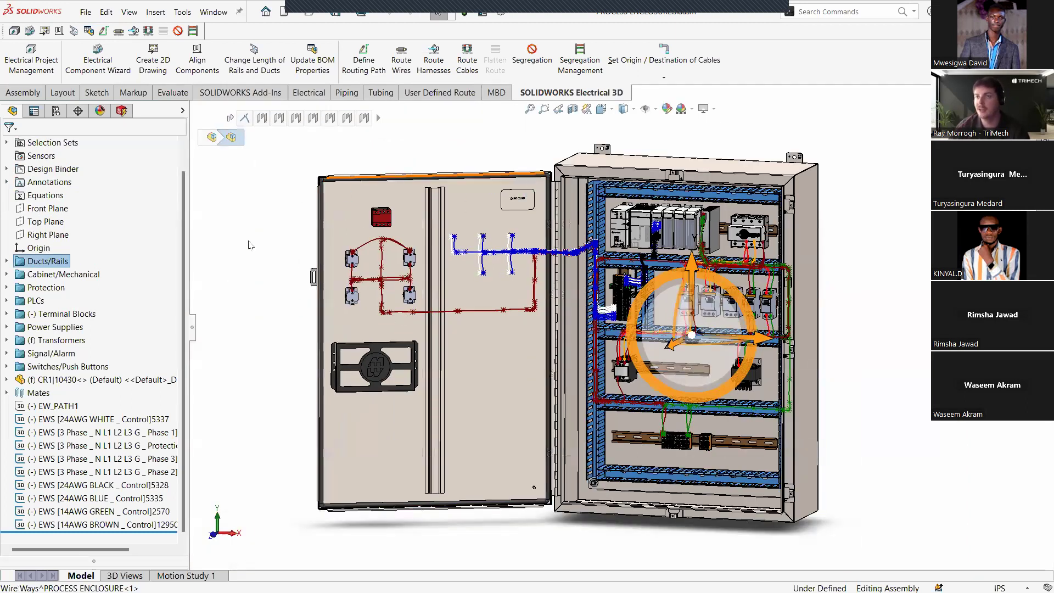
left_click(239, 279)
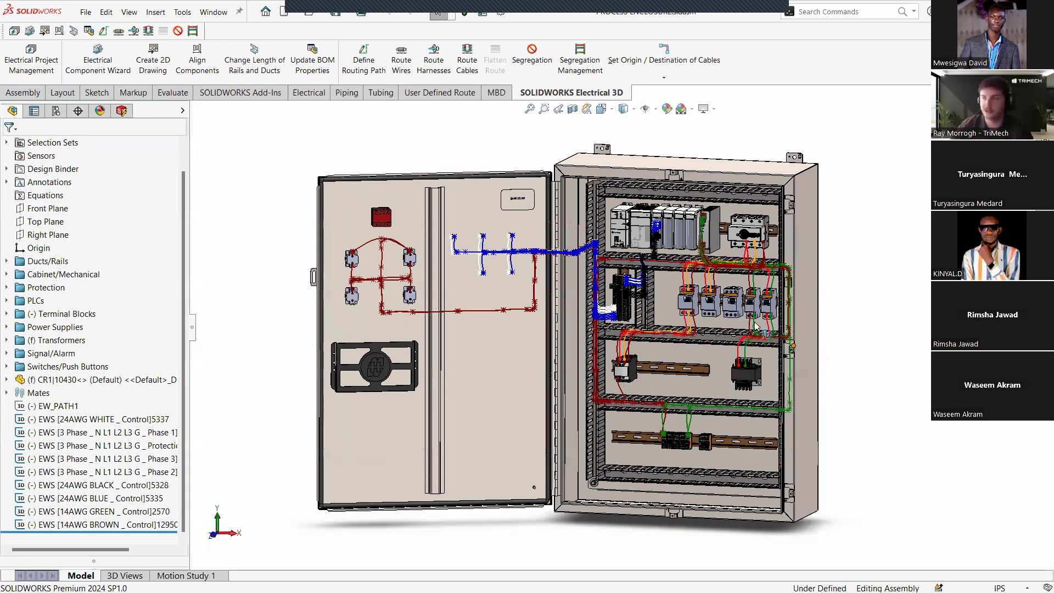
Associate component CB6 with the existing unwired Circuit_Breaker part in the middle of the breaker row on the backplane.
scroll(787, 319, "down", 3)
left_click(123, 111)
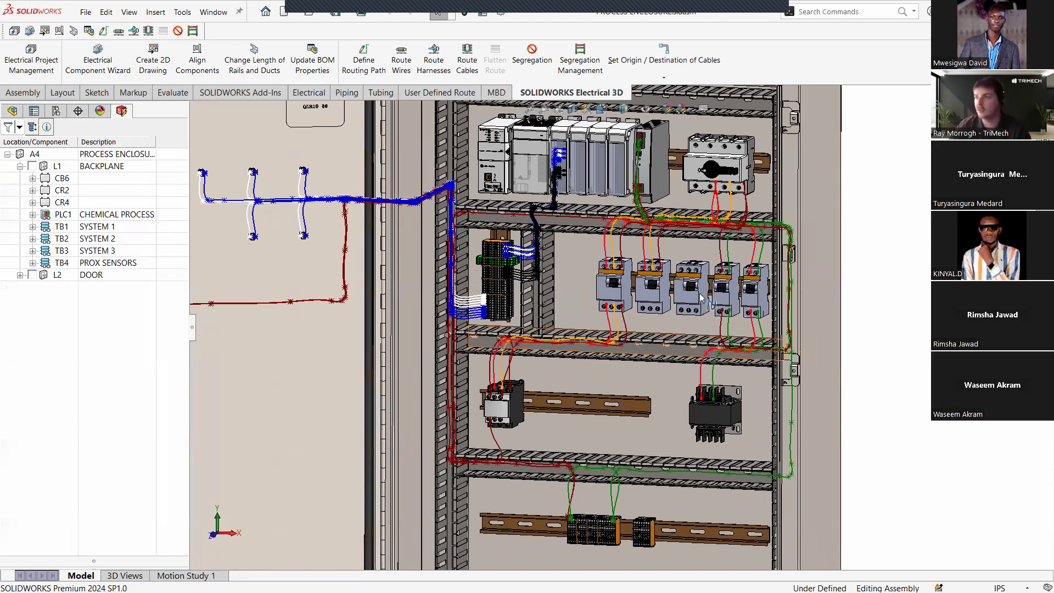
scroll(673, 333, "down", 3)
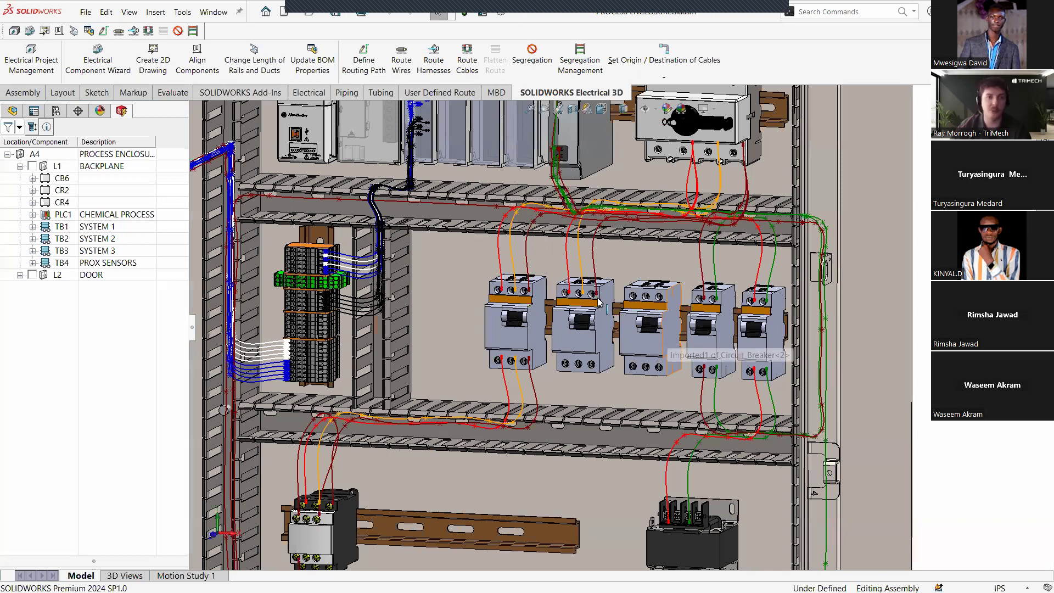
right_click(63, 181)
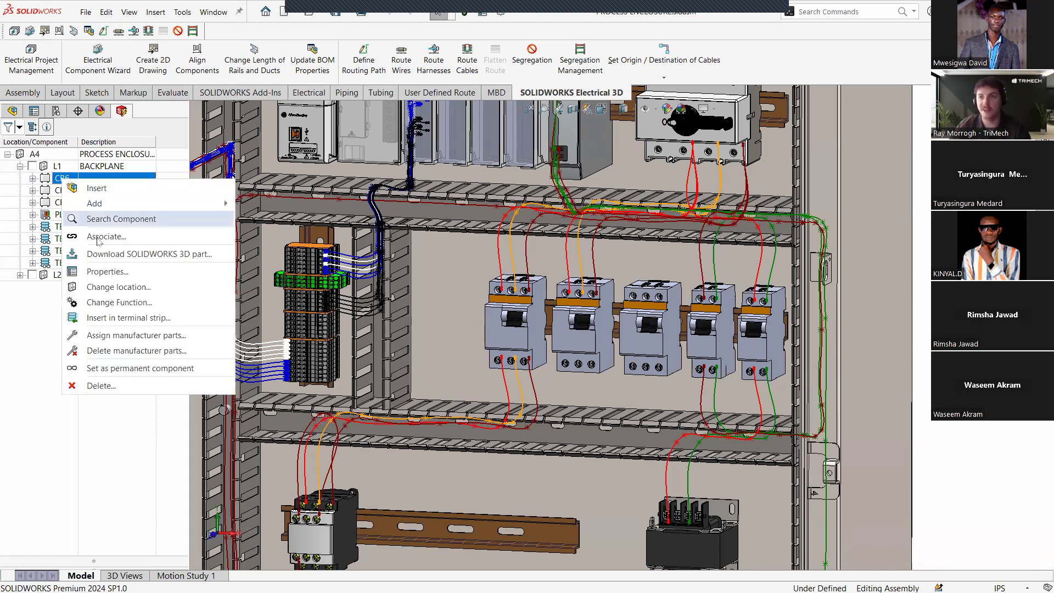
left_click(98, 238)
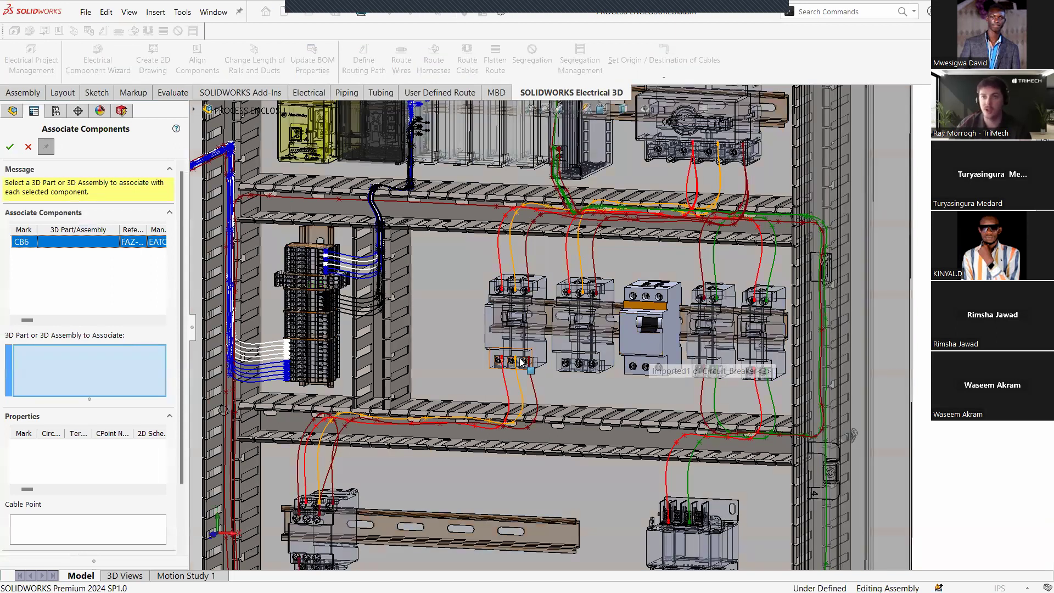
scroll(521, 361, "up", 3)
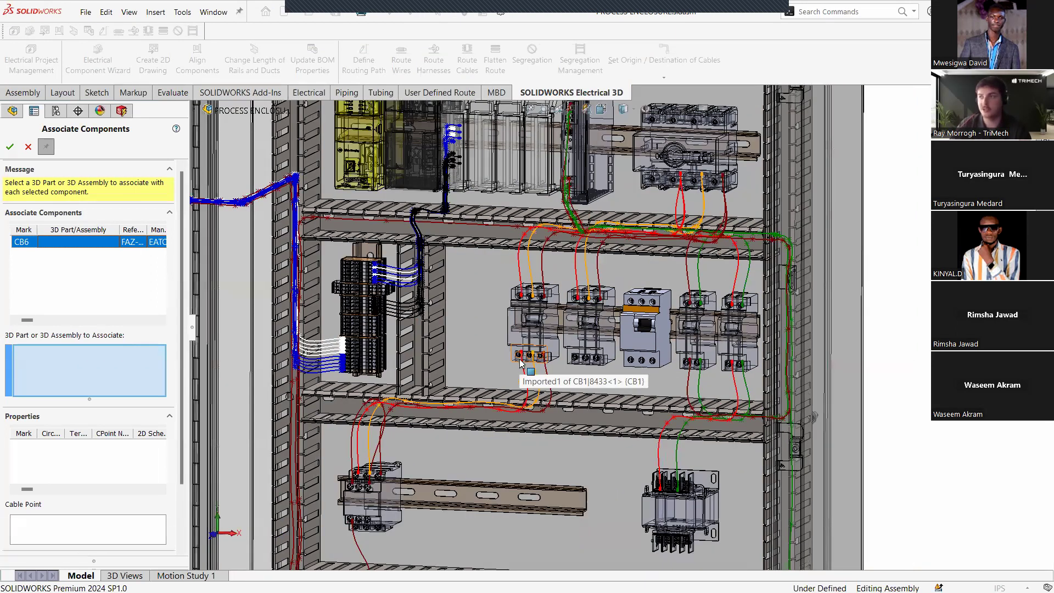
scroll(521, 364, "up", 4)
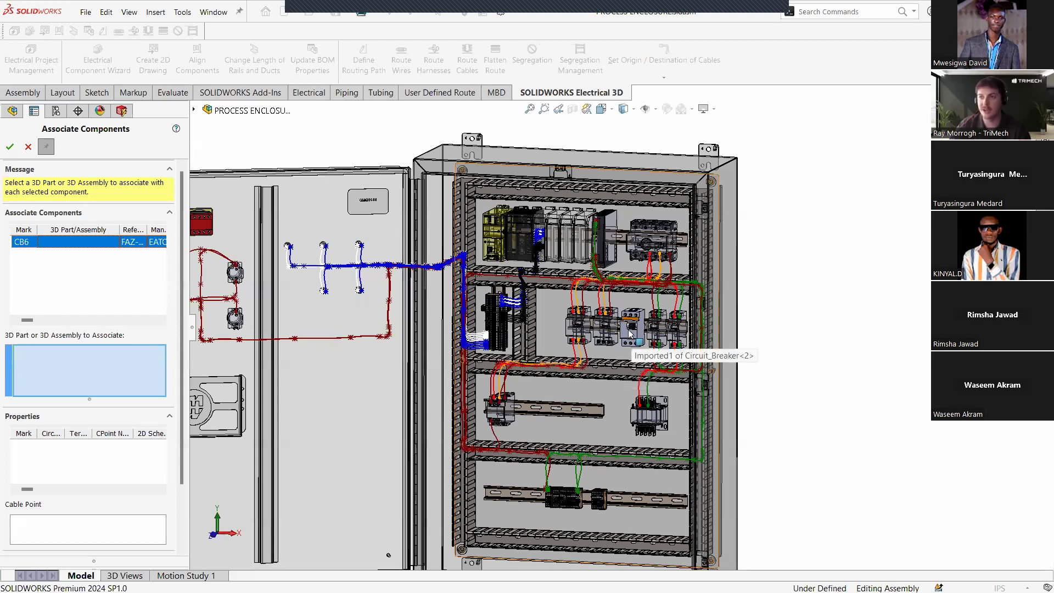
scroll(631, 333, "down", 3)
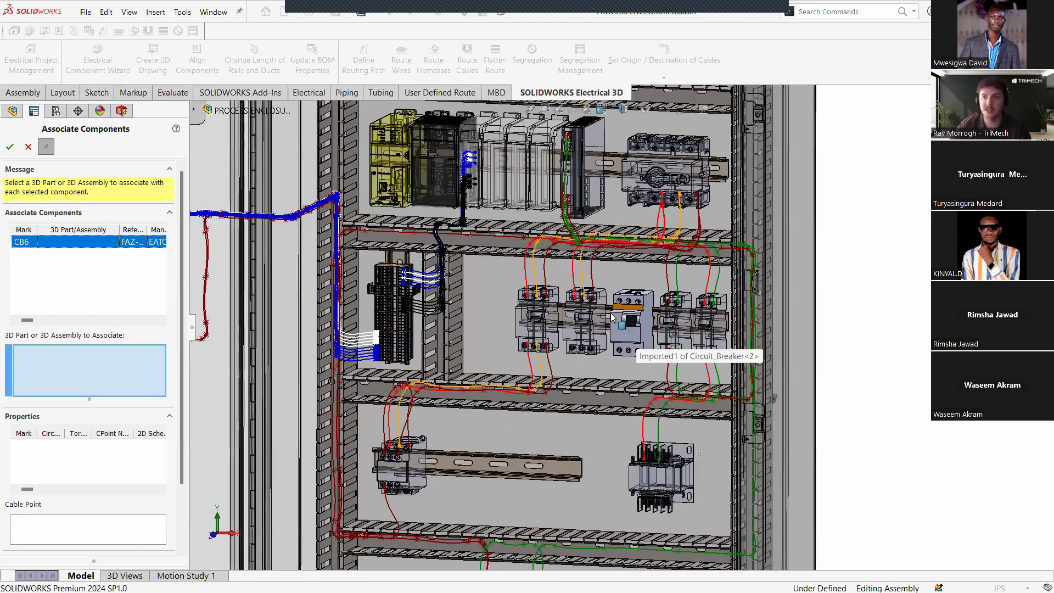
scroll(619, 304, "down", 3)
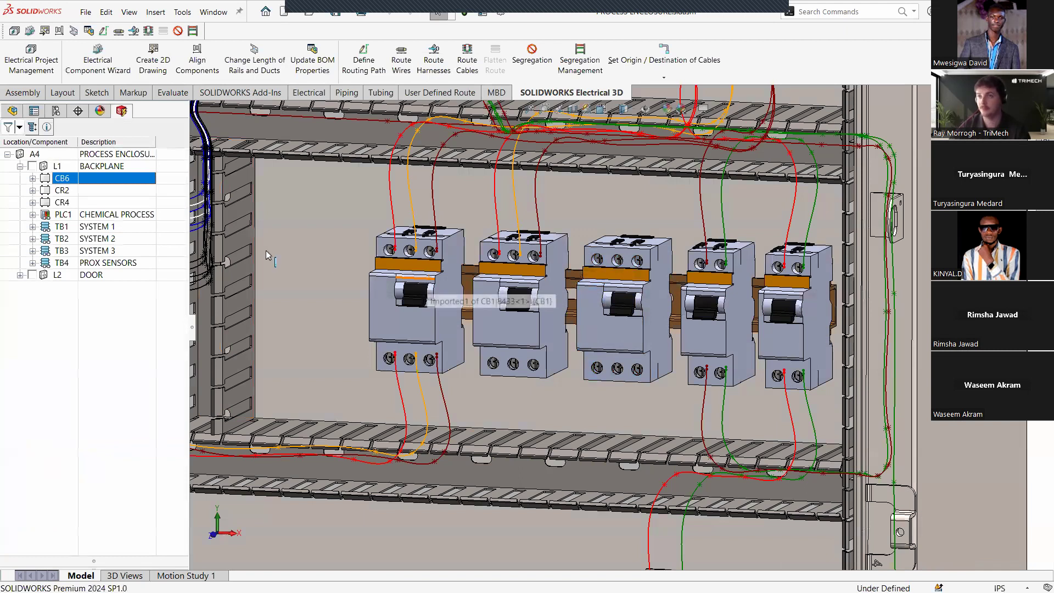
Reapply the component tree filter to refresh the unassociated components, and expand L1 BACKPLANE.
left_click(9, 128)
left_click(9, 128)
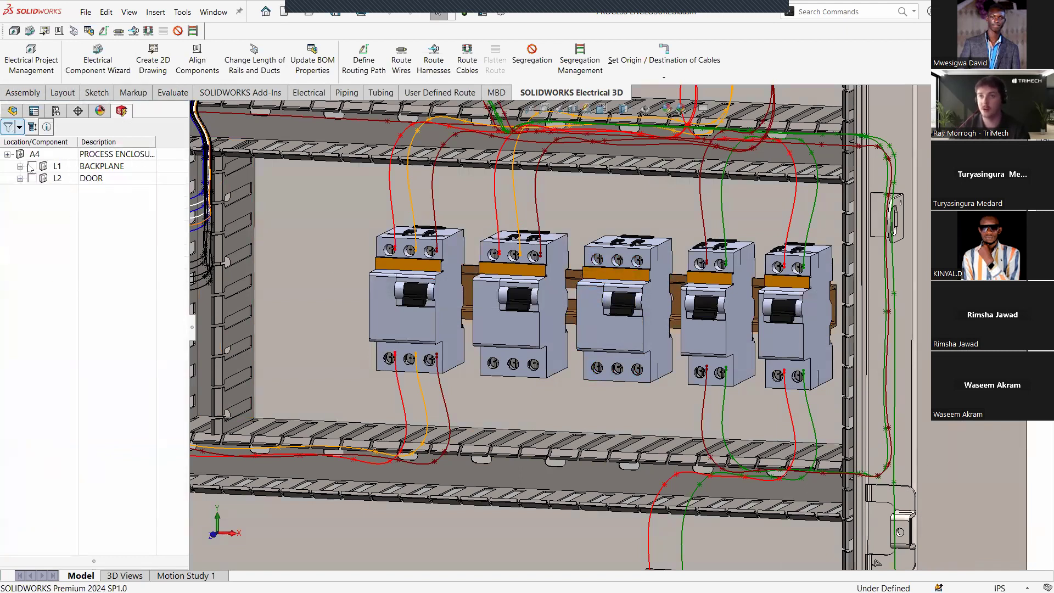
left_click(20, 166)
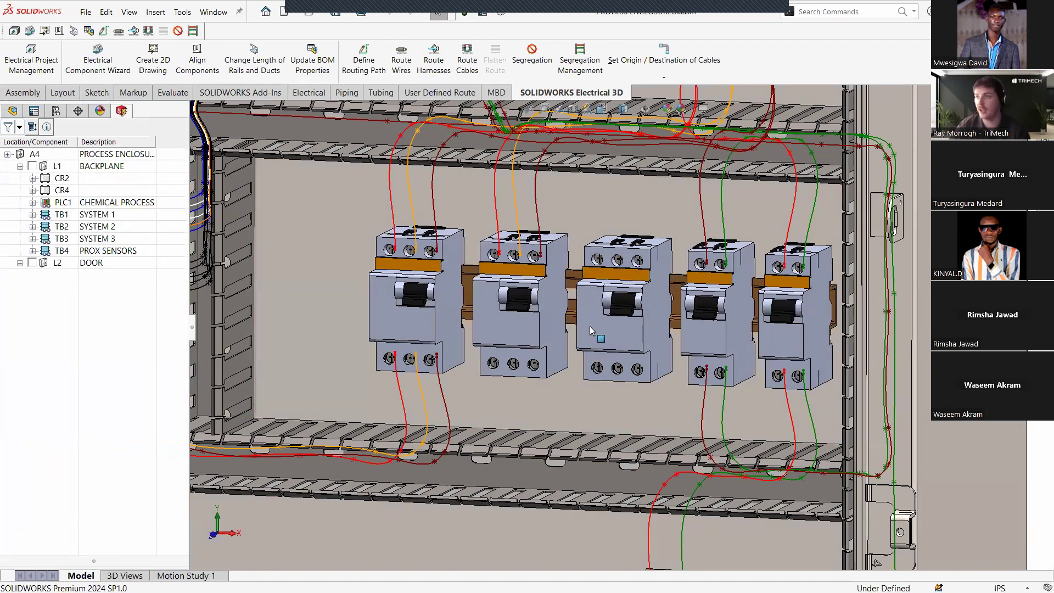
scroll(592, 329, "up", 5)
scroll(595, 346, "up", 6)
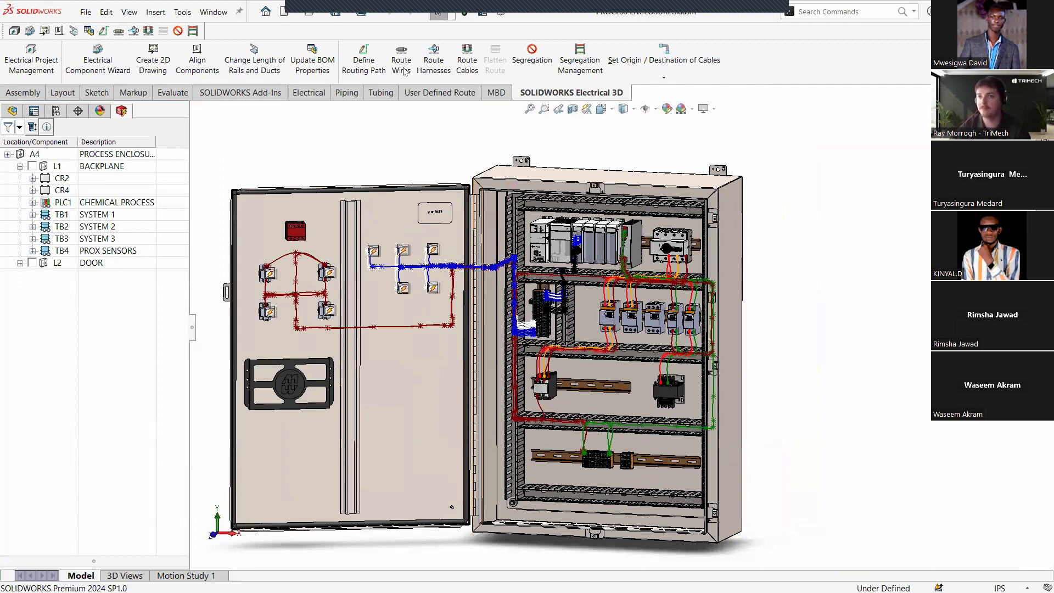
Route the wires in the process enclosure assembly, and inspect the wiring at the CB6 circuit breaker on the backplane.
left_click(402, 65)
left_click(9, 146)
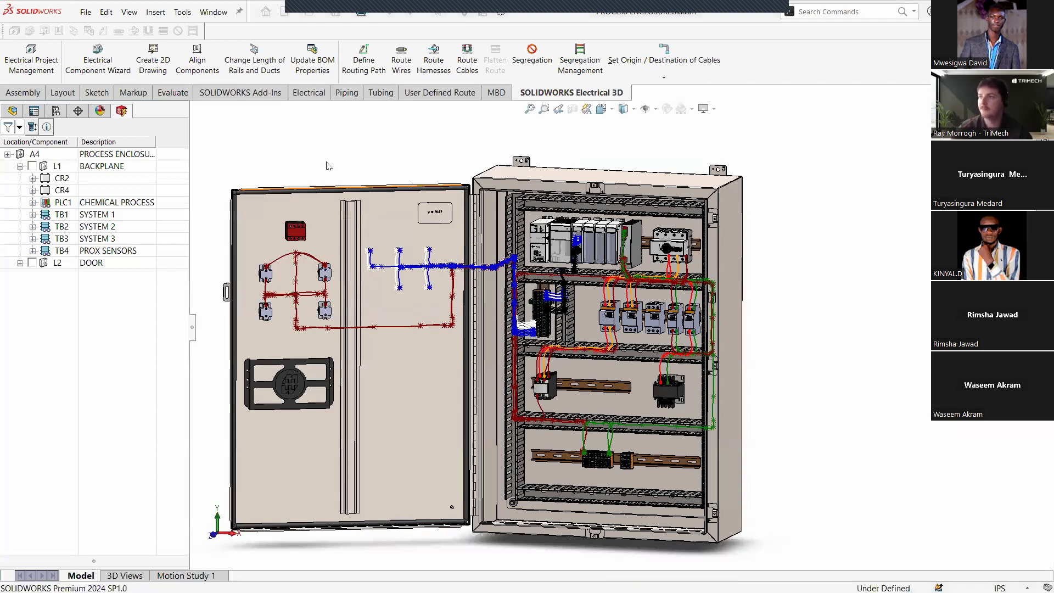
scroll(621, 329, "down", 2)
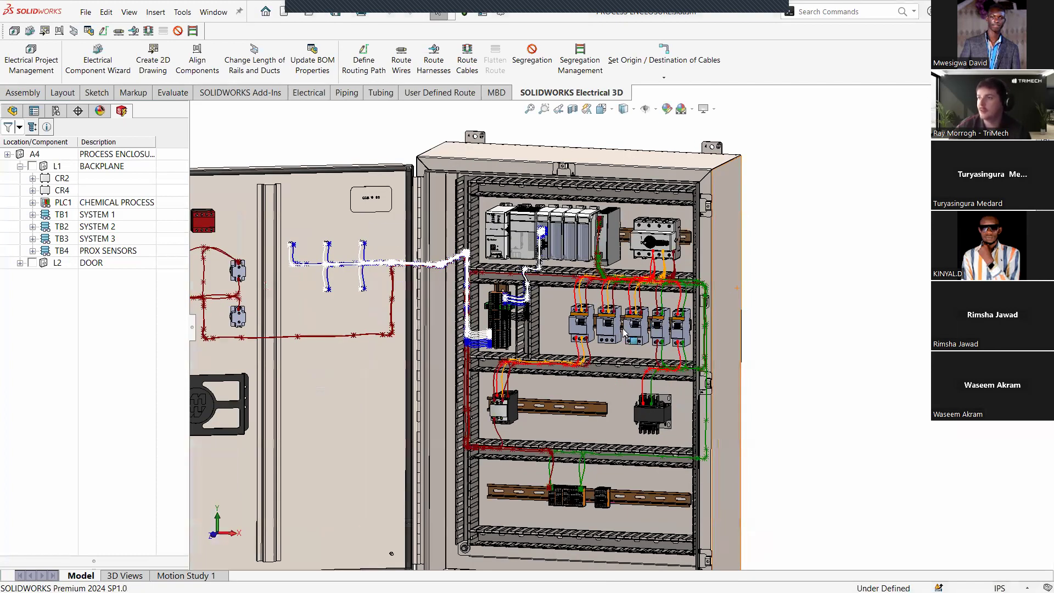
scroll(609, 318, "down", 1)
scroll(592, 314, "down", 1)
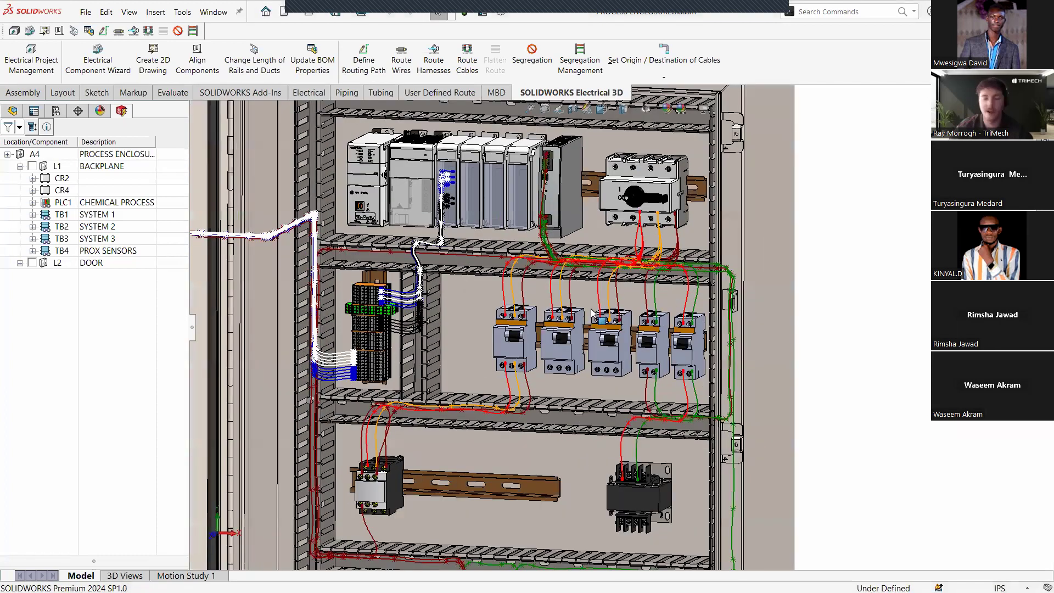
scroll(591, 314, "down", 3)
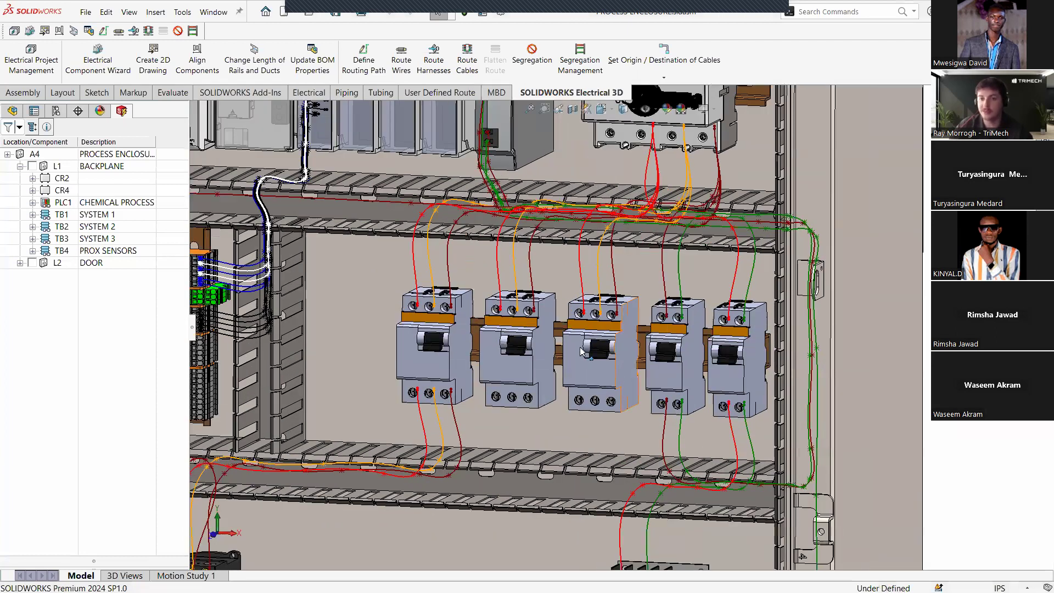
scroll(575, 381, "up", 1)
scroll(575, 381, "up", 3)
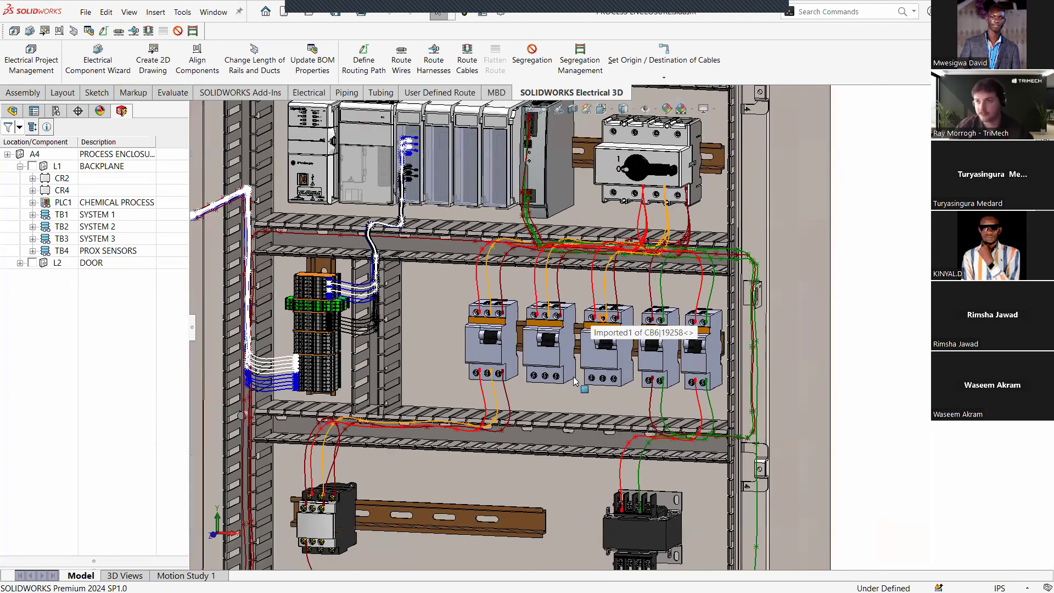
scroll(575, 380, "up", 4)
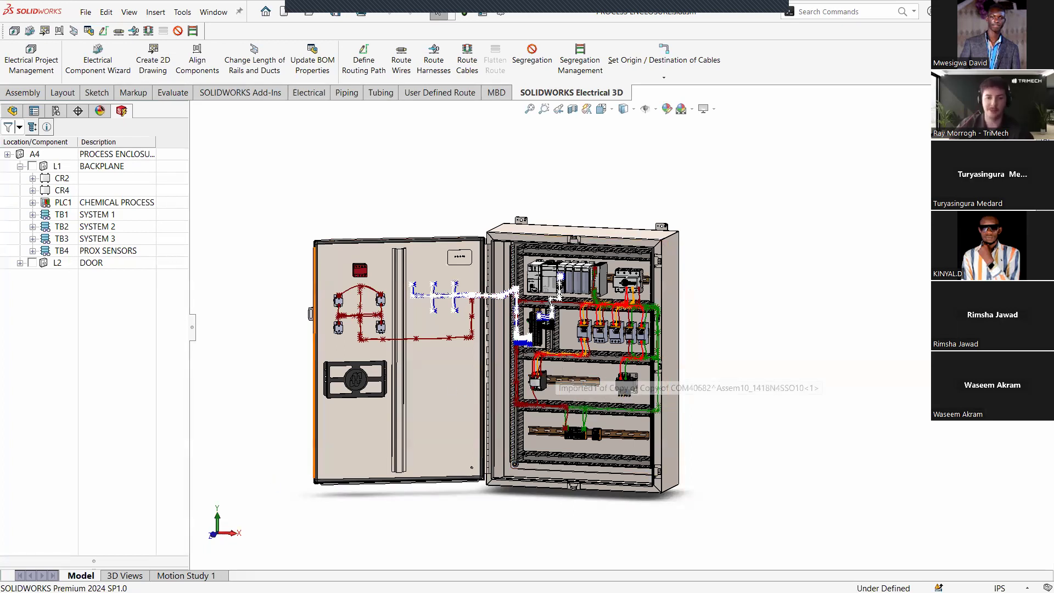
Switch to SOLIDWORKS Electrical Schematic, open the project's report management, and review the wire run list with its wire lengths.
key("alt+Tab")
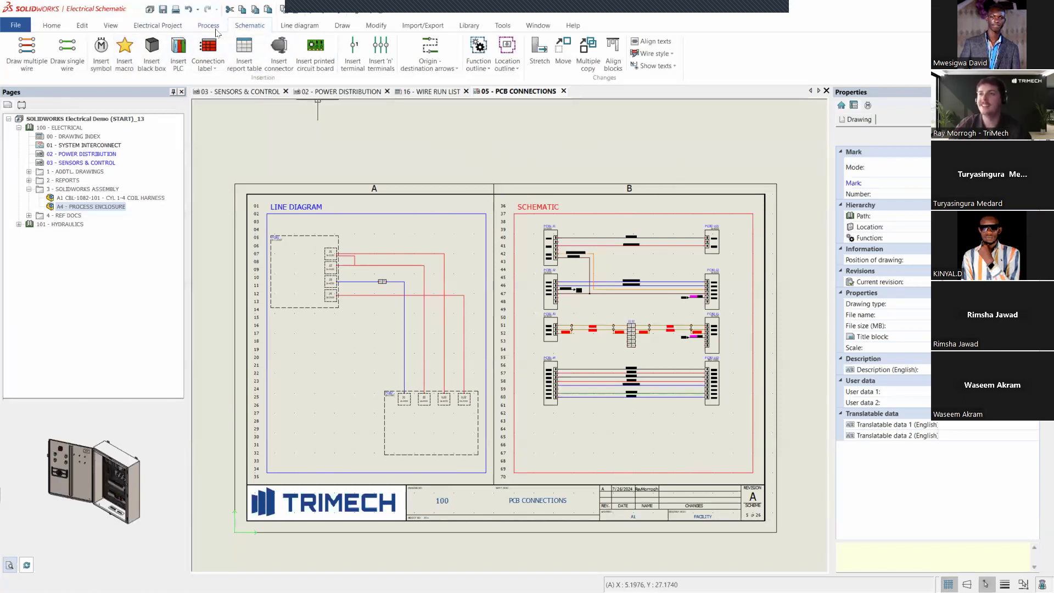
left_click(157, 25)
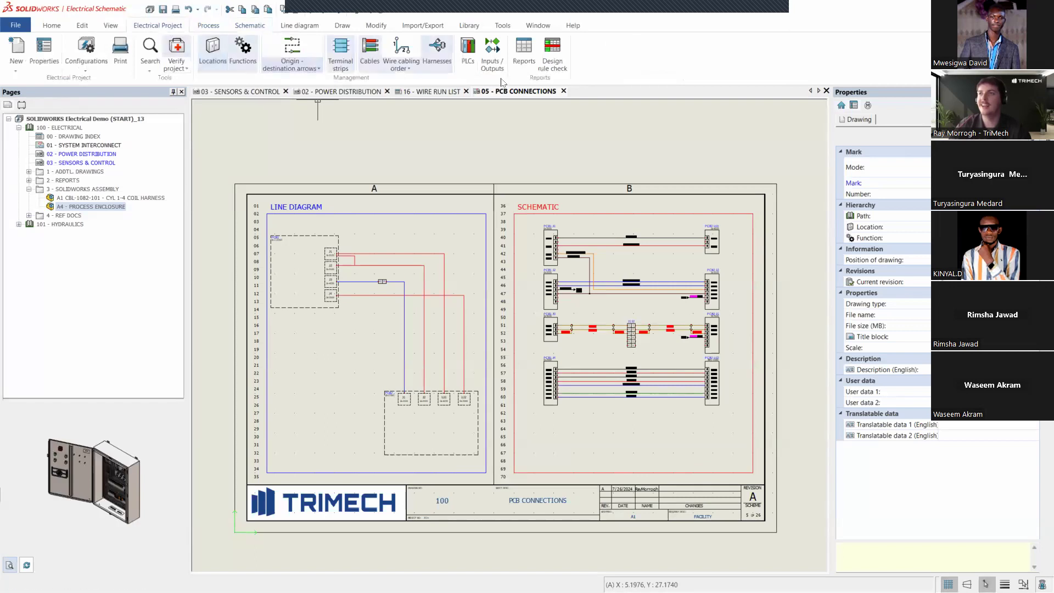
left_click(531, 63)
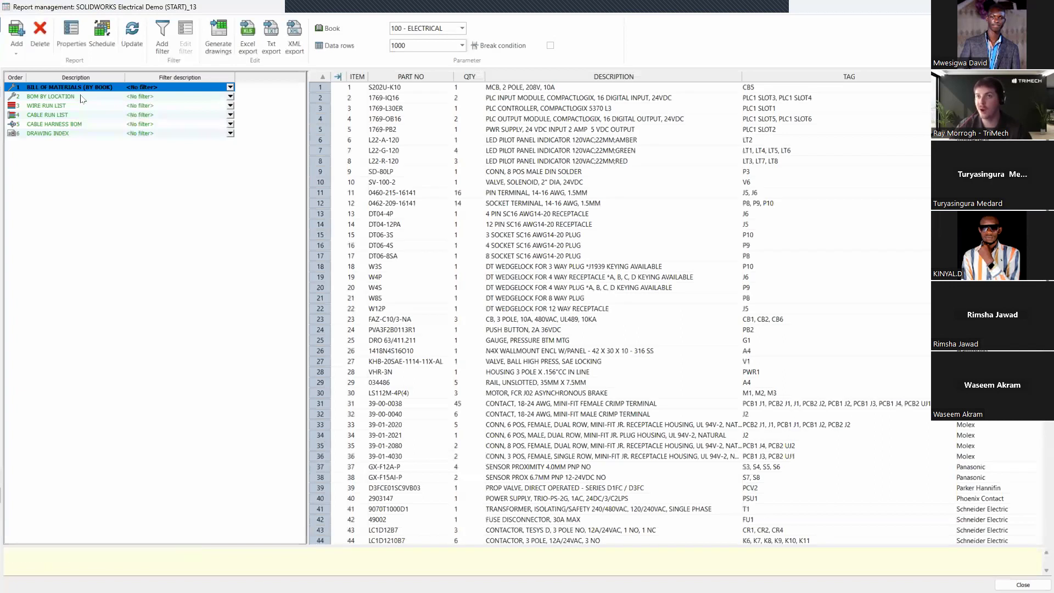
left_click(55, 107)
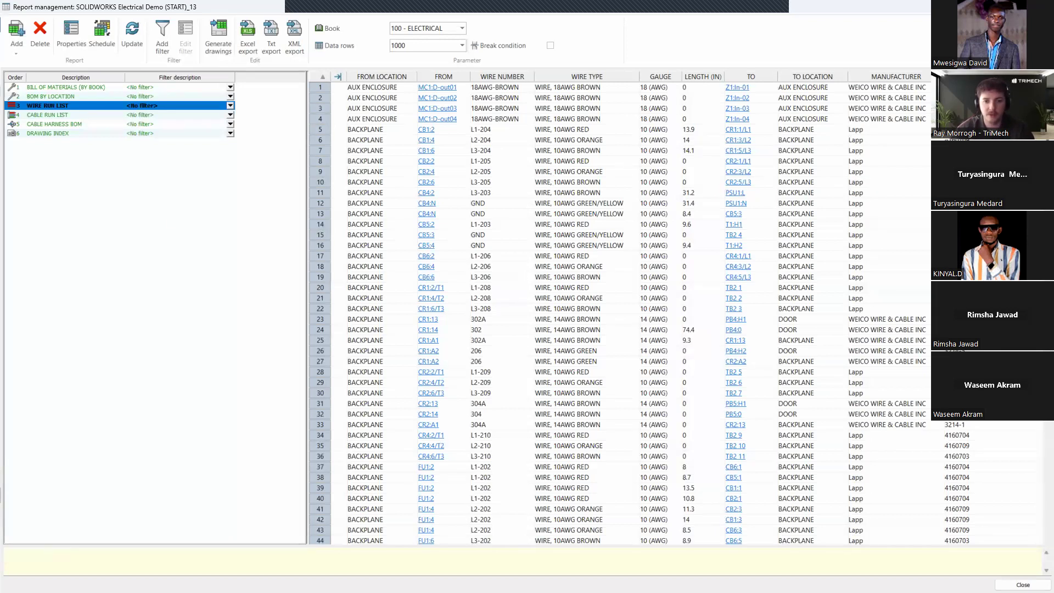
key("alt+Tab")
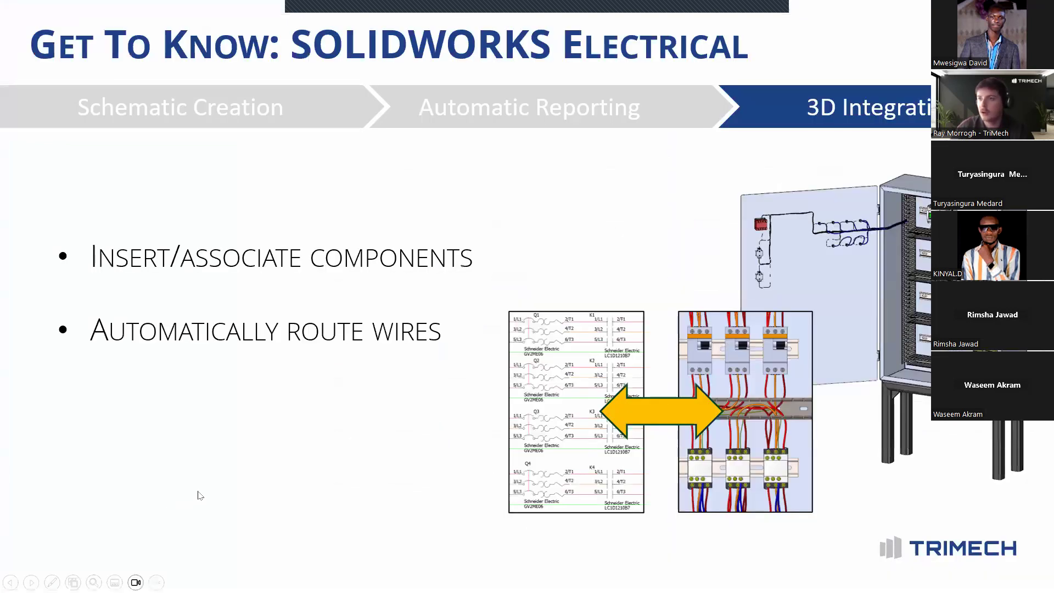
left_click(200, 496)
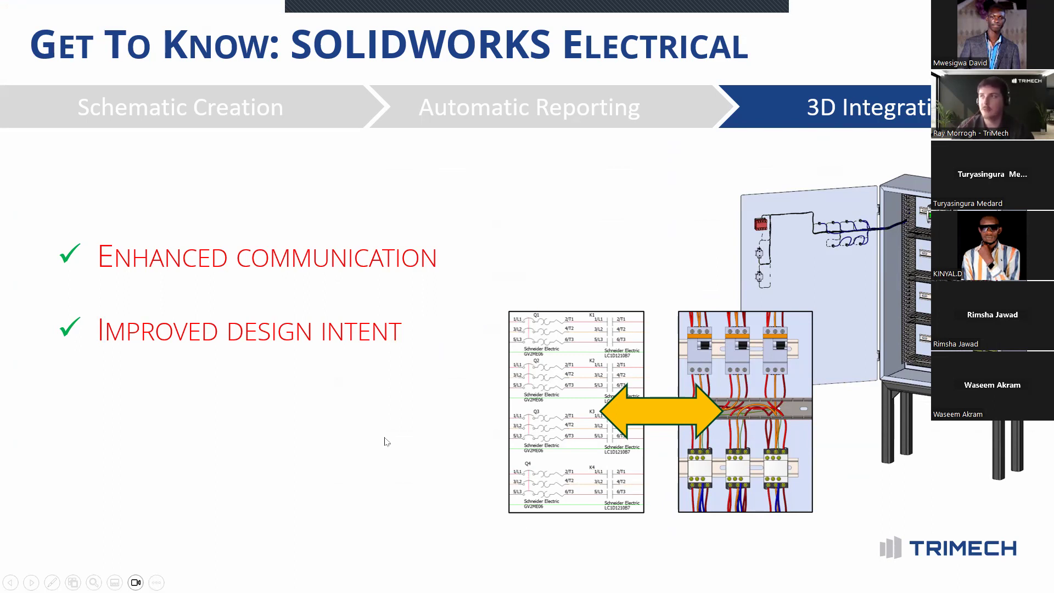
left_click(381, 438)
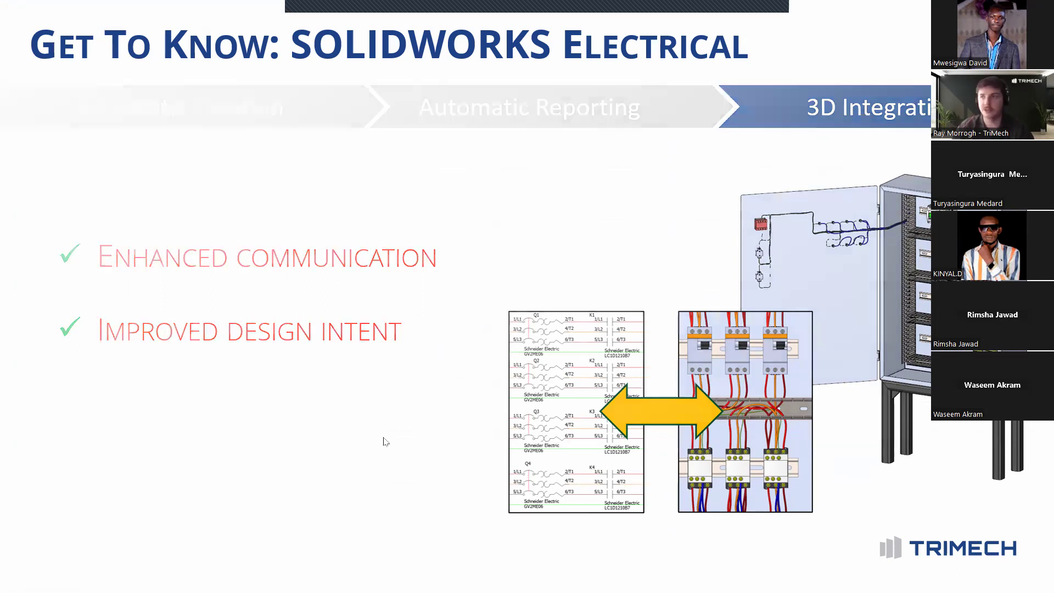